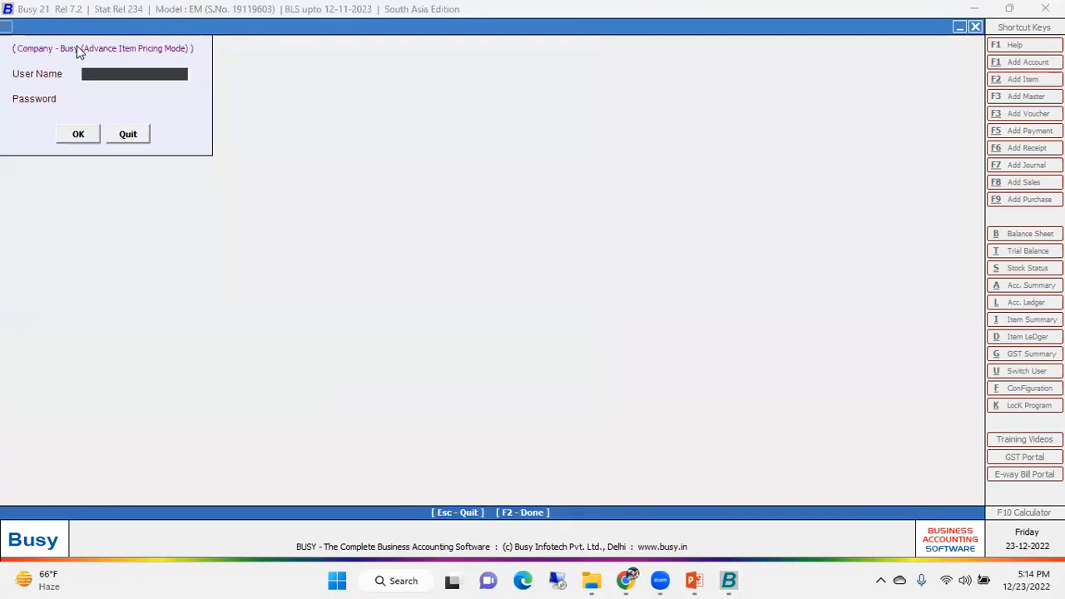
# Log in to the company Busy (Advance Item Pricing Mode) by filling in the user name and the account password.
pyautogui.write('a')
pyautogui.press('Return')
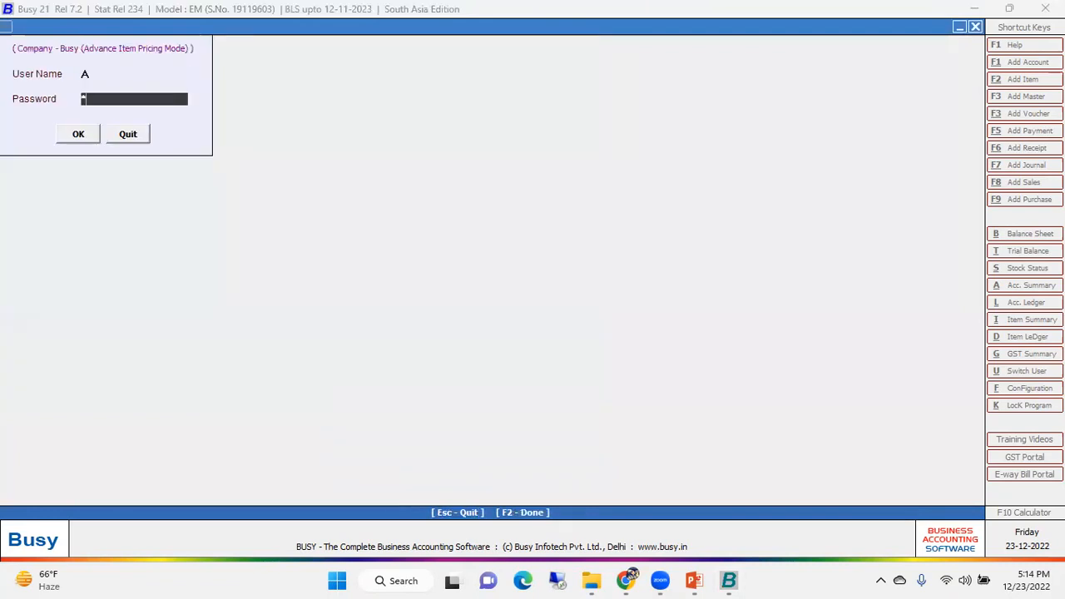
pyautogui.press('Return')
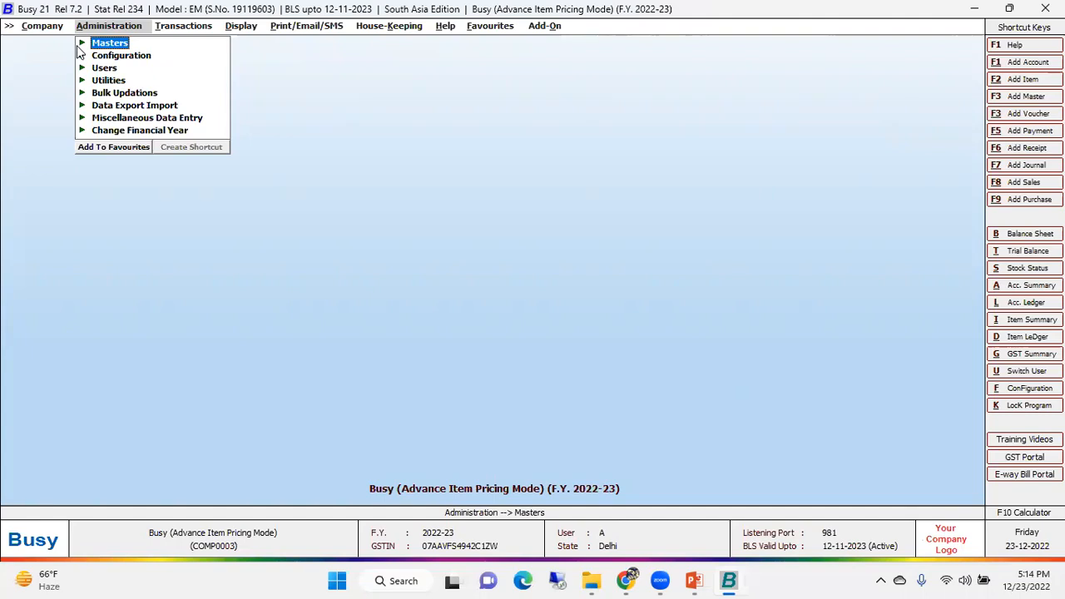
# Open the Inventory section of the Features / Options configuration.
pyautogui.press('Down')
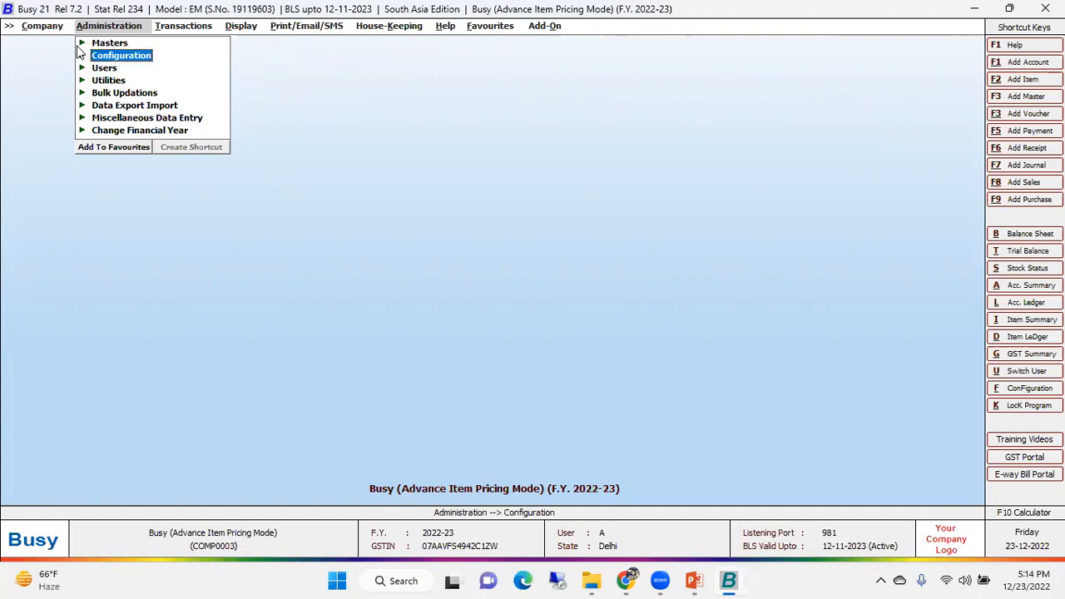
pyautogui.press('Return')
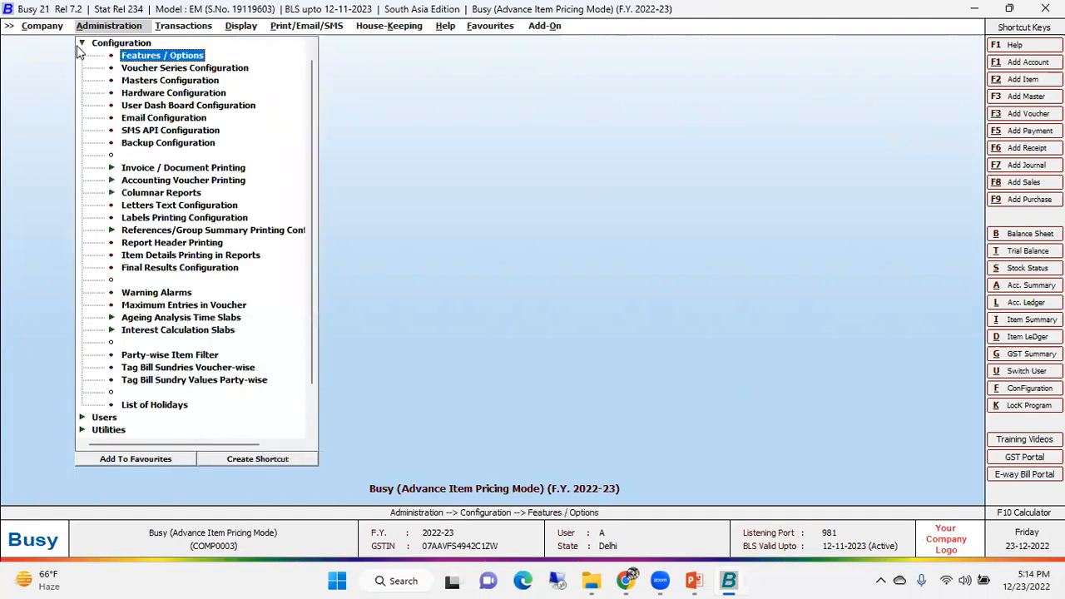
pyautogui.press('Return')
pyautogui.press('Down')
pyautogui.press('Down')
pyautogui.press('Down')
pyautogui.press('Down')
pyautogui.press('Down')
pyautogui.press('Up')
pyautogui.press('Return')
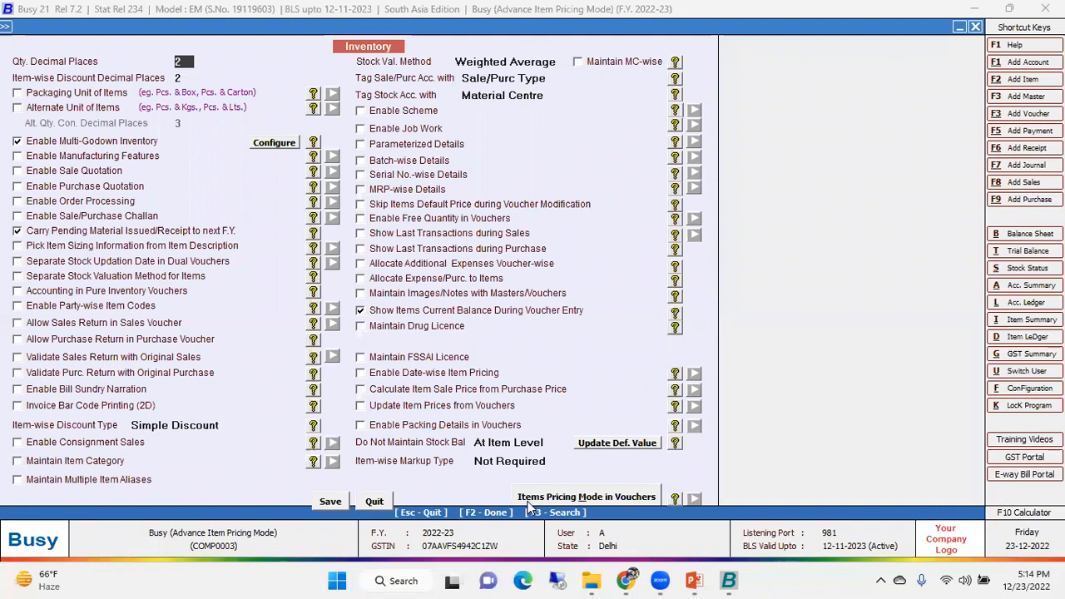
# Set the sale pricing mode to Show Party's Last Prices in Sales Vouchers and save the inventory options.
pyautogui.click(605, 498)
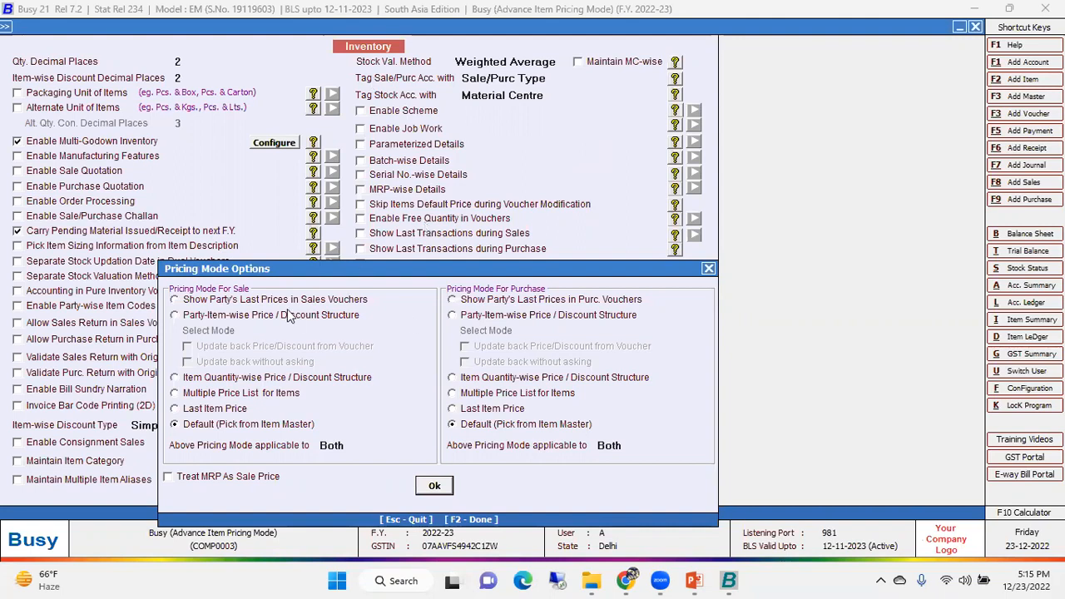
pyautogui.click(241, 299)
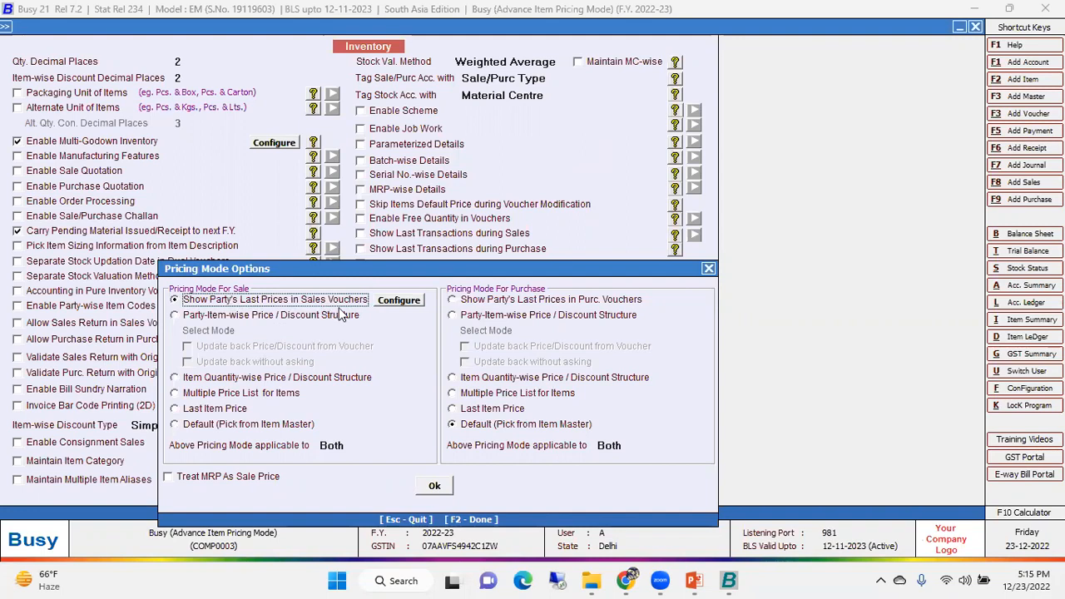
pyautogui.click(403, 301)
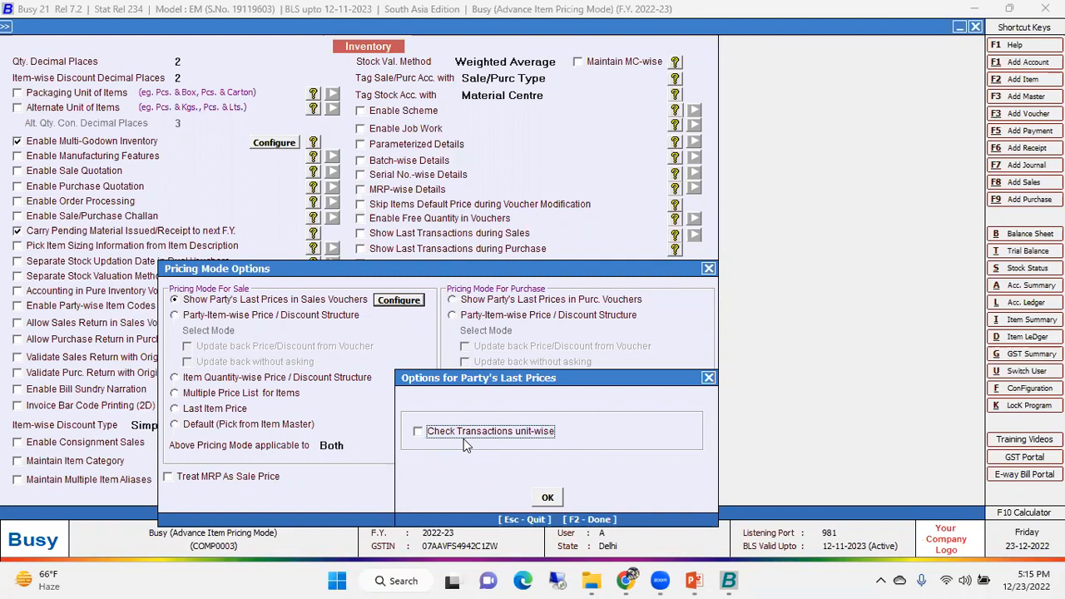
pyautogui.click(707, 380)
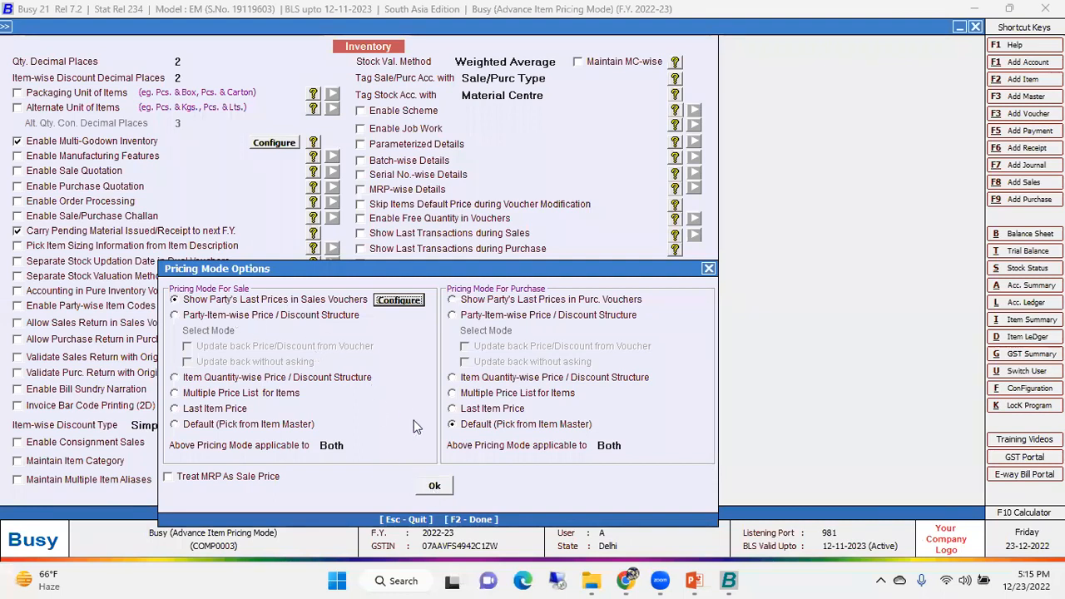
pyautogui.click(434, 489)
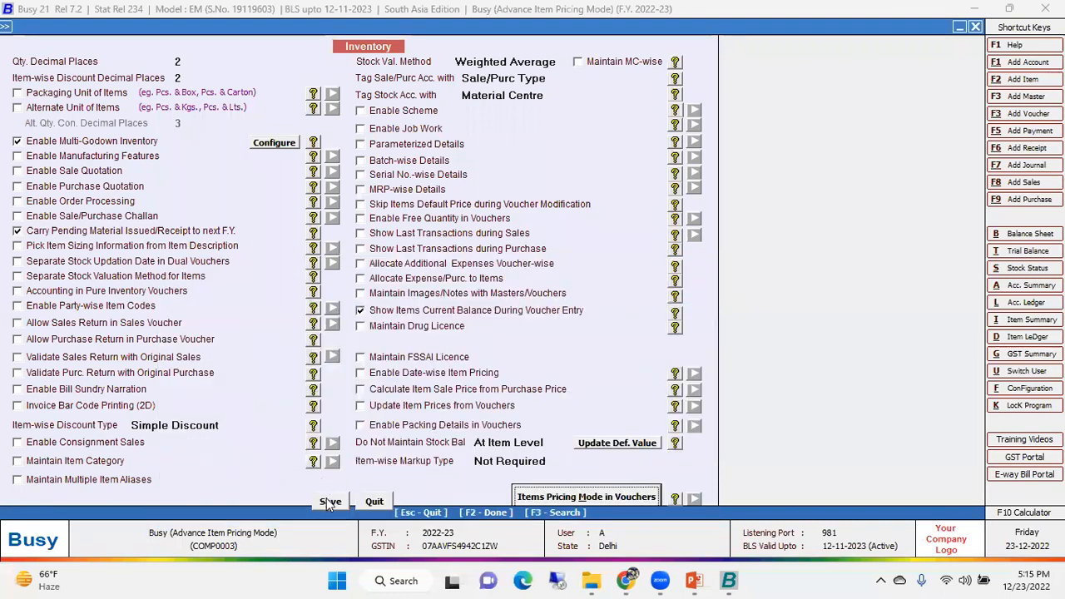
pyautogui.click(330, 502)
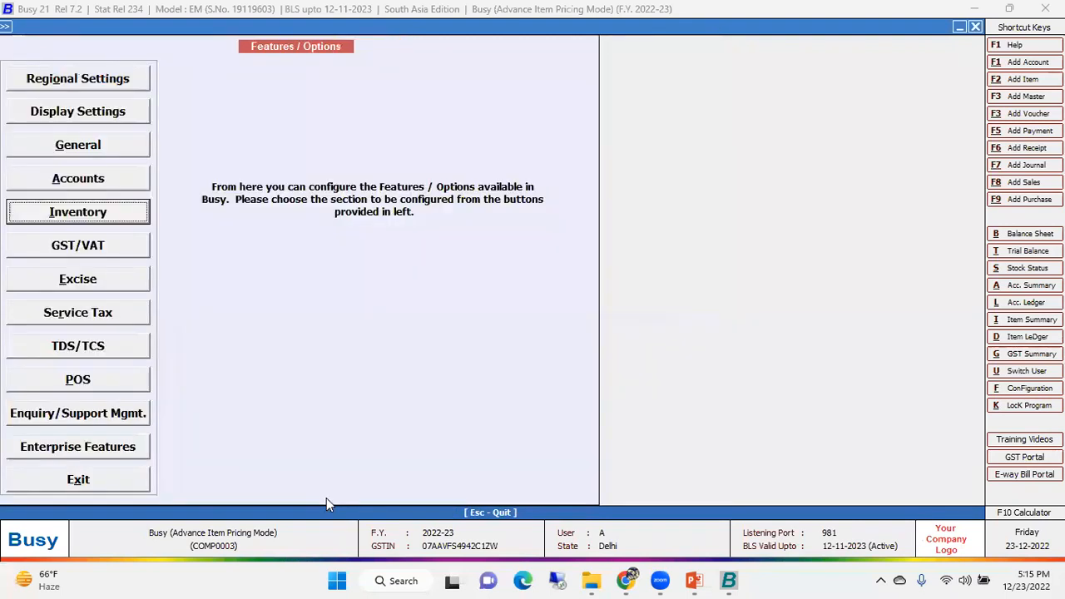
# Open the item master list for all items.
pyautogui.press('Escape')
pyautogui.press('Down')
pyautogui.press('Down')
pyautogui.press('Down')
pyautogui.press('Return')
pyautogui.press('Down')
pyautogui.press('Down')
pyautogui.press('Return')
pyautogui.press('Return')
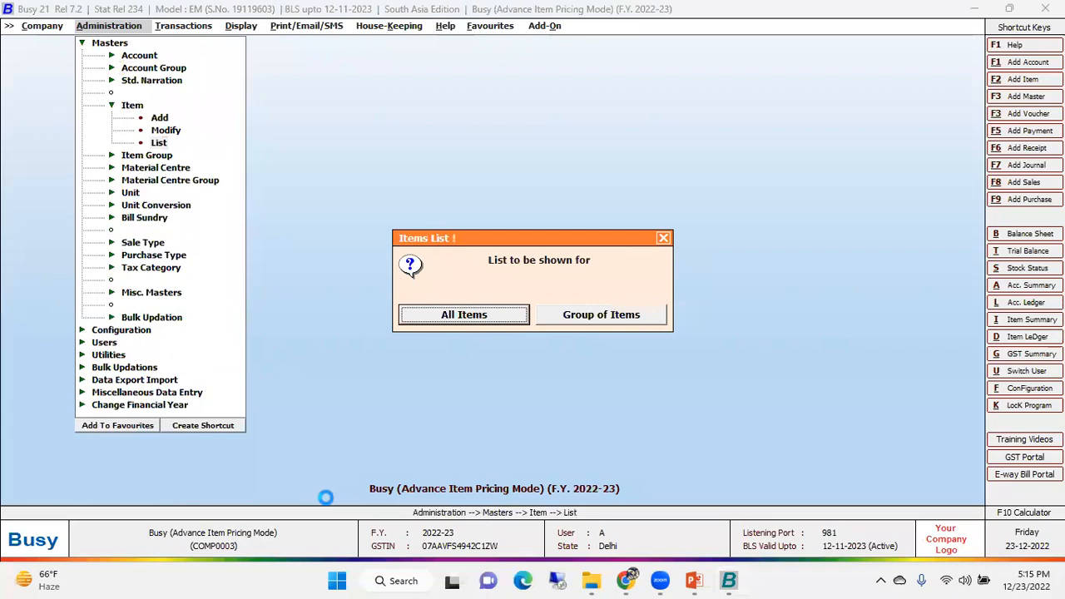
pyautogui.press('Return')
pyautogui.press('Return')
pyautogui.press('Return')
pyautogui.press('Return')
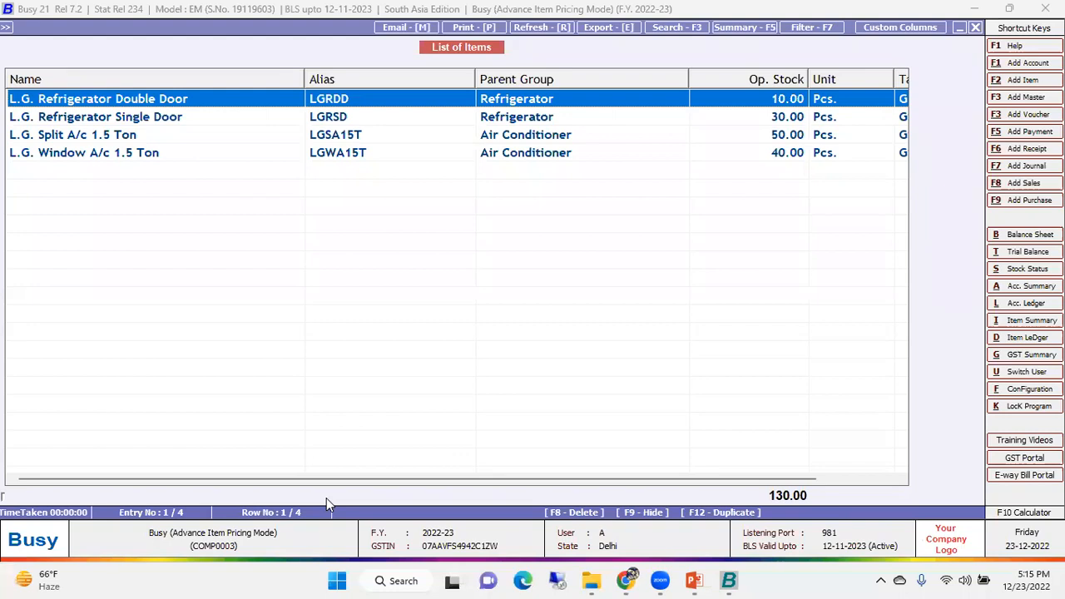
# Examine the sales price in the item master of L.G. Refrigerator Double Door, and close the item list without changes.
pyautogui.press('Down')
pyautogui.press('Down')
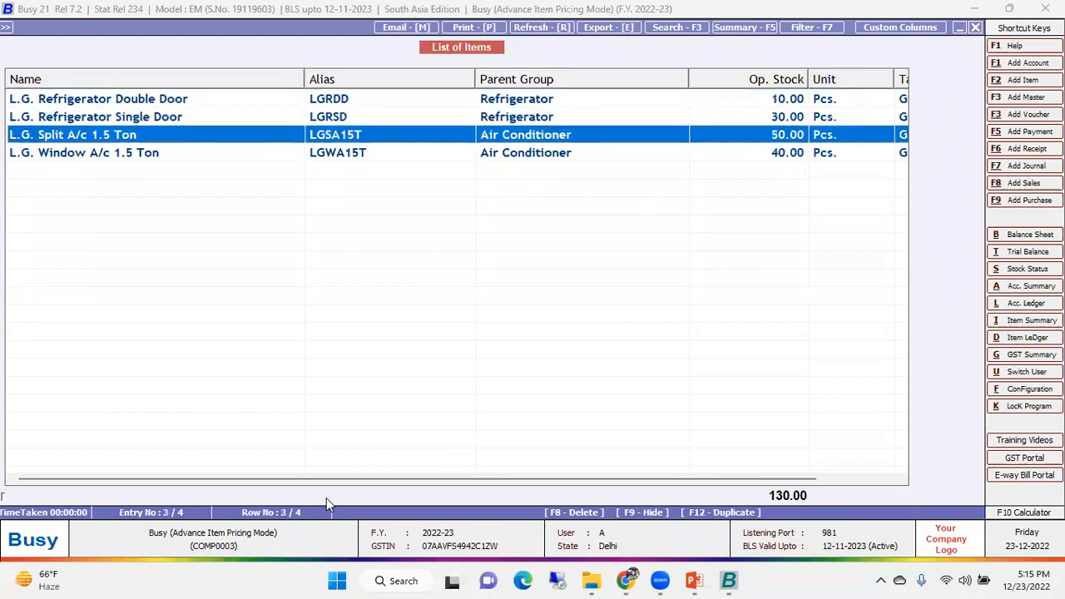
pyautogui.press('Up')
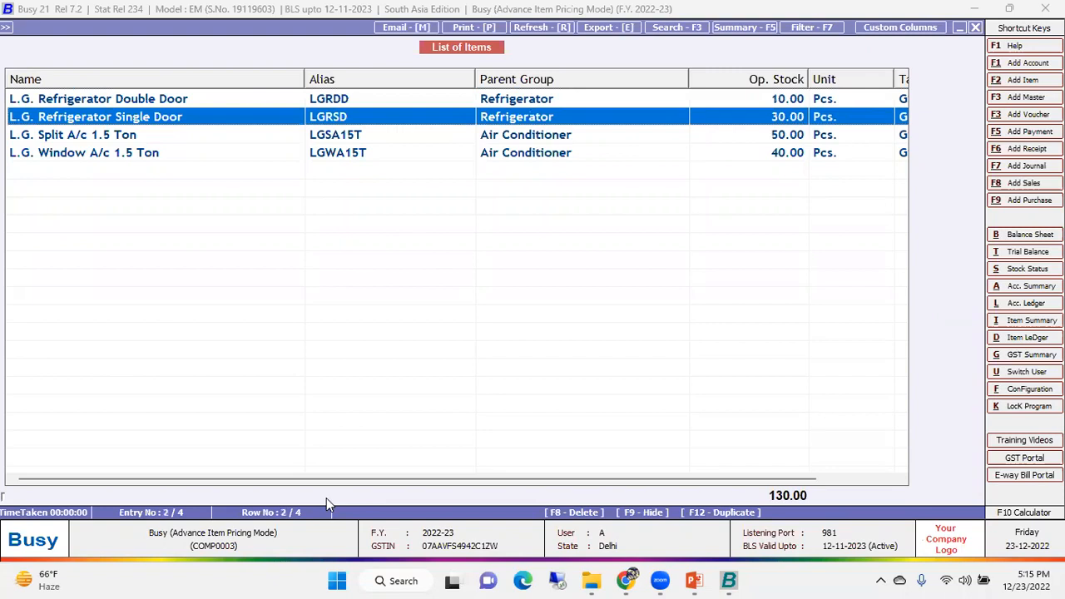
pyautogui.press('Down')
pyautogui.press('Down')
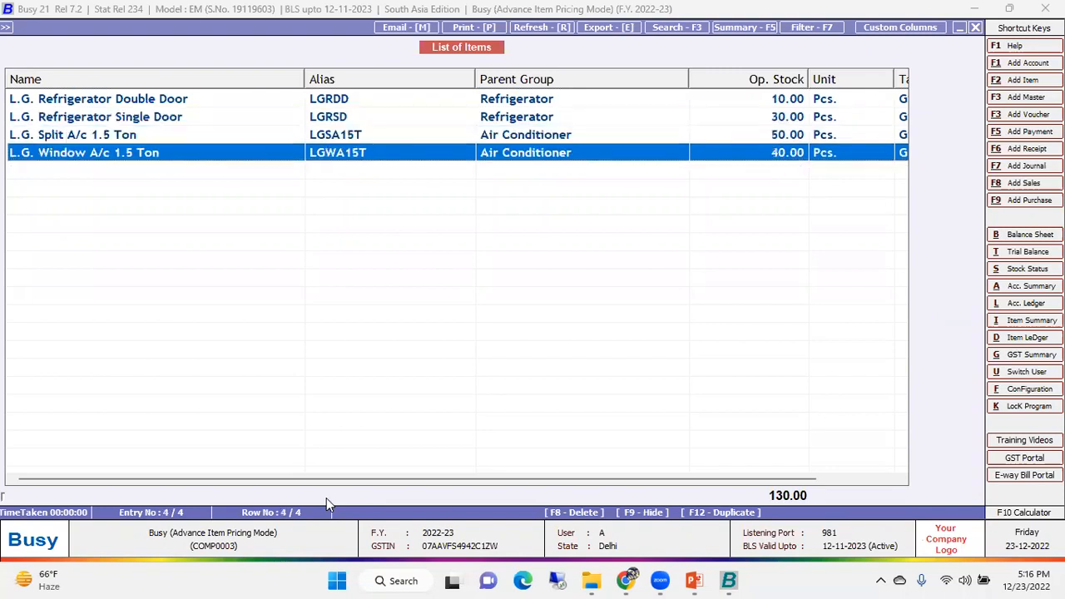
pyautogui.press('Up')
pyautogui.press('Up')
pyautogui.press('Up')
pyautogui.press('Return')
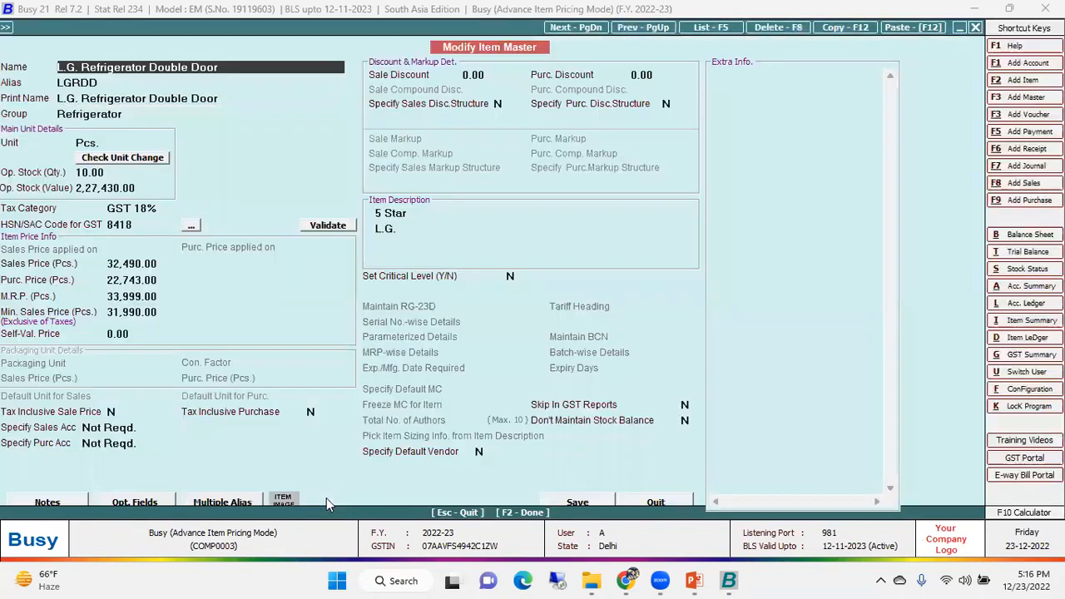
pyautogui.click(164, 263)
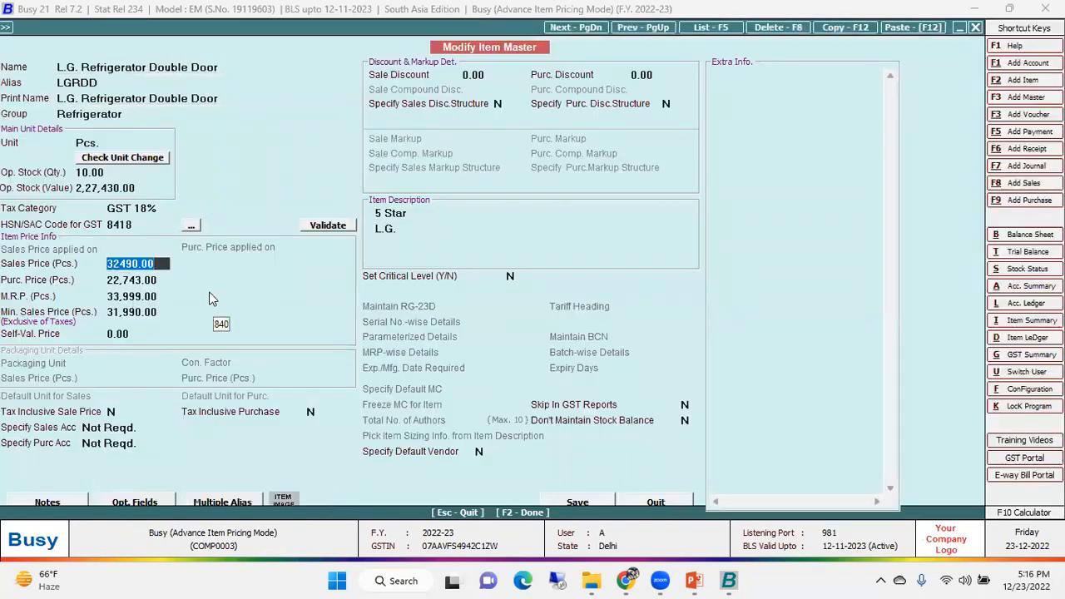
pyautogui.press('Escape')
pyautogui.press('Escape')
pyautogui.press('Escape')
pyautogui.press('Escape')
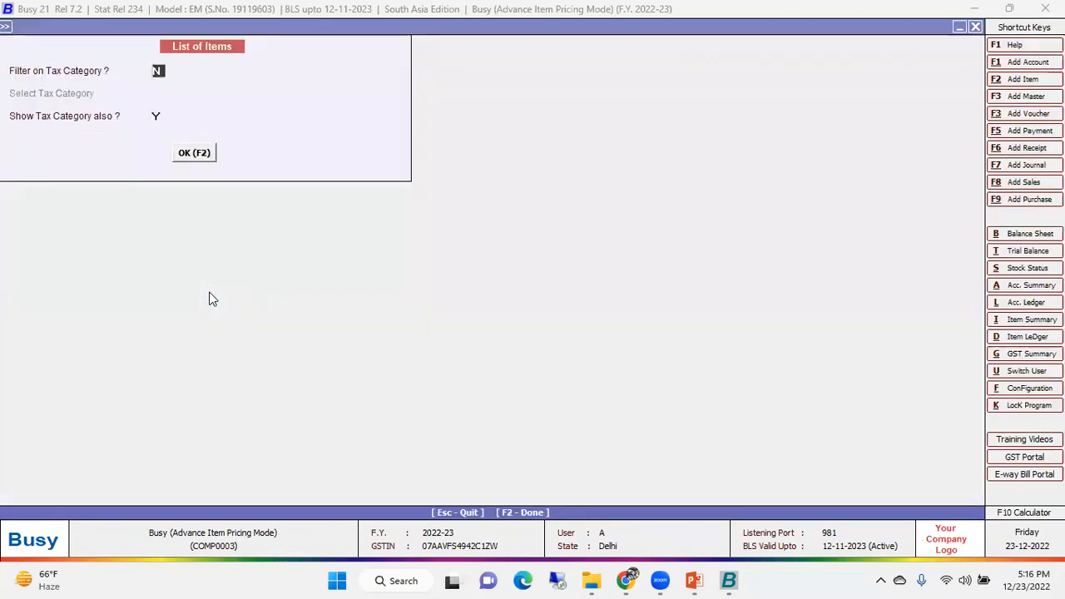
# Start a sales voucher dated 01-04-2022 for the party Busy Infotech Pvt. Ltd. from Main Store.
pyautogui.press('Right')
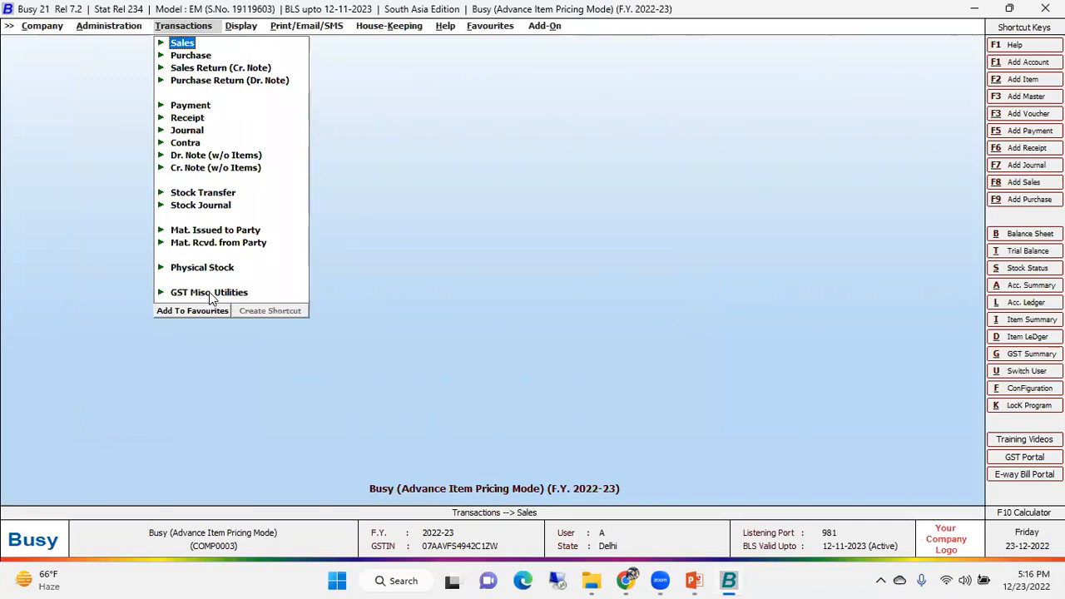
pyautogui.press('Return')
pyautogui.press('Return')
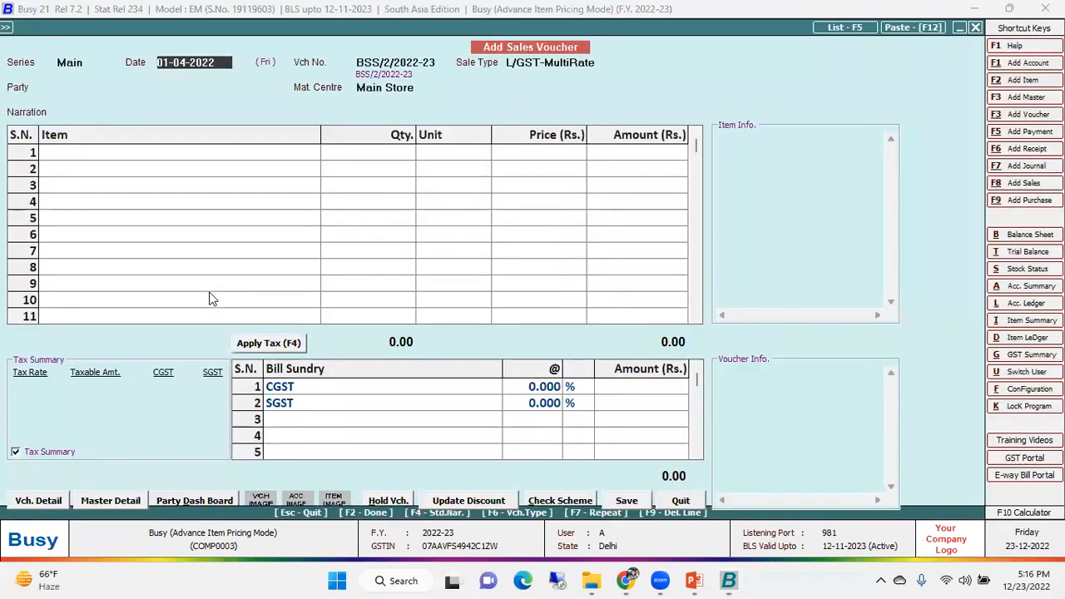
pyautogui.press('Return')
pyautogui.press('Return')
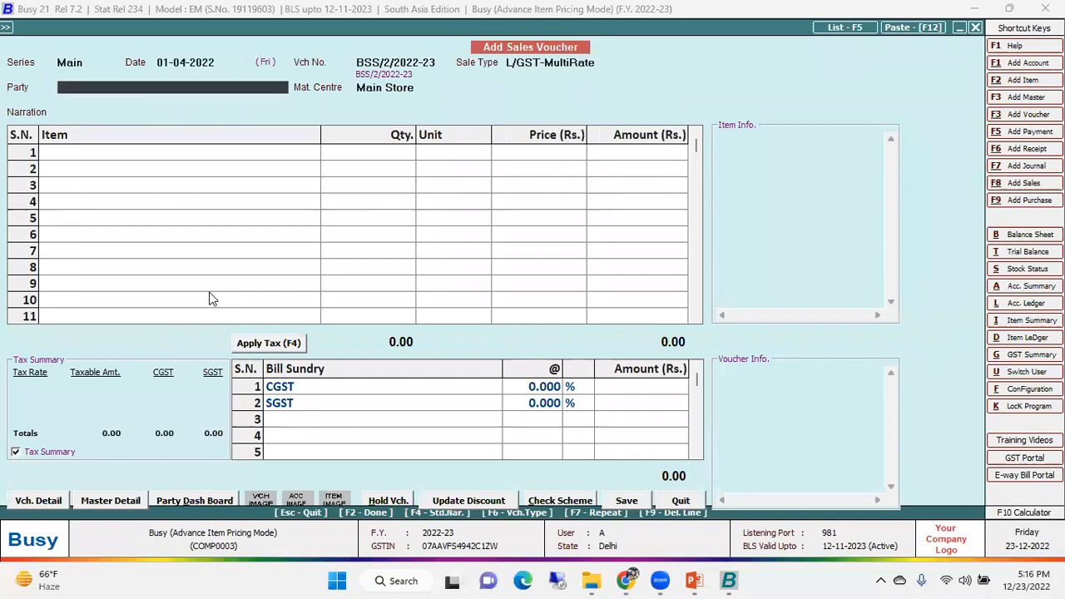
pyautogui.press('Return')
pyautogui.press('Return')
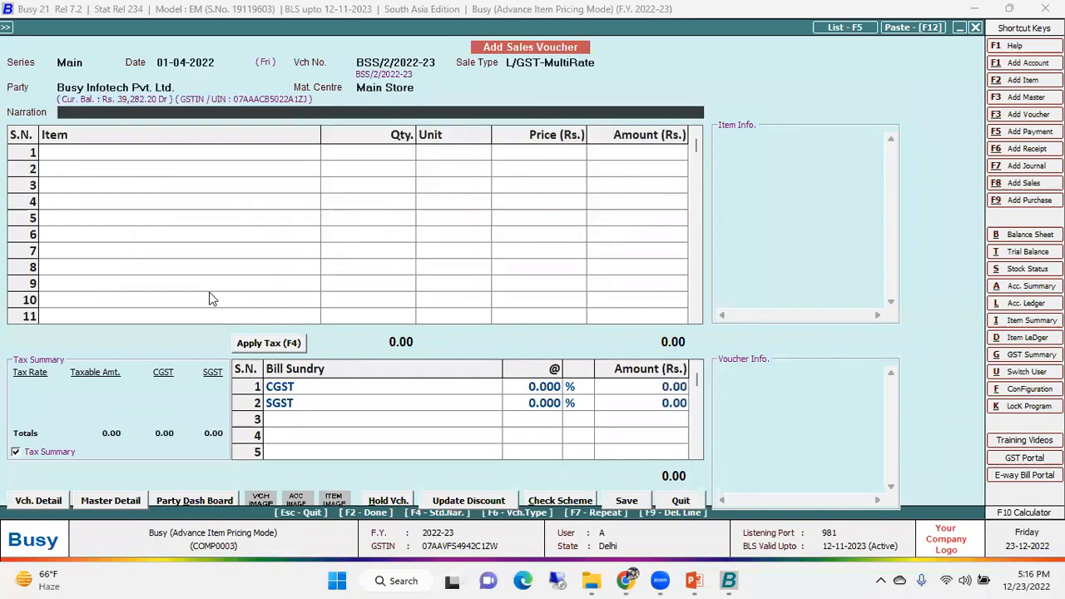
# Add L.G. Refrigerator Double Door to the voucher's first line with a quantity of 1 Pcs.
pyautogui.press('Return')
pyautogui.press('Down')
pyautogui.press('Down')
pyautogui.press('Up')
pyautogui.press('Up')
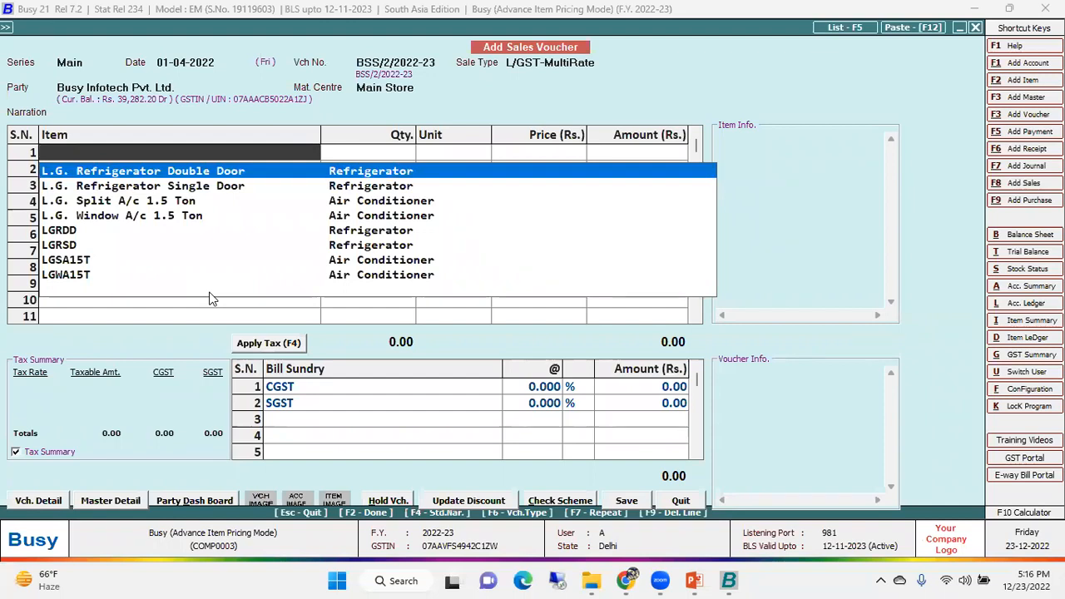
pyautogui.press('Return')
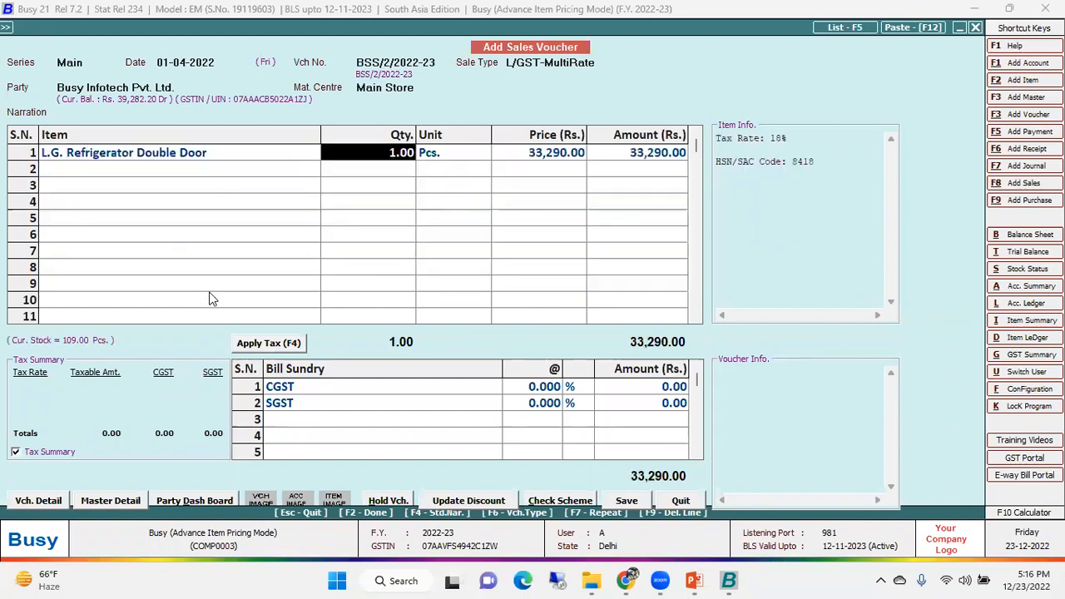
pyautogui.press('Return')
pyautogui.press('Return')
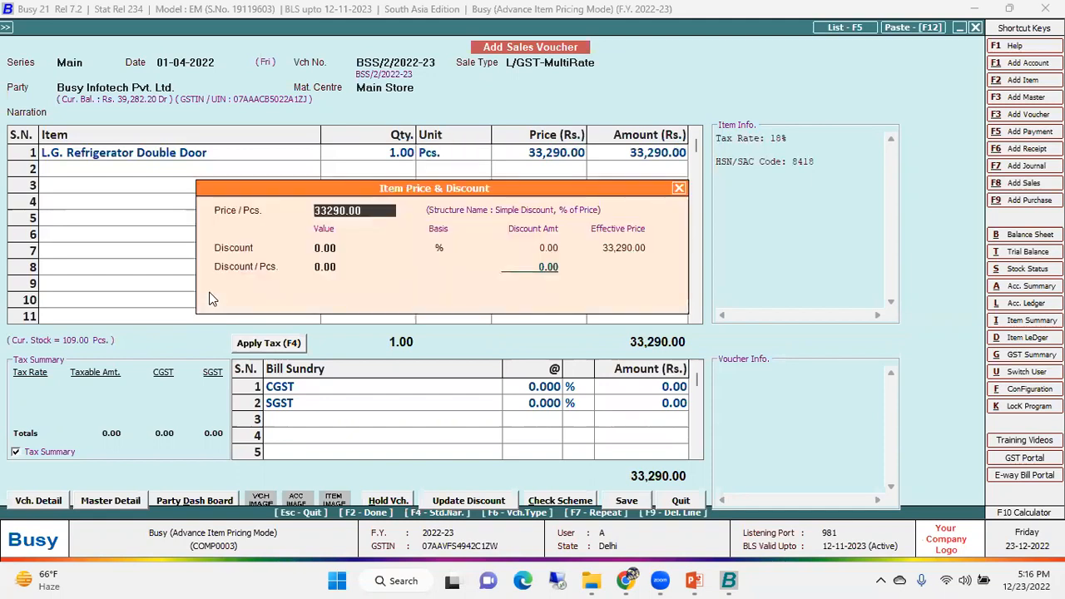
# Set the refrigerator's price per piece to 32,290.00 with no discount.
pyautogui.write('32,')
pyautogui.write('290')
pyautogui.press('Return')
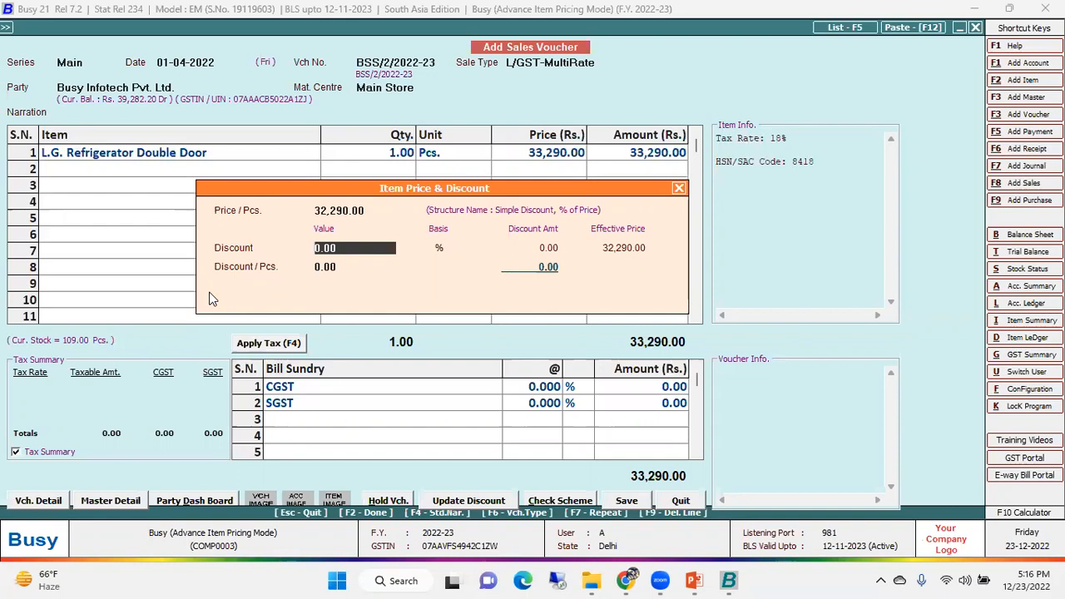
pyautogui.press('Return')
pyautogui.press('Return')
pyautogui.press('Return')
pyautogui.press('Return')
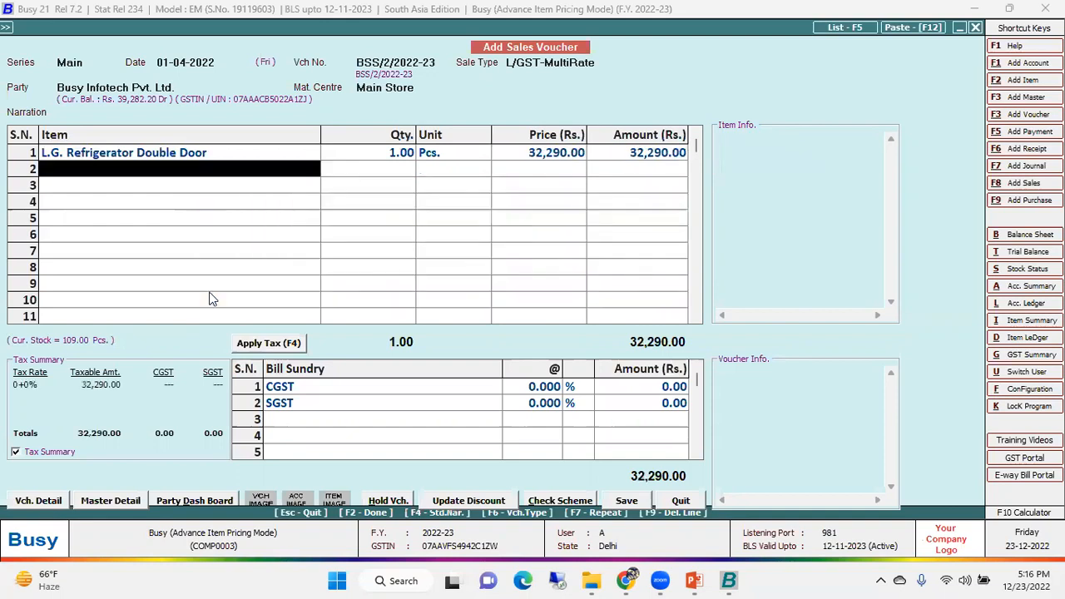
# Save the sales voucher for Busy Infotech Pvt. Ltd. and leave voucher entry.
pyautogui.press('Return')
pyautogui.press('Return')
pyautogui.press('Return')
pyautogui.press('Return')
pyautogui.press('Return')
pyautogui.press('Right')
pyautogui.press('Return')
pyautogui.press('Escape')
# Start another sales voucher dated 02-04-2022 for the party S.S. & Company.
pyautogui.press('Return')
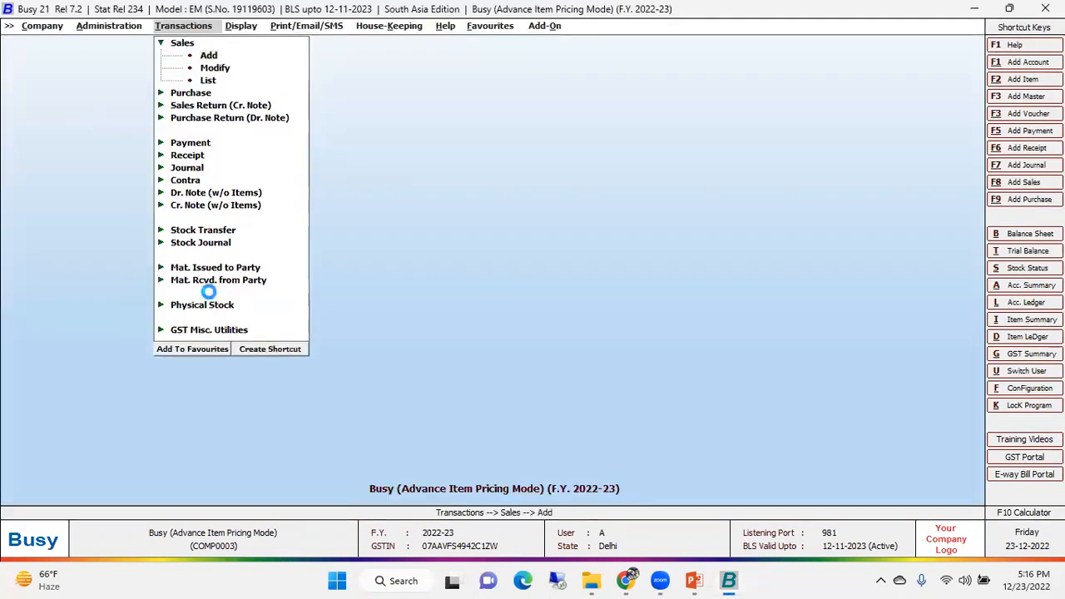
pyautogui.press('Return')
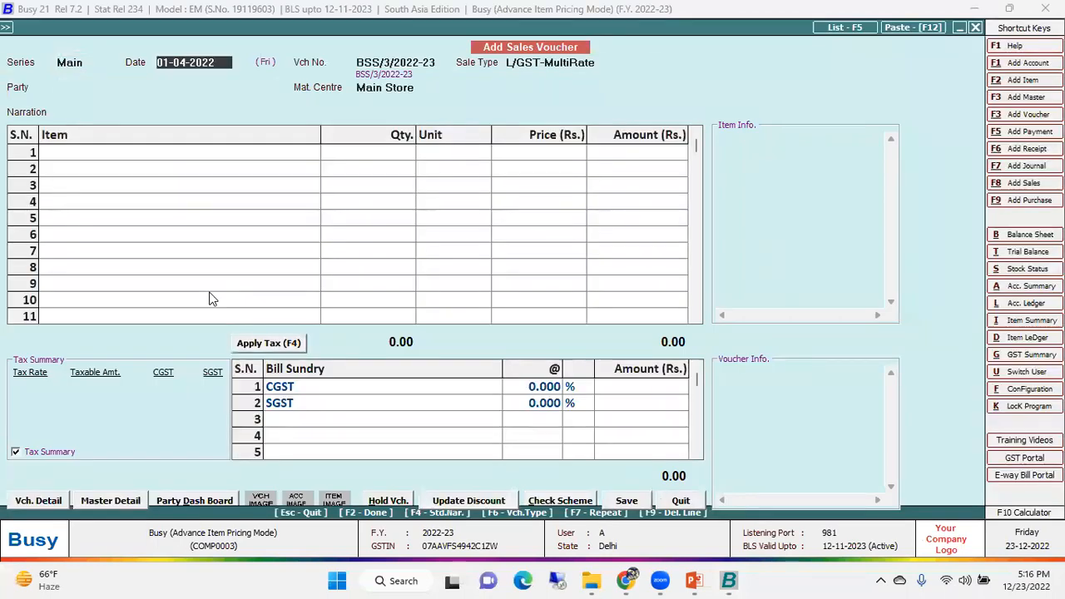
pyautogui.write('2')
pyautogui.write('.4')
pyautogui.press('Return')
pyautogui.press('Return')
pyautogui.press('Down')
pyautogui.press('Down')
pyautogui.press('Down')
pyautogui.press('Down')
pyautogui.press('Down')
pyautogui.press('Up')
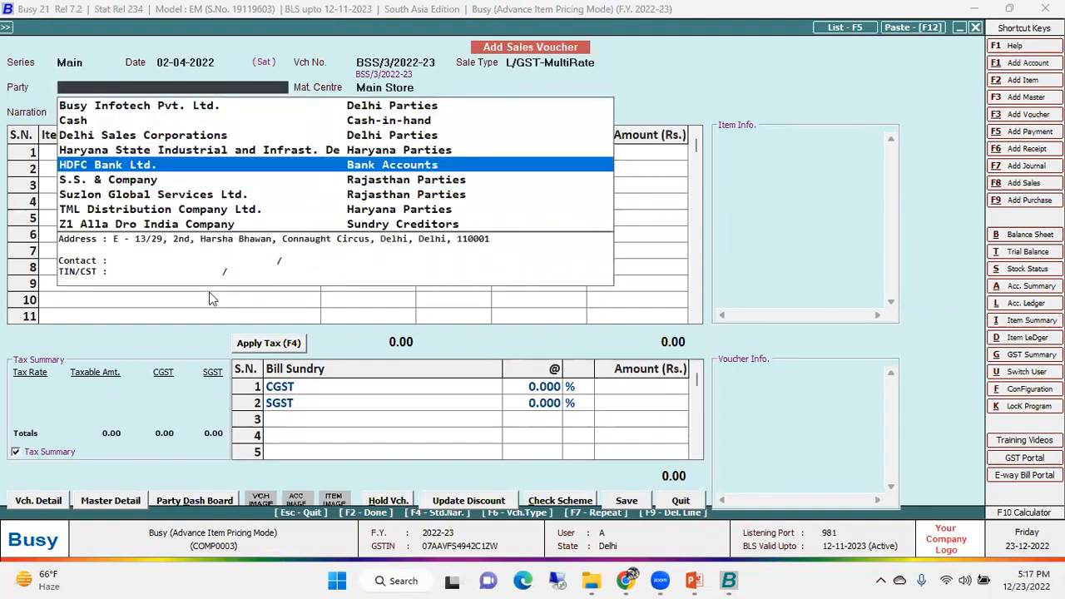
pyautogui.press('Down')
pyautogui.press('Return')
pyautogui.press('Return')
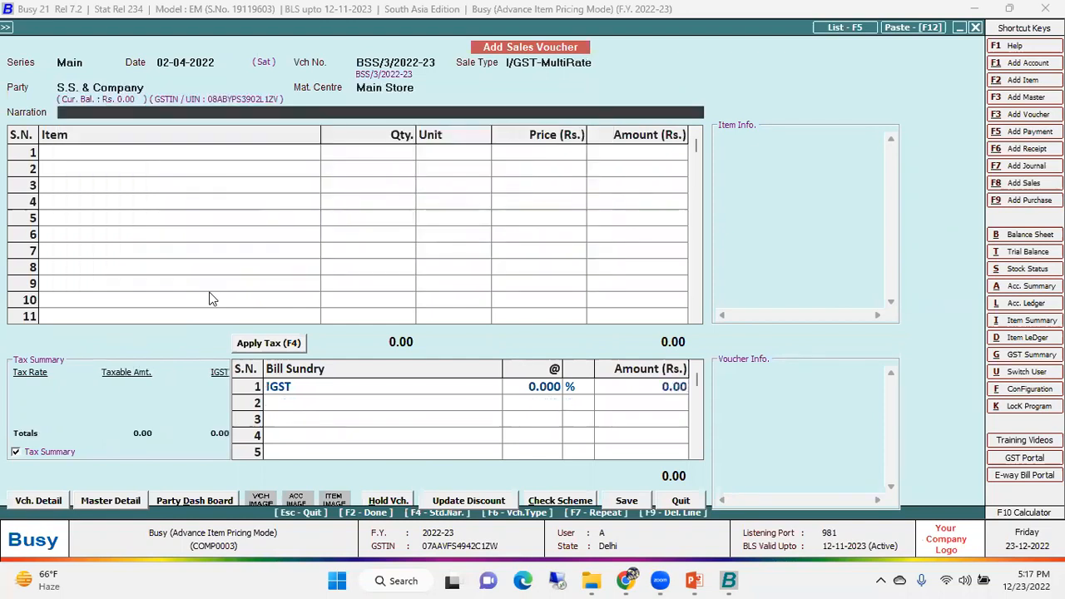
# Add 1 Pcs. of L.G. Refrigerator Double Door to the S.S. & Company voucher at the default price.
pyautogui.press('Return')
pyautogui.press('Return')
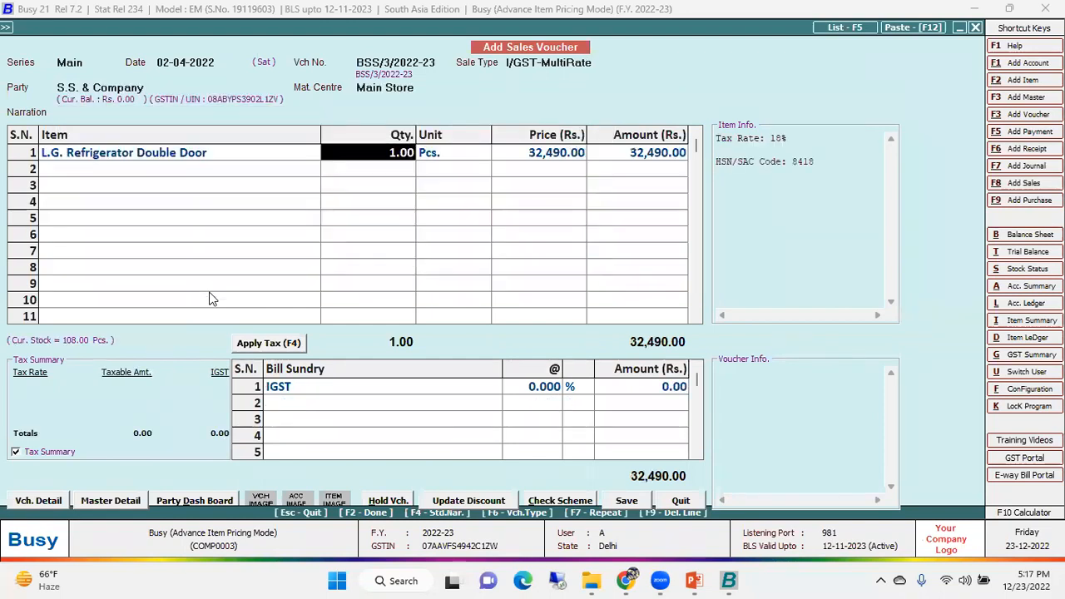
pyautogui.press('Return')
pyautogui.press('Return')
# Open the item master of L.G. Refrigerator Double Door from the voucher line to check its sales price.
pyautogui.hotkey('shift', 'Tab')
pyautogui.hotkey('shift', 'Tab')
pyautogui.hotkey('shift', 'Tab')
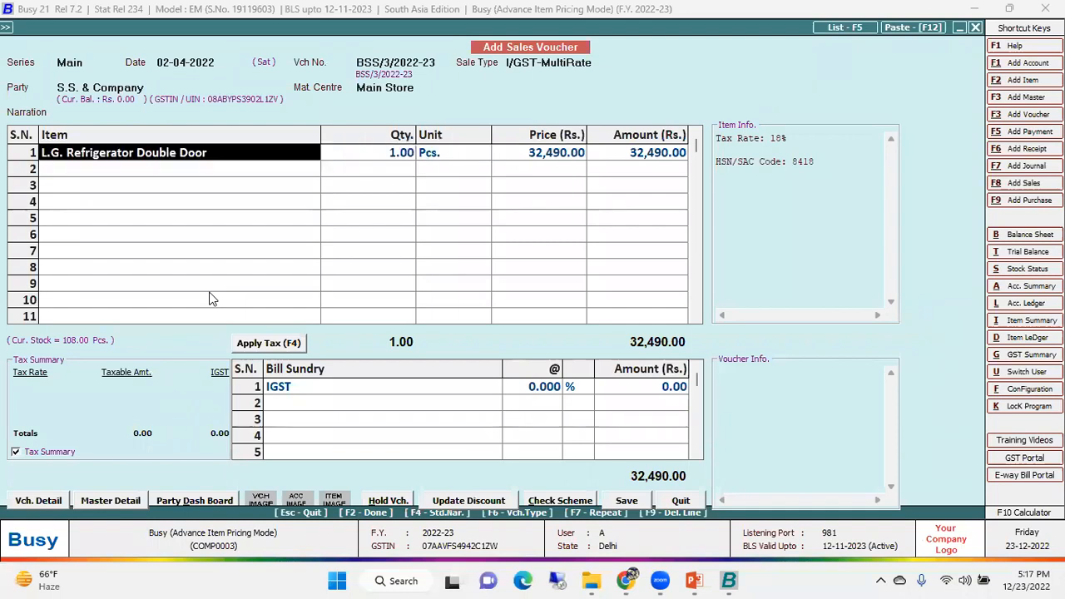
pyautogui.hotkey('alt', 'm')
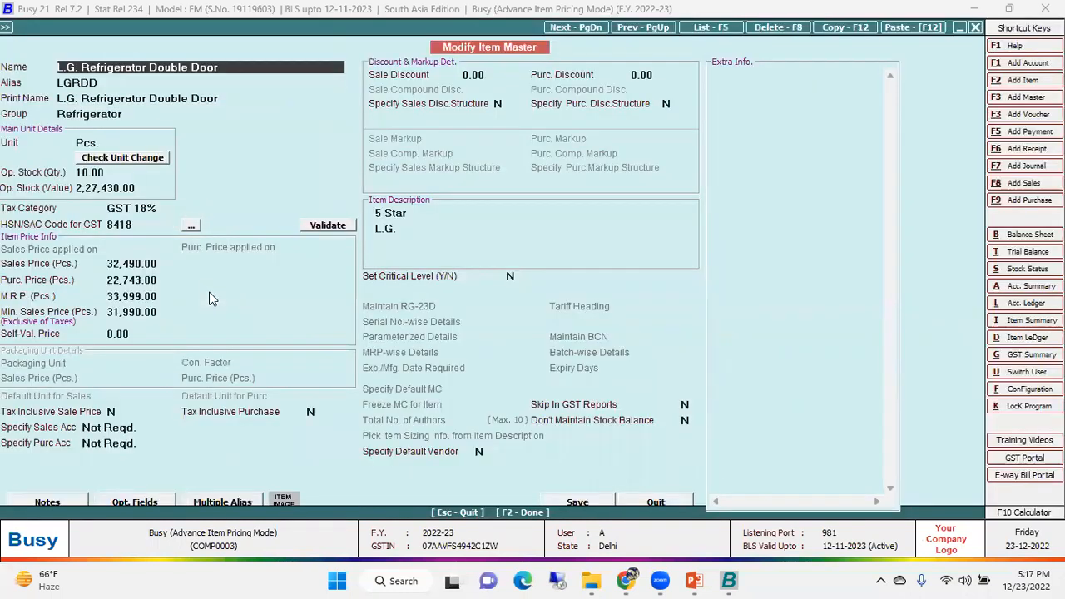
# Close the item master and discard the unsaved S.S. & Company sales voucher.
pyautogui.press('Escape')
pyautogui.press('Escape')
pyautogui.press('Escape')
pyautogui.press('Escape')
pyautogui.press('Escape')
pyautogui.press('Escape')
pyautogui.press('Left')
pyautogui.press('Return')
# Try a sales voucher dated 01-04-2022 for Busy Infotech Pvt. Ltd. with 1 Pcs. of L.G. Refrigerator Double Door, and quit it unsaved.
pyautogui.press('Return')
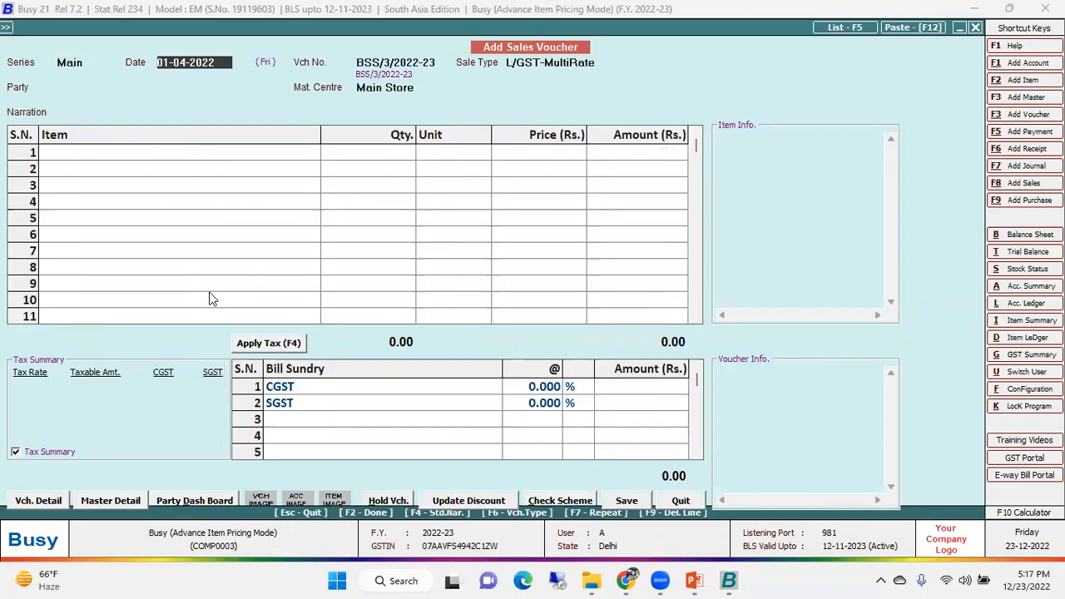
pyautogui.press('Return')
pyautogui.press('Return')
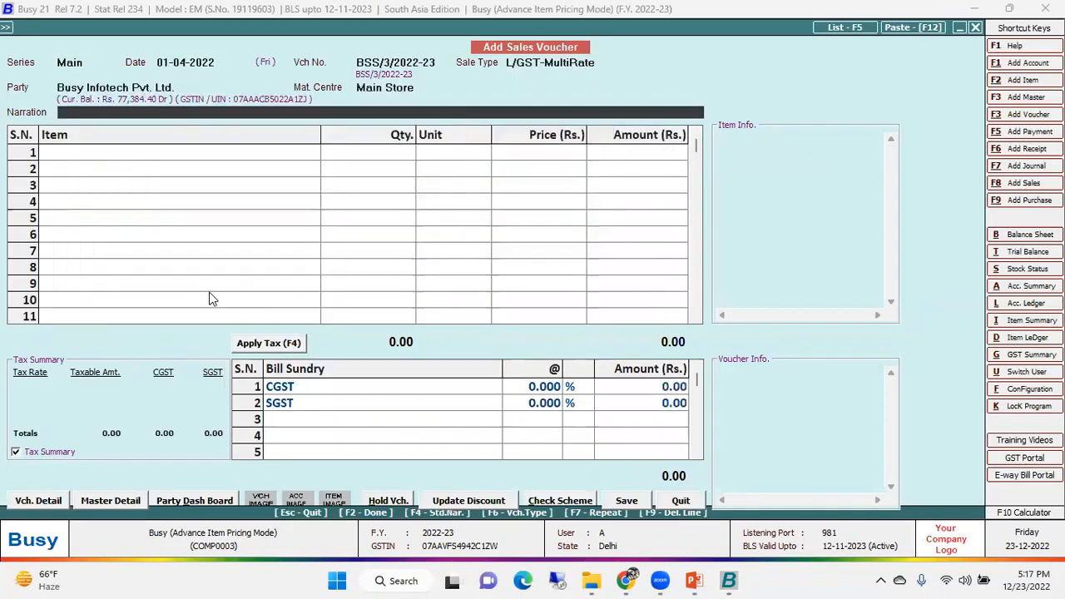
pyautogui.press('Return')
pyautogui.press('Return')
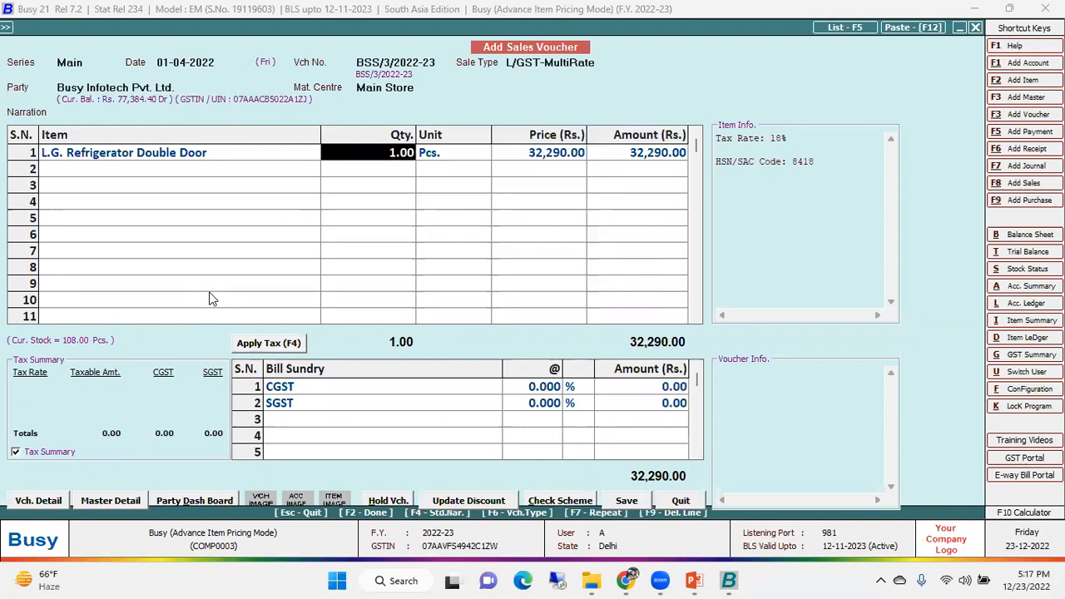
pyautogui.press('Escape')
pyautogui.press('Escape')
pyautogui.press('Escape')
pyautogui.press('Escape')
pyautogui.press('Left')
pyautogui.press('Return')
# List the sales vouchers of 1-4-2022 and open the second Busy Infotech Pvt. Ltd. voucher to check its refrigerator price.
pyautogui.press('Down')
pyautogui.press('Down')
pyautogui.press('Return')
pyautogui.press('Return')
pyautogui.press('F2')
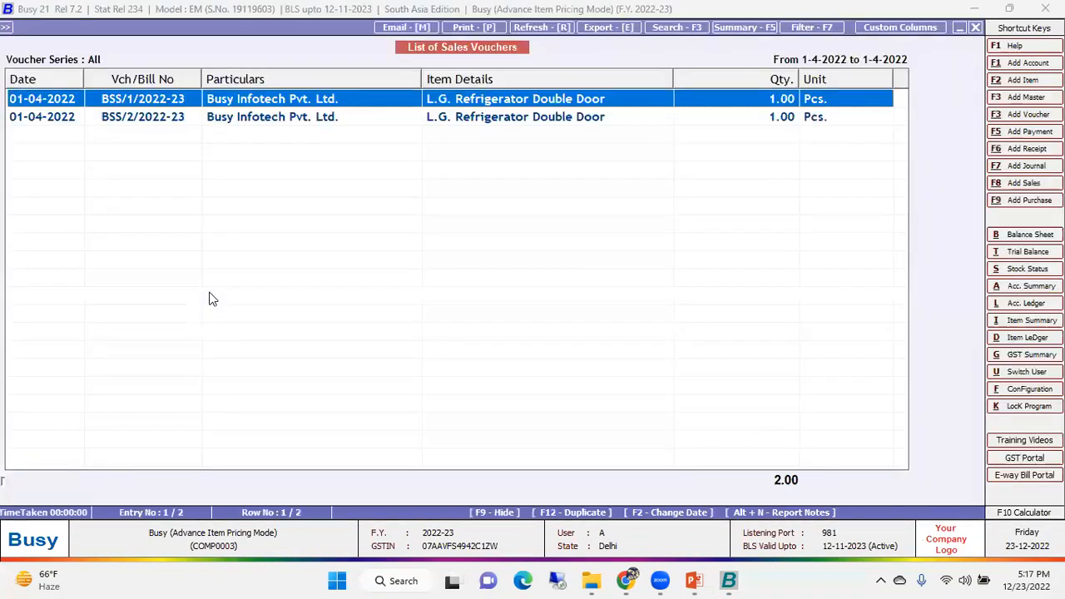
pyautogui.press('Down')
pyautogui.press('Escape')
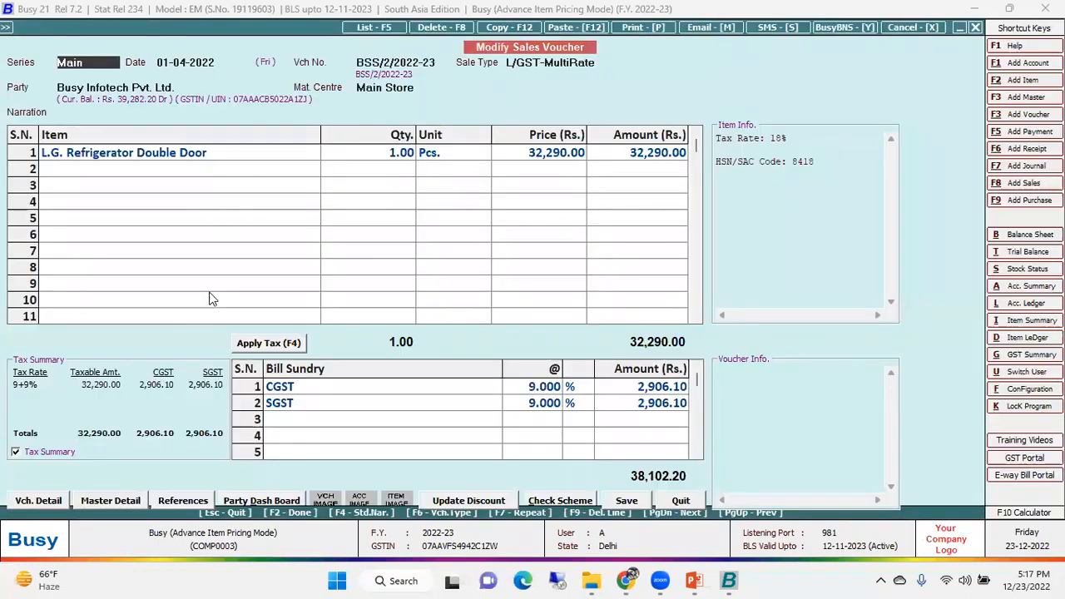
pyautogui.click(545, 154)
pyautogui.press('Escape')
pyautogui.press('Escape')
pyautogui.press('Escape')
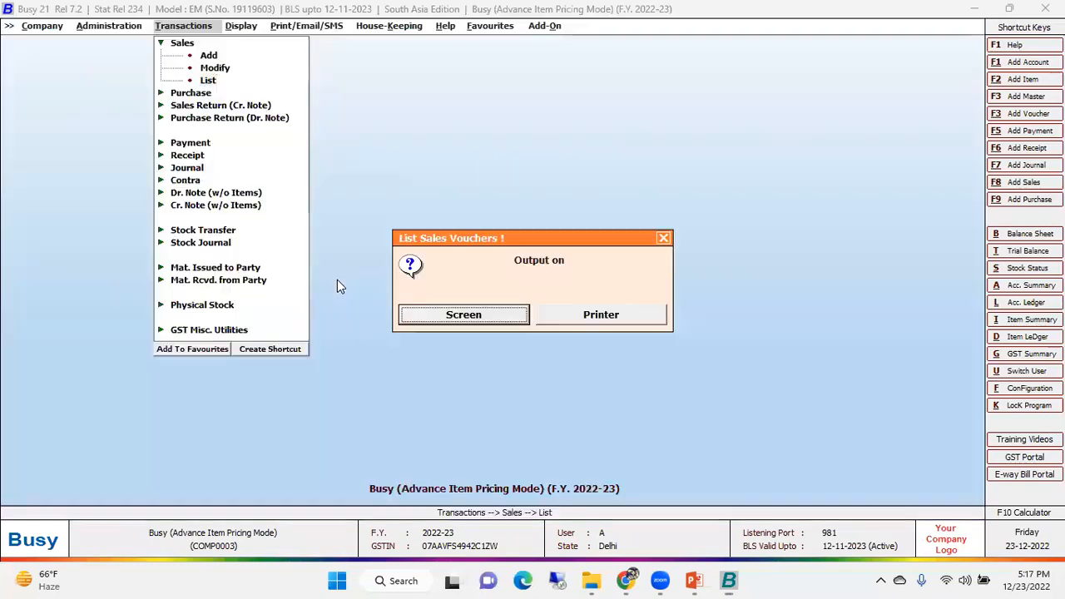
pyautogui.press('Escape')
# Enter L.G. Refrigerator Double Door in another Busy Infotech Pvt. Ltd. sales voucher to compare its default price, and discard the voucher.
pyautogui.press('Up')
pyautogui.press('Up')
pyautogui.press('Return')
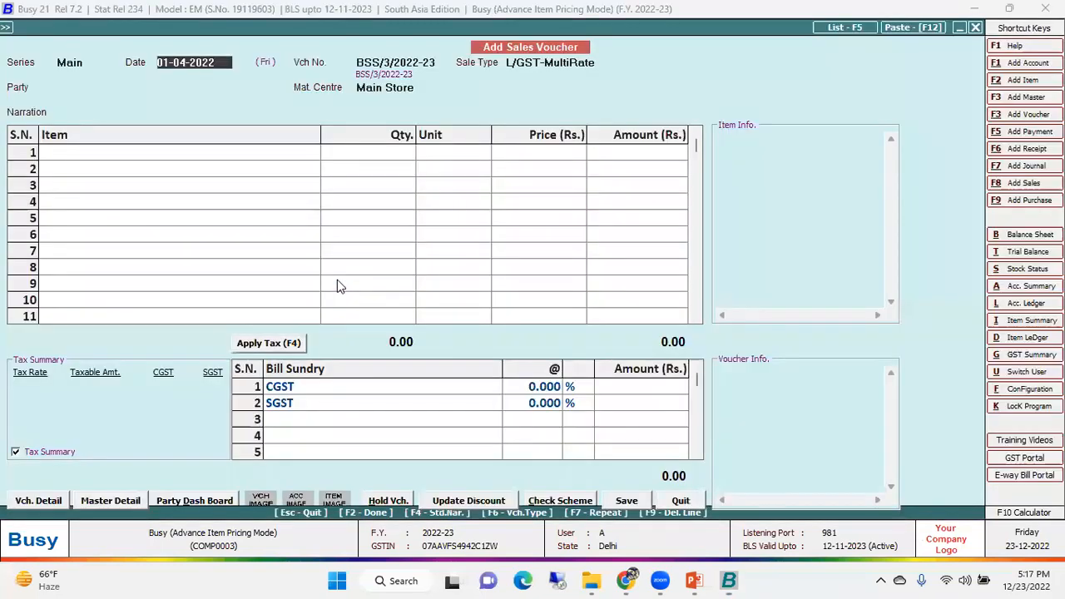
pyautogui.press('Return')
pyautogui.press('Return')
pyautogui.press('Return')
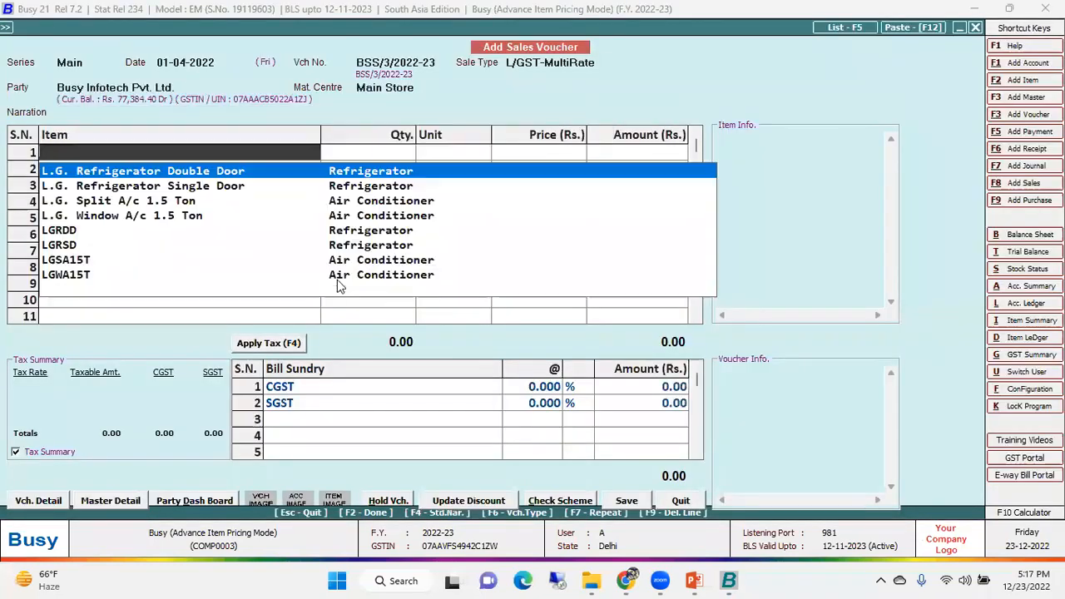
pyautogui.press('Return')
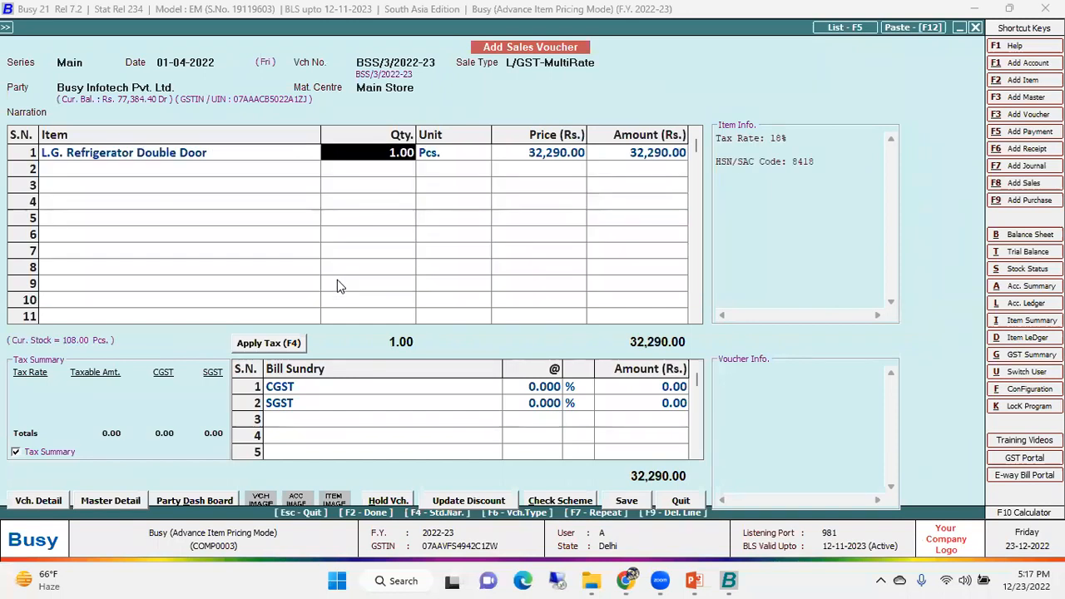
pyautogui.press('Return')
pyautogui.press('Escape')
pyautogui.press('Left')
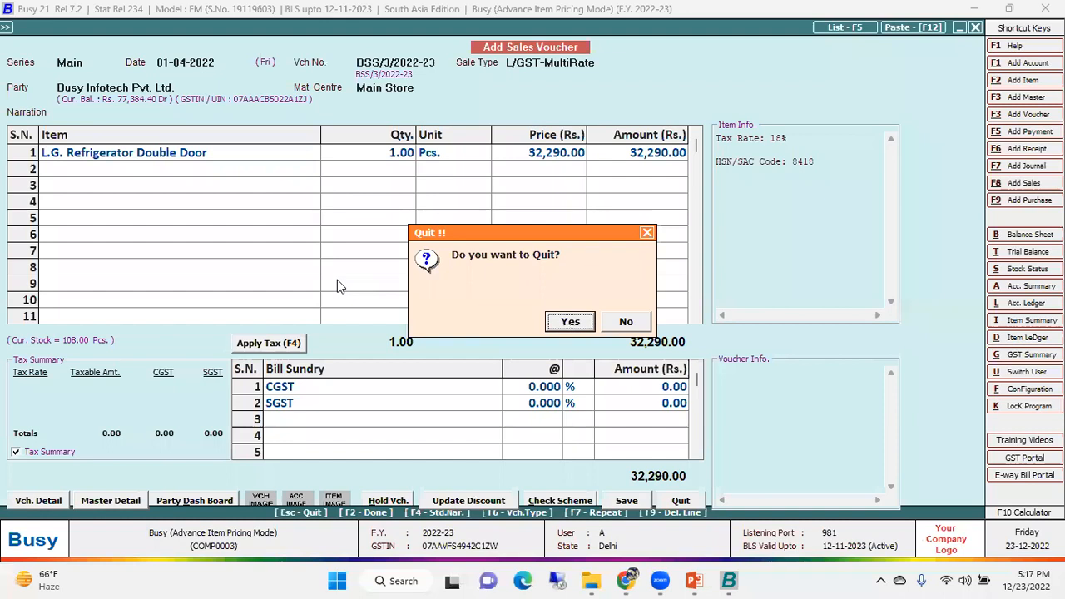
pyautogui.press('Return')
# Start a sales voucher dated 01-04-2022 for the party Haryana State Industrial and Infrast. De.
pyautogui.press('Return')
pyautogui.press('Return')
pyautogui.press('Down')
pyautogui.press('Down')
pyautogui.press('Down')
pyautogui.press('Down')
pyautogui.press('Down')
pyautogui.press('Down')
pyautogui.press('Up')
pyautogui.press('Up')
pyautogui.press('Up')
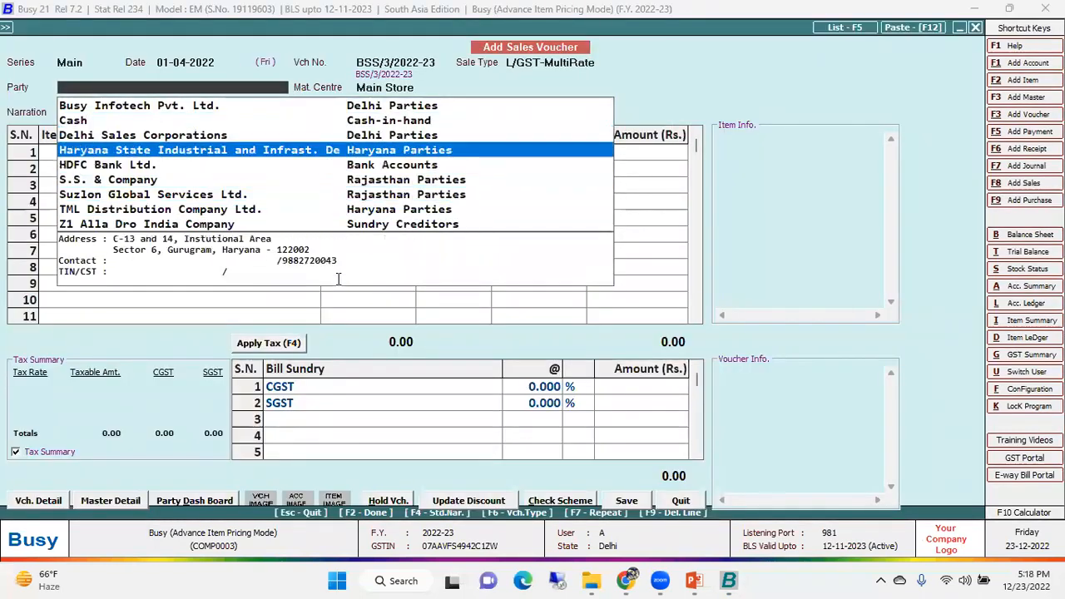
pyautogui.press('Return')
pyautogui.press('Return')
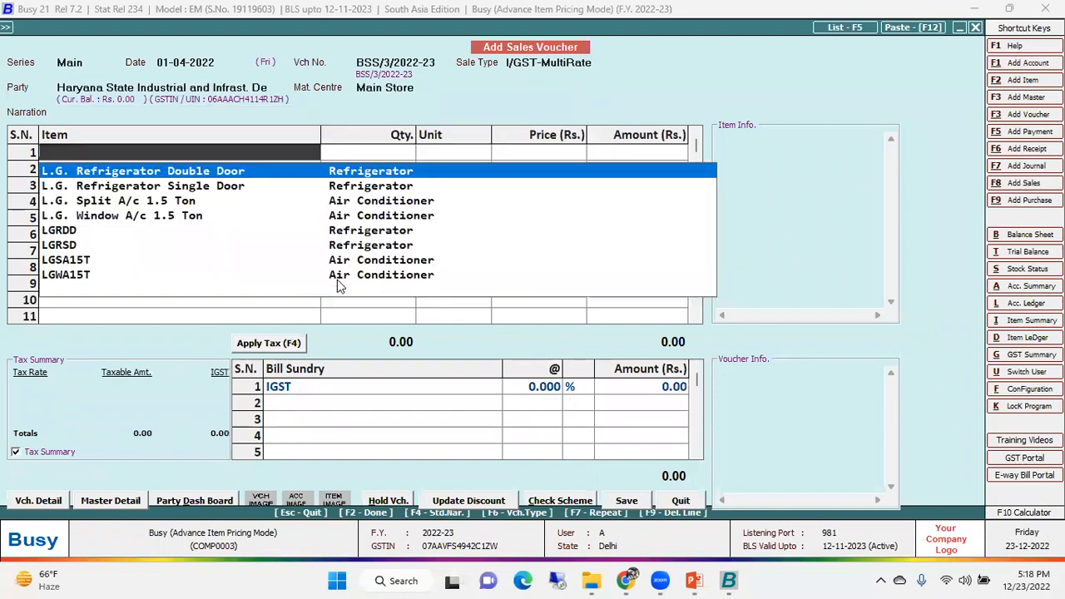
# Add 1 Pcs. of L.G. Refrigerator Double Door to check the default price for the Haryana party, and discard the voucher.
pyautogui.press('Return')
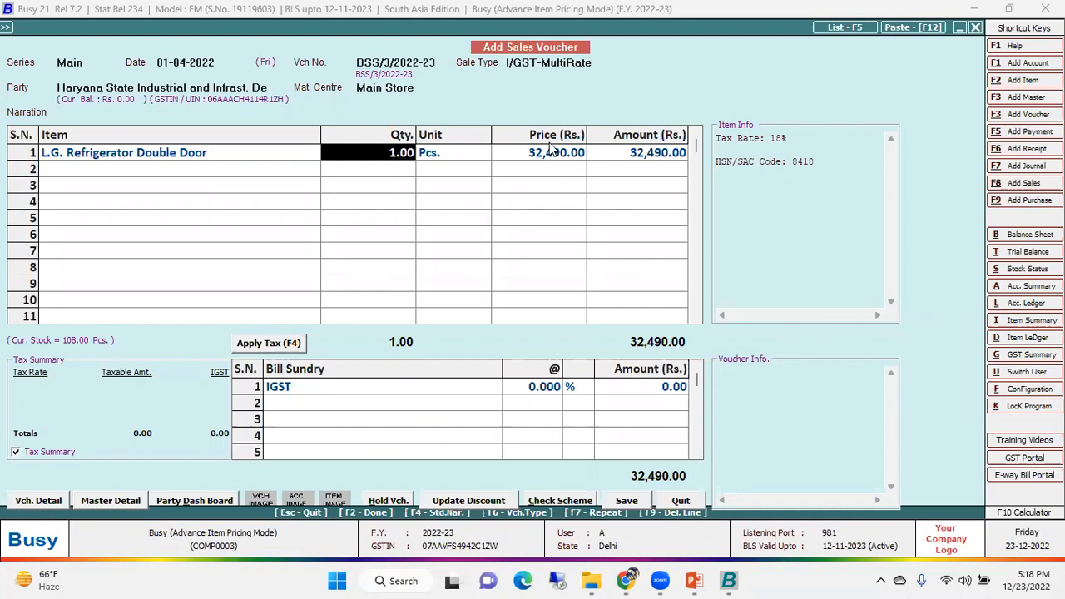
pyautogui.press('Return')
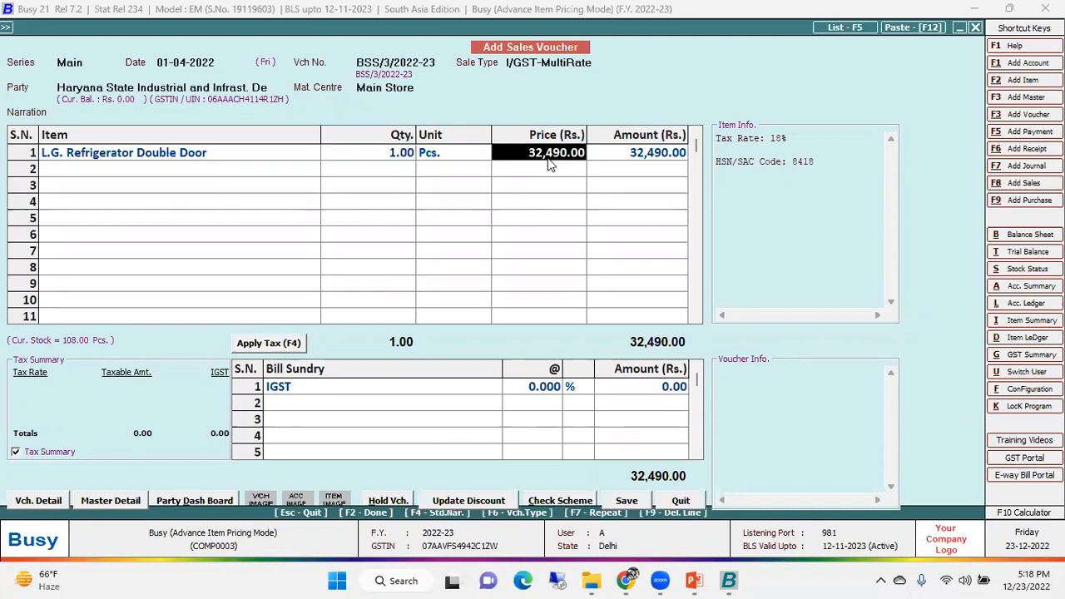
pyautogui.press('Escape')
pyautogui.press('Left')
pyautogui.press('Return')
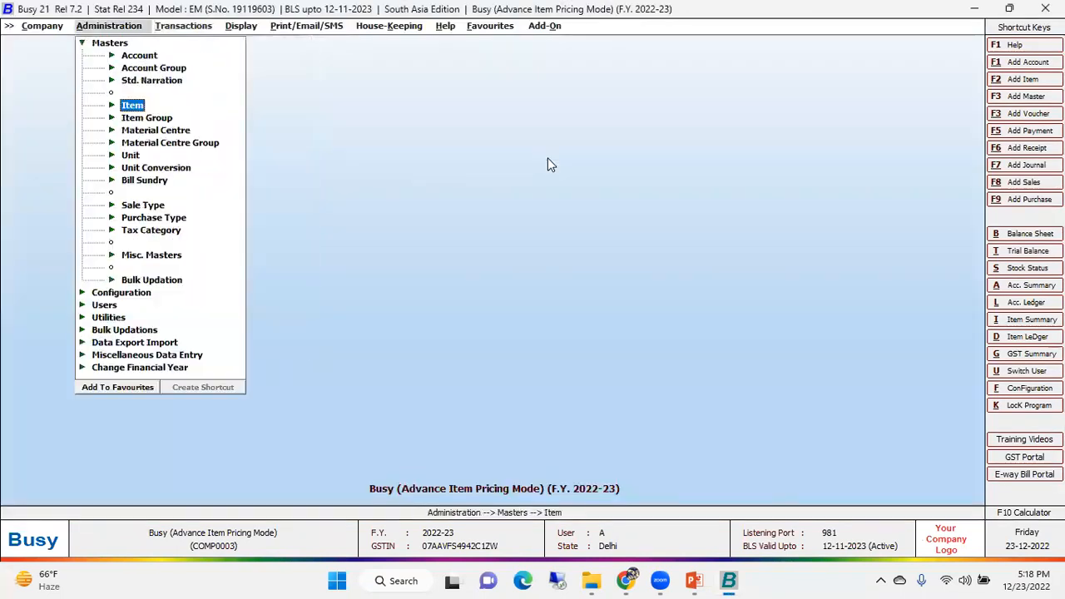
# Open the item pricing mode options for vouchers in the inventory features configuration.
pyautogui.press('Up')
pyautogui.press('Up')
pyautogui.press('Up')
pyautogui.press('Up')
pyautogui.press('Left')
pyautogui.press('Down')
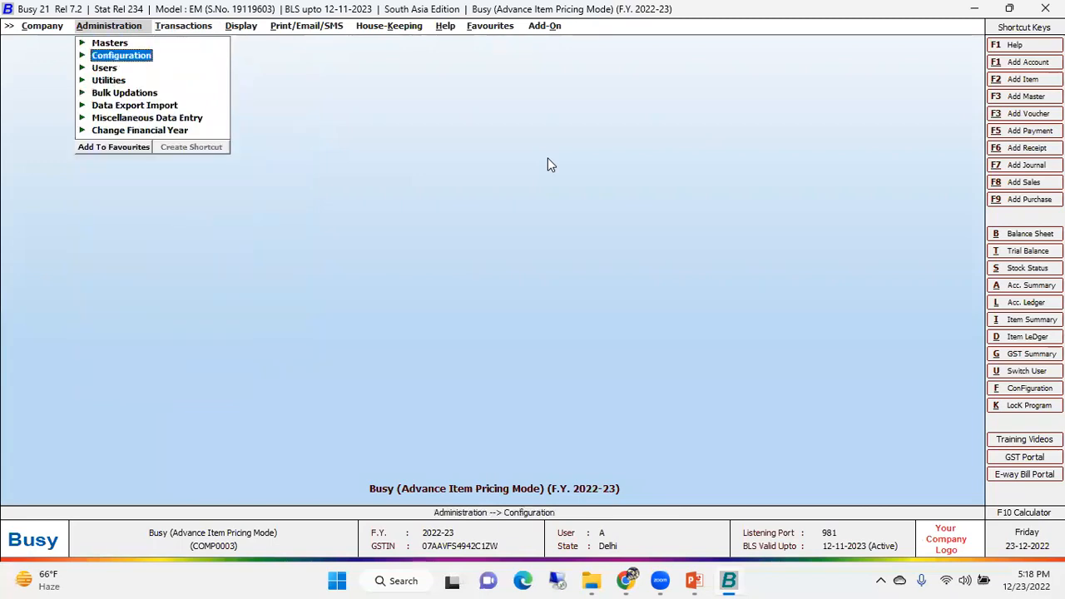
pyautogui.press('Right')
pyautogui.press('Return')
pyautogui.press('Down')
pyautogui.press('Down')
pyautogui.press('Down')
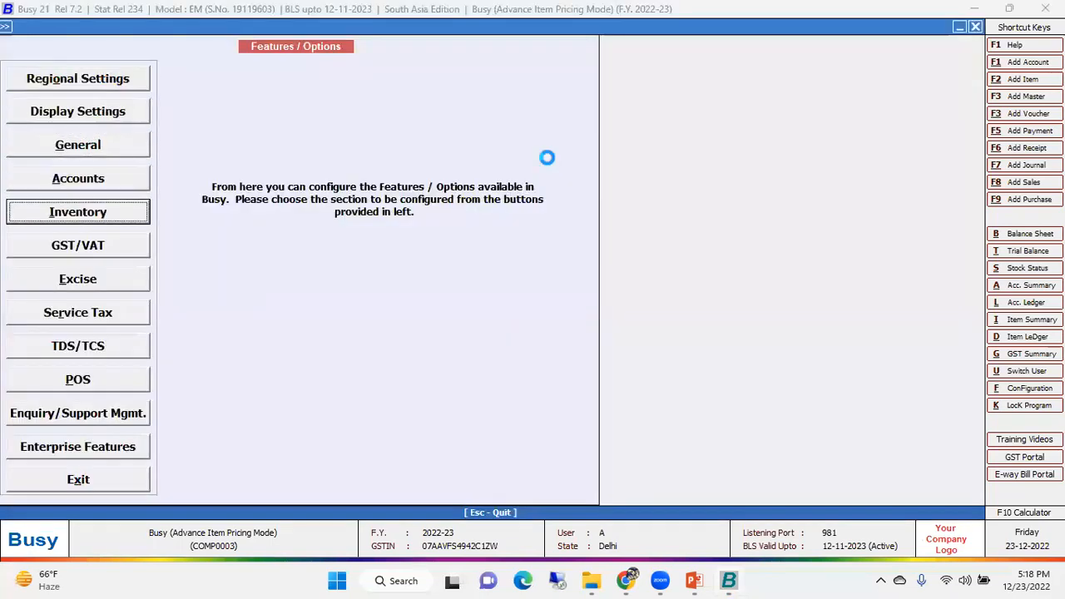
pyautogui.press('Return')
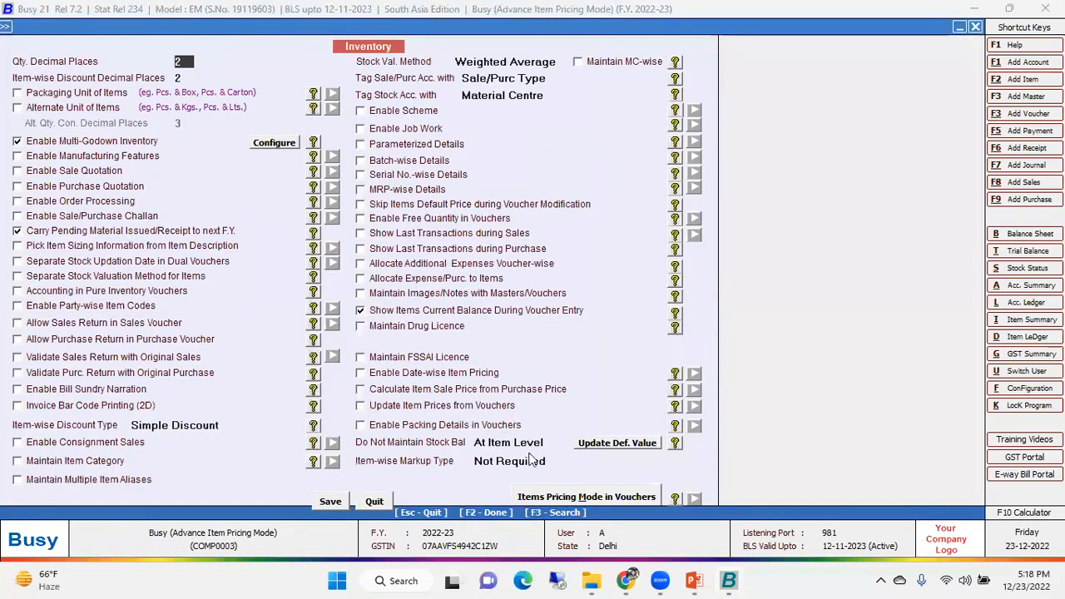
pyautogui.click(563, 497)
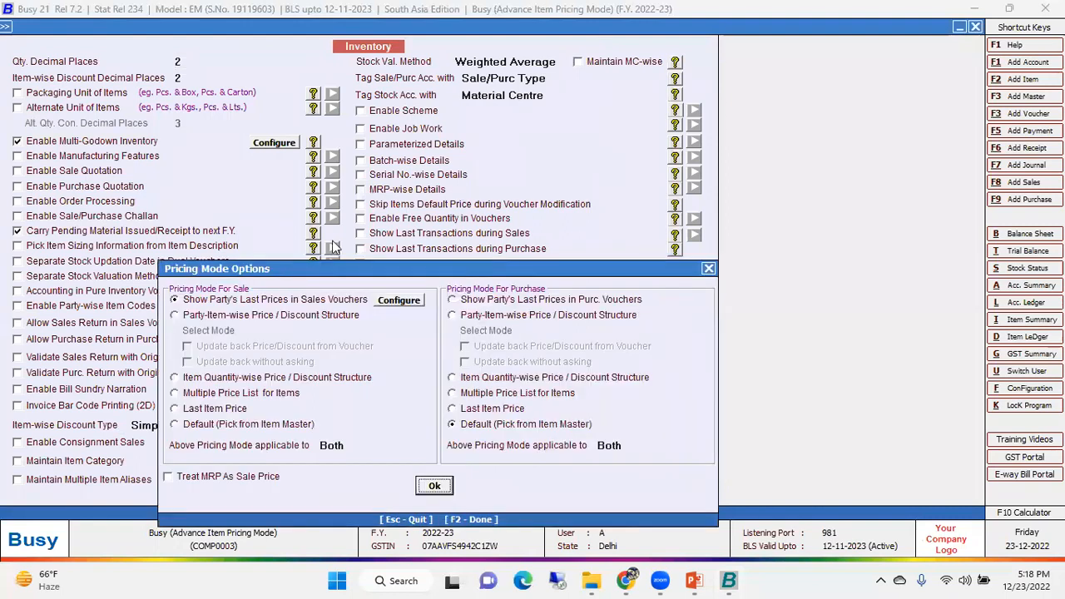
# Set the sale pricing mode to Party-Item-wise Price / Discount Structure with Mixed Mode and save the inventory options.
pyautogui.click(231, 316)
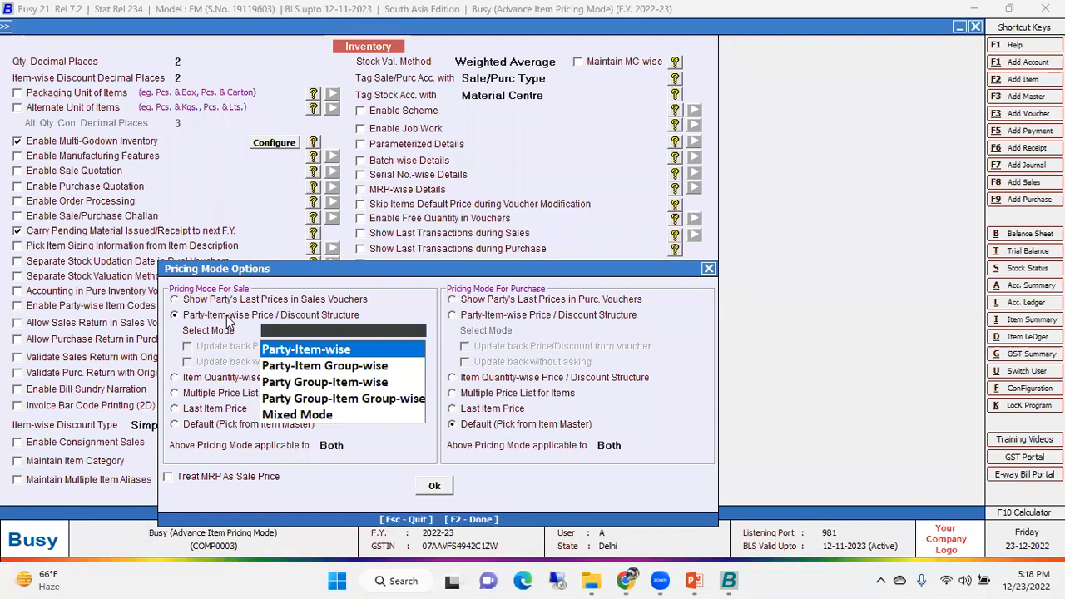
pyautogui.press('Down')
pyautogui.press('Down')
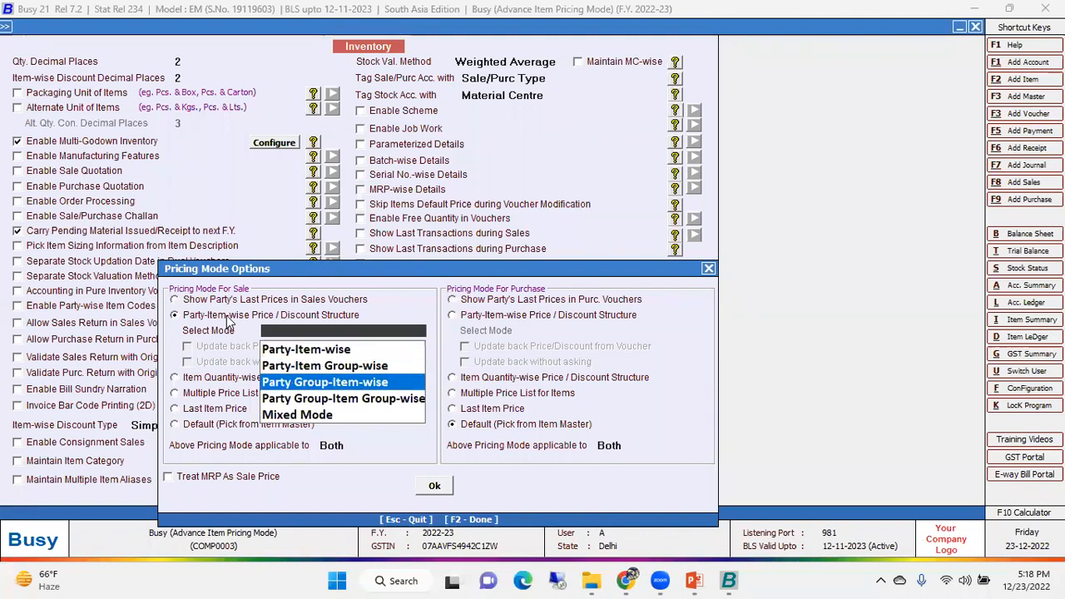
pyautogui.press('Down')
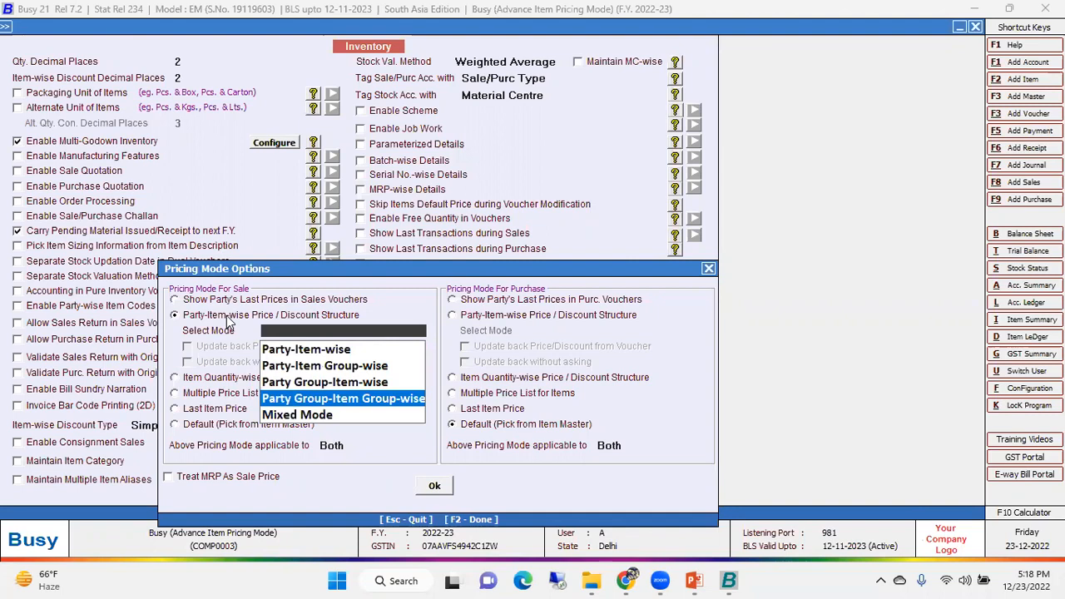
pyautogui.press('Down')
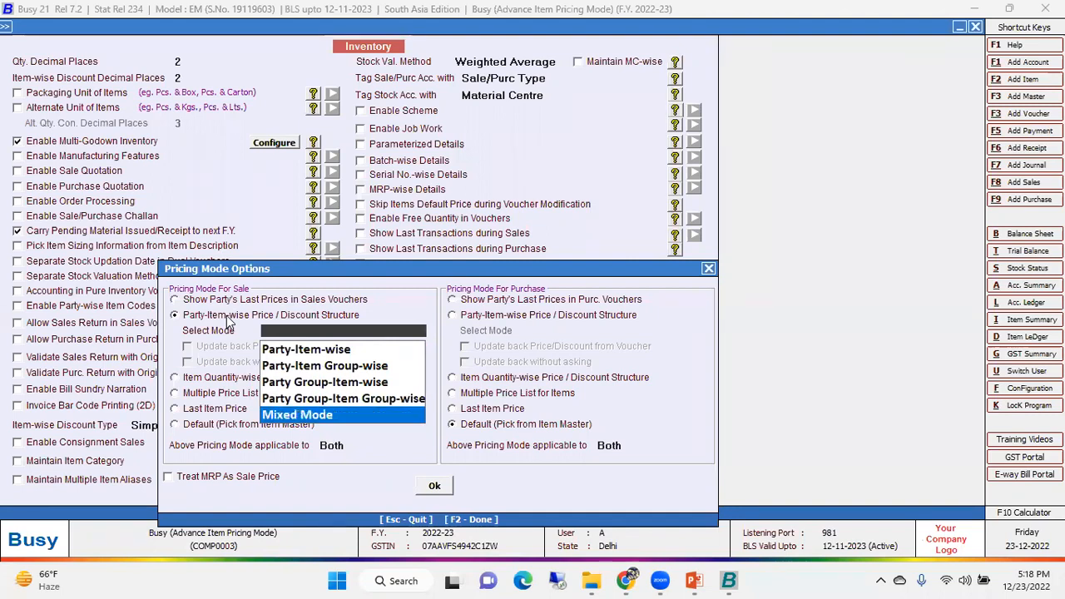
pyautogui.press('Return')
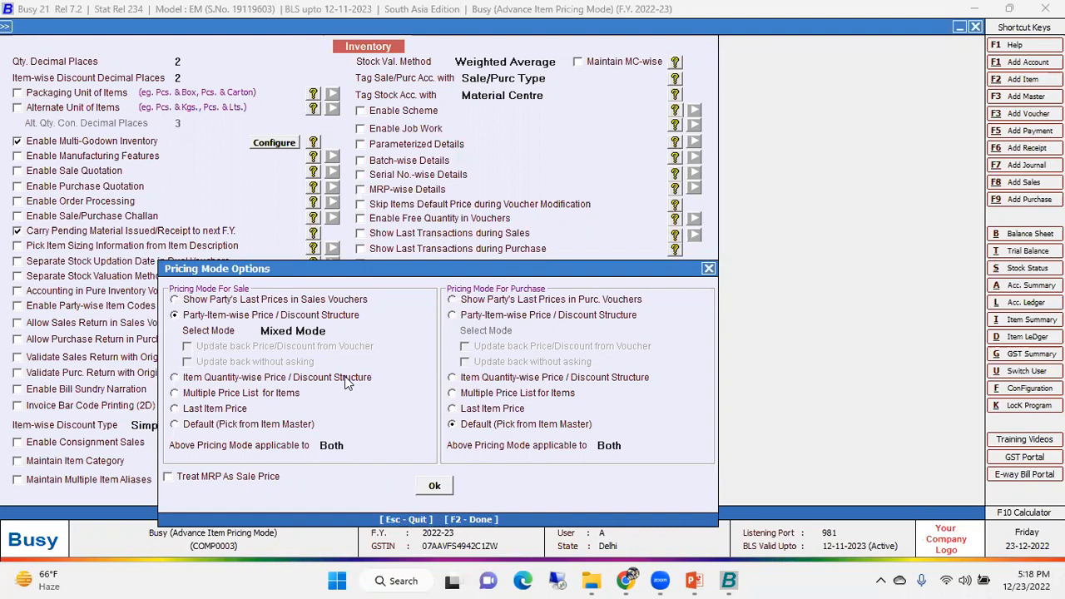
pyautogui.click(433, 488)
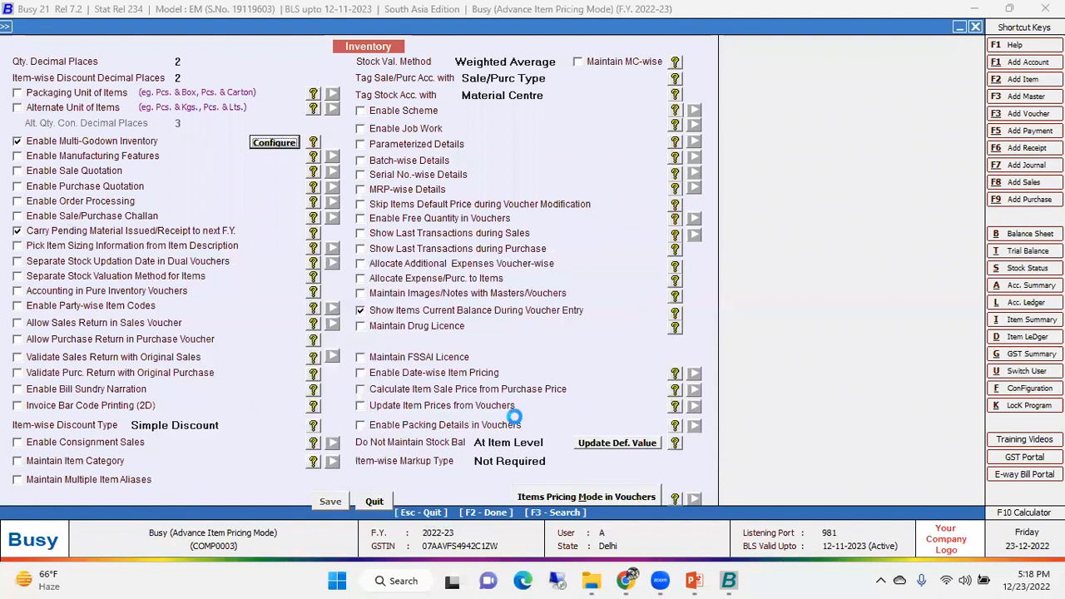
pyautogui.press('Escape')
pyautogui.press('Escape')
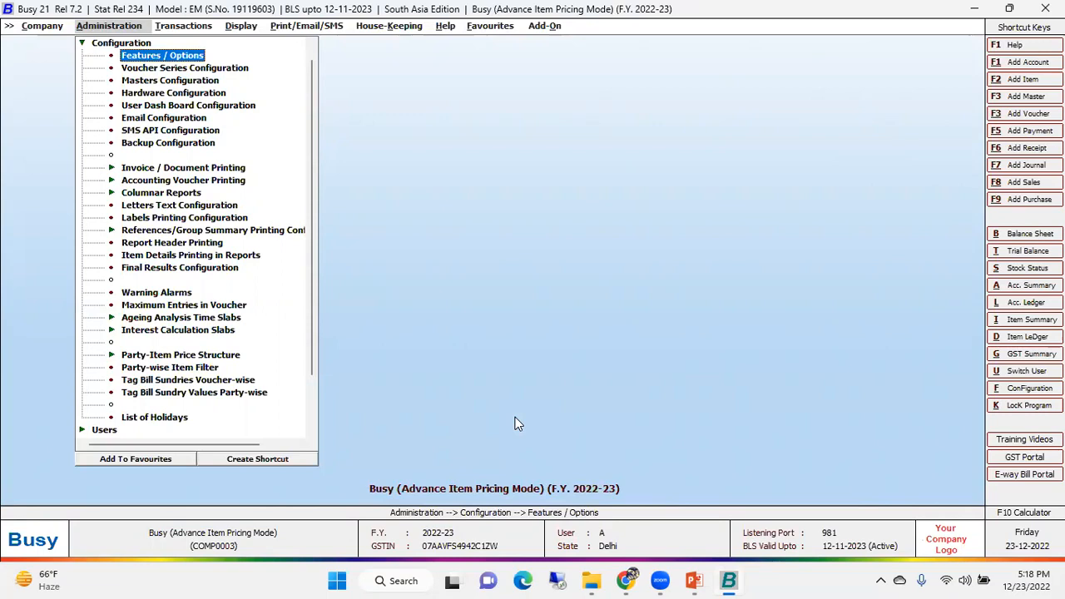
# Open the Party-Item Price Structure configuration for Sales.
pyautogui.press('Down')
pyautogui.press('Down')
pyautogui.press('Down')
pyautogui.press('Down')
pyautogui.press('Down')
pyautogui.press('Down')
pyautogui.press('Down')
pyautogui.press('Down')
pyautogui.press('Down')
pyautogui.press('Down')
pyautogui.press('Down')
pyautogui.press('Down')
pyautogui.press('Down')
pyautogui.press('Down')
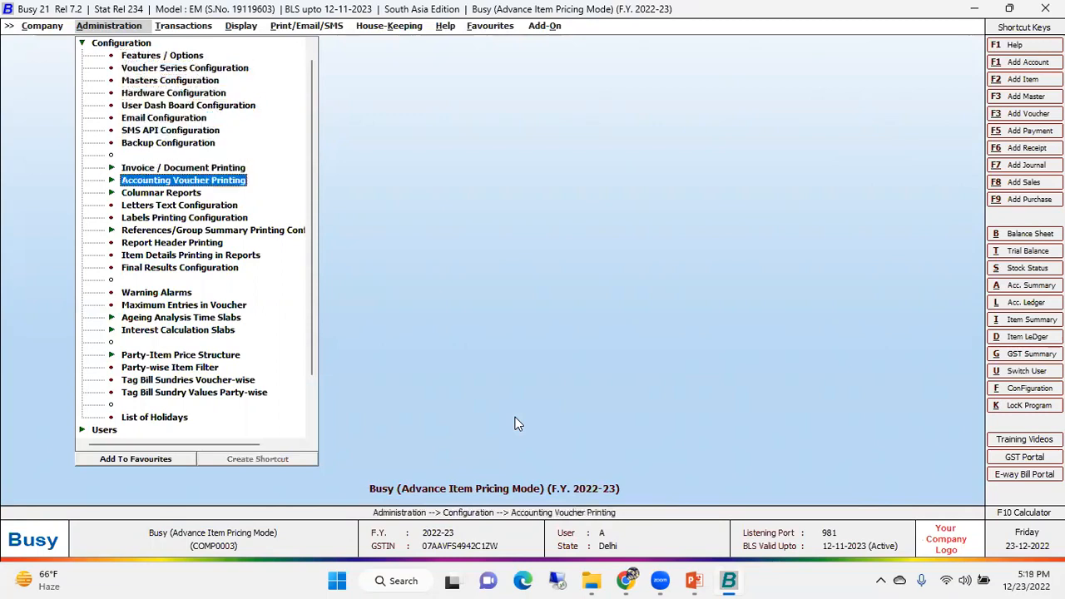
pyautogui.press('Down')
pyautogui.press('Down')
pyautogui.press('Down')
pyautogui.press('Down')
pyautogui.press('Down')
pyautogui.press('Down')
pyautogui.press('Down')
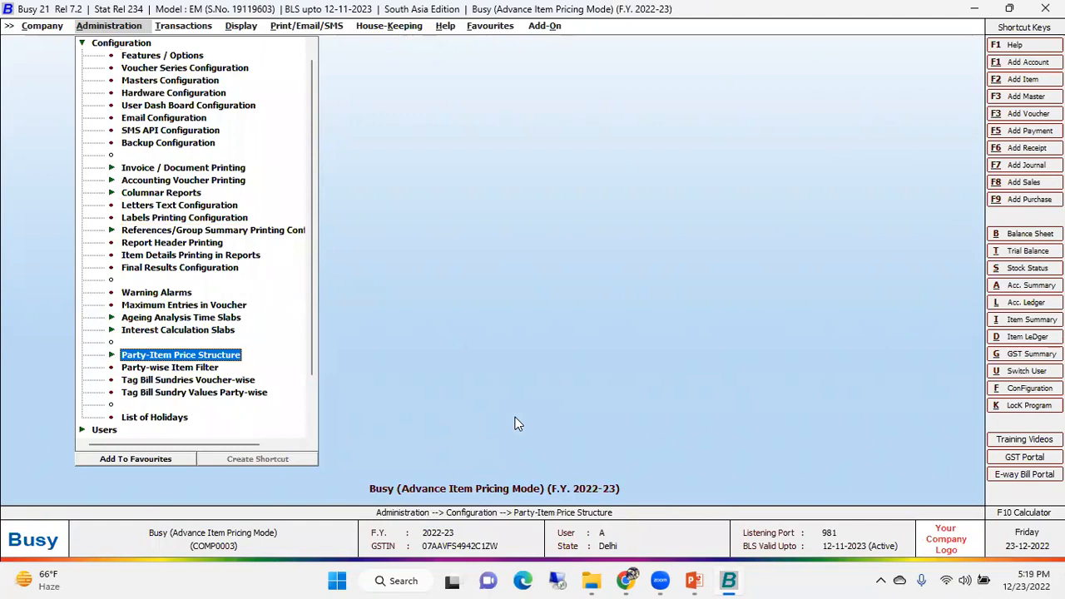
pyautogui.press('Return')
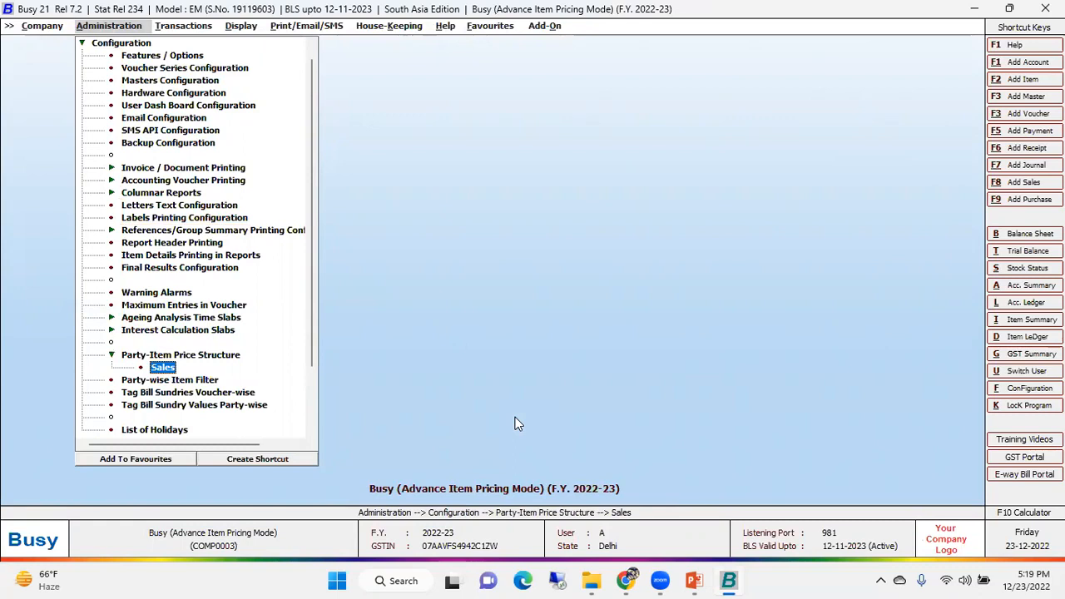
pyautogui.press('Return')
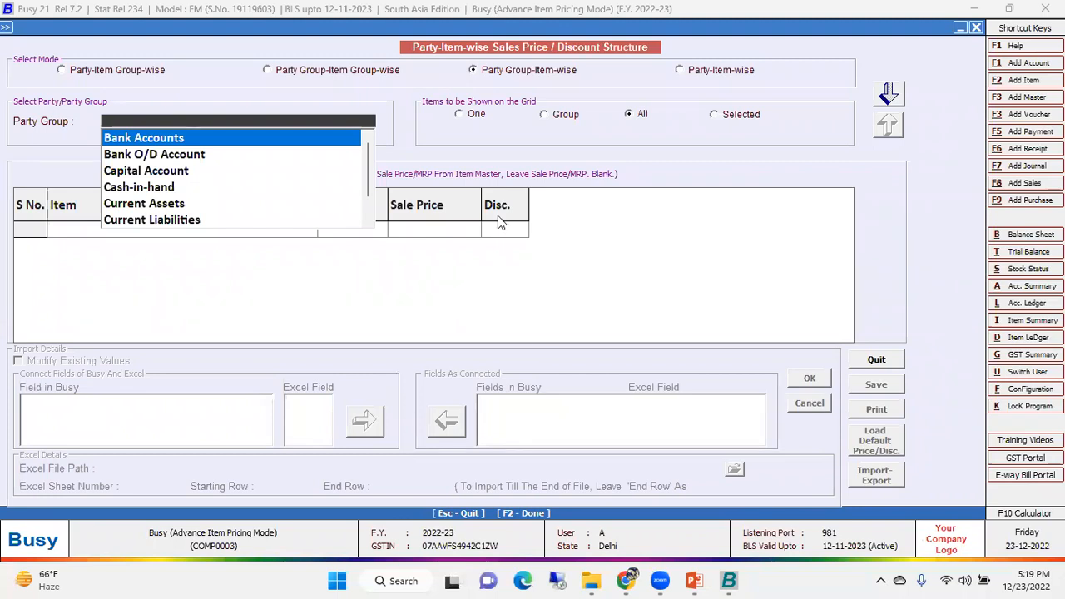
# Set the structure mode to Party-Item Group-wise, choose the party Delhi Sales Corporations, and load its item groups.
pyautogui.click(66, 71)
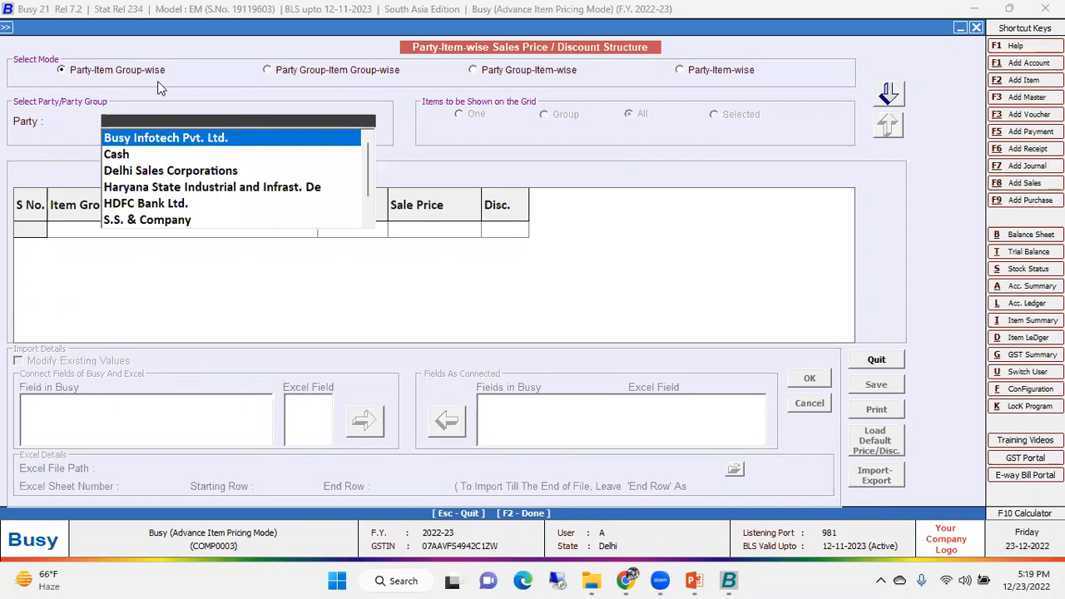
pyautogui.press('Down')
pyautogui.press('Up')
pyautogui.press('Down')
pyautogui.press('Down')
pyautogui.press('Up')
pyautogui.press('Up')
pyautogui.press('Down')
pyautogui.press('Down')
pyautogui.press('Return')
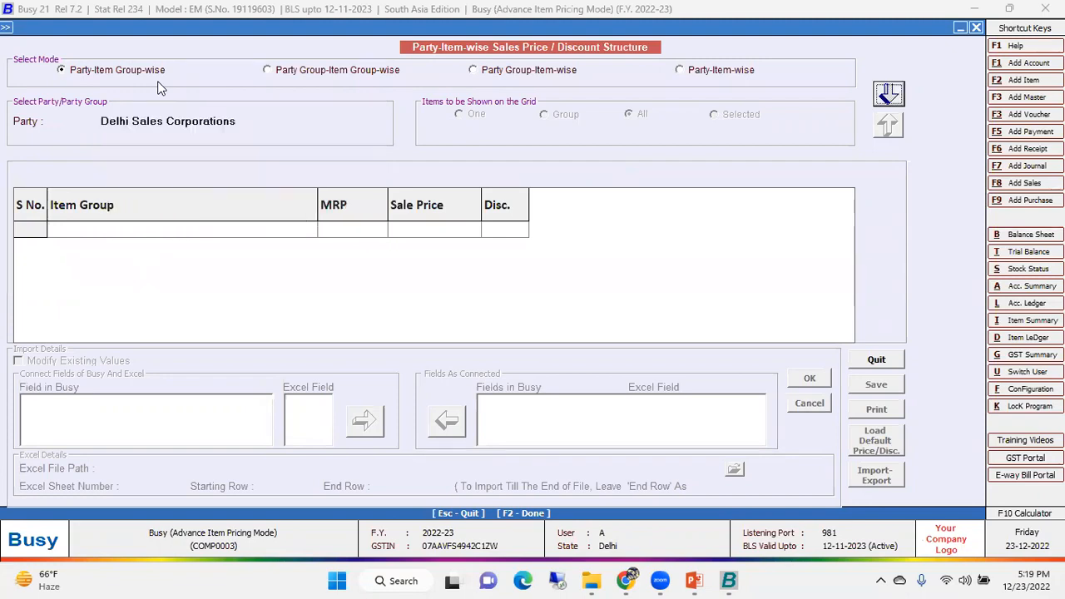
pyautogui.click(888, 95)
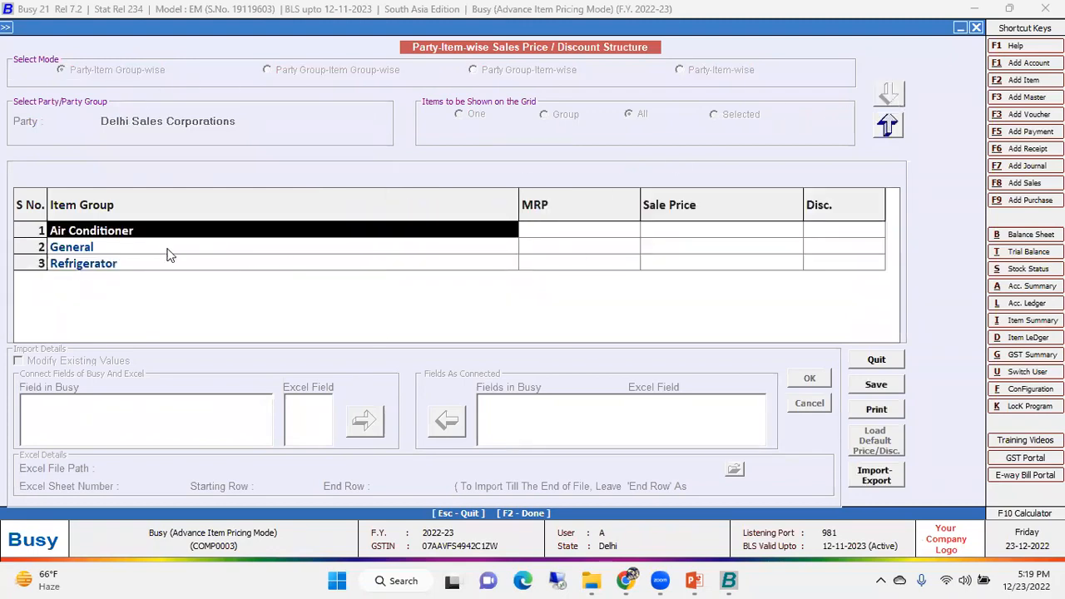
# Enter a discount of 10 for the Air Conditioner item group, save the structure, and close the configuration.
pyautogui.click(104, 267)
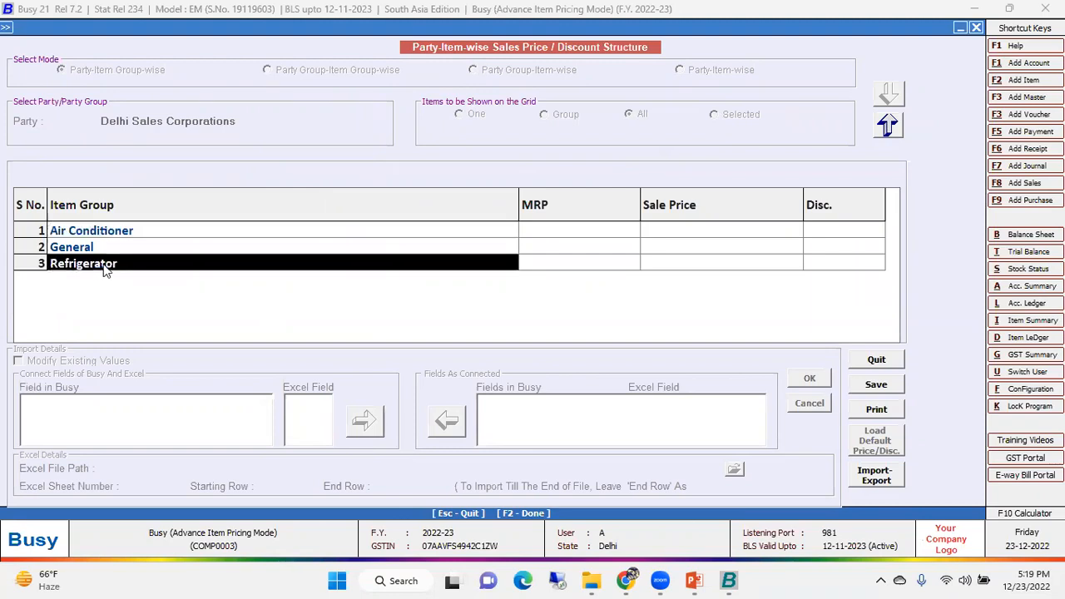
pyautogui.click(104, 266)
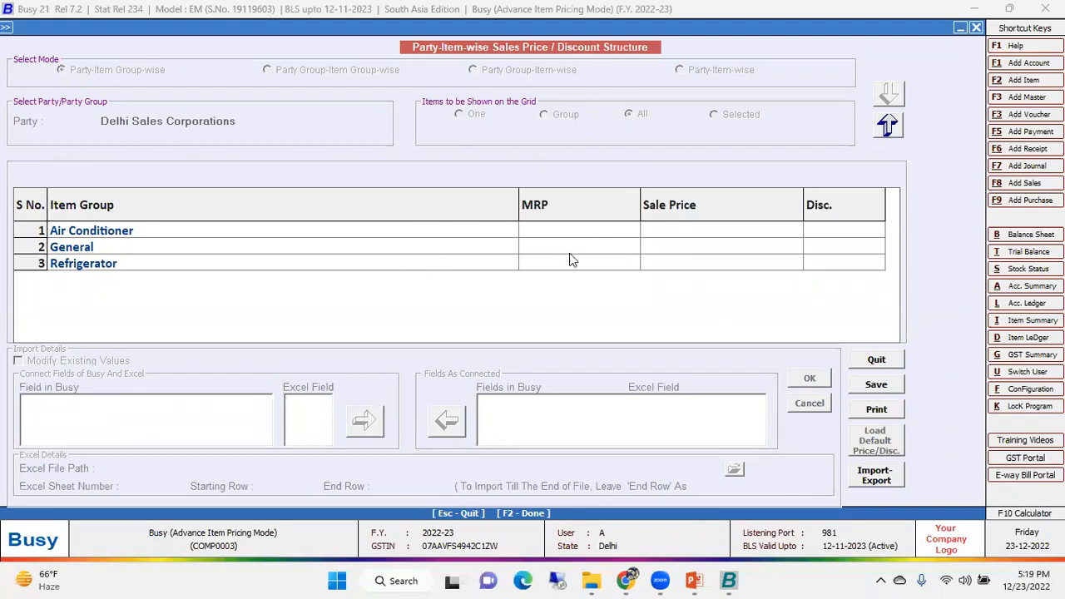
pyautogui.click(604, 237)
pyautogui.press('Return')
pyautogui.press('Return')
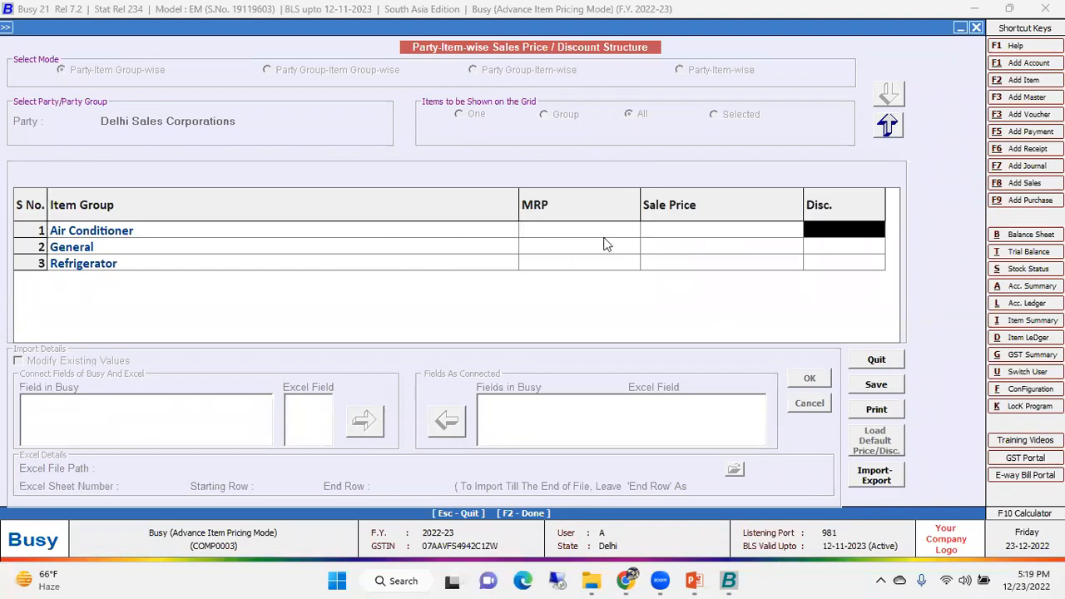
pyautogui.press('Down')
pyautogui.press('Left')
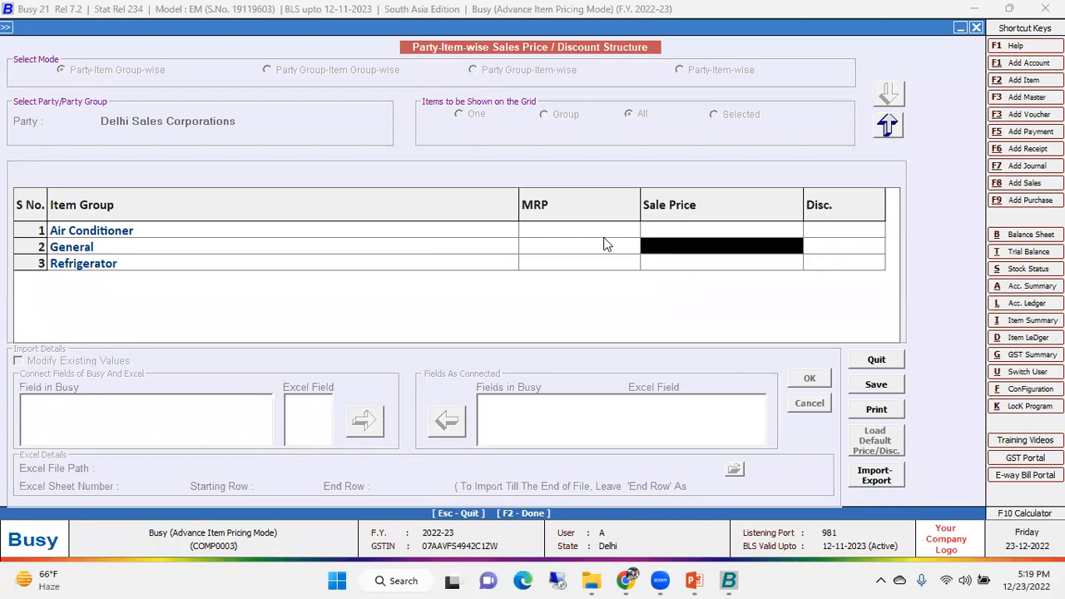
pyautogui.press('Up')
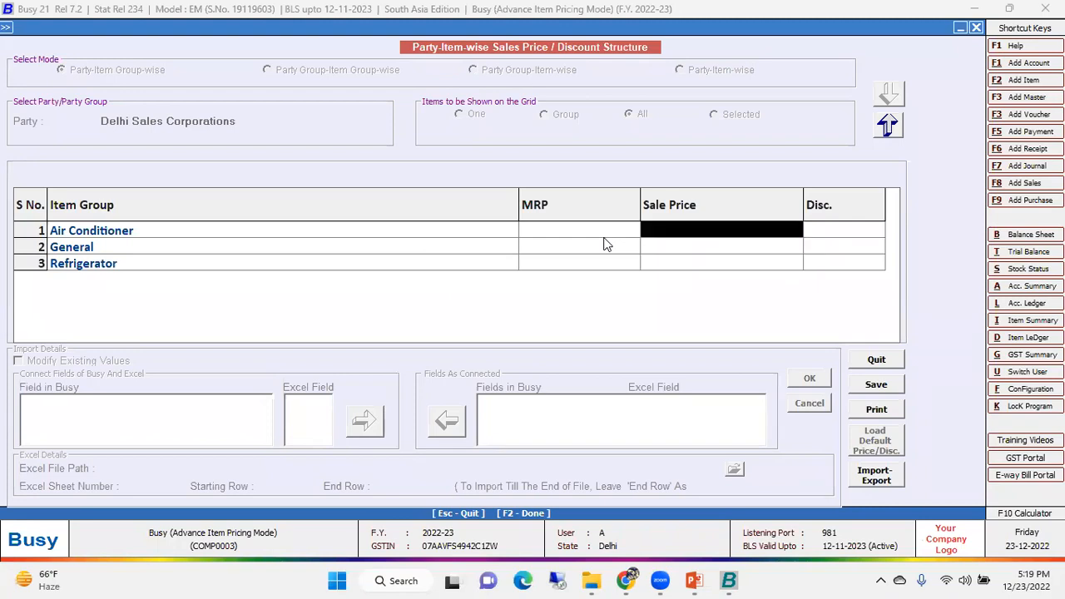
pyautogui.press('Right')
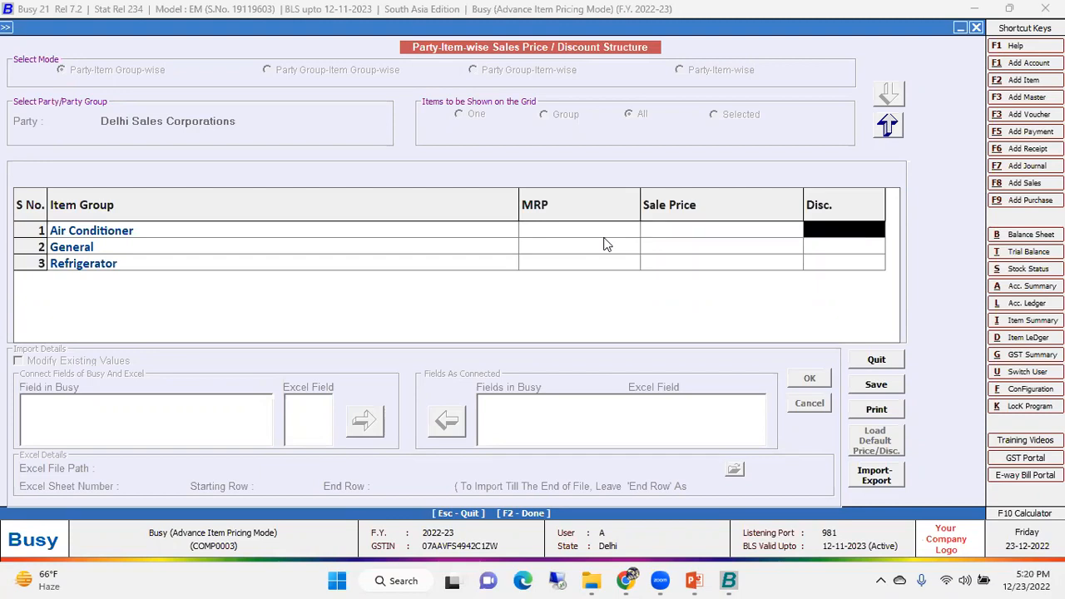
pyautogui.write('10')
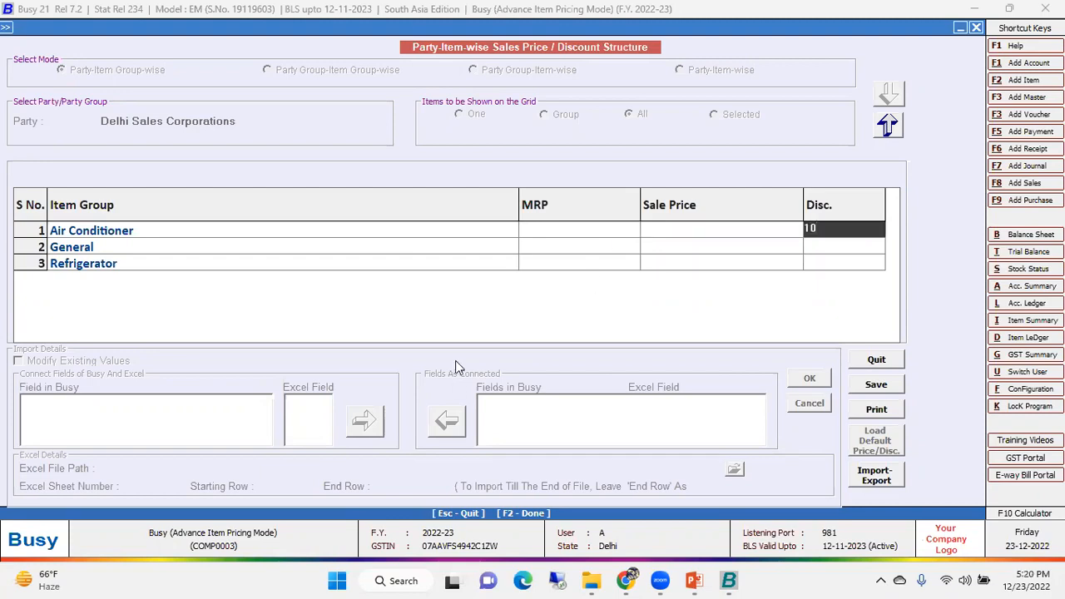
pyautogui.click(877, 387)
pyautogui.press('Escape')
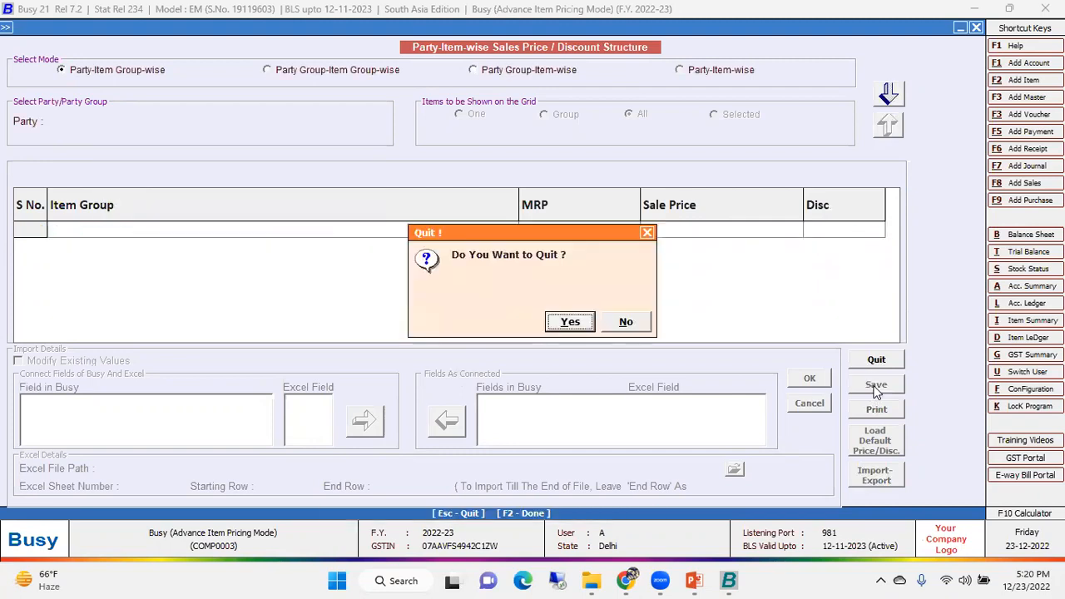
pyautogui.press('Return')
# Start a new sales voucher in the Main series dated 01-04-2022 for the party Busy Infotech Pvt. Ltd.
pyautogui.press('Right')
pyautogui.press('Return')
pyautogui.press('Return')
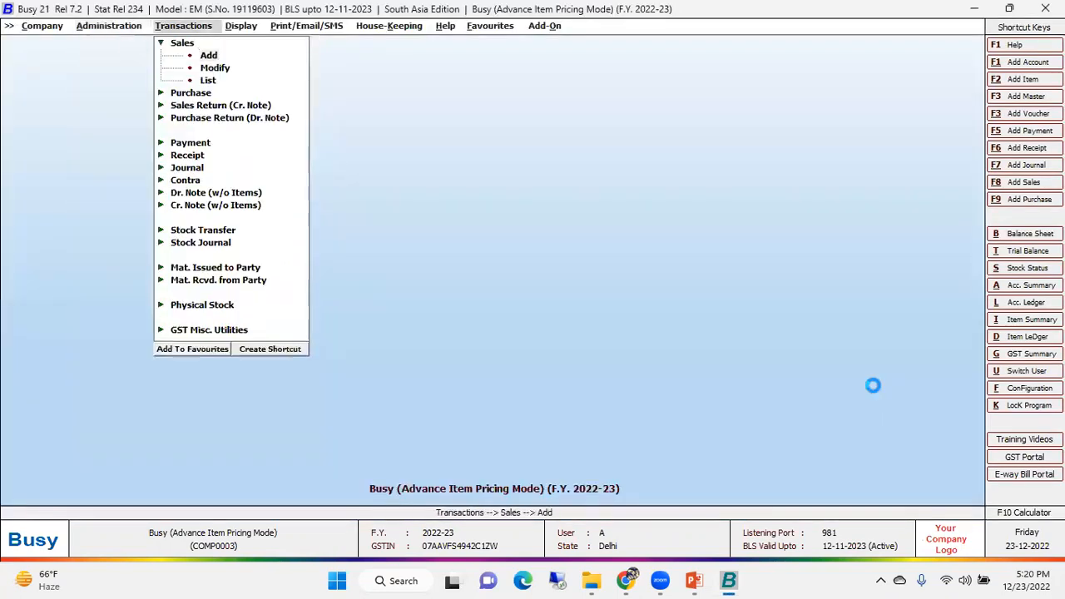
pyautogui.press('Return')
pyautogui.press('Return')
pyautogui.press('Down')
pyautogui.press('Down')
pyautogui.press('Up')
pyautogui.press('Up')
pyautogui.press('Return')
pyautogui.press('Return')
# Enter L.G. Refrigerator Double Door as the first item of the sales voucher.
pyautogui.press('Down')
pyautogui.press('Up')
pyautogui.press('Down')
pyautogui.press('Up')
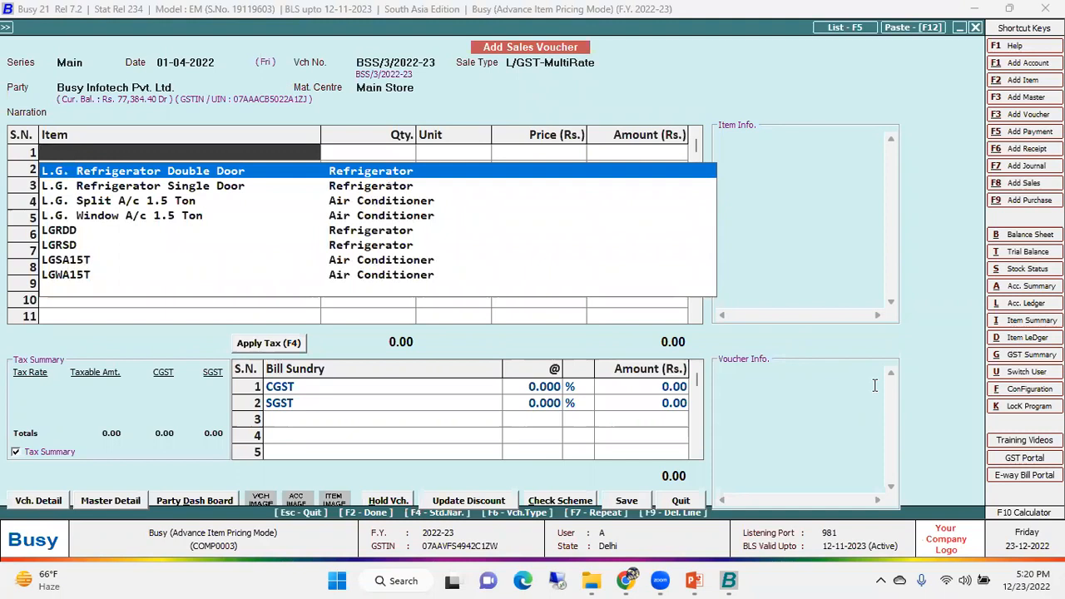
pyautogui.press('Return')
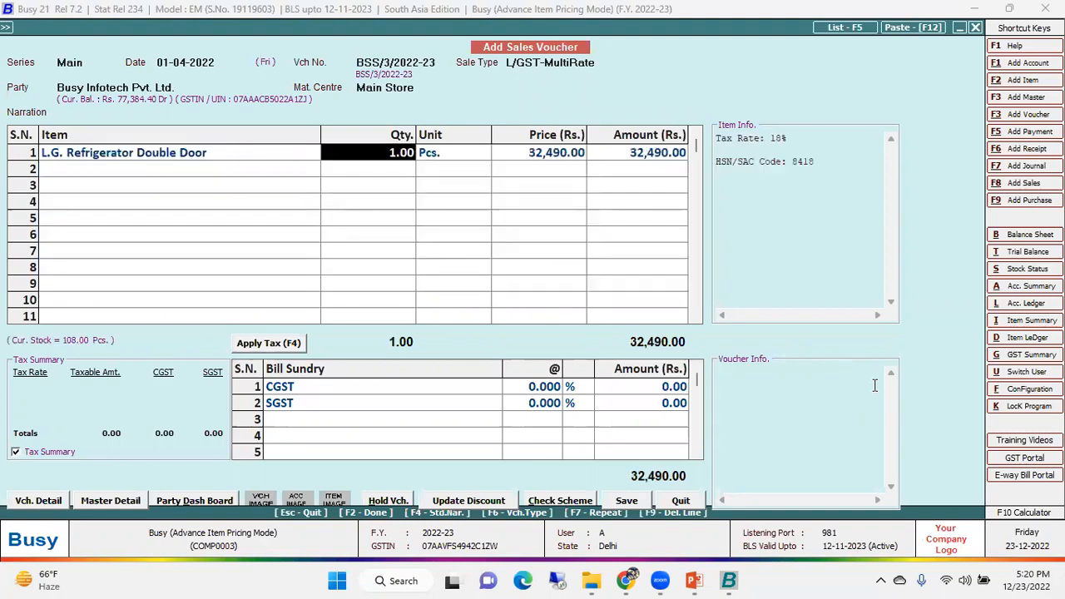
# Replace the first voucher item with L.G. Window A/c 1.5 Ton.
pyautogui.press('Left')
pyautogui.press('space')
pyautogui.press('Down')
pyautogui.press('Down')
pyautogui.press('Down')
pyautogui.press('Down')
pyautogui.press('Up')
pyautogui.press('Return')
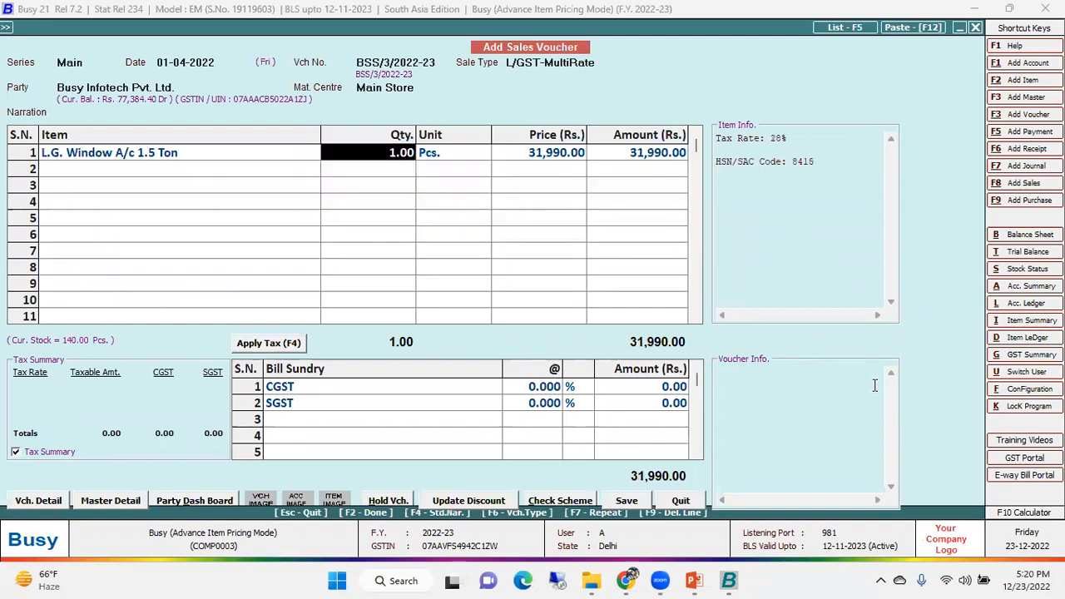
# Check the item price and discount details of L.G. Window A/c 1.5 Ton for Busy Infotech Pvt. Ltd.
pyautogui.press('Return')
pyautogui.press('Return')
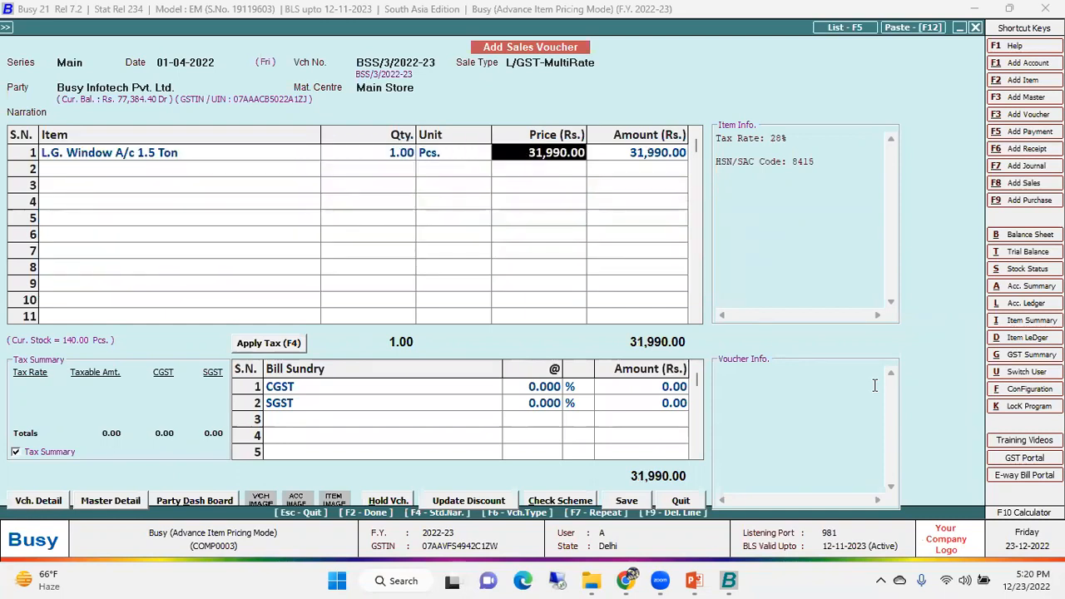
pyautogui.hotkey('shift', 'Tab')
pyautogui.hotkey('shift', 'Tab')
pyautogui.press('Return')
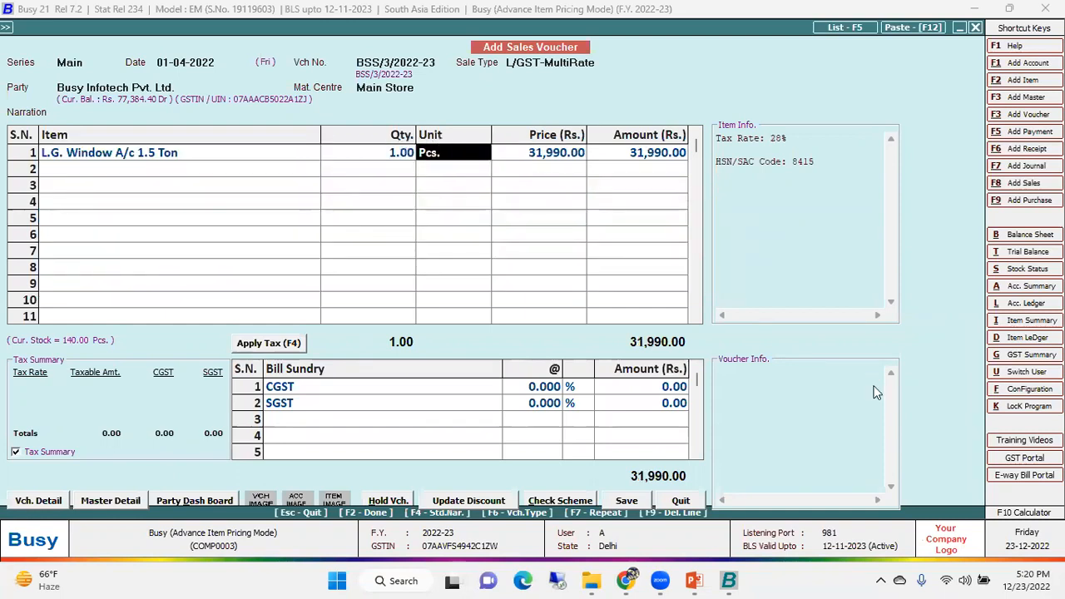
pyautogui.press('Return')
pyautogui.press('Return')
pyautogui.press('Return')
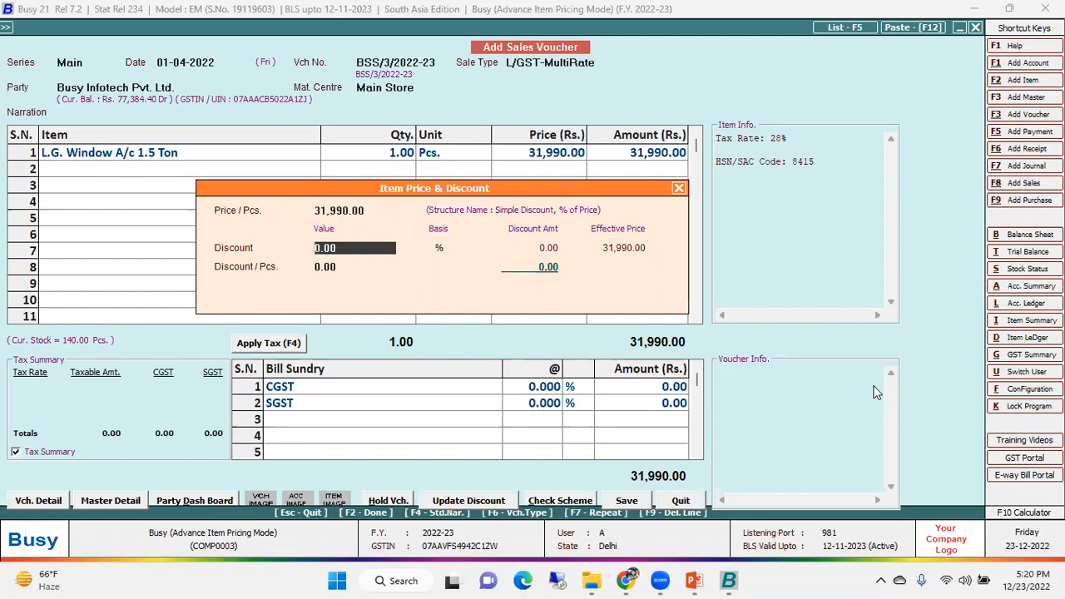
pyautogui.press('Escape')
# Change the voucher's party to Delhi Sales Corporations and check the price and discount details of the existing item.
pyautogui.press('Escape')
pyautogui.press('Escape')
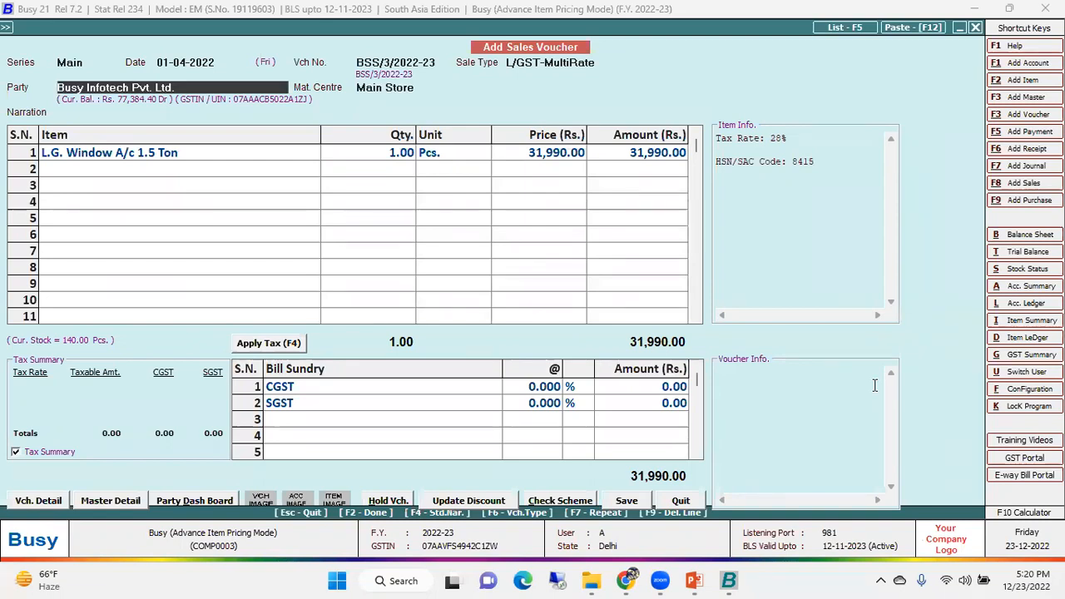
pyautogui.write('Delhi')
pyautogui.press('Return')
pyautogui.press('Return')
pyautogui.press('Return')
pyautogui.press('Return')
pyautogui.press('Return')
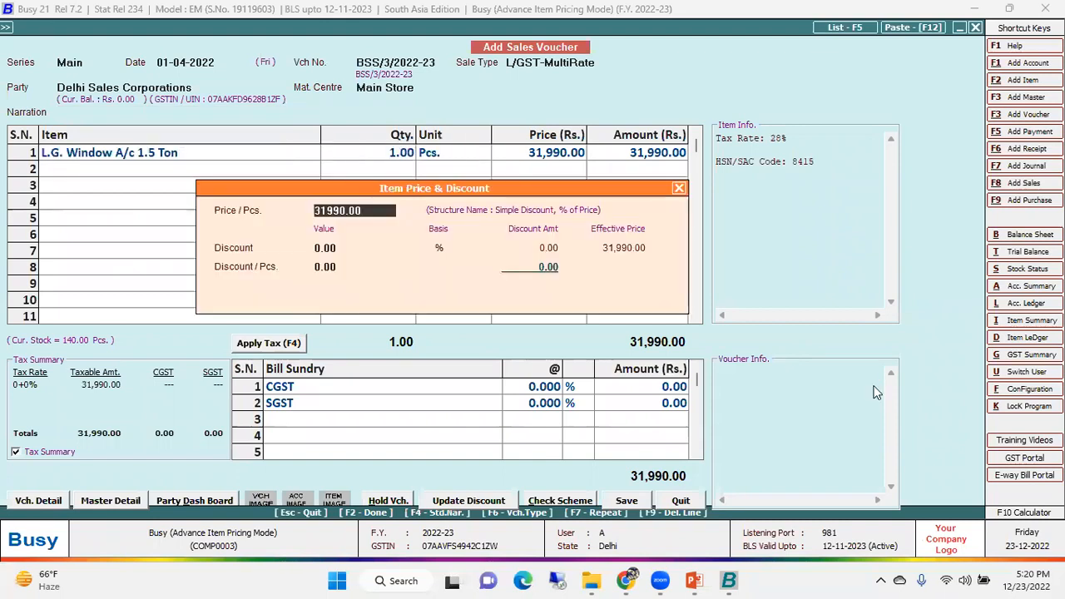
pyautogui.press('Escape')
# Delete the existing item line and enter L.G. Split A/c 1.5 Ton as the voucher's first item.
pyautogui.press('Left')
pyautogui.press('Left')
pyautogui.press('Left')
pyautogui.press('F9')
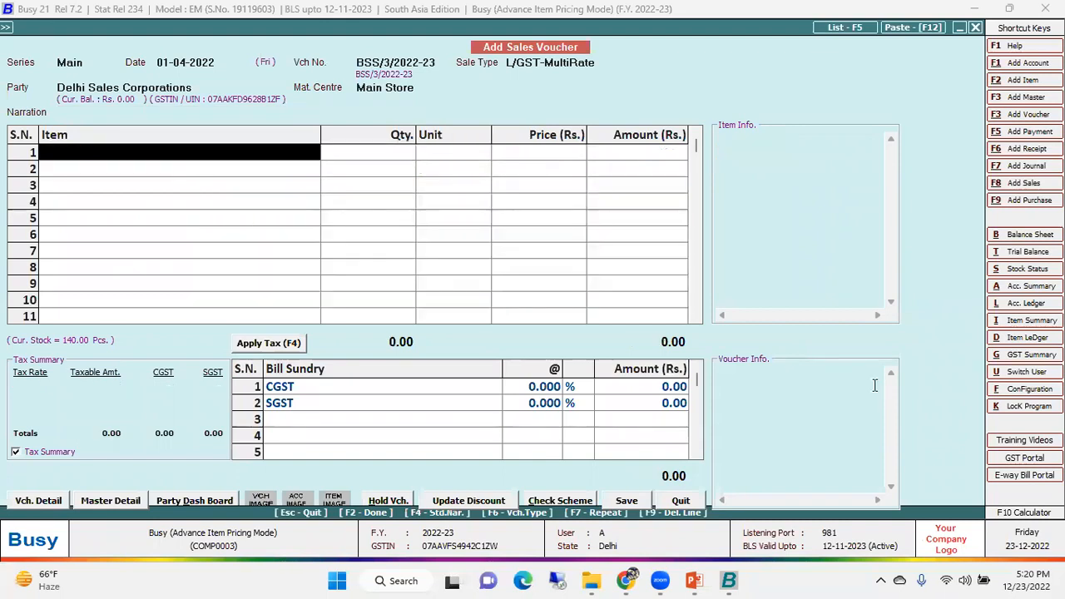
pyautogui.press('Return')
pyautogui.press('Down')
pyautogui.press('Down')
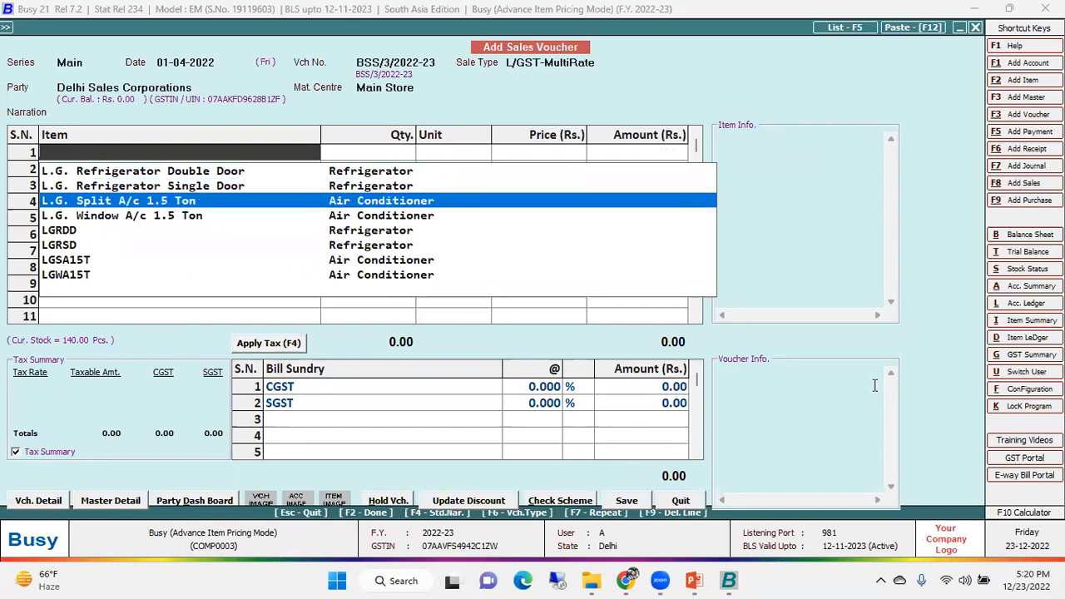
pyautogui.press('Return')
# Check the price and discount details of L.G. Split A/c 1.5 Ton, and leave the voucher without saving.
pyautogui.press('Return')
pyautogui.press('Return')
pyautogui.press('Return')
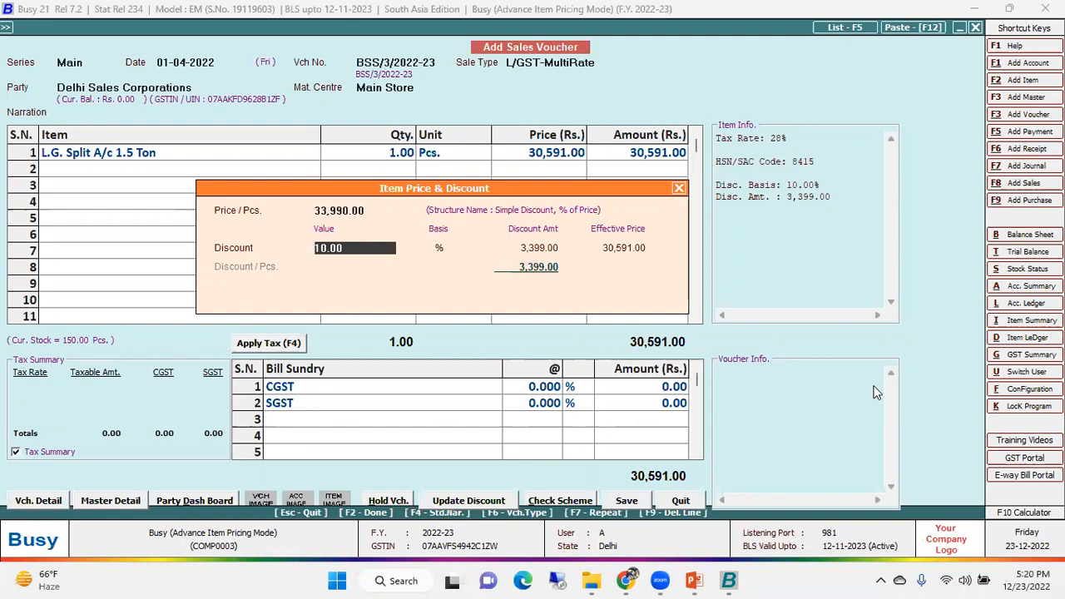
pyautogui.press('Return')
pyautogui.press('Escape')
# Try the Party Group-Item Group-wise mode in the sales Party-Item Price Structure, filtering the party groups by "de".
pyautogui.press('Left')
pyautogui.press('Return')
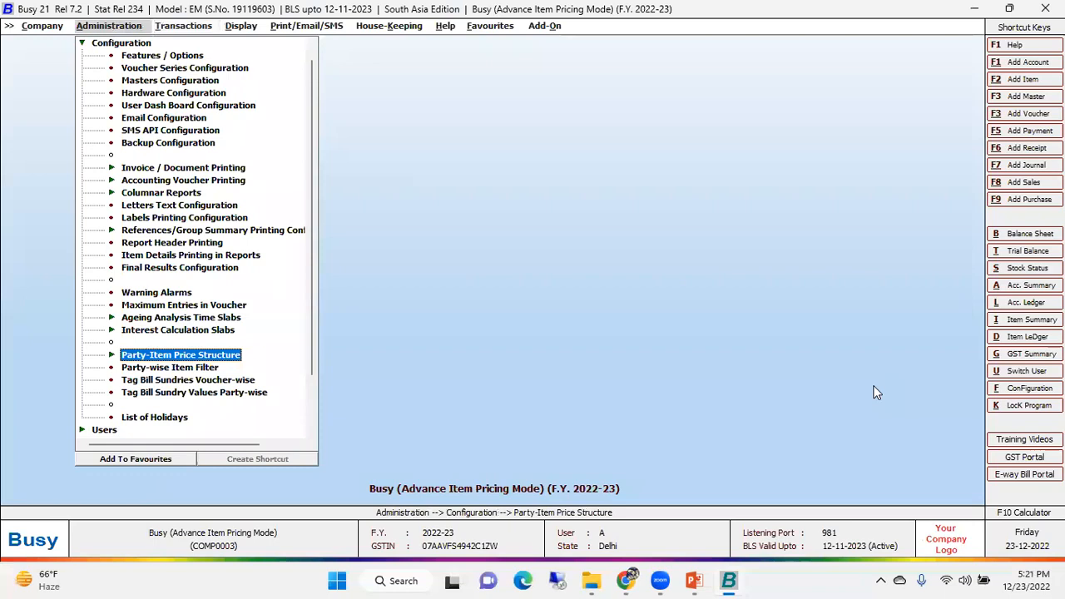
pyautogui.press('Return')
pyautogui.press('Return')
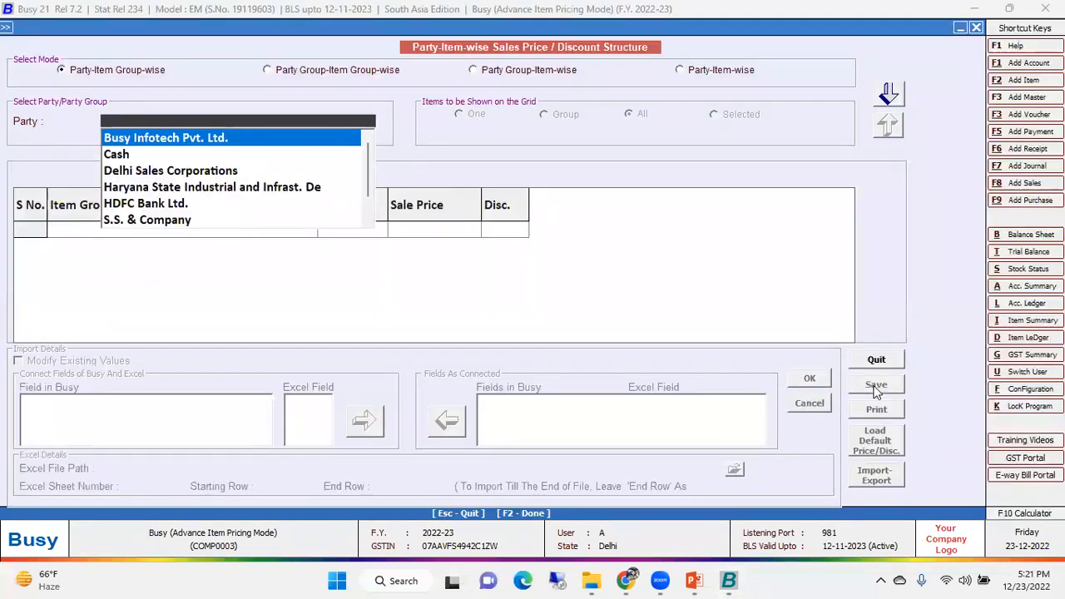
pyautogui.click(338, 74)
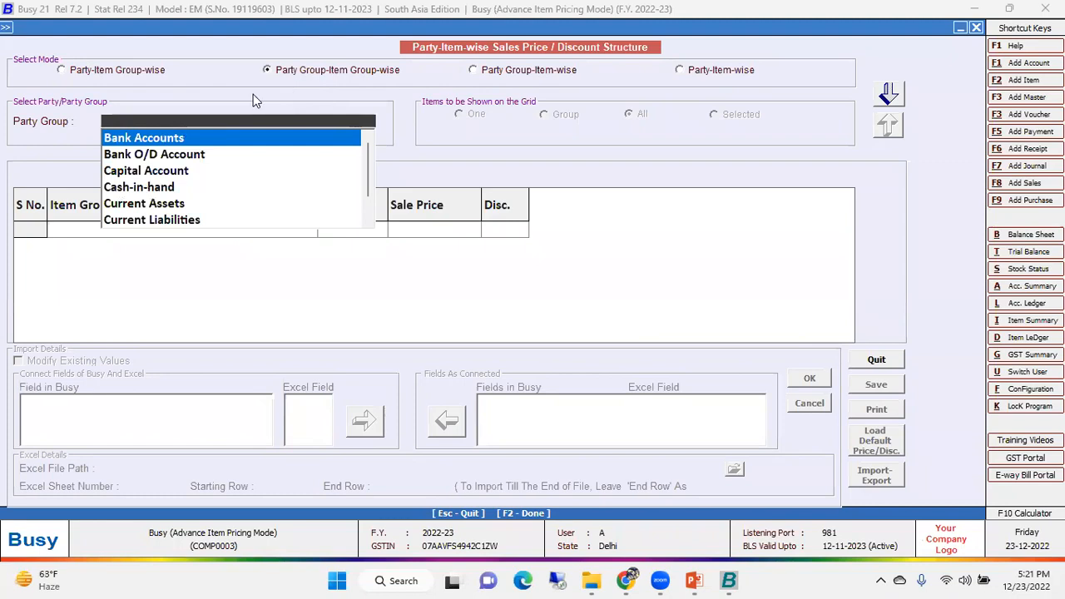
pyautogui.write('de')
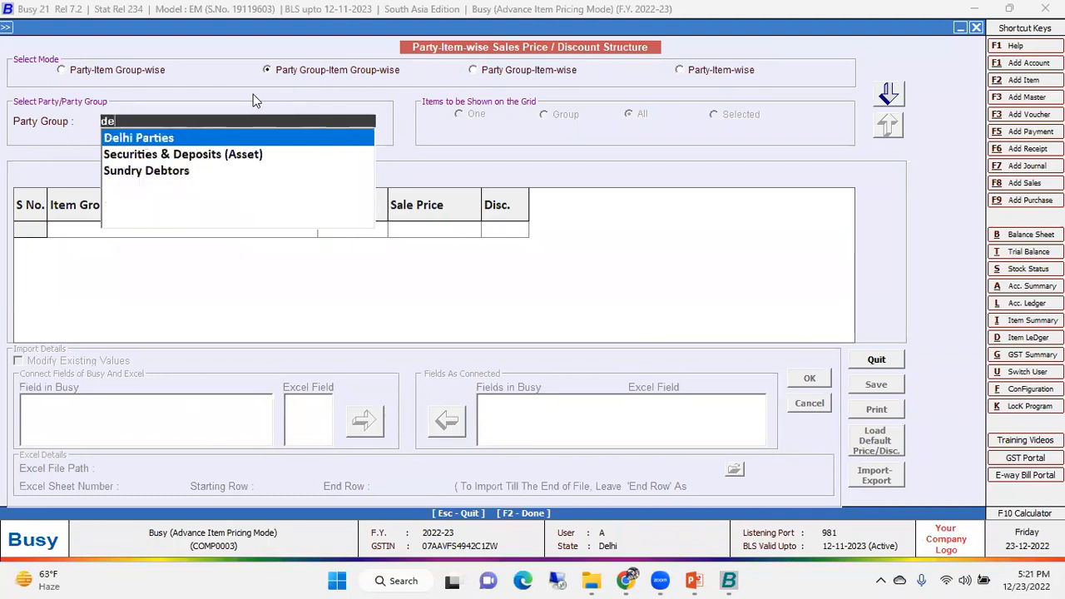
pyautogui.press('Escape')
pyautogui.press('Escape')
pyautogui.press('Escape')
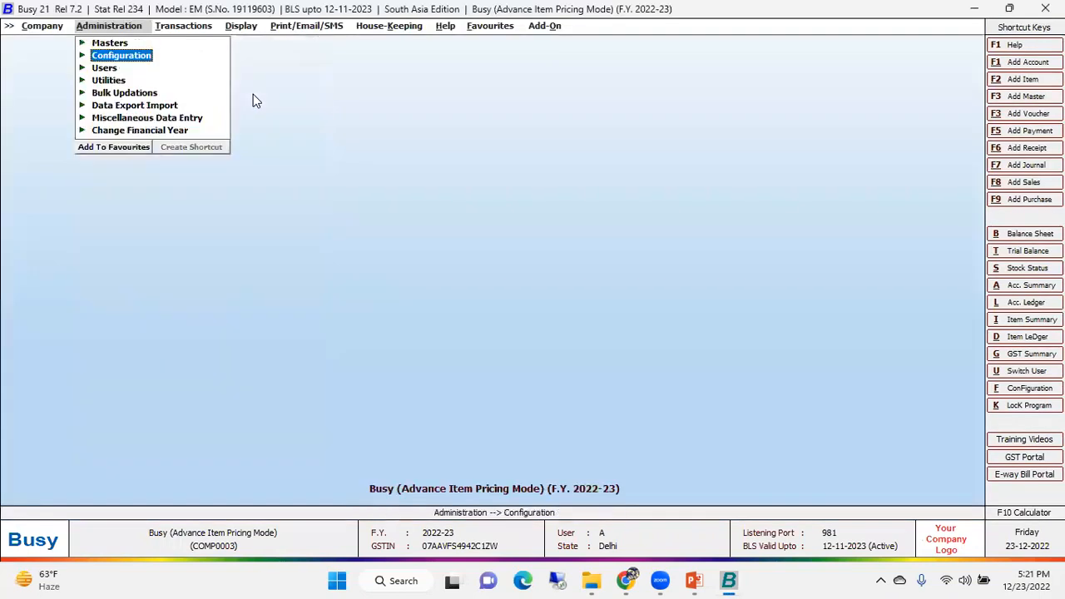
# Open the list of account masters in Standard Format.
pyautogui.press('Up')
pyautogui.press('Return')
pyautogui.press('Up')
pyautogui.press('Return')
pyautogui.press('Down')
pyautogui.press('Down')
pyautogui.press('Return')
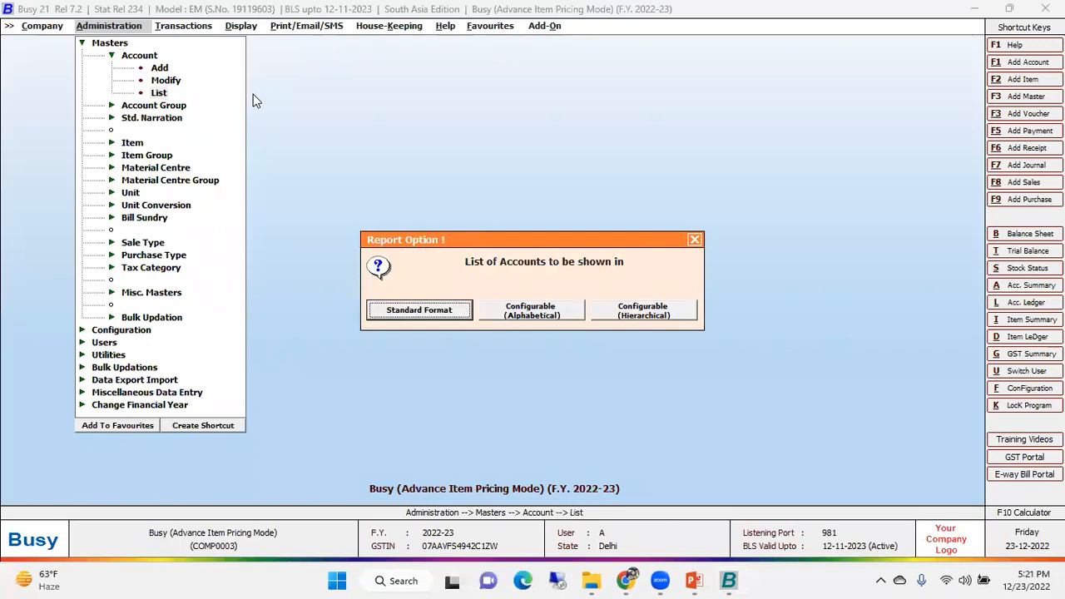
pyautogui.press('Return')
pyautogui.press('Right')
pyautogui.press('Return')
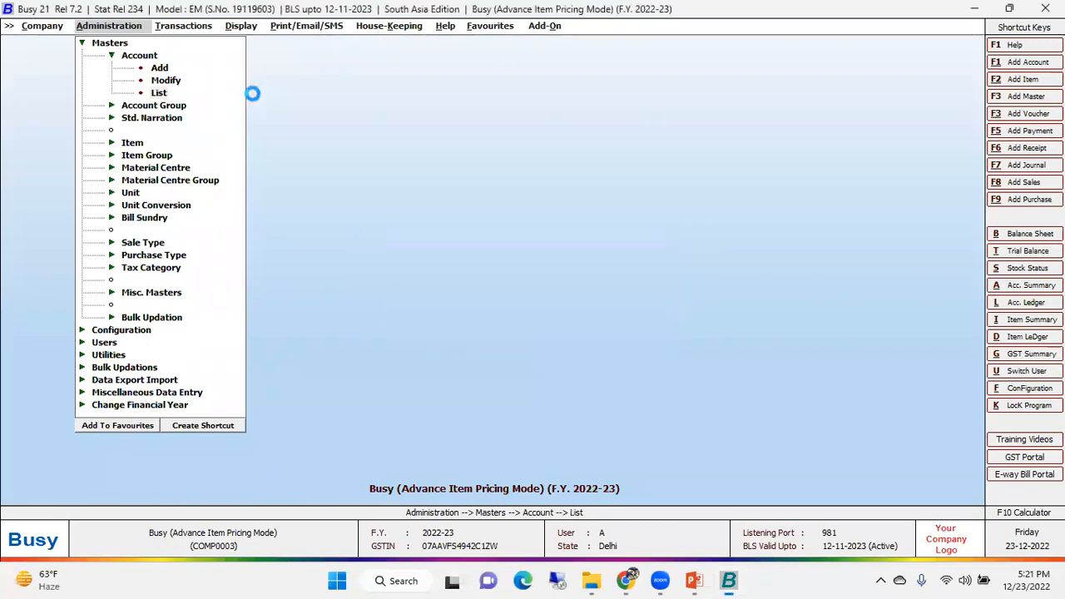
# List the accounts of the Sundry Debtors group and look through their parent groups.
pyautogui.write('de')
pyautogui.press('Down')
pyautogui.press('Down')
pyautogui.press('Return')
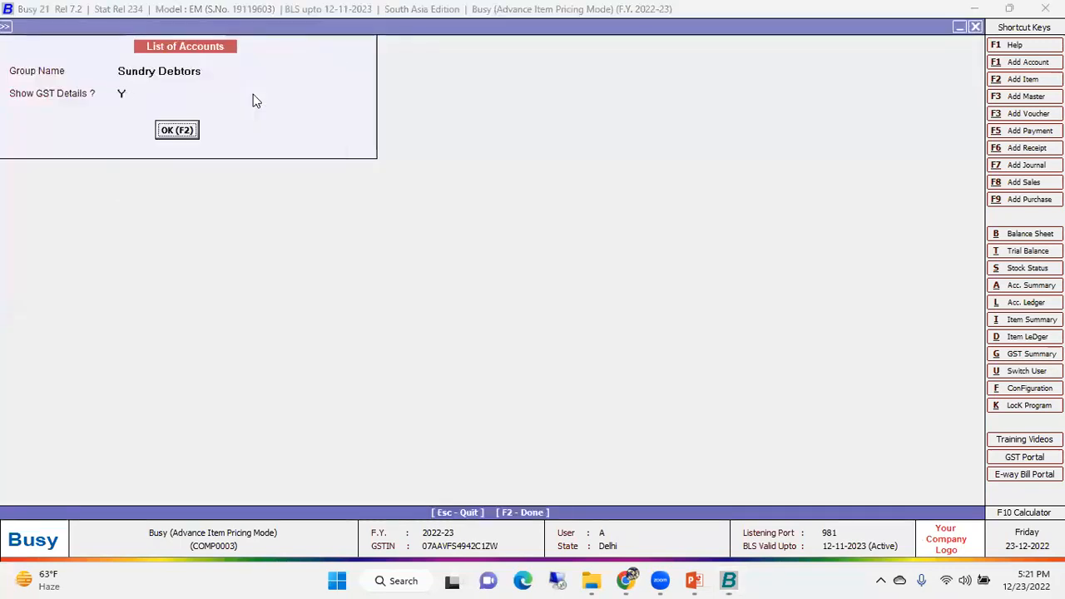
pyautogui.press('F2')
pyautogui.press('Down')
pyautogui.press('Down')
pyautogui.press('Up')
pyautogui.press('Up')
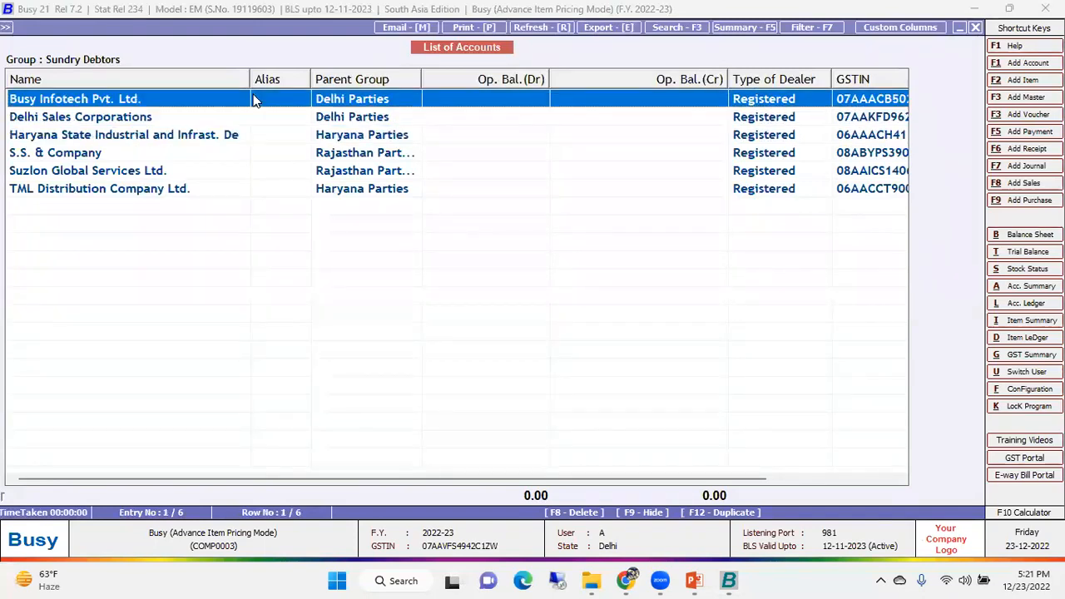
# Check the group in the account masters of Busy Infotech Pvt. Ltd. and Haryana State Industrial and Infrast. De.
pyautogui.press('Return')
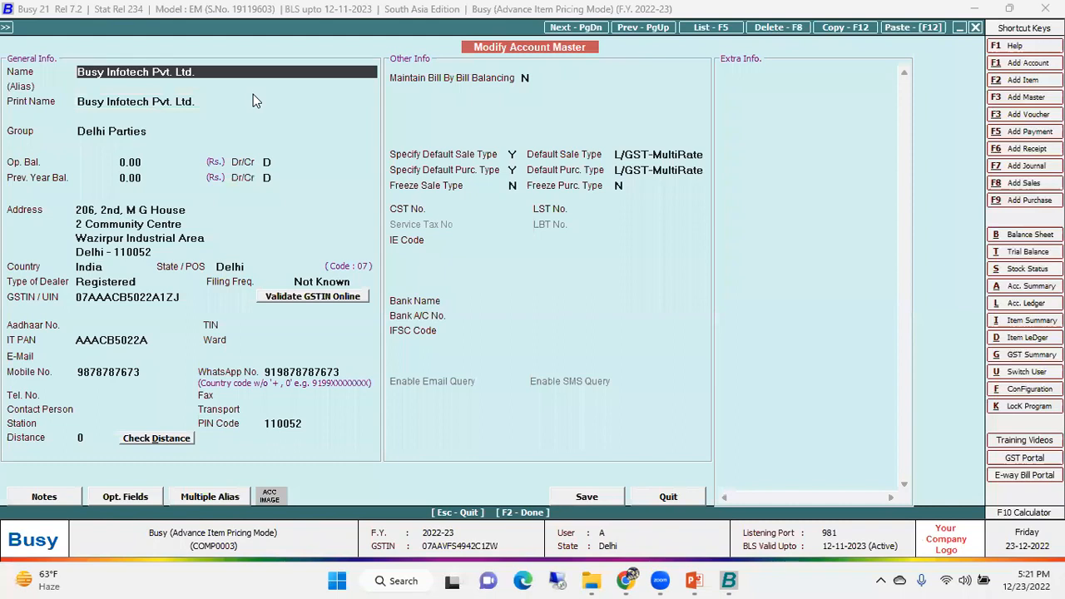
pyautogui.press('Escape')
pyautogui.press('Down')
pyautogui.press('Down')
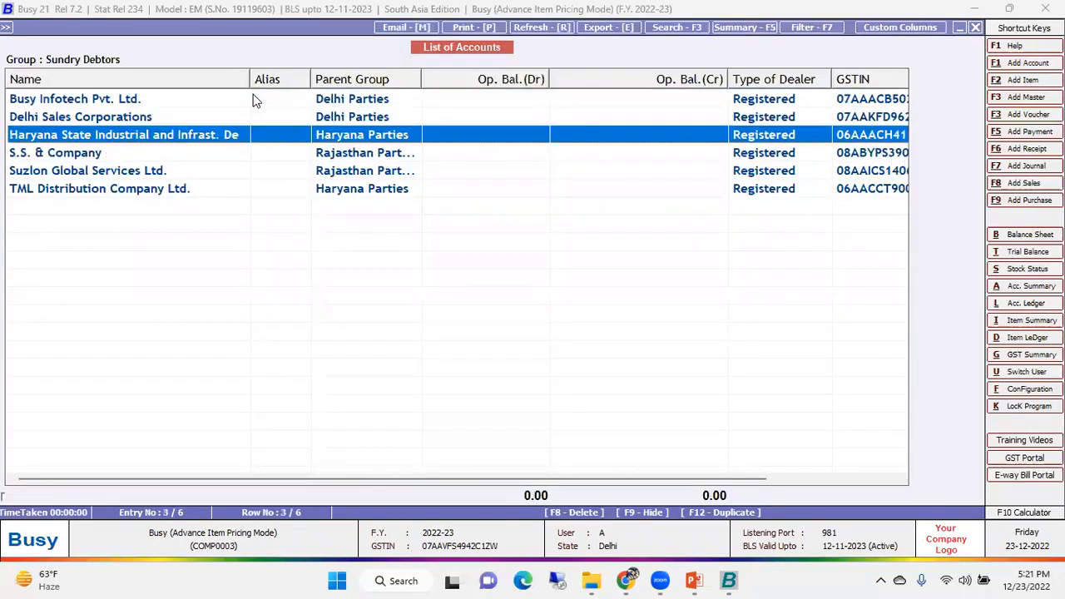
pyautogui.press('Return')
pyautogui.press('Return')
pyautogui.press('Return')
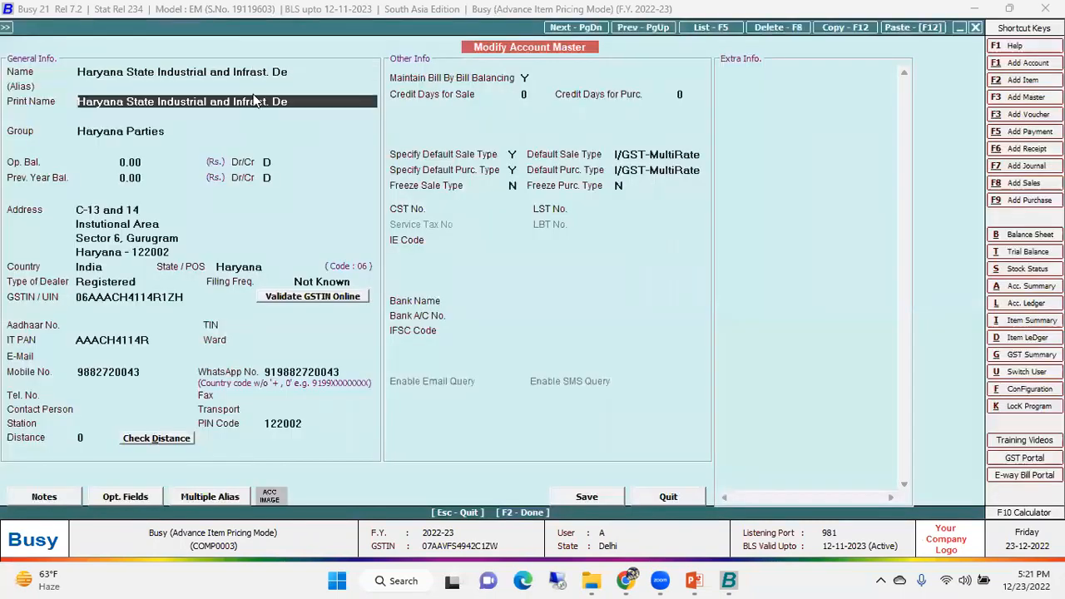
pyautogui.press('Escape')
# Open the account master of TML Distribution Company Ltd. and view the master of its group Haryana Parties.
pyautogui.press('Down')
pyautogui.press('Down')
pyautogui.press('Down')
pyautogui.press('Return')
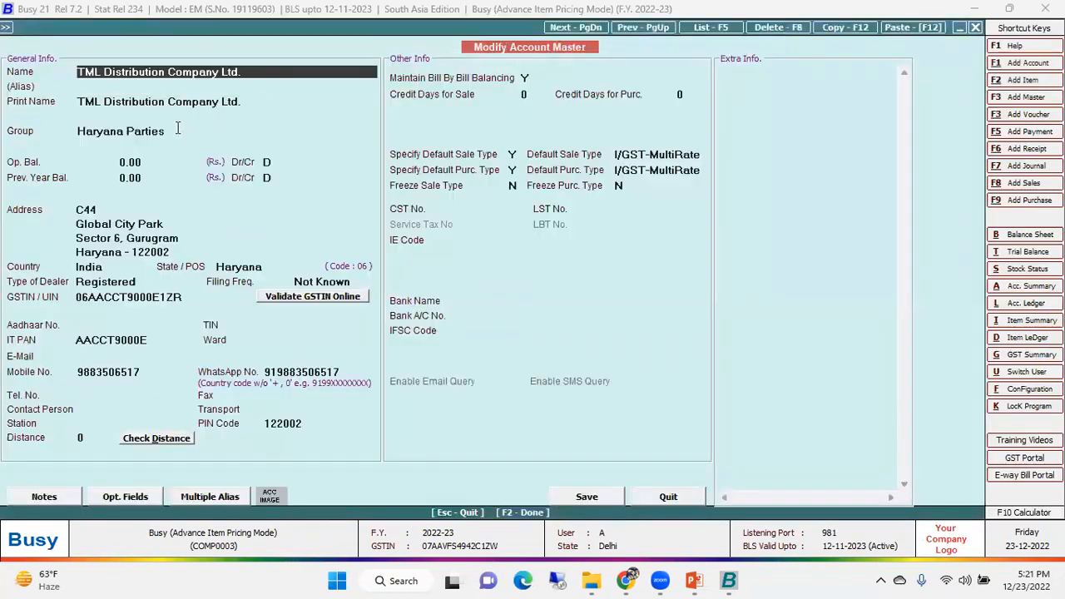
pyautogui.click(177, 130)
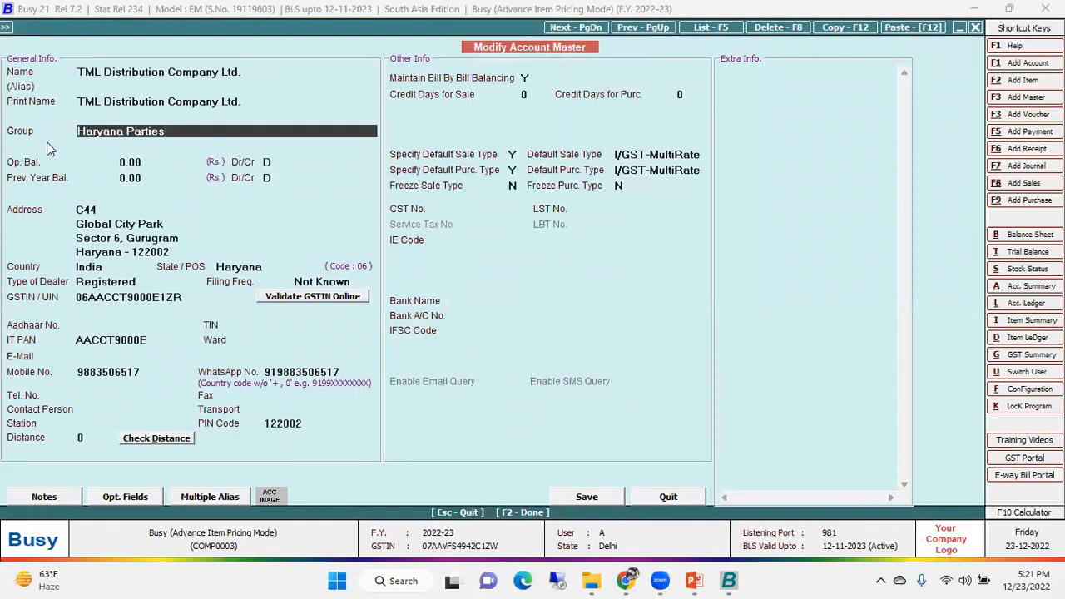
pyautogui.hotkey('ctrl', 'Return')
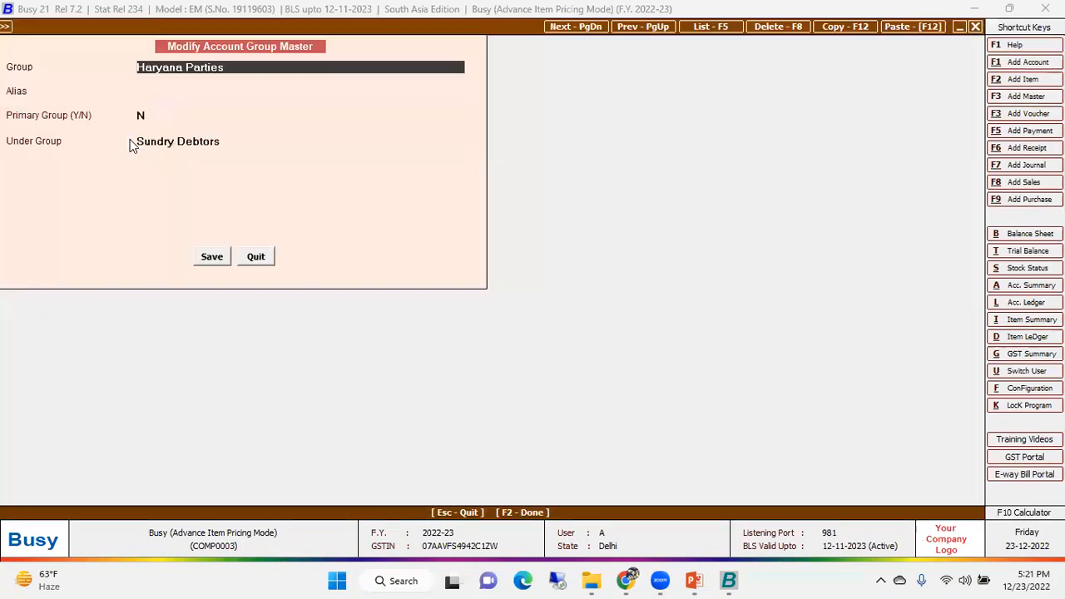
# Check the parent group of Haryana Parties, and close the group master, the account master and the account list.
pyautogui.click(238, 143)
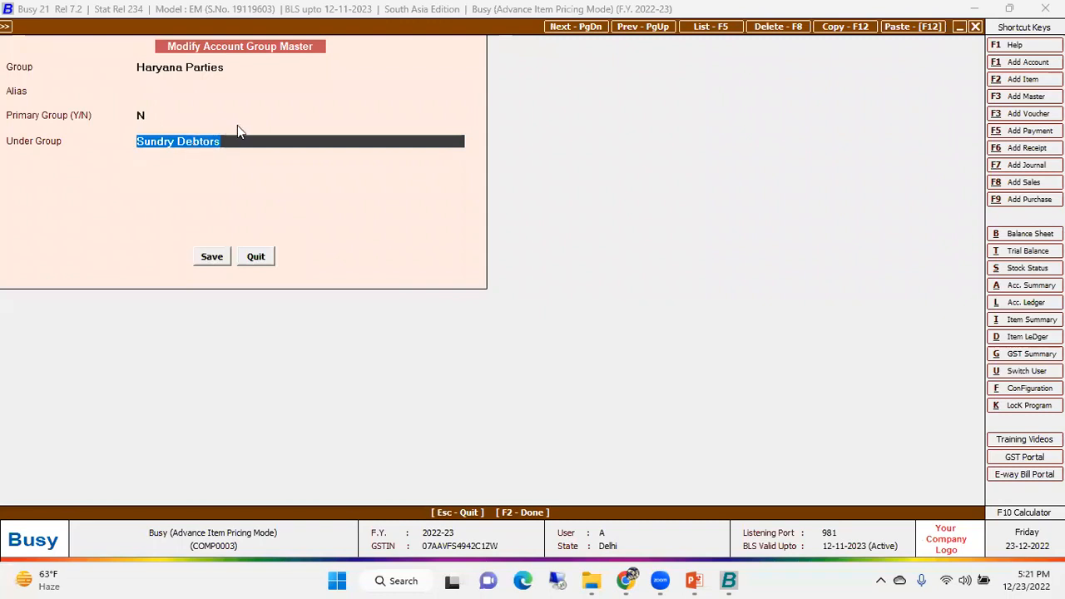
pyautogui.press('Escape')
pyautogui.press('Escape')
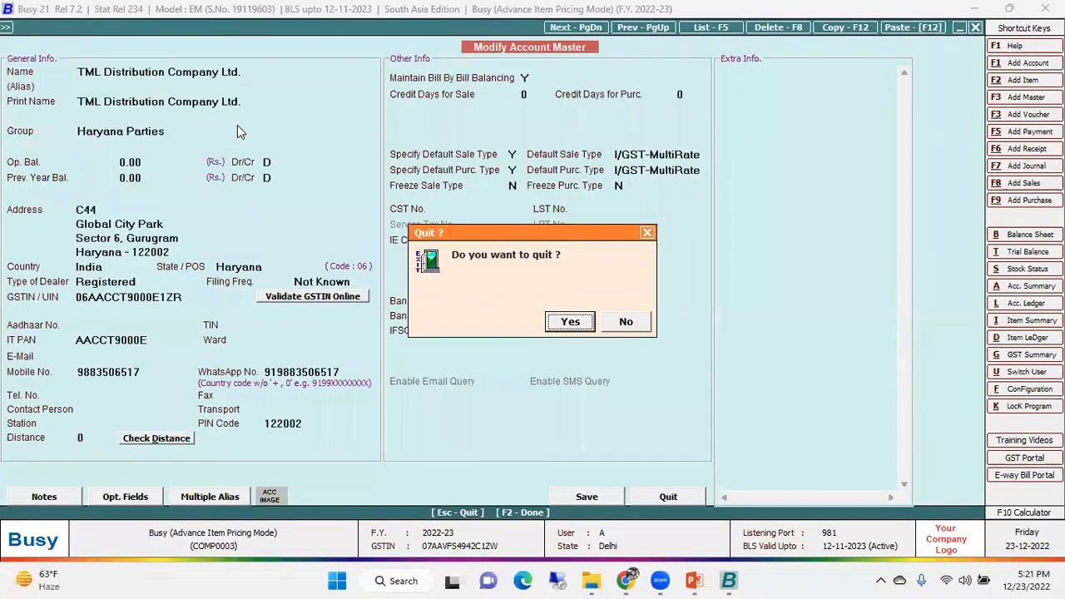
pyautogui.press('Return')
pyautogui.click(237, 133)
pyautogui.press('Escape')
pyautogui.press('Escape')
pyautogui.press('Escape')
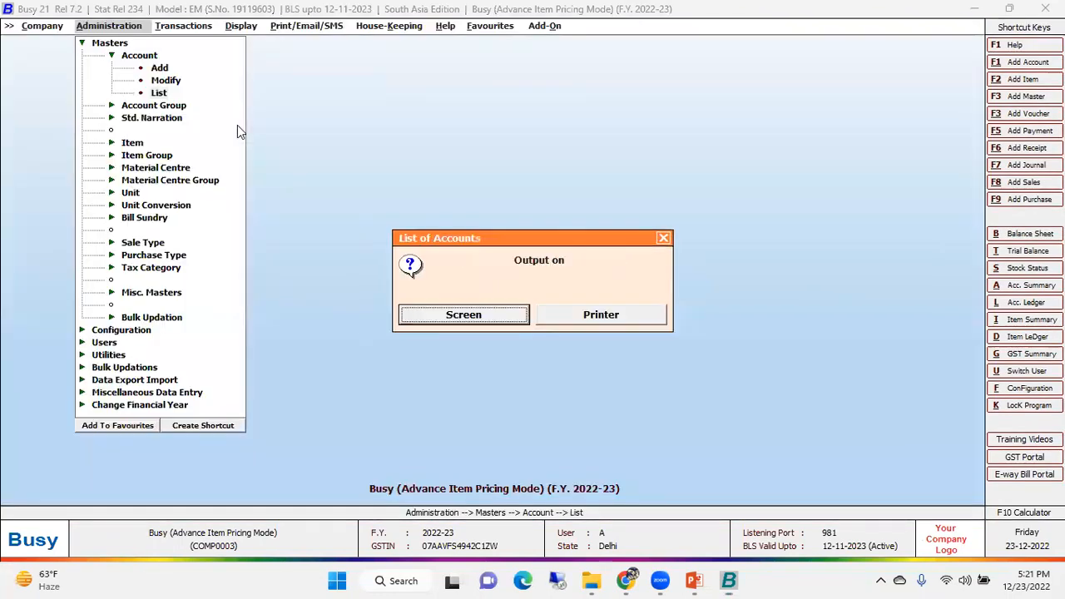
pyautogui.press('Escape')
# Open the Party-Item-wise Sales Price / Discount Structure from the Party-Item Price Structure configuration.
pyautogui.press('Down')
pyautogui.press('Down')
pyautogui.press('Down')
pyautogui.press('Down')
pyautogui.press('Up')
pyautogui.press('Up')
pyautogui.press('Up')
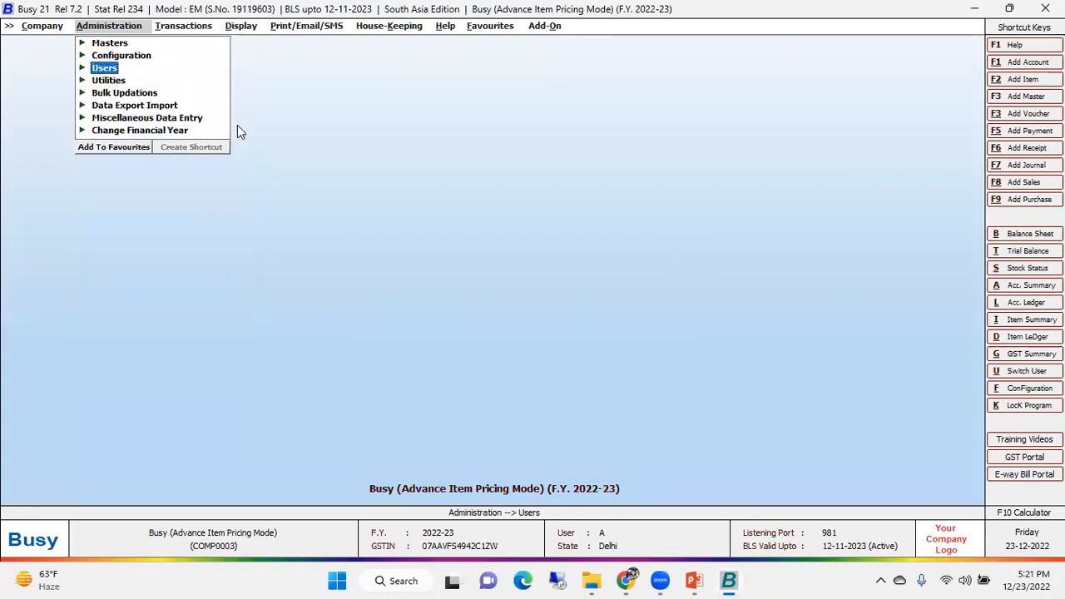
pyautogui.press('Return')
pyautogui.press('Down')
pyautogui.press('Down')
pyautogui.press('Down')
pyautogui.press('Down')
pyautogui.press('Down')
pyautogui.press('Down')
pyautogui.press('Down')
pyautogui.press('Down')
pyautogui.press('Down')
pyautogui.press('Down')
pyautogui.press('Down')
pyautogui.press('Down')
pyautogui.press('Down')
pyautogui.press('Down')
pyautogui.press('Down')
pyautogui.press('Down')
pyautogui.press('Down')
pyautogui.press('Down')
pyautogui.press('Down')
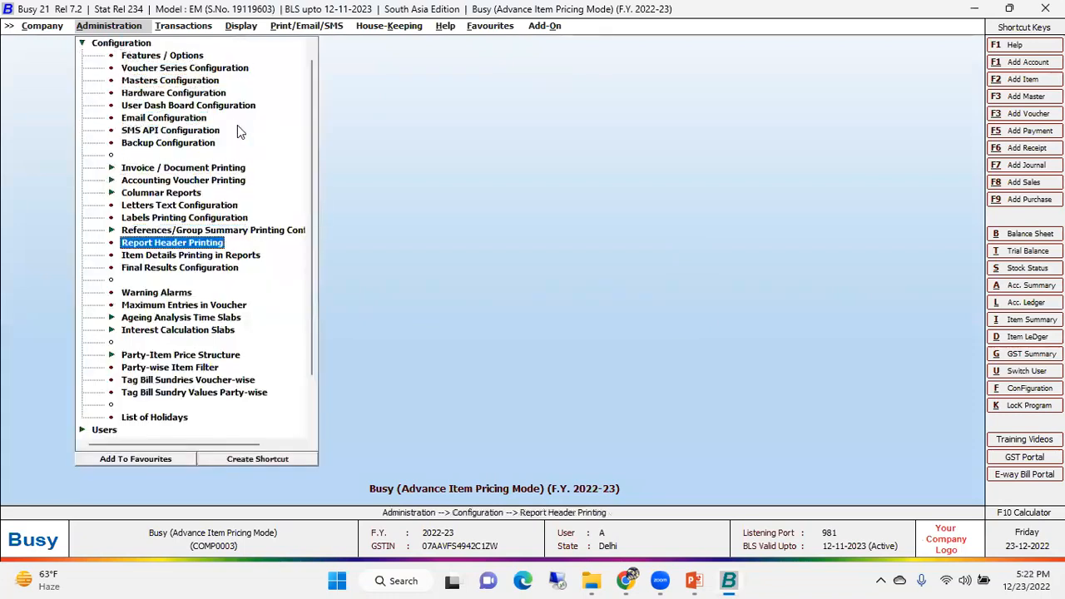
pyautogui.press('Down')
pyautogui.press('Down')
pyautogui.press('Down')
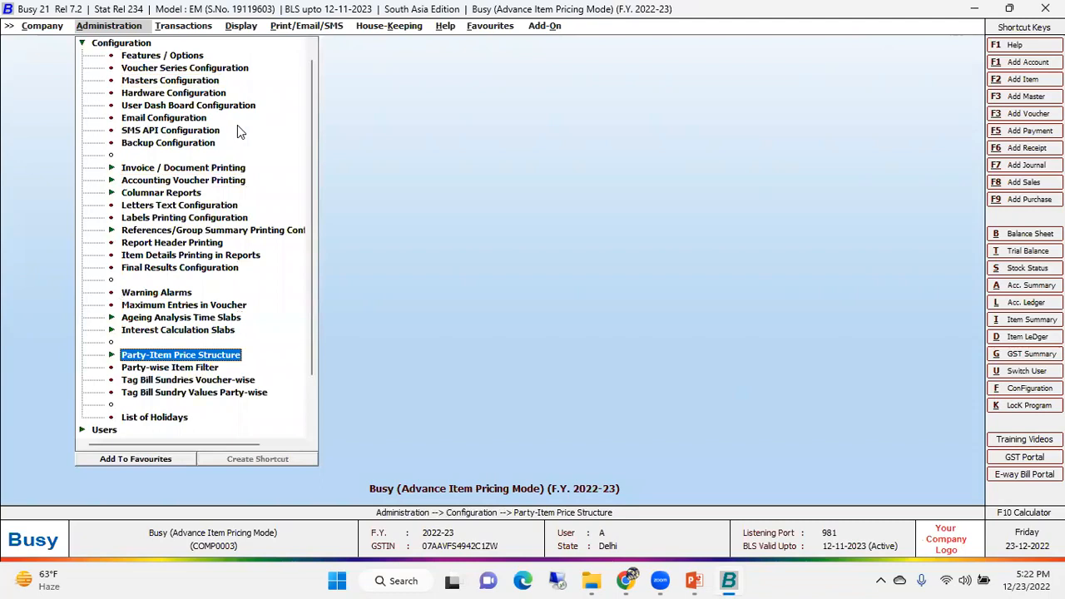
pyautogui.press('Return')
pyautogui.press('Return')
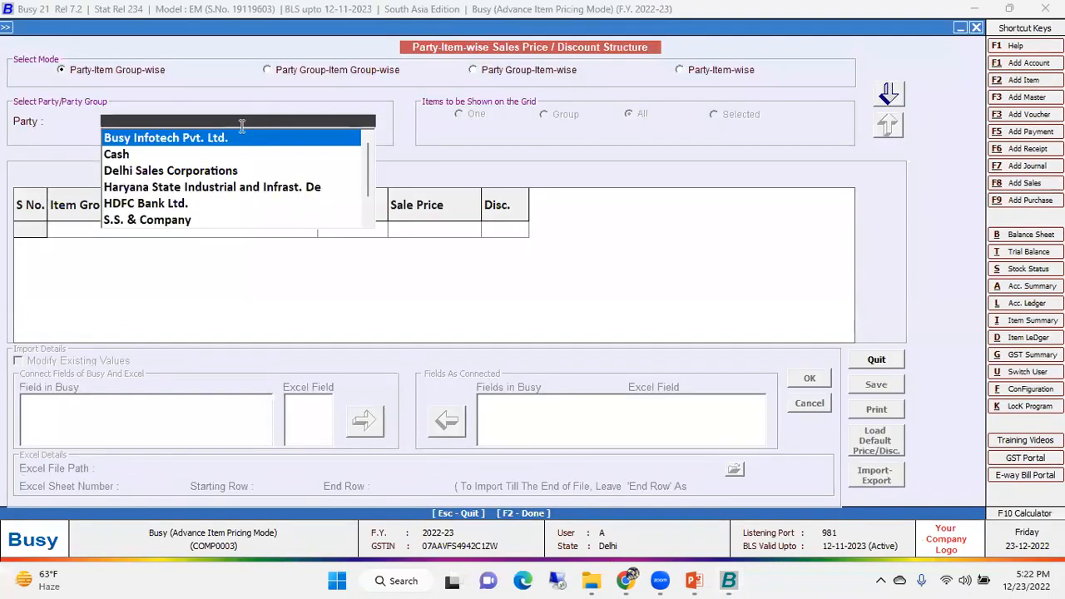
# View the item-group price and discount grid for Delhi Parties in Party Group-Item Group-wise mode.
pyautogui.click(318, 73)
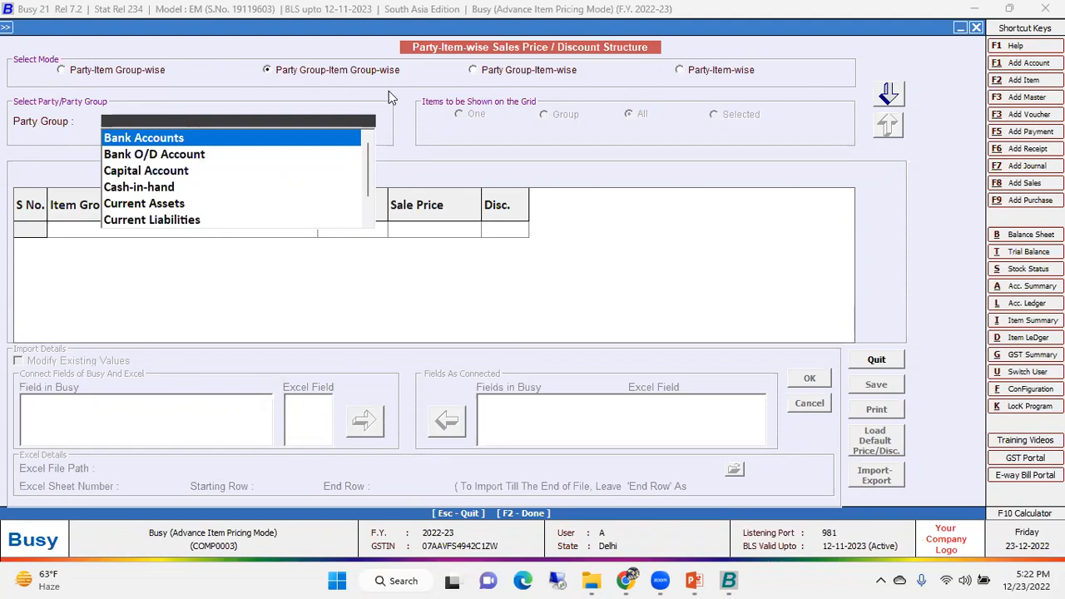
pyautogui.write('de')
pyautogui.press('Return')
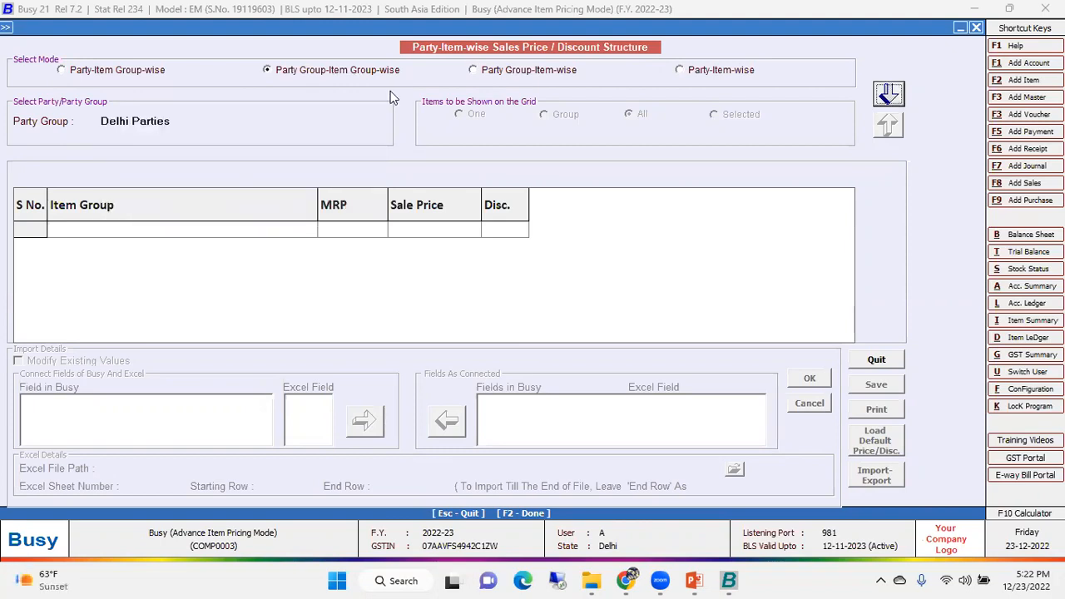
pyautogui.press('Return')
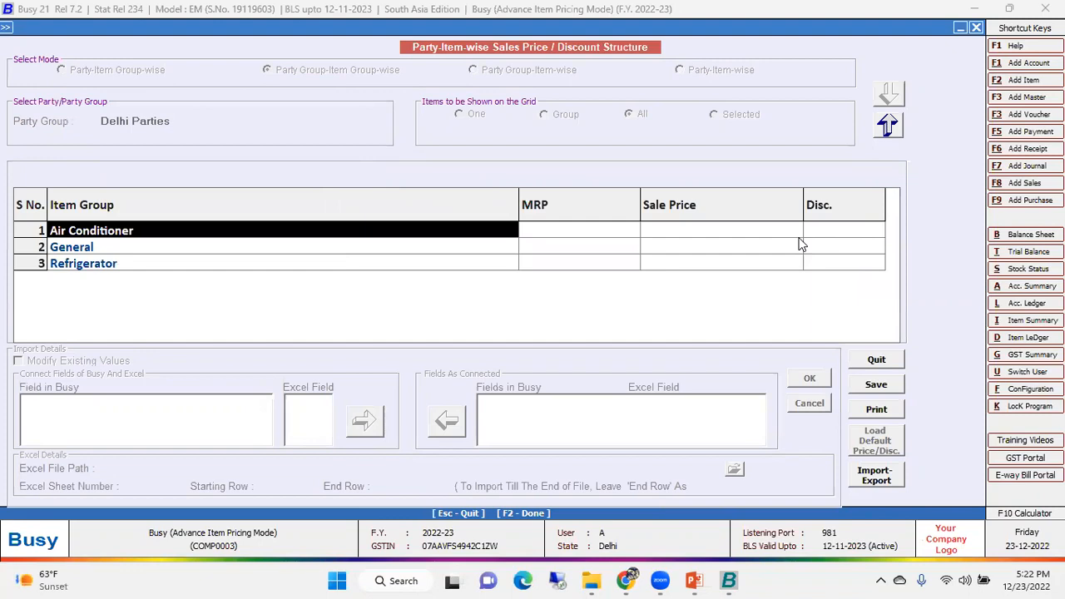
# Switch to Party Group-Item-wise mode and list all items for the Delhi Parties group.
pyautogui.click(887, 123)
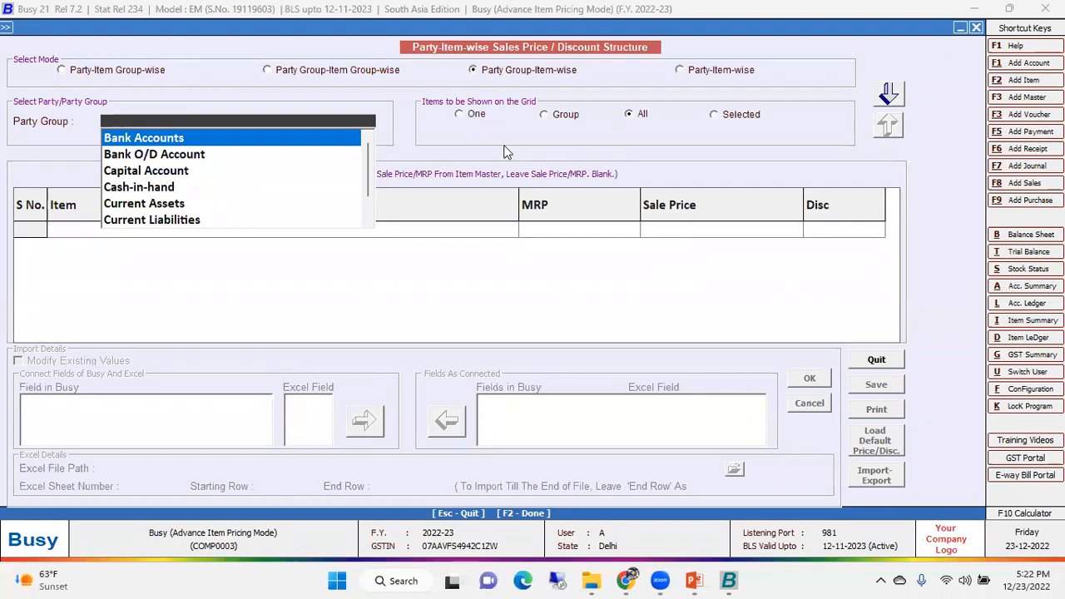
pyautogui.write('de')
pyautogui.press('Return')
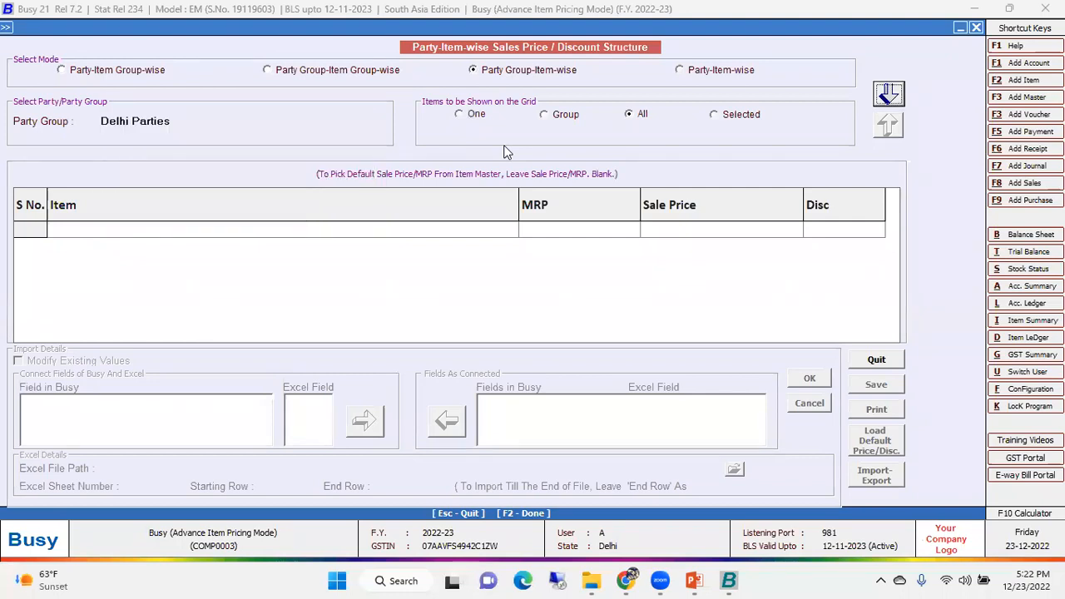
pyautogui.click(892, 94)
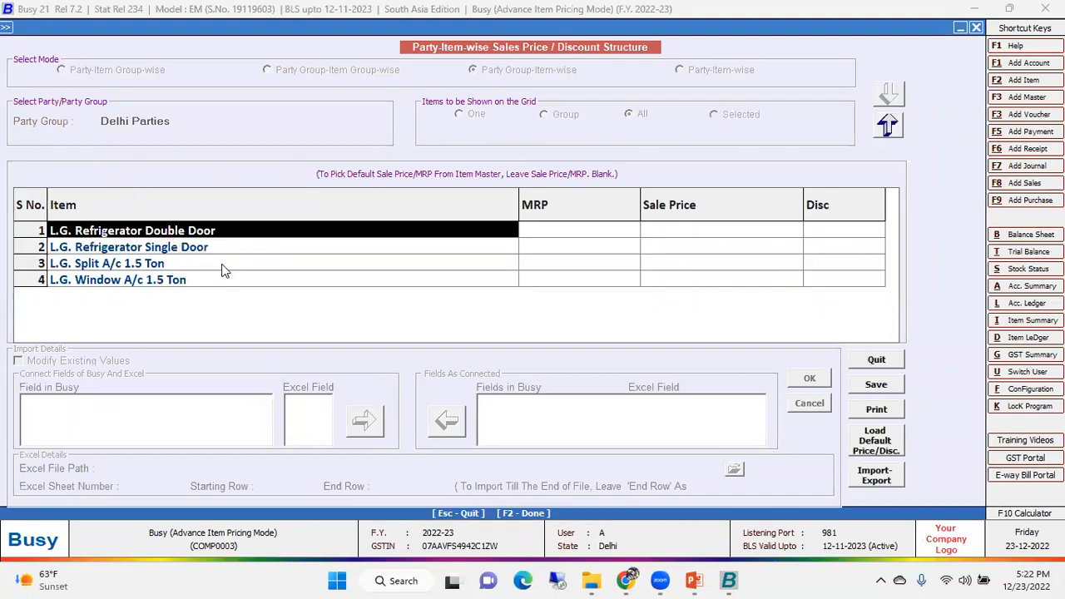
pyautogui.press('Return')
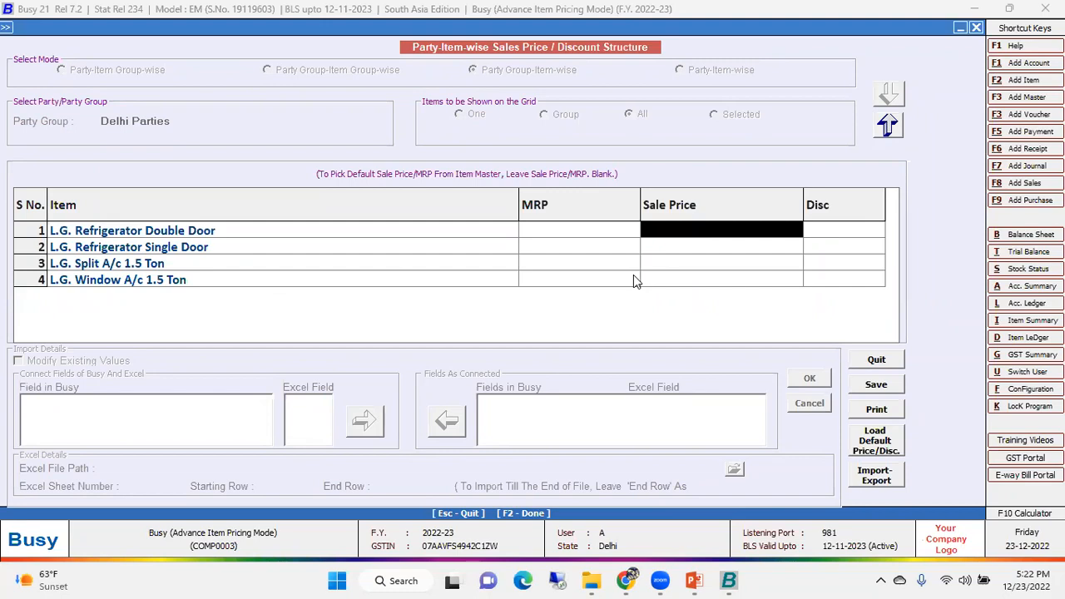
# Set the L.G. Refrigerator Double Door sale price to 31,290 with discount 5 for Delhi Parties and save the structure.
pyautogui.write('31,290')
pyautogui.press('Return')
pyautogui.press('Down')
pyautogui.press('Left')
pyautogui.press('Up')
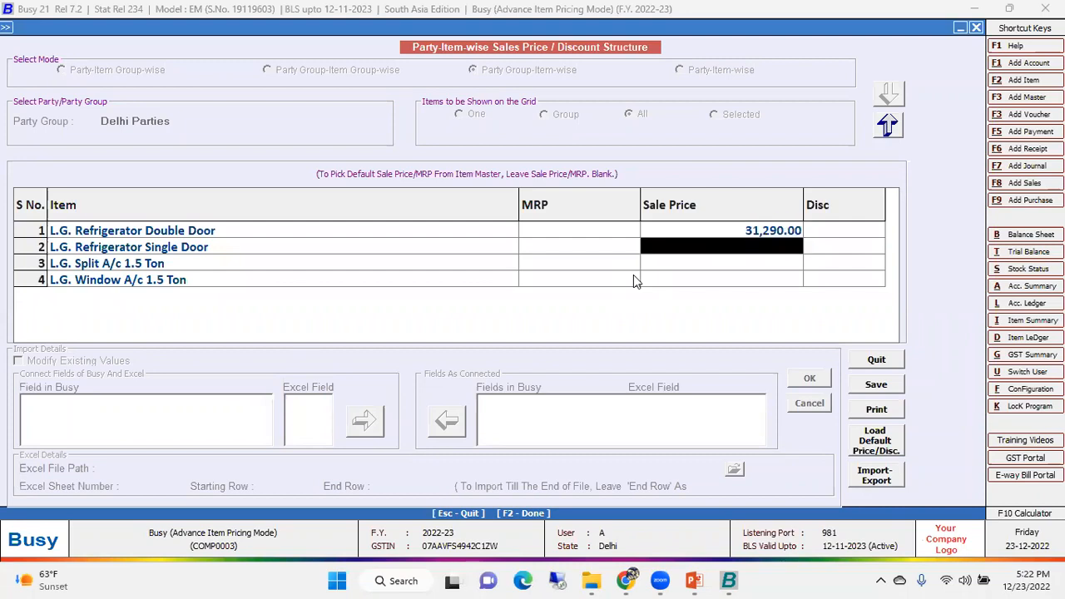
pyautogui.press('Return')
pyautogui.write('5')
pyautogui.press('Return')
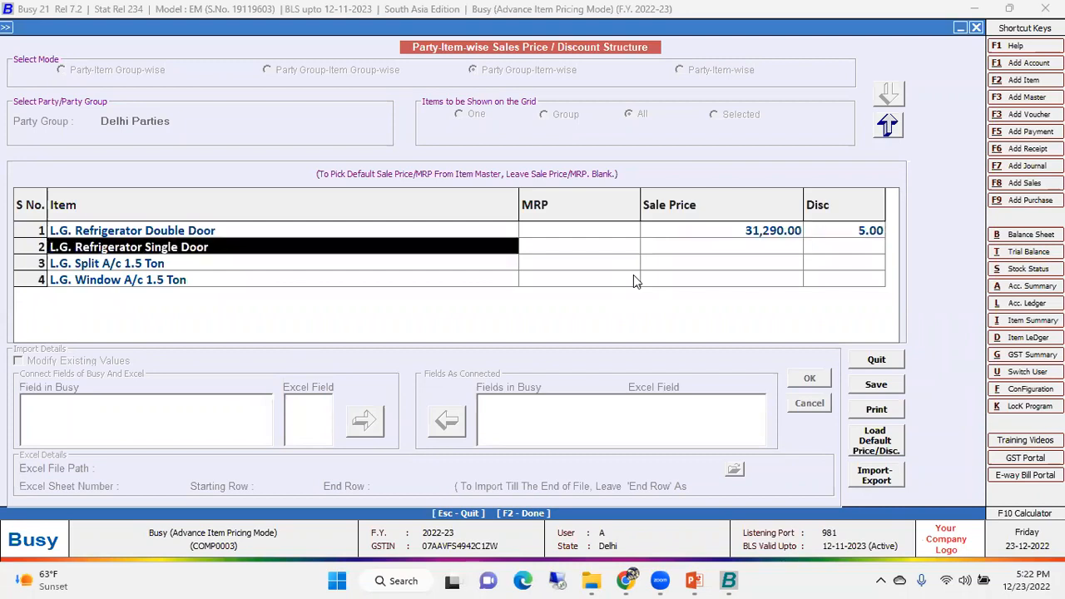
pyautogui.click(881, 386)
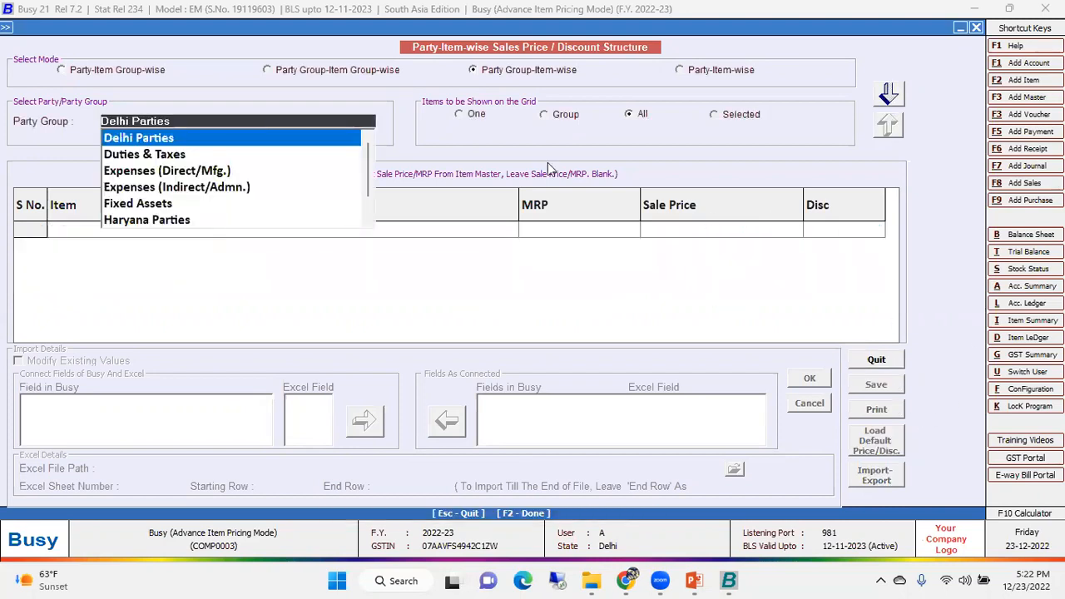
# Load all items for the Haryana Parties group in the Party Group-Item-wise price structure.
pyautogui.write('har')
pyautogui.press('Return')
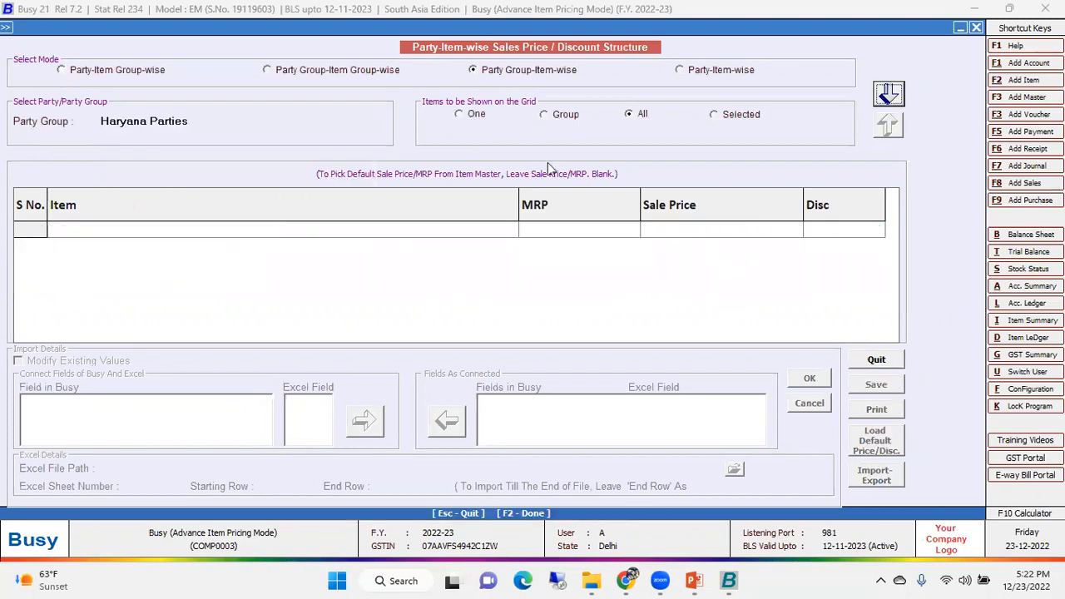
pyautogui.press('Down')
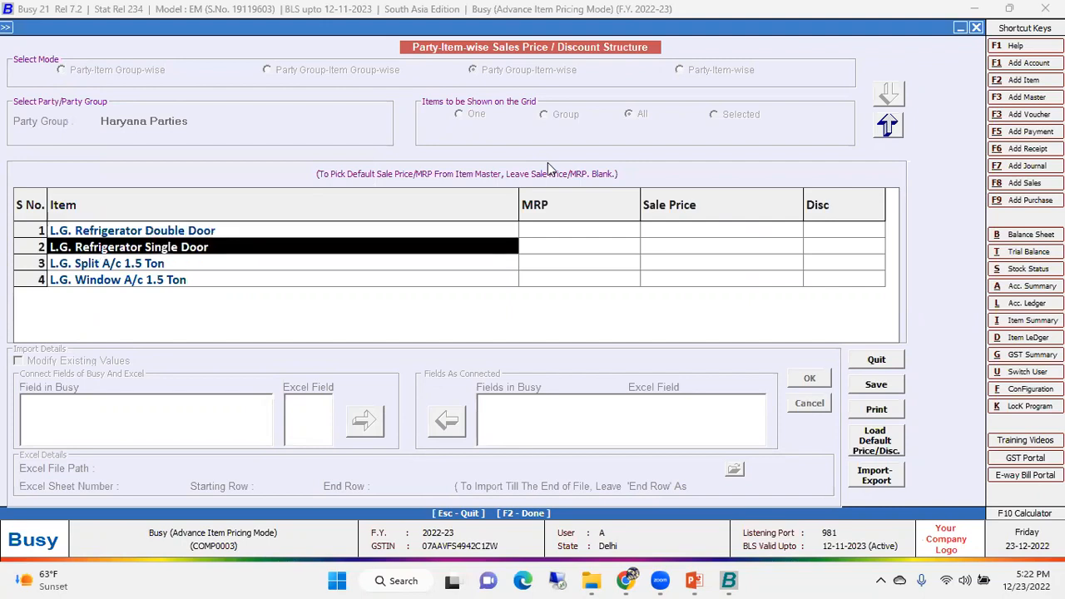
pyautogui.press('Up')
pyautogui.press('Right')
pyautogui.press('Right')
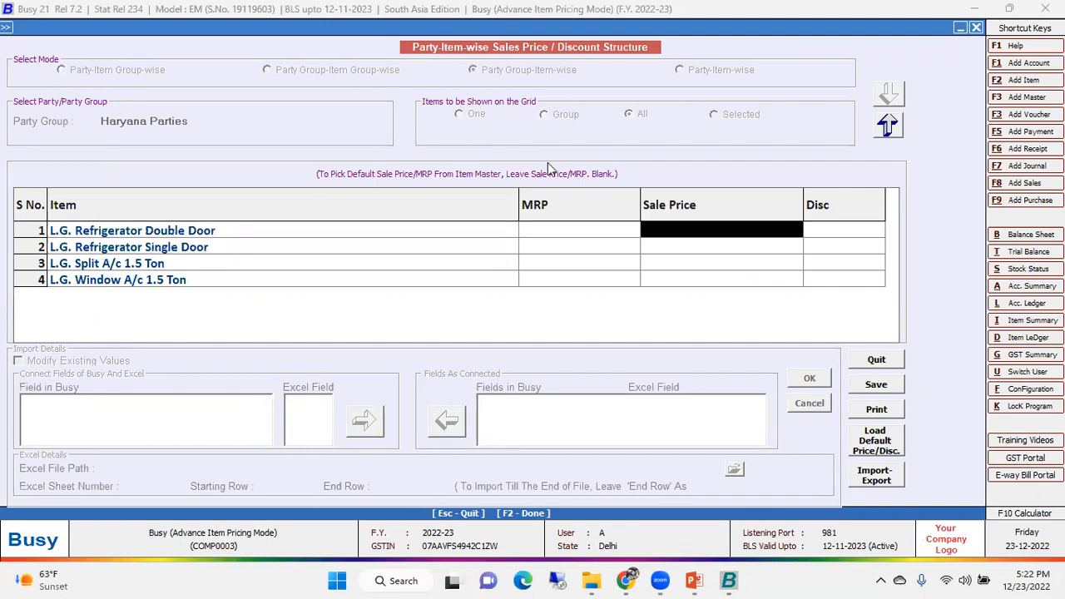
# Set the L.G. Refrigerator Double Door sale price to 30,490 with discount 10 for Haryana Parties and save the structure.
pyautogui.write('30')
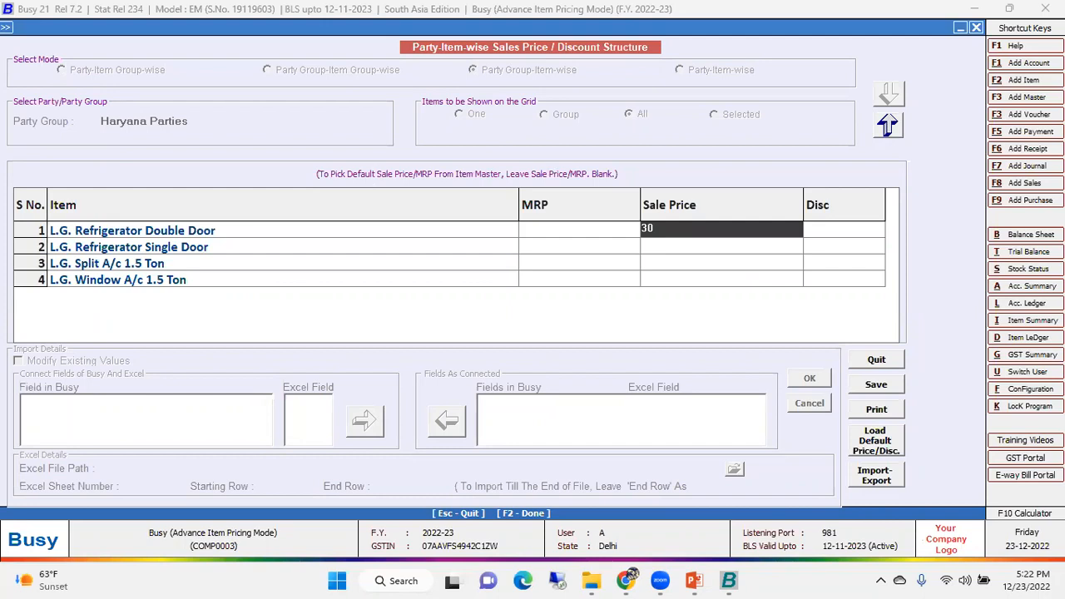
pyautogui.write(',490')
pyautogui.press('Return')
pyautogui.write('10')
pyautogui.press('Return')
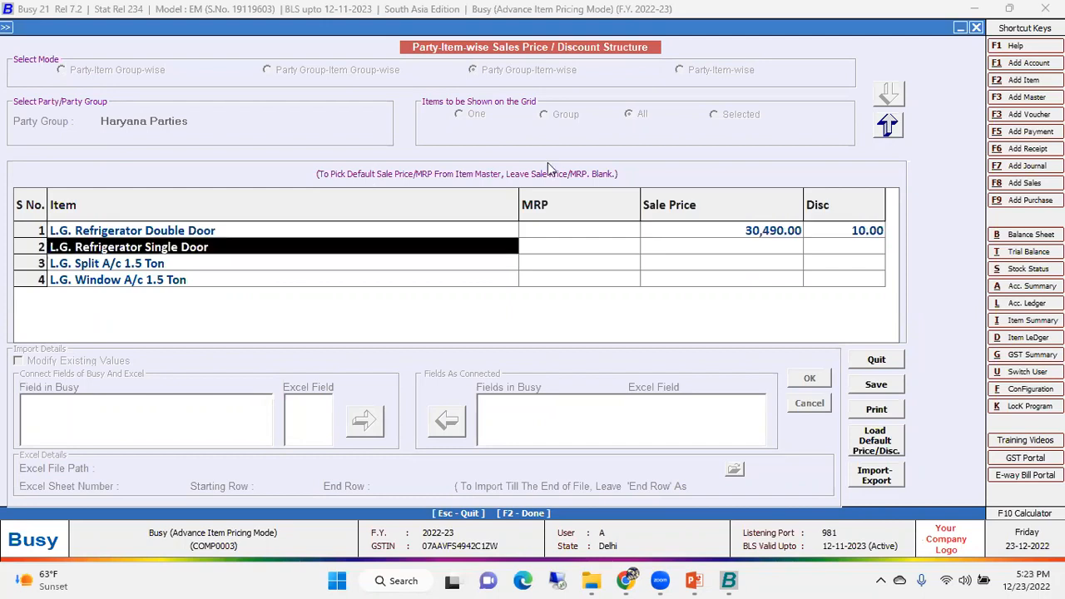
pyautogui.click(890, 384)
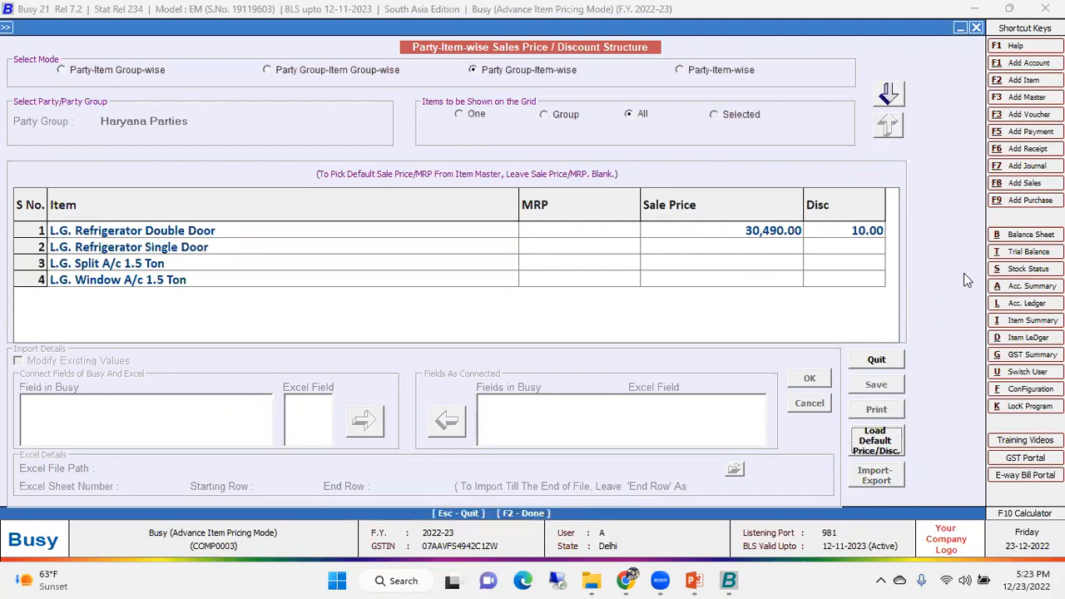
# Close the price structure configuration and start a new sales voucher.
pyautogui.press('Escape')
pyautogui.press('Return')
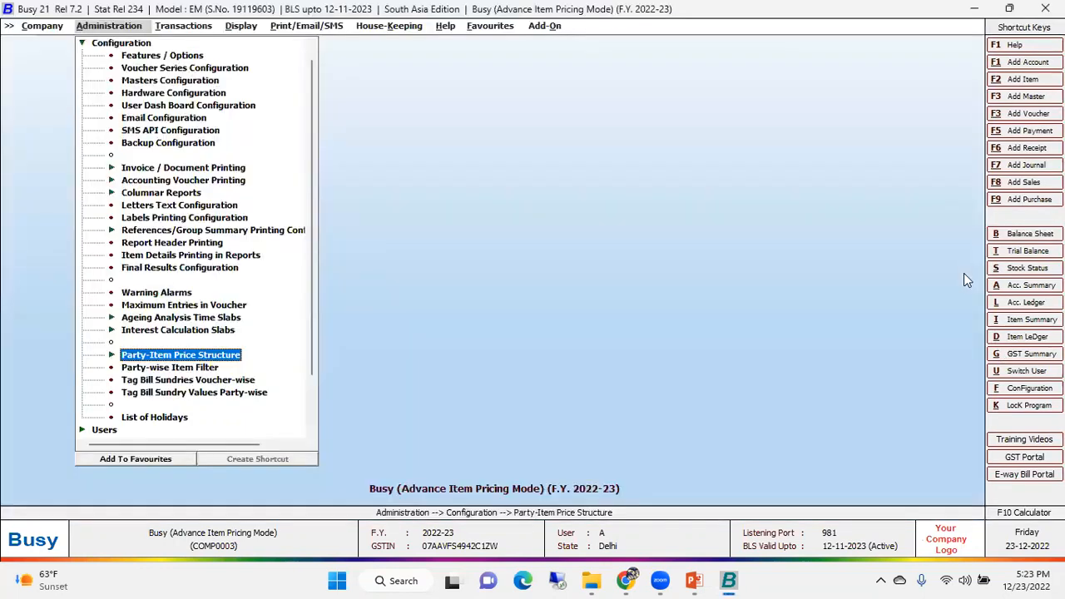
pyautogui.press('Right')
pyautogui.press('Return')
pyautogui.press('Return')
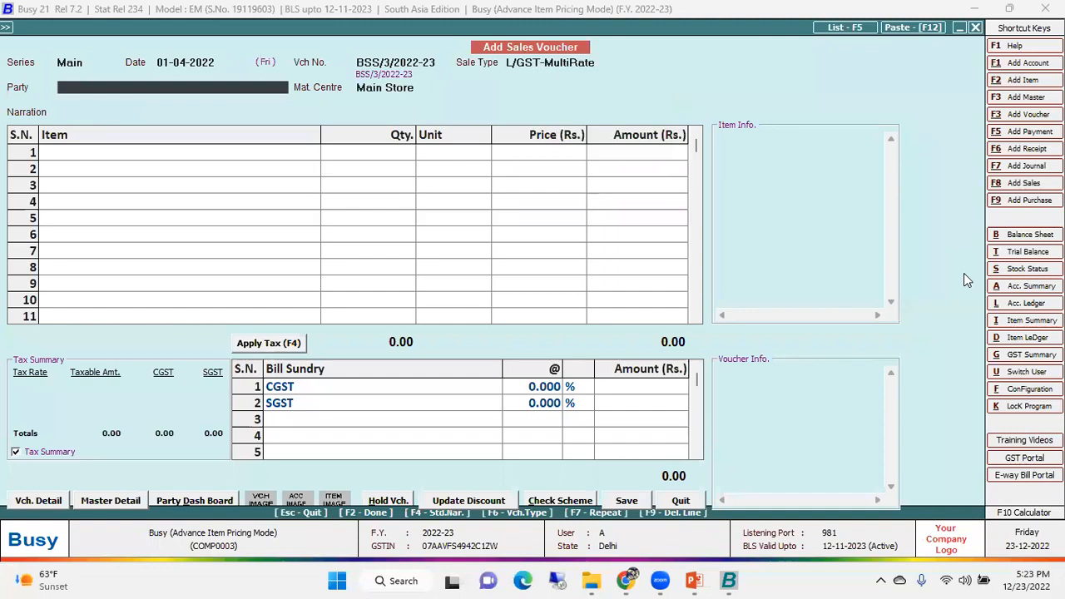
# Look through the parties with their groups and choose Busy Infotech Pvt. Ltd. as the voucher's party.
pyautogui.press('Down')
pyautogui.press('Down')
pyautogui.press('Up')
pyautogui.press('Up')
pyautogui.press('Down')
pyautogui.press('Down')
pyautogui.press('Down')
pyautogui.press('Up')
pyautogui.press('Up')
pyautogui.press('Up')
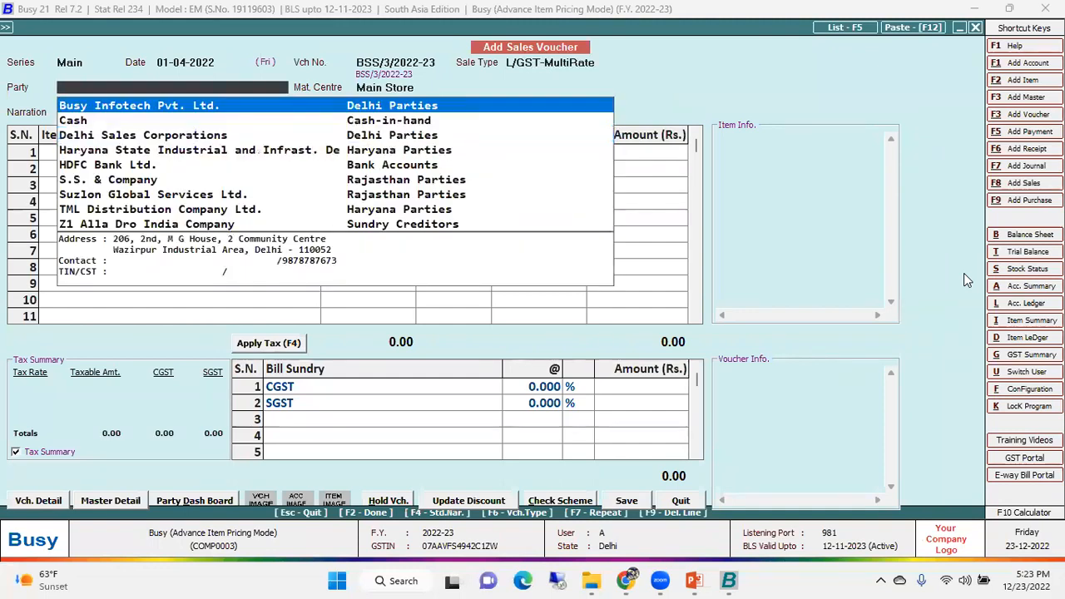
pyautogui.press('Return')
pyautogui.press('Return')
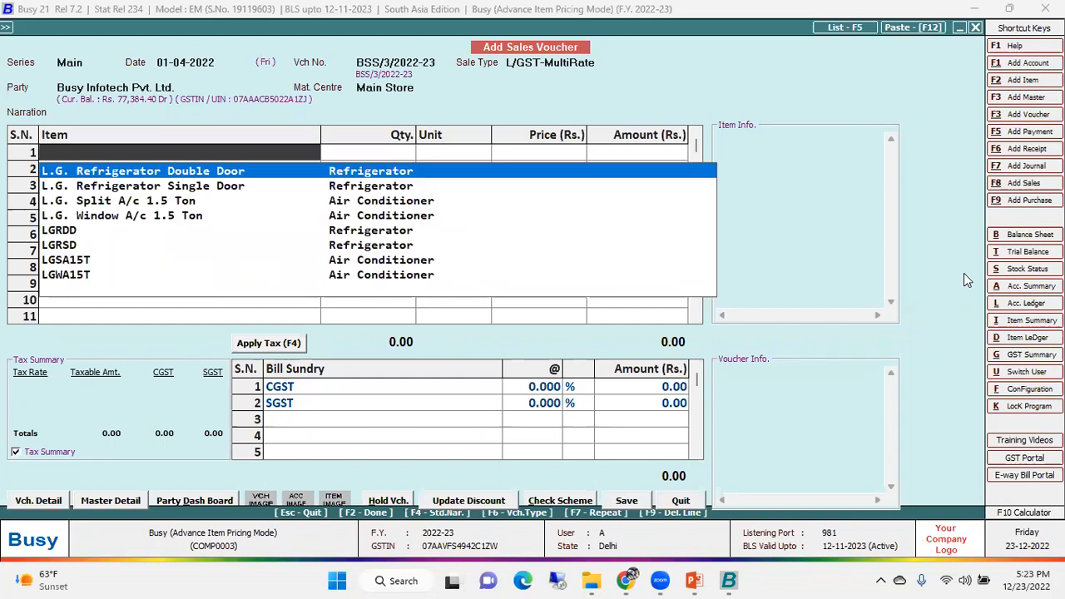
# Add one L.G. Refrigerator Double Door, check its item price and discount, and quit the voucher without saving.
pyautogui.press('Return')
pyautogui.press('Return')
pyautogui.press('Return')
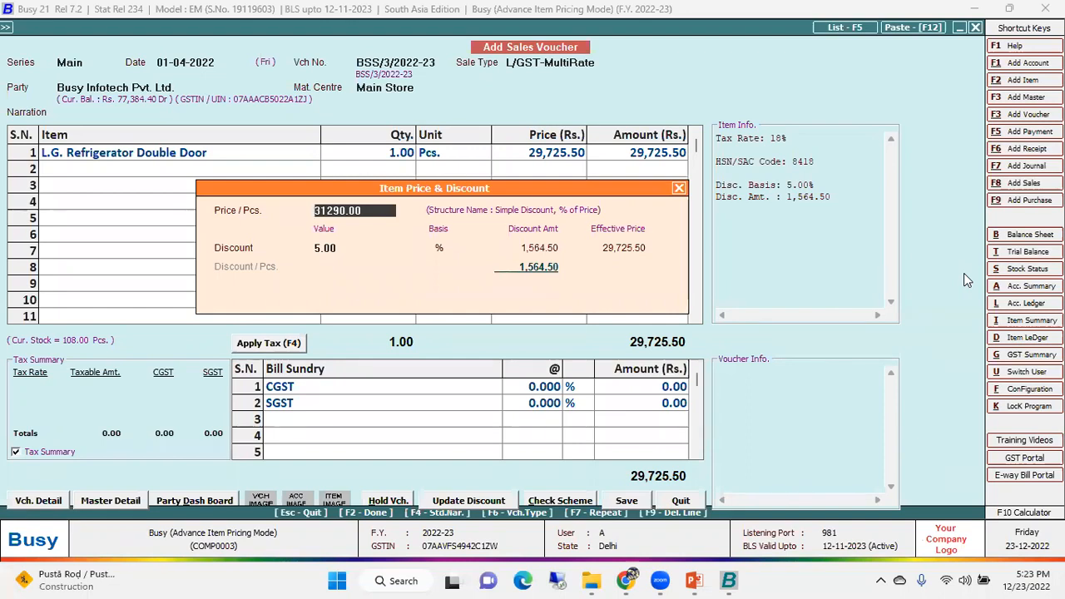
pyautogui.press('Return')
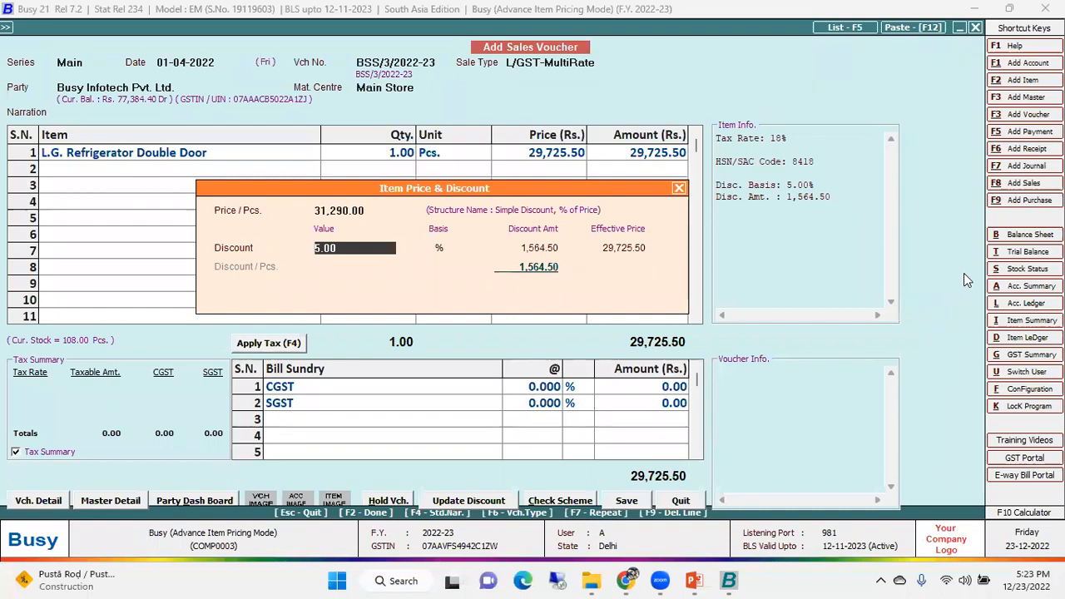
pyautogui.press('Escape')
pyautogui.press('Escape')
pyautogui.press('Left')
pyautogui.press('Return')
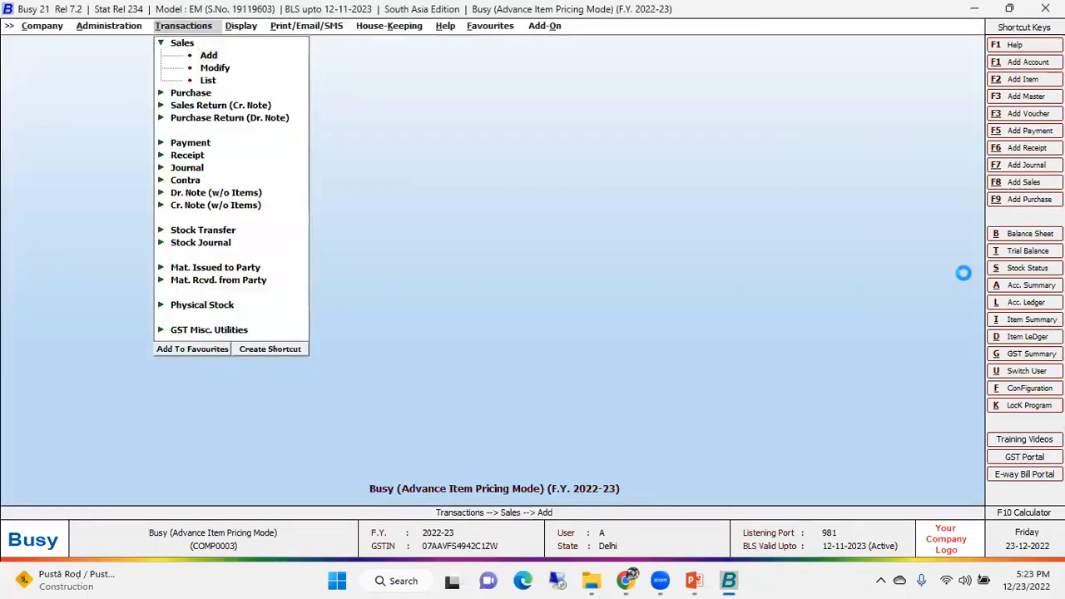
# Start another sales voucher with Haryana State Industrial and Infrast. De as the party.
pyautogui.press('Return')
pyautogui.press('Return')
pyautogui.write('ha')
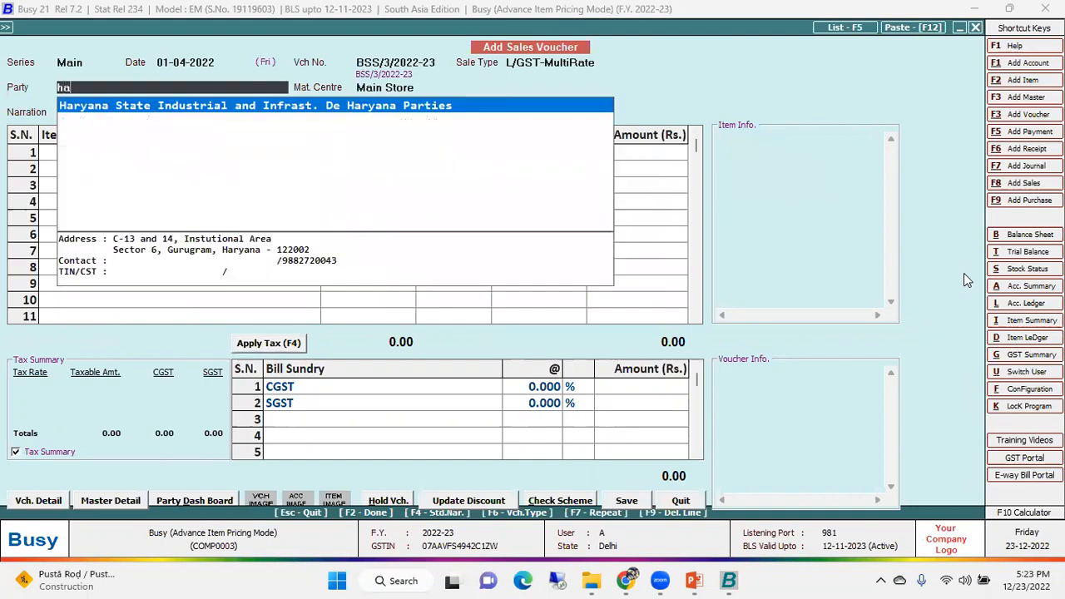
pyautogui.press('Return')
pyautogui.press('Return')
pyautogui.press('Return')
pyautogui.press('space')
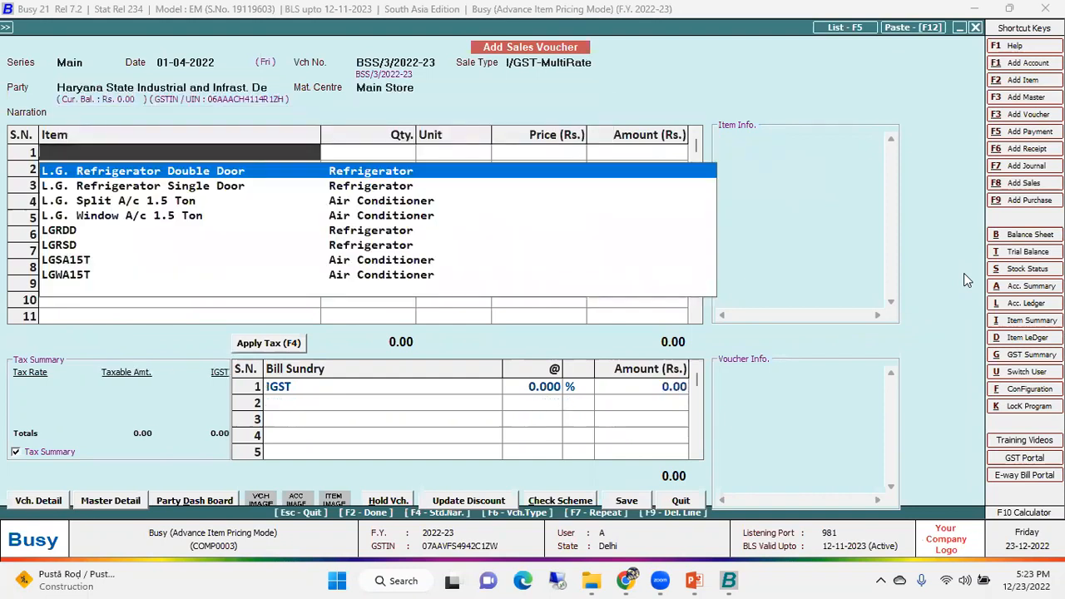
# Add one L.G. Refrigerator Double Door to the voucher, check its item price and discount, and quit without saving.
pyautogui.press('Return')
pyautogui.press('Return')
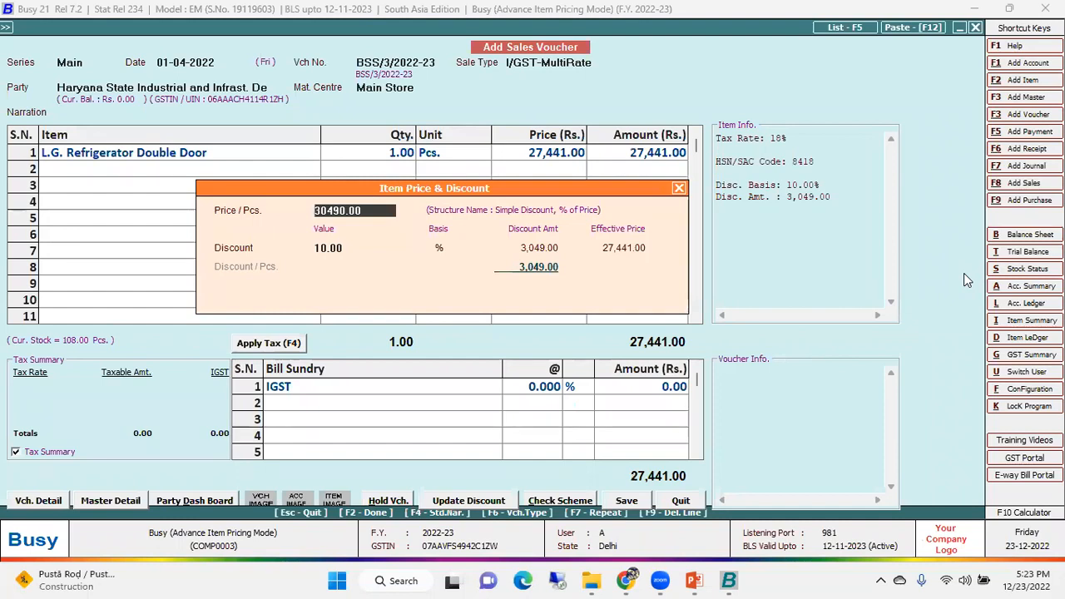
pyautogui.press('Return')
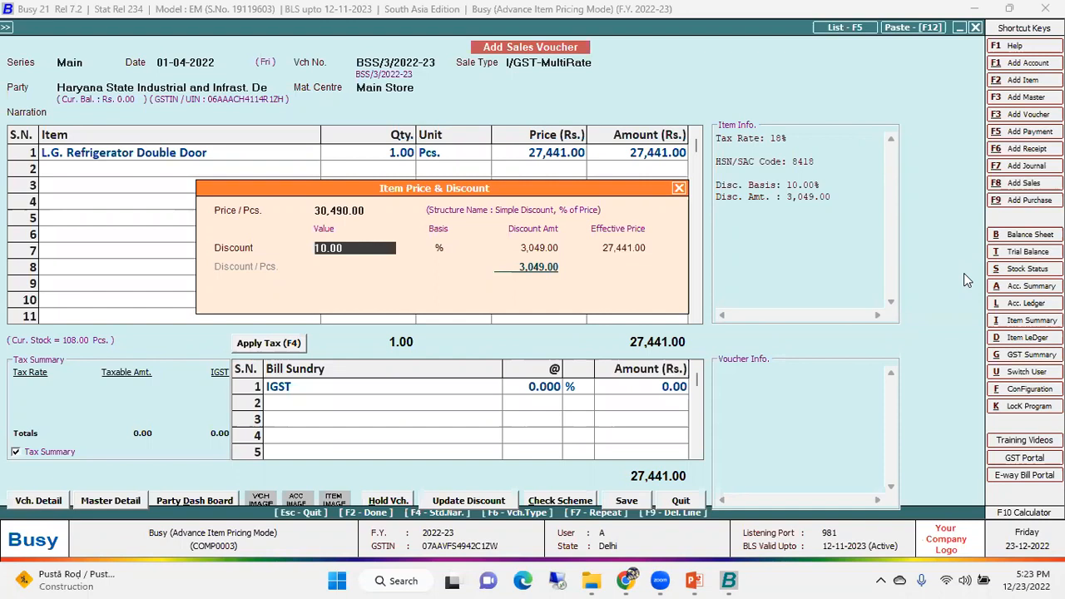
pyautogui.press('Escape')
pyautogui.press('Escape')
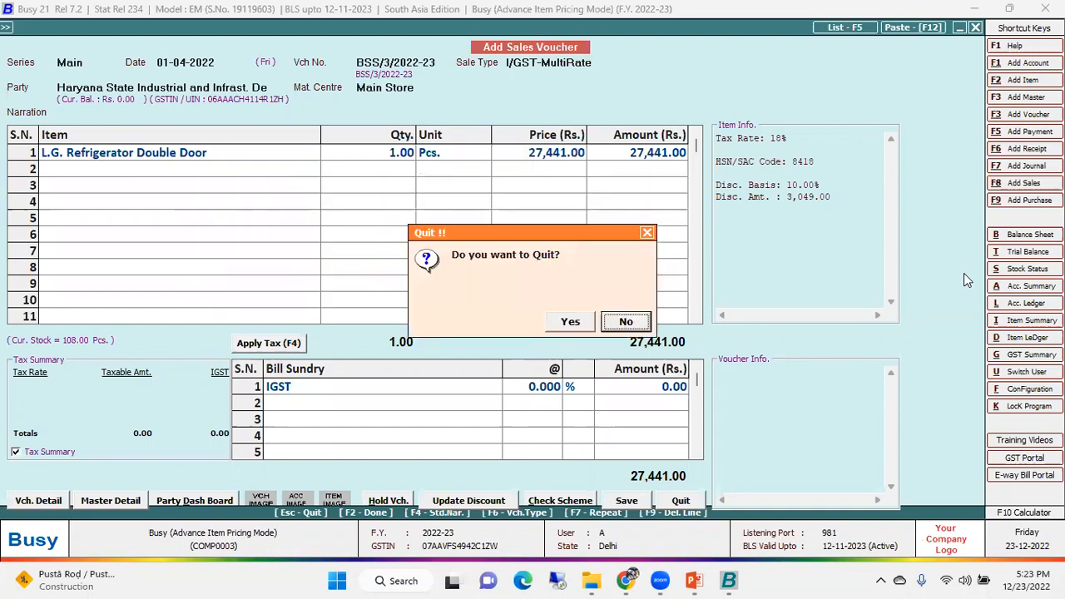
pyautogui.press('Return')
pyautogui.press('Left')
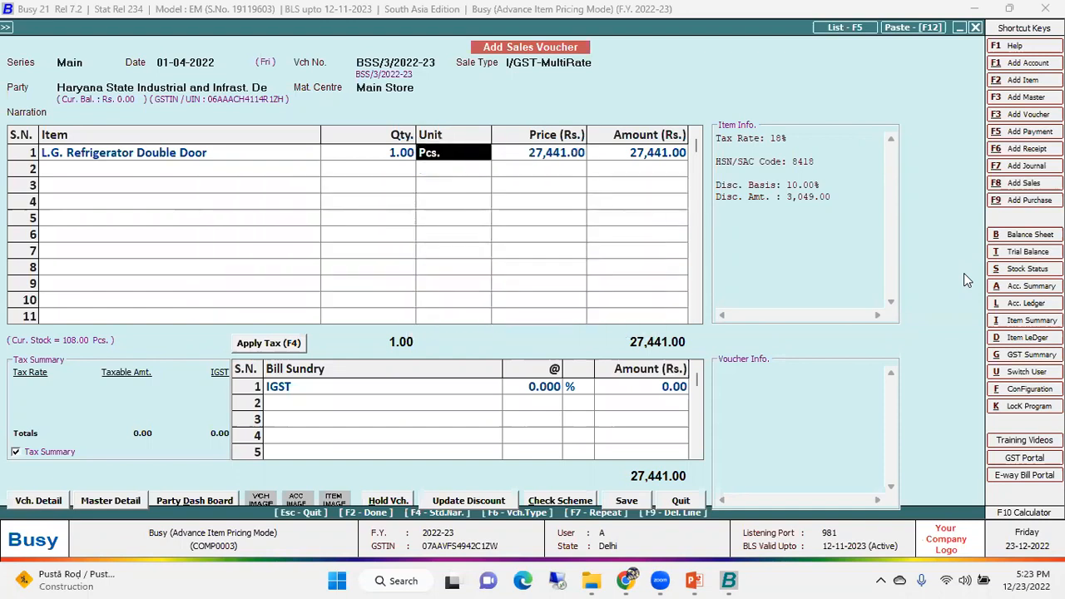
pyautogui.press('Escape')
pyautogui.press('Left')
pyautogui.press('Return')
# Open the sales party-item price structure in Party-Item-wise mode and load all items for Delhi Sales Corporations.
pyautogui.press('Left')
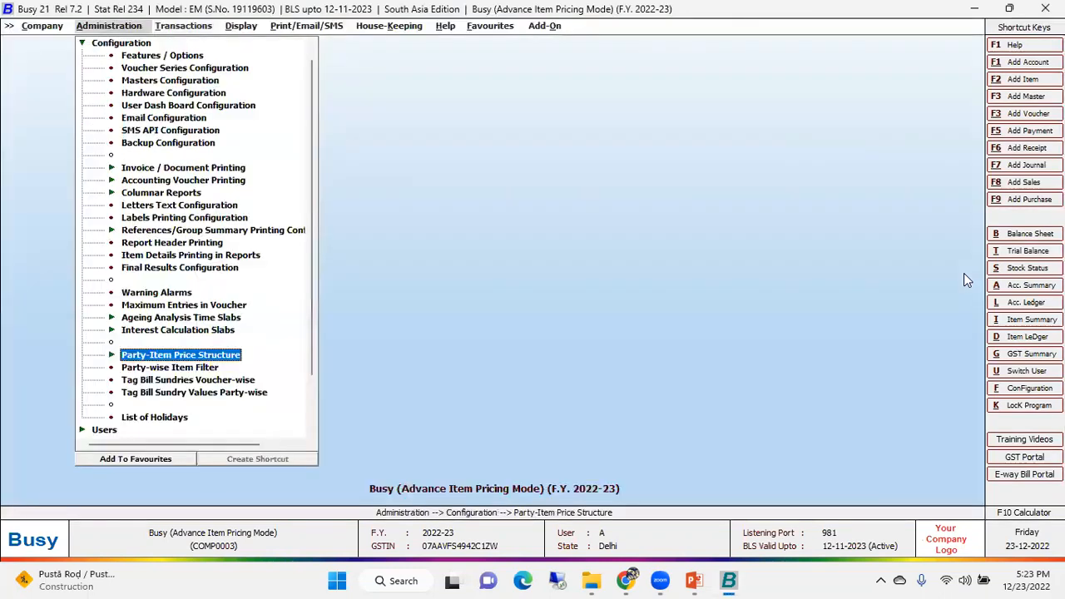
pyautogui.press('Return')
pyautogui.press('Return')
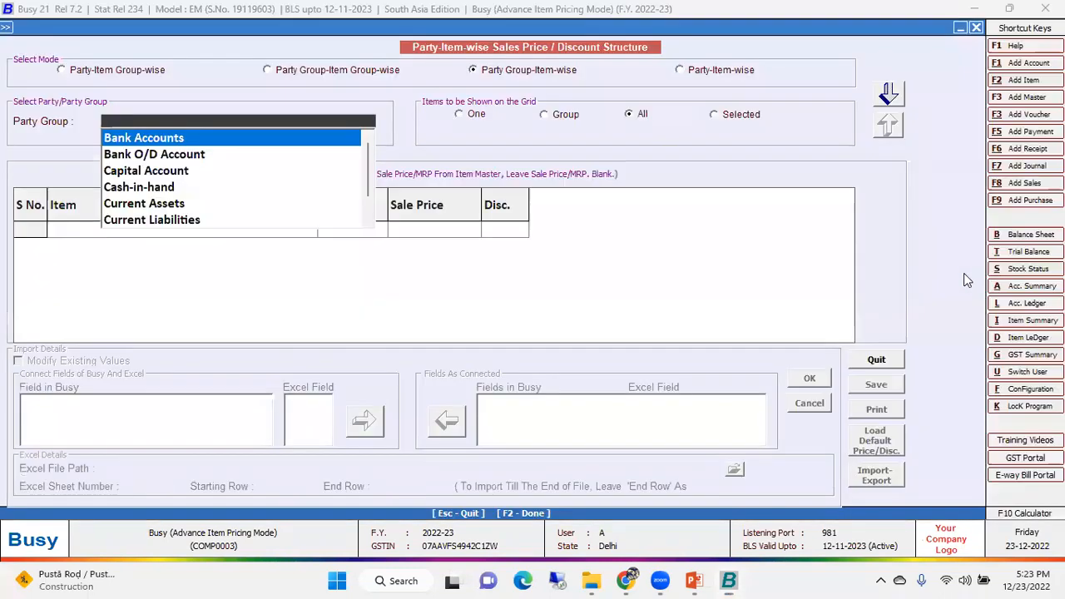
pyautogui.click(721, 70)
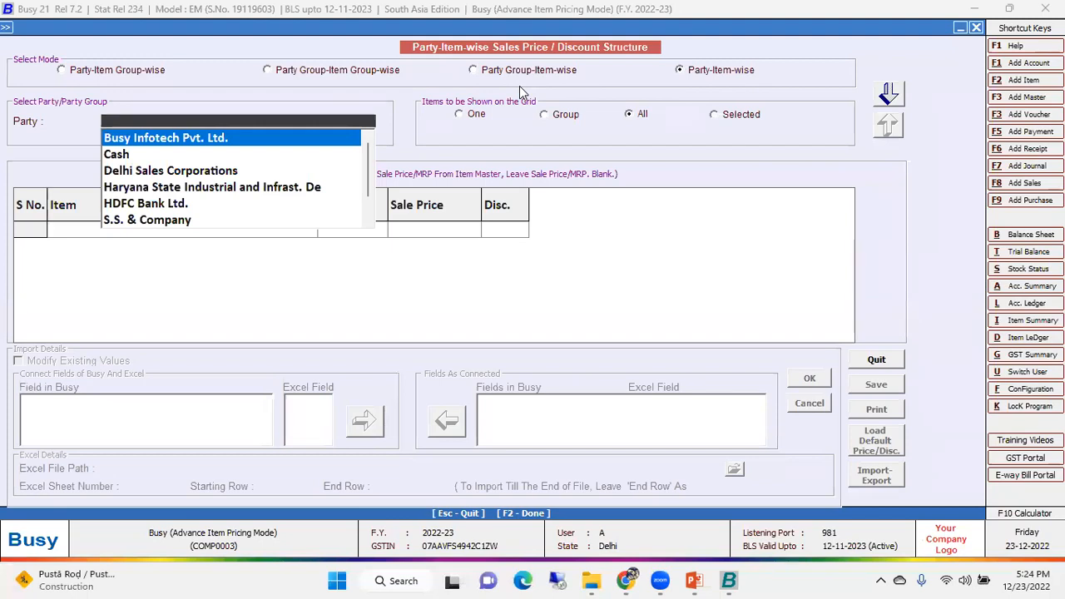
pyautogui.press('Down')
pyautogui.press('Down')
pyautogui.press('Down')
pyautogui.press('Down')
pyautogui.press('Up')
pyautogui.press('Up')
pyautogui.press('Up')
pyautogui.press('Down')
pyautogui.press('Return')
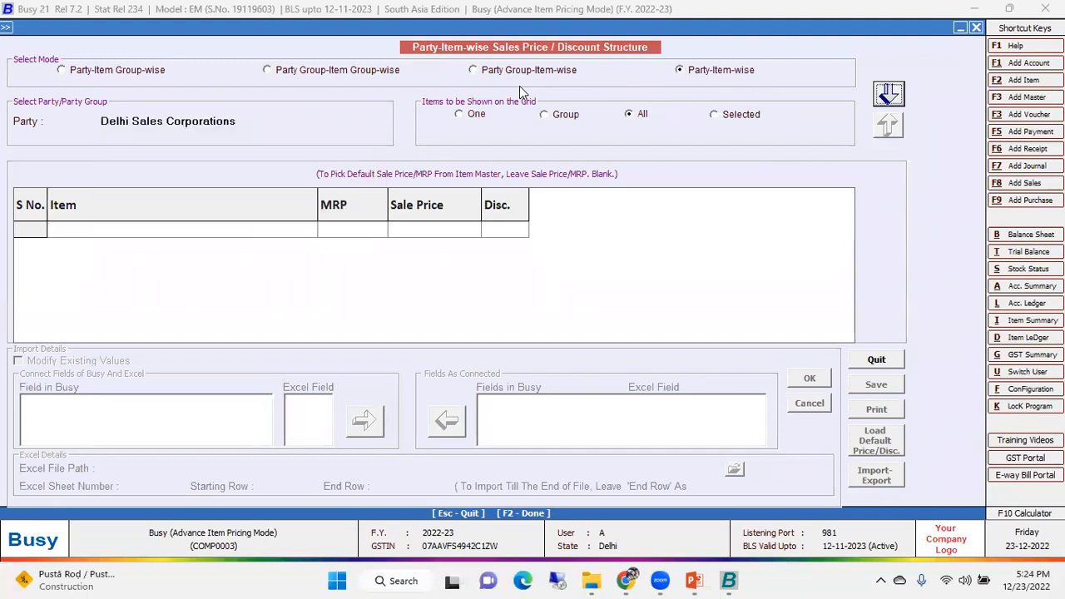
pyautogui.click(888, 93)
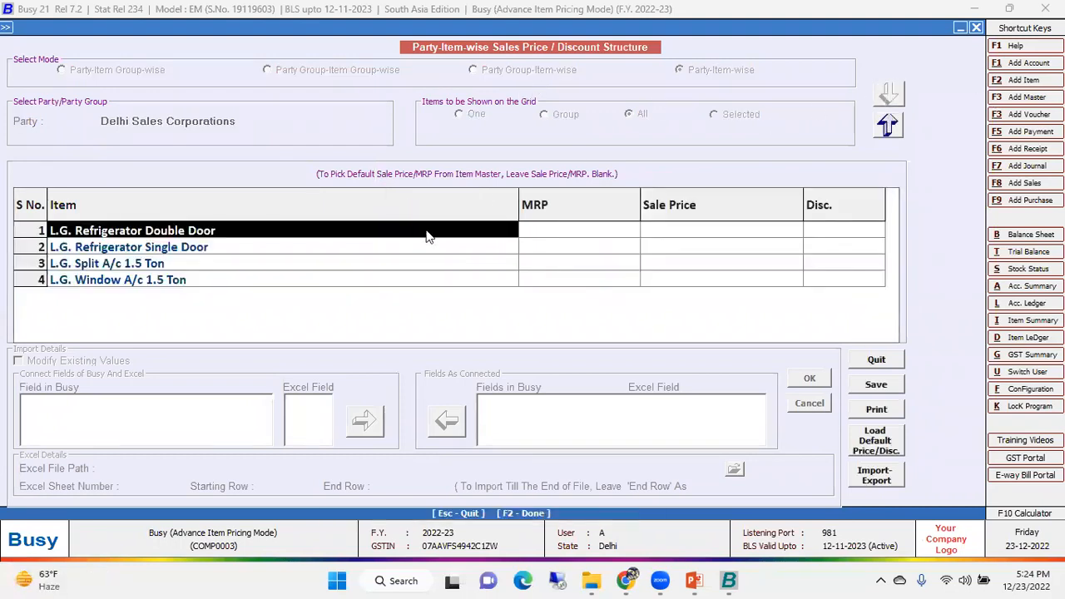
# Set the sale price of L.G. Split A/c 1.5 Ton to 29,350 for Delhi Sales Corporations and save the structure.
pyautogui.click(321, 263)
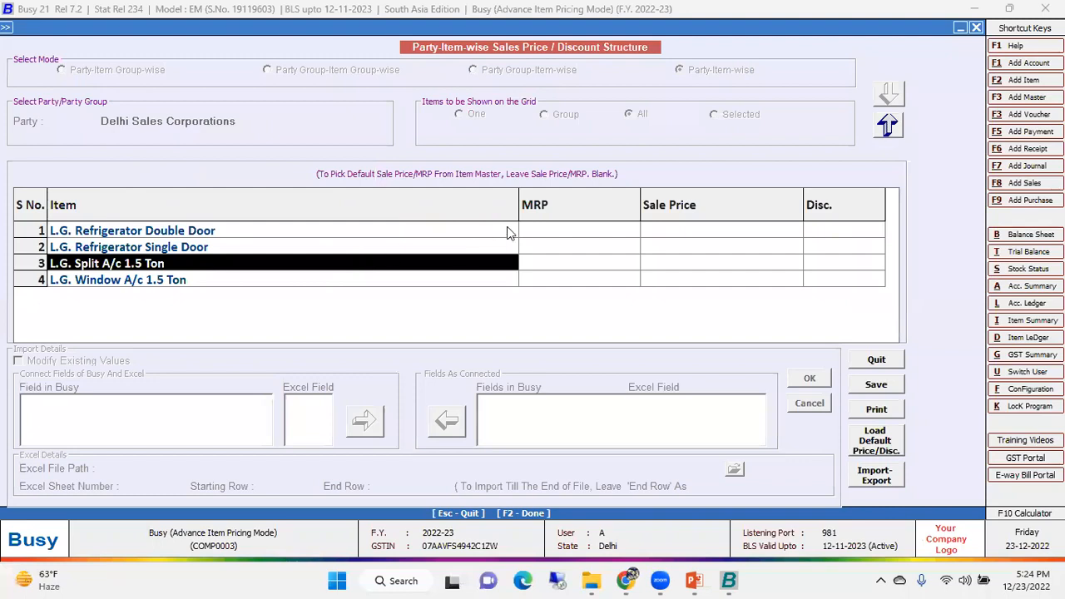
pyautogui.click(237, 252)
pyautogui.click(377, 236)
pyautogui.click(699, 229)
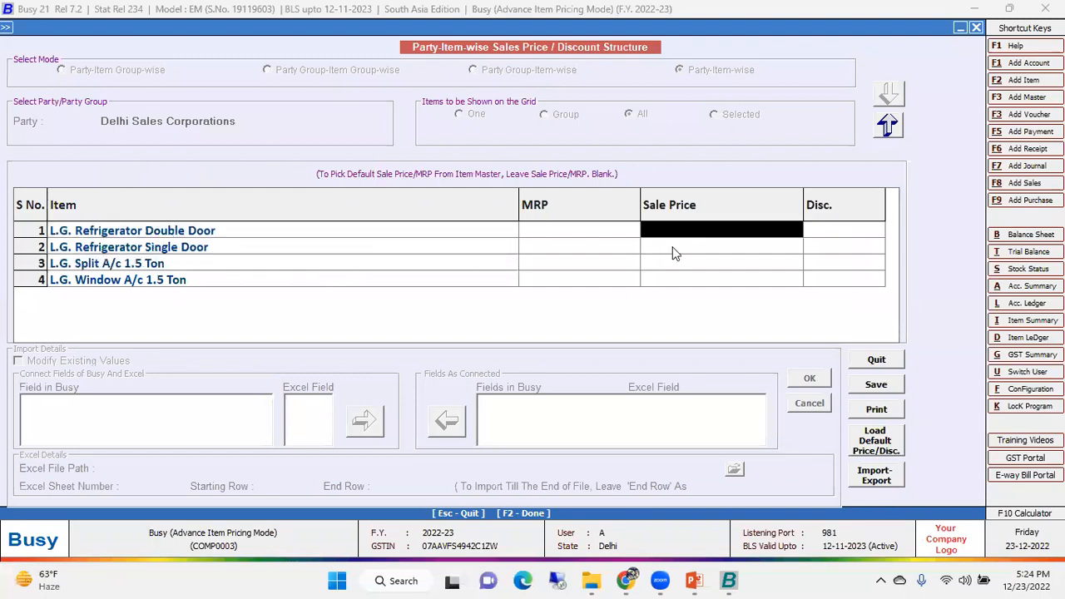
pyautogui.click(149, 267)
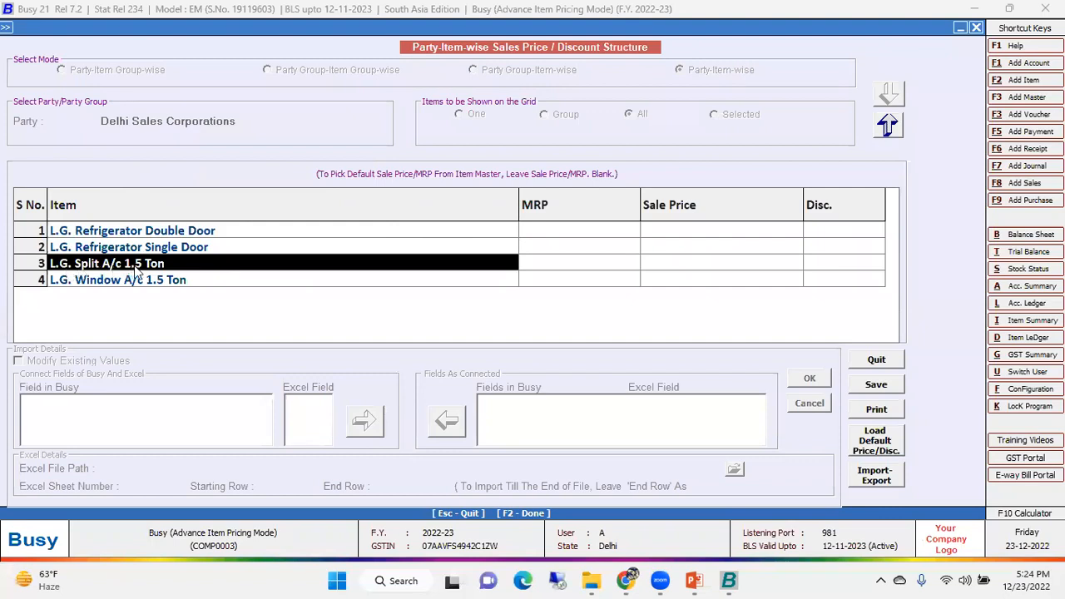
pyautogui.click(693, 266)
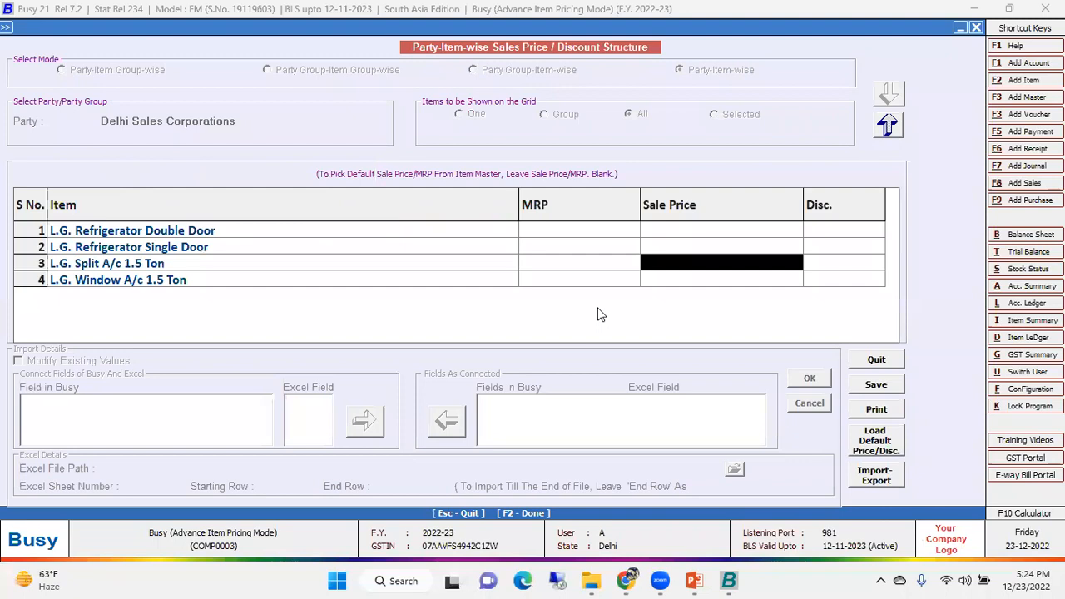
pyautogui.write('29,')
pyautogui.write('3')
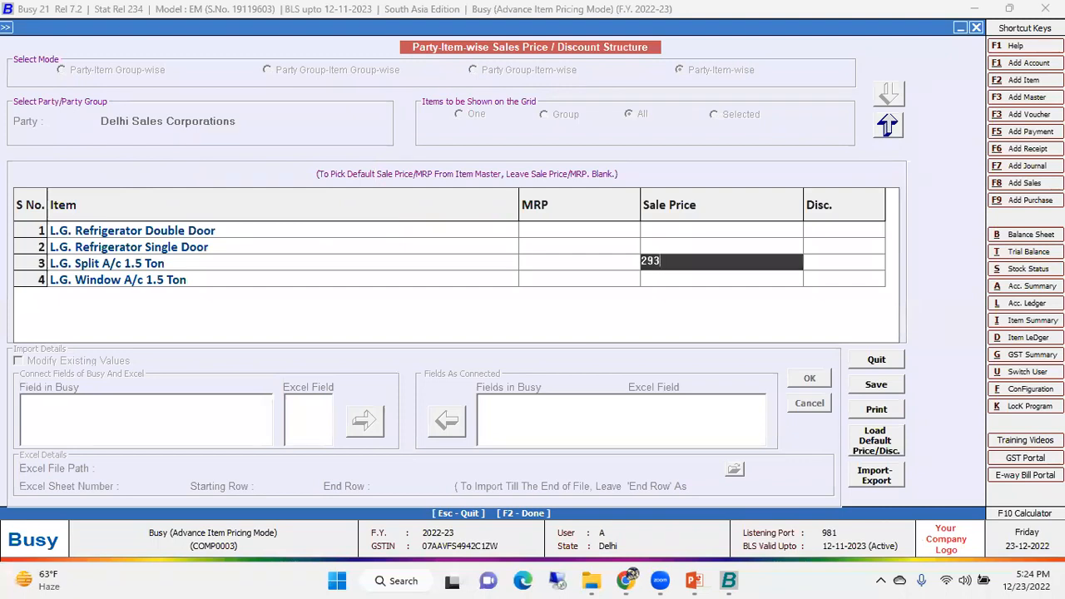
pyautogui.write('50')
pyautogui.press('Return')
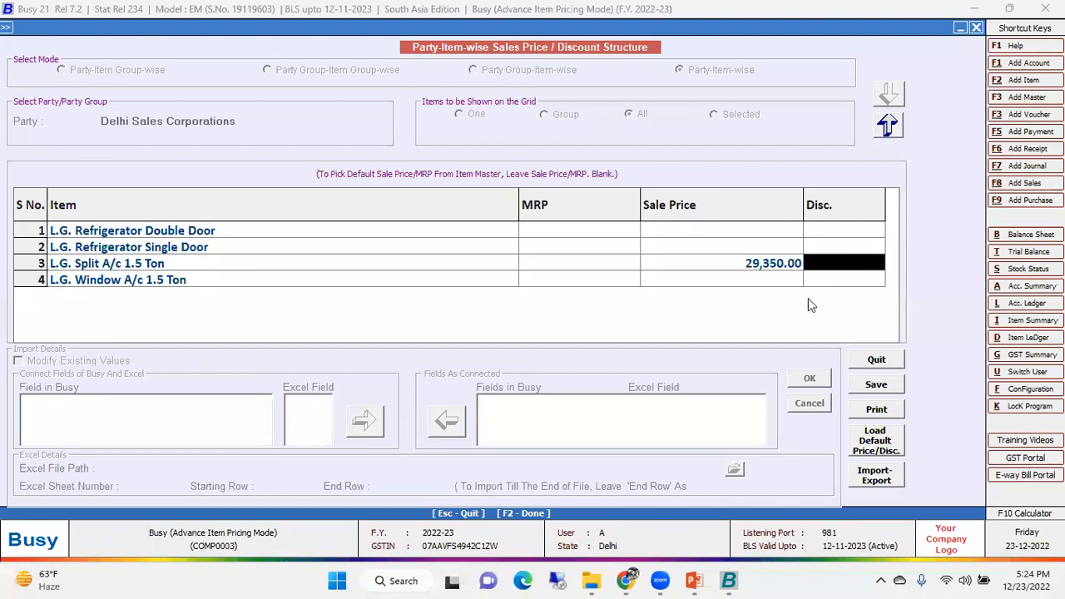
pyautogui.click(884, 387)
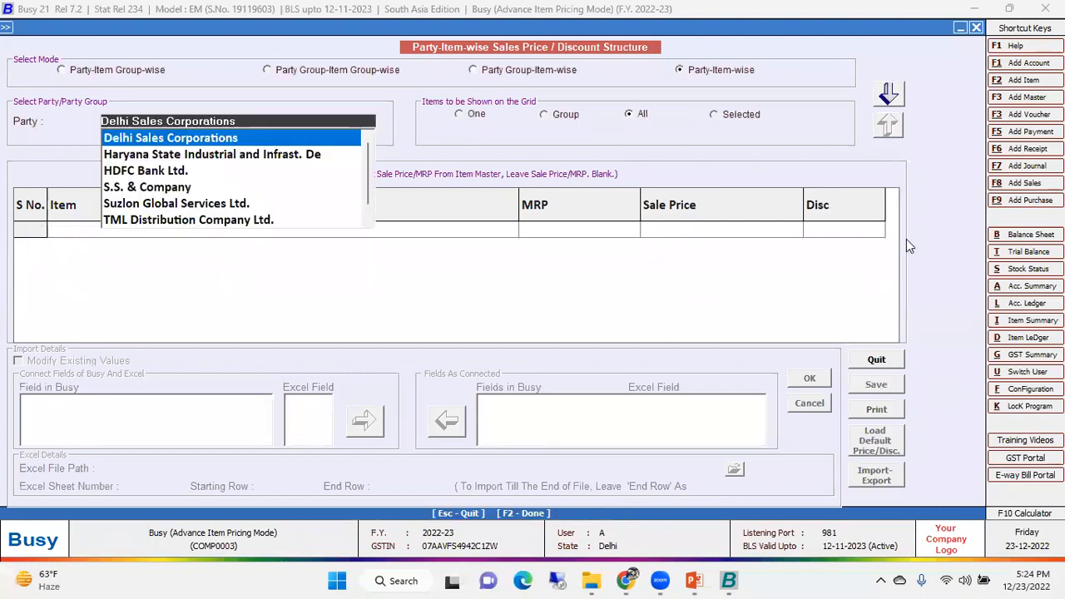
# Close the price structure configuration and start a sales voucher with S.S. & Company as the party.
pyautogui.press('Escape')
pyautogui.press('Escape')
pyautogui.press('Return')
pyautogui.press('Right')
pyautogui.press('Return')
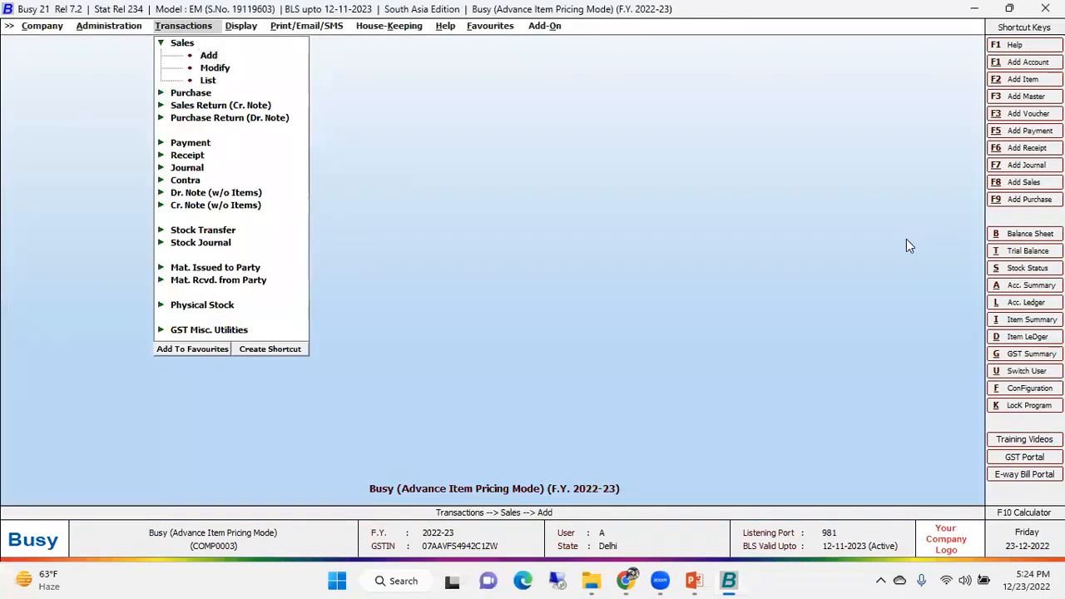
pyautogui.press('Return')
pyautogui.press('Return')
pyautogui.press('Return')
pyautogui.press('Down')
pyautogui.press('Down')
pyautogui.press('Down')
pyautogui.press('Down')
pyautogui.press('Down')
pyautogui.press('Down')
pyautogui.press('Up')
pyautogui.press('Return')
pyautogui.press('Return')
# Add one L.G. Split A/c 1.5 Ton for S.S. & Company, view its item price, and delete the item line.
pyautogui.press('Down')
pyautogui.press('Down')
pyautogui.press('Return')
pyautogui.press('Return')
pyautogui.press('Return')
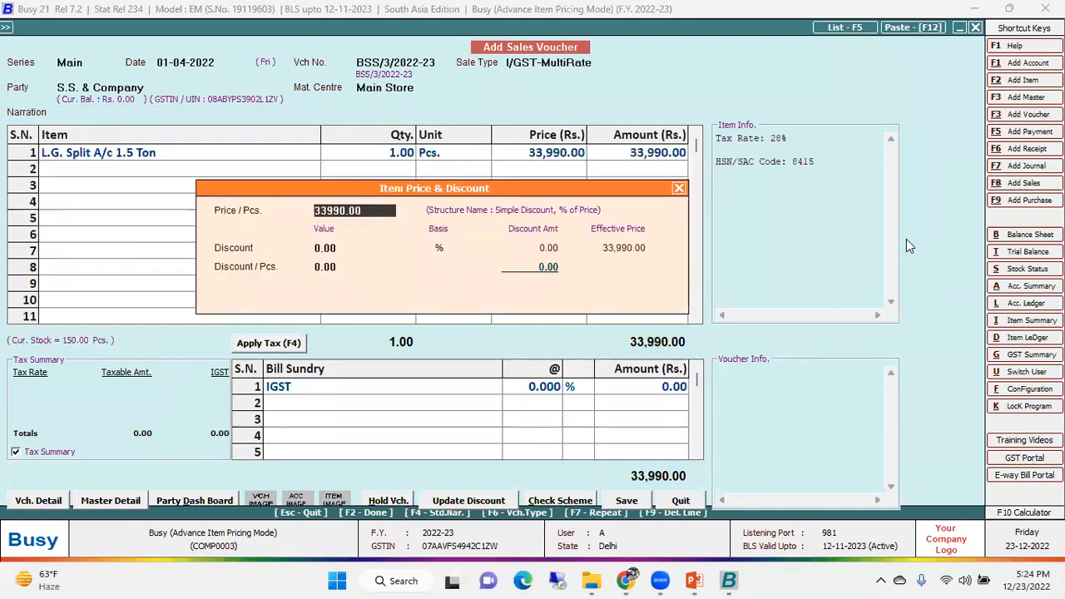
pyautogui.press('Escape')
pyautogui.press('Escape')
pyautogui.press('Escape')
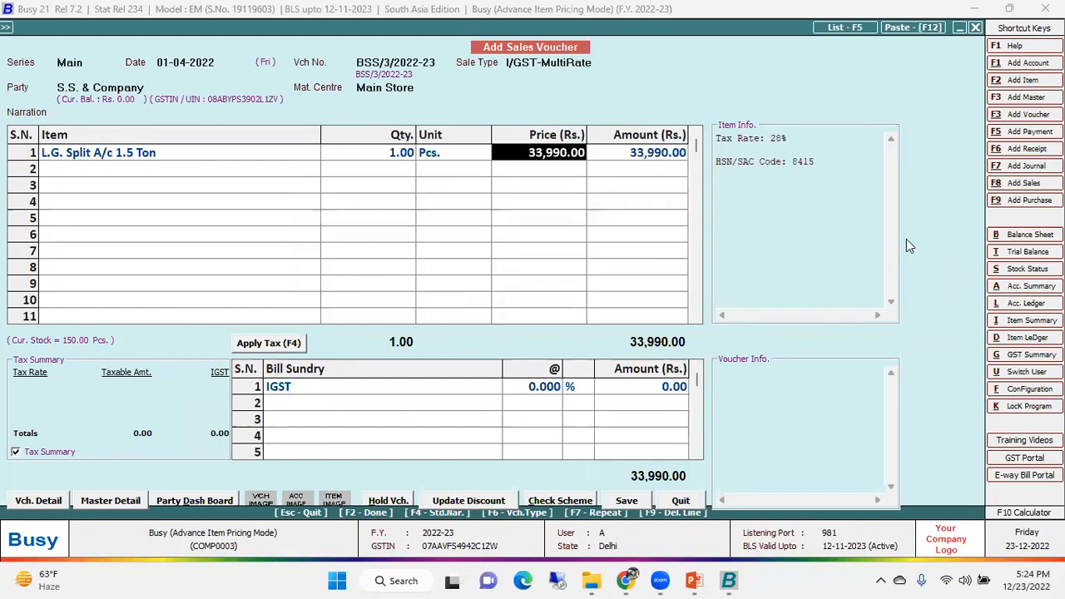
pyautogui.press('F9')
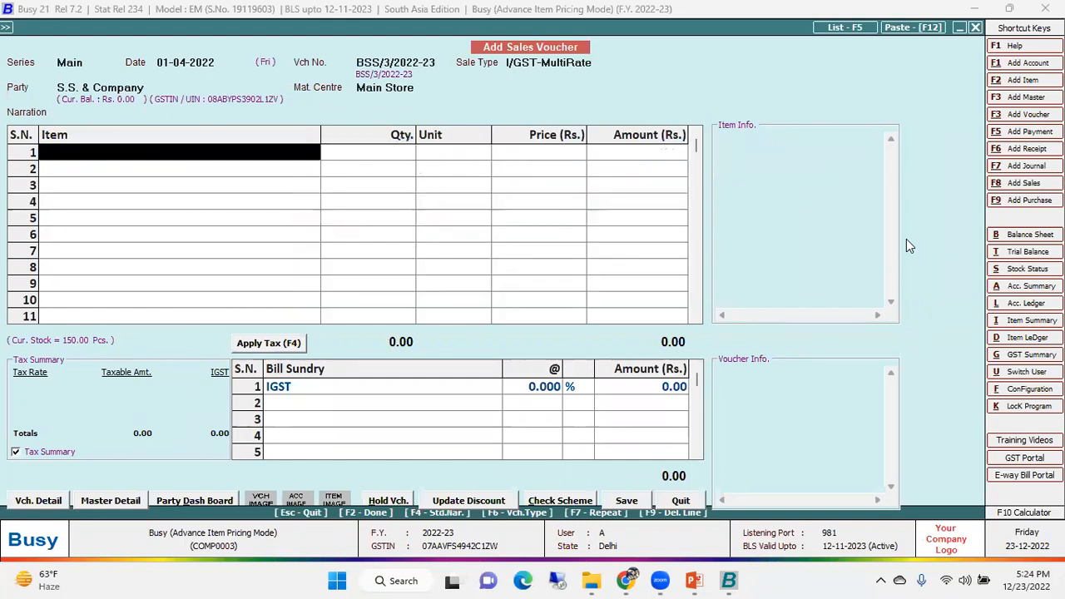
# Change the voucher's party to Delhi Sales Corporations.
pyautogui.press('Up')
pyautogui.press('Up')
pyautogui.press('Up')
pyautogui.write('del')
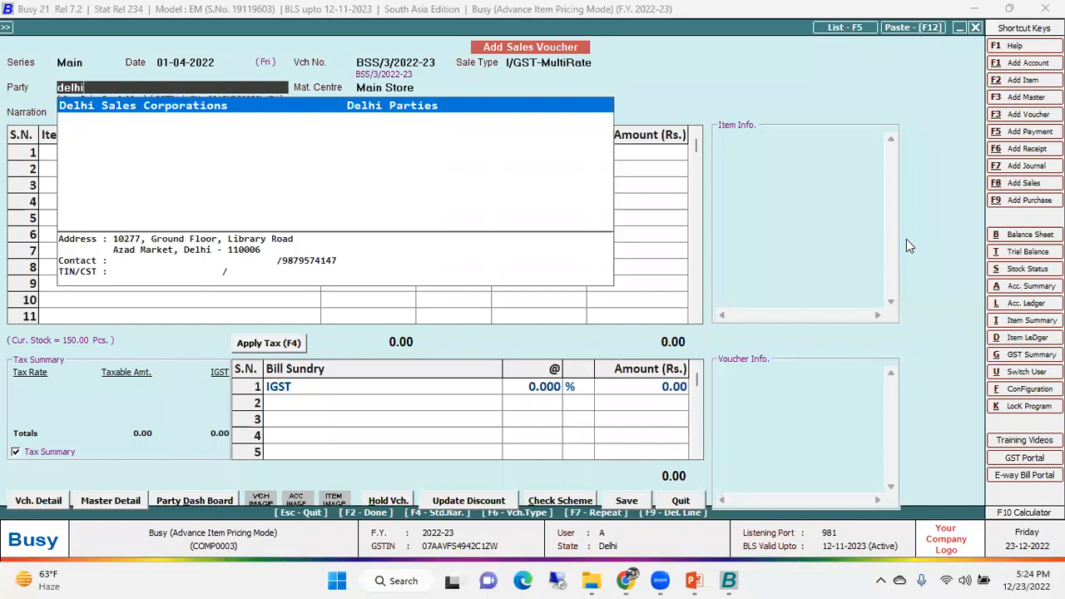
pyautogui.press('Return')
pyautogui.press('Return')
pyautogui.press('Return')
# Add one L.G. Split A/c 1.5 Ton, check its item price and discount, and quit the voucher without saving.
pyautogui.press('Down')
pyautogui.press('Down')
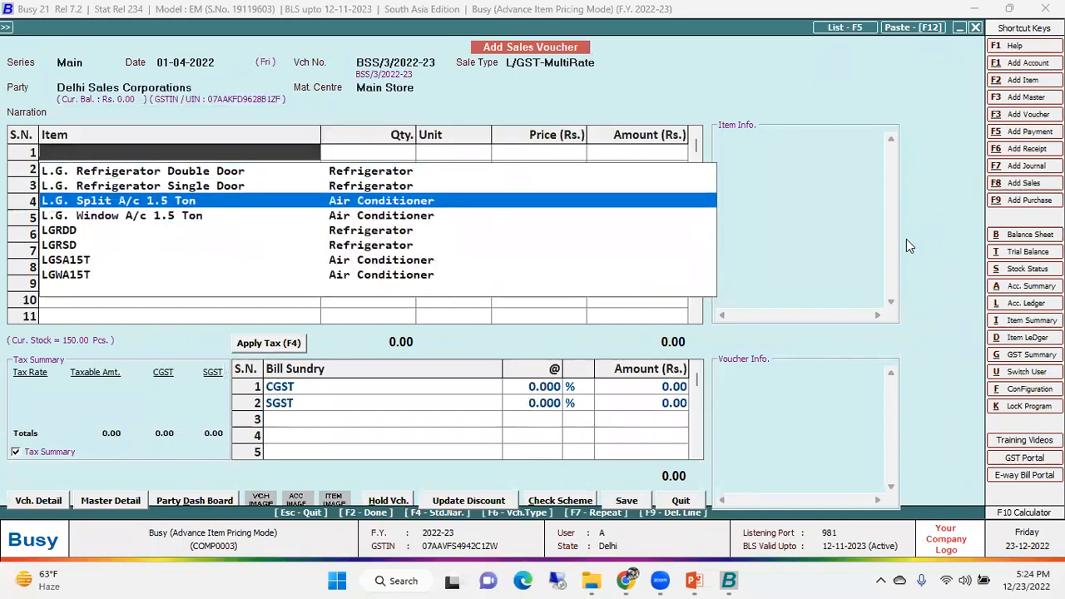
pyautogui.press('Return')
pyautogui.press('Return')
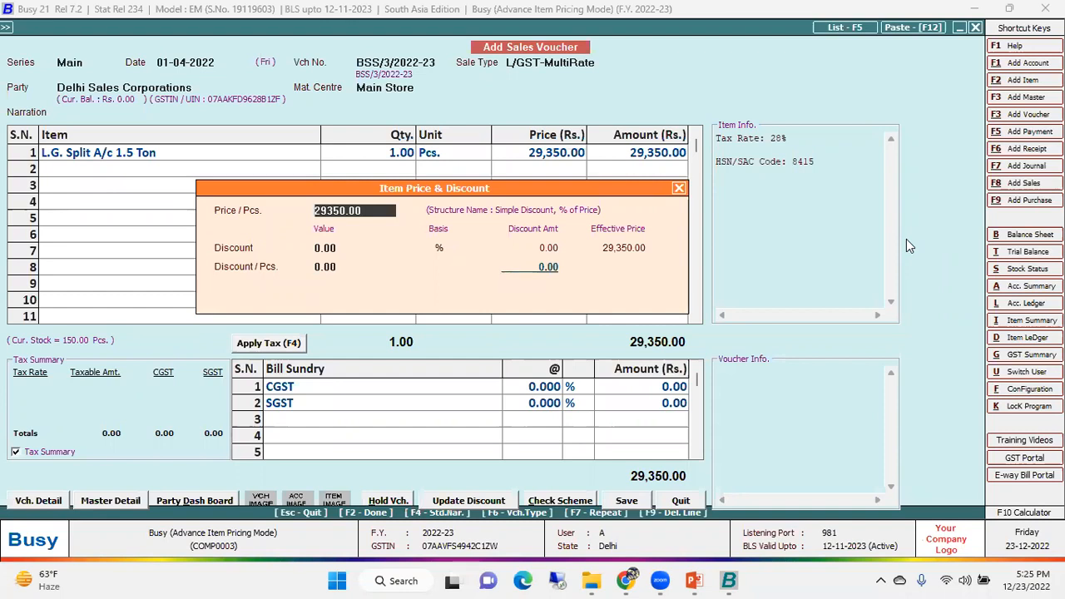
pyautogui.press('Escape')
pyautogui.press('Escape')
pyautogui.press('Return')
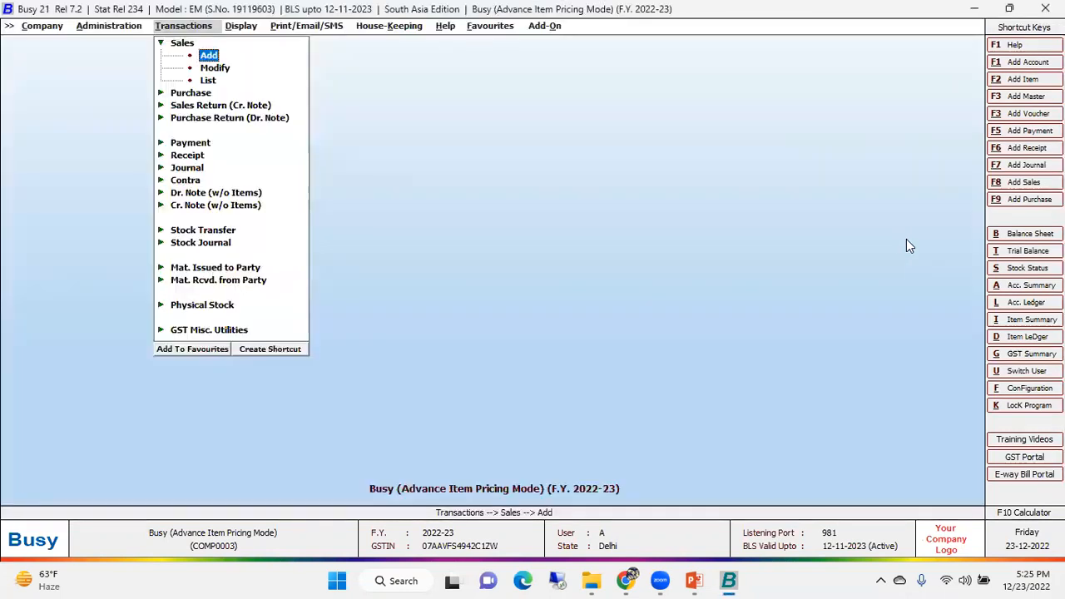
# Open the items pricing mode options in the inventory features configuration.
pyautogui.press('Left')
pyautogui.press('Up')
pyautogui.press('Down')
pyautogui.press('Return')
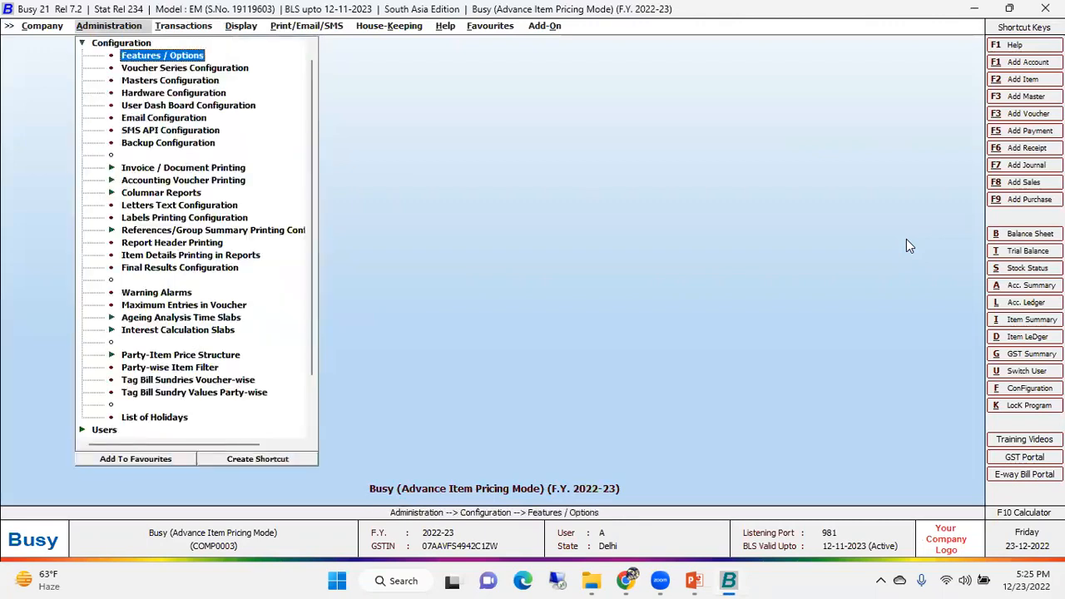
pyautogui.press('Return')
pyautogui.press('Down')
pyautogui.press('Down')
pyautogui.press('Down')
pyautogui.press('Down')
pyautogui.press('Down')
pyautogui.press('Up')
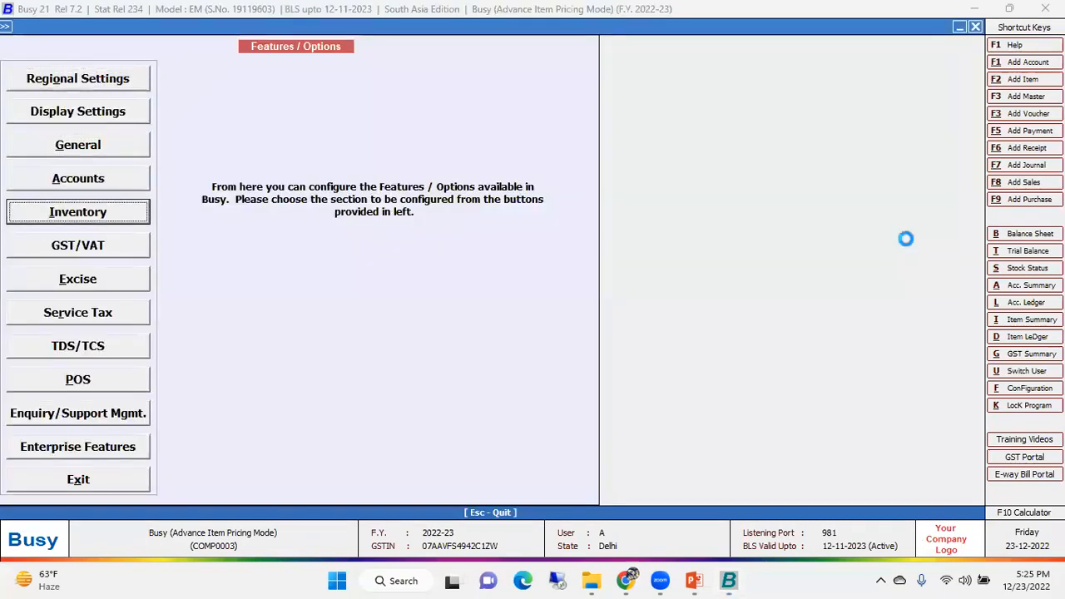
pyautogui.press('Return')
pyautogui.click(574, 498)
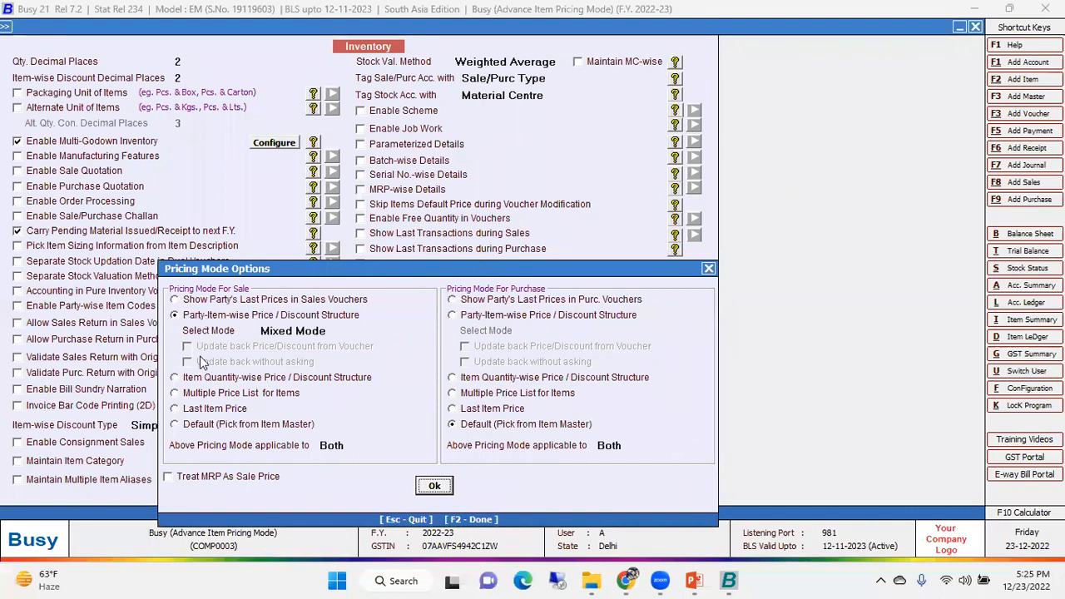
# Set the sale pricing mode to Item Quantity-wise Price / Discount Structure and save the inventory configuration.
pyautogui.click(243, 378)
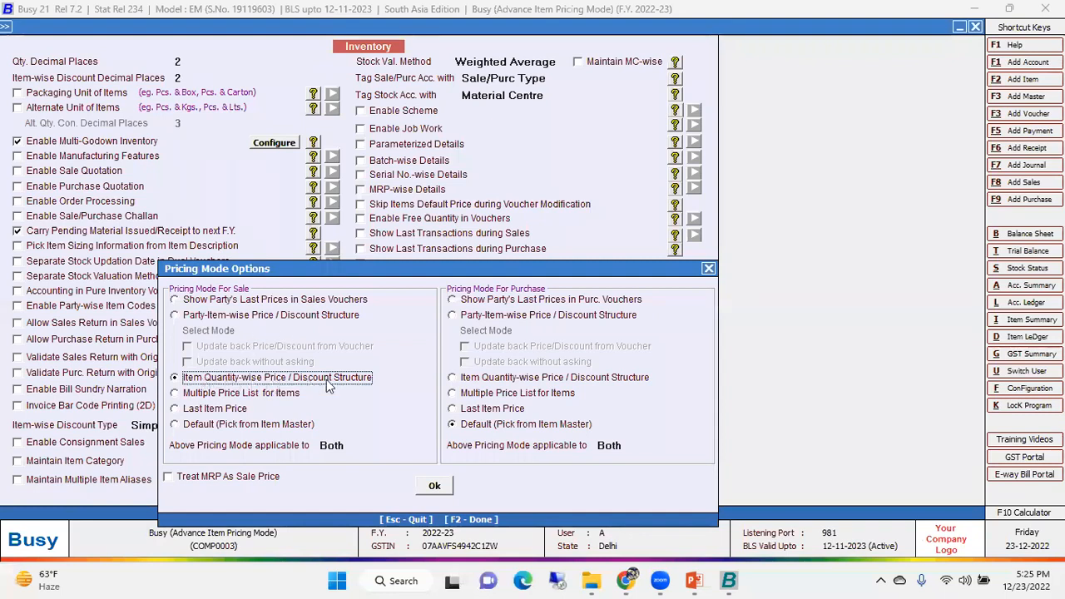
pyautogui.click(434, 485)
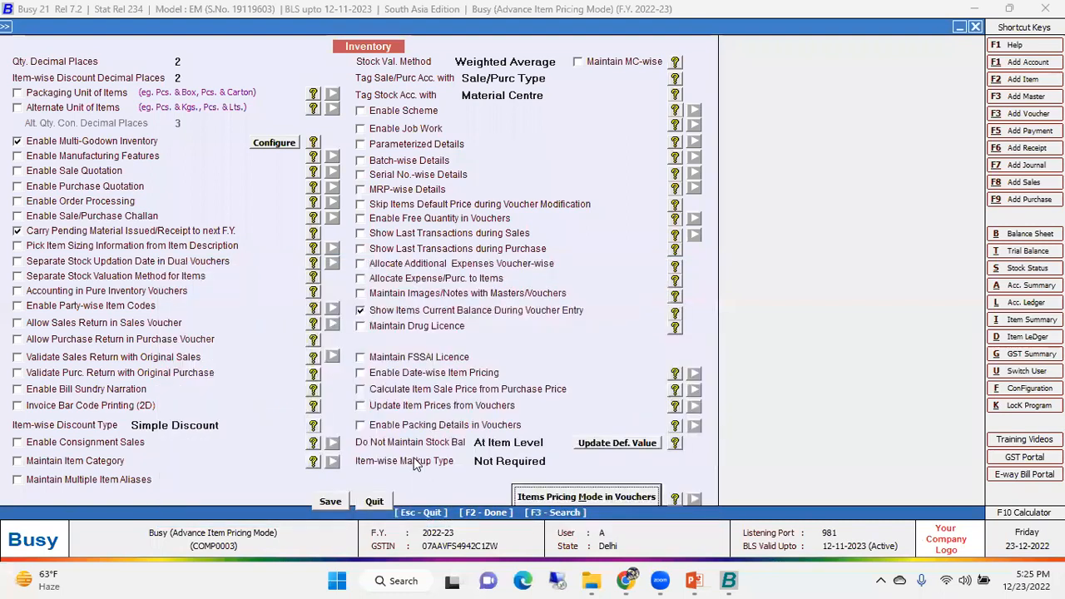
pyautogui.press('F2')
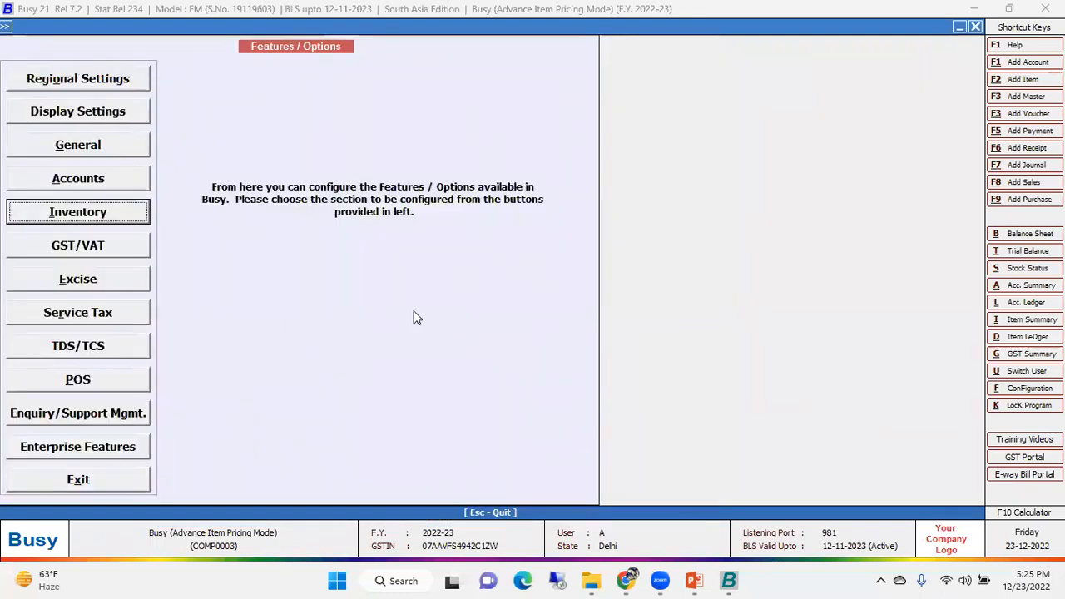
# Open the Item Quantity Discount Structure for sales and set the discount slabs to apply by Item Name.
pyautogui.press('Escape')
pyautogui.press('Down')
pyautogui.press('Down')
pyautogui.press('Down')
pyautogui.press('Down')
pyautogui.press('Down')
pyautogui.press('Down')
pyautogui.press('Down')
pyautogui.press('Down')
pyautogui.press('Down')
pyautogui.press('Down')
pyautogui.press('Down')
pyautogui.press('Down')
pyautogui.press('Down')
pyautogui.press('Down')
pyautogui.press('Down')
pyautogui.press('Down')
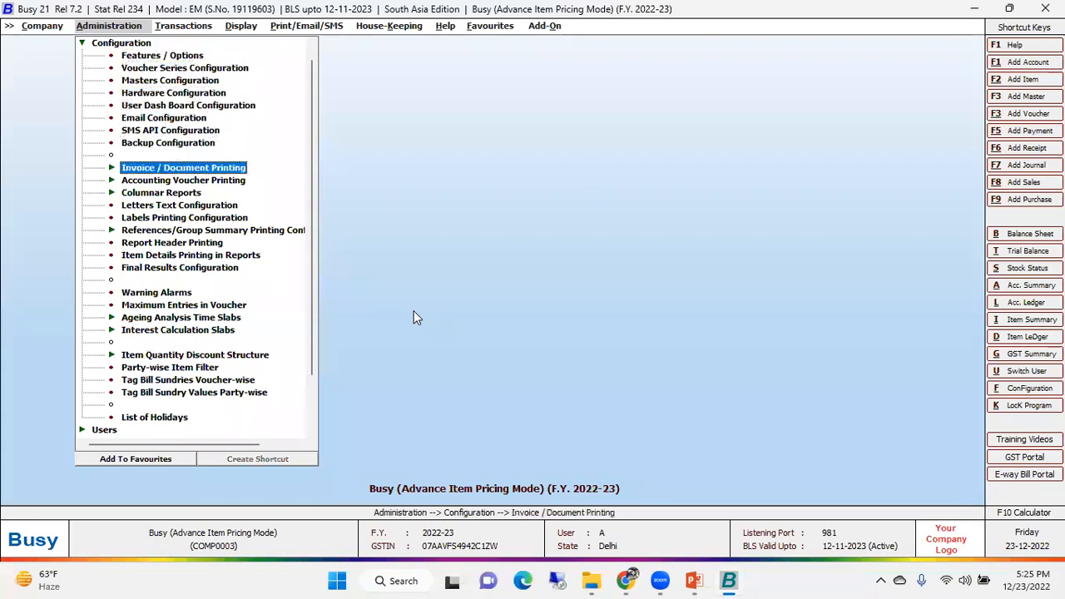
pyautogui.press('Down')
pyautogui.press('Down')
pyautogui.press('Down')
pyautogui.press('Down')
pyautogui.press('Down')
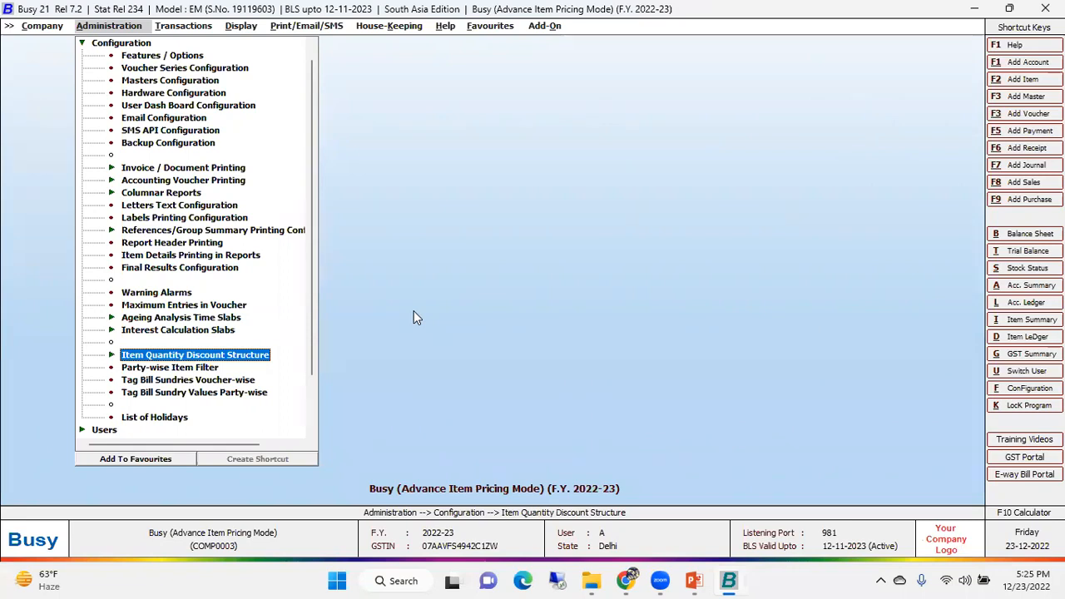
pyautogui.press('Return')
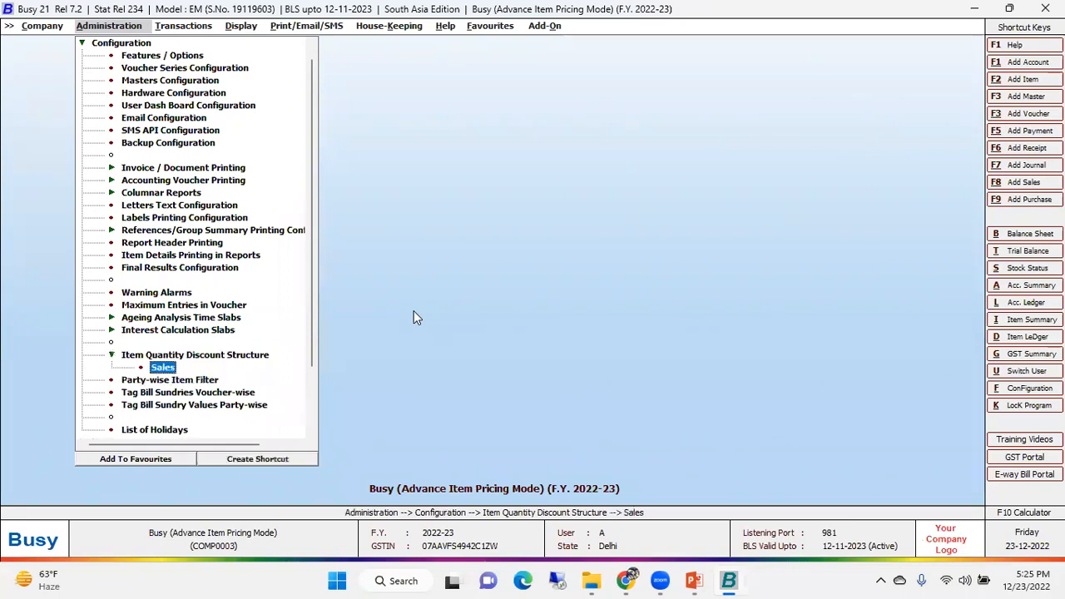
pyautogui.press('Return')
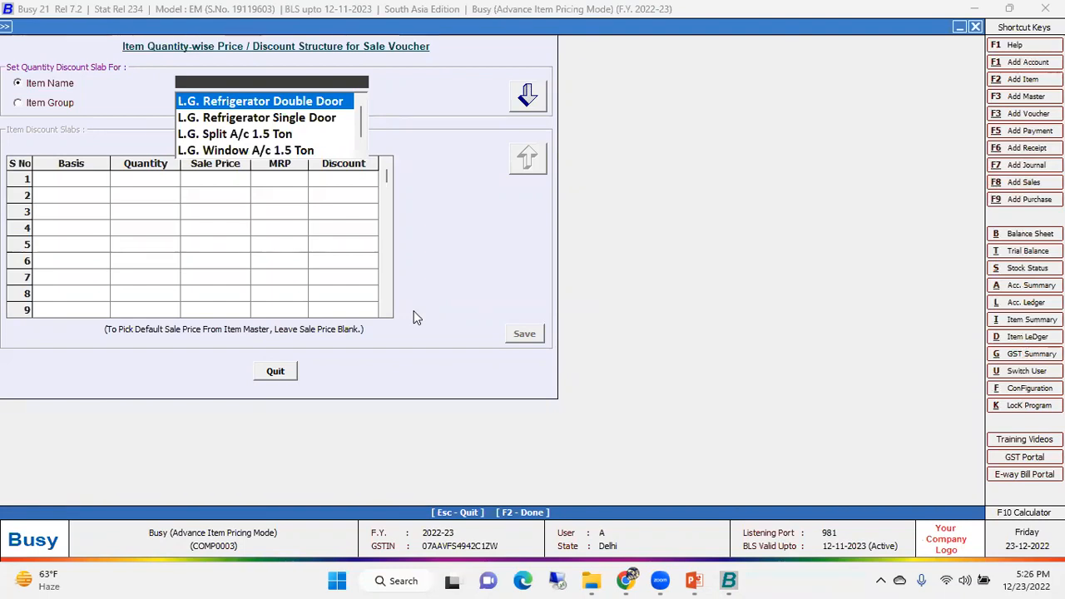
pyautogui.click(40, 102)
pyautogui.click(42, 84)
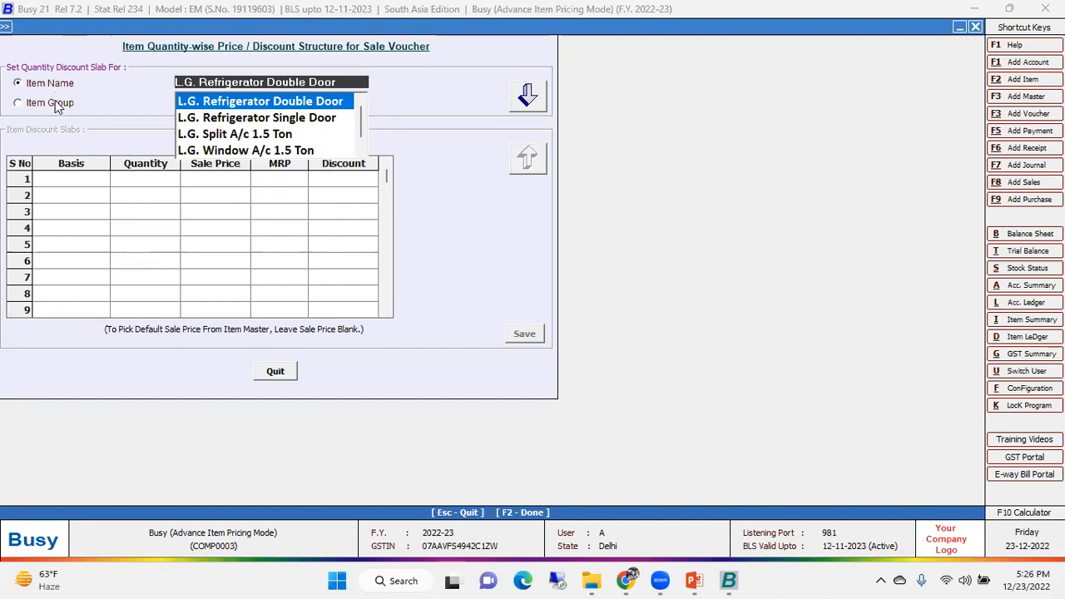
# Keep the quantity discount slabs set by Item Name and select L.G. Refrigerator Single Door for slab entry.
pyautogui.click(56, 86)
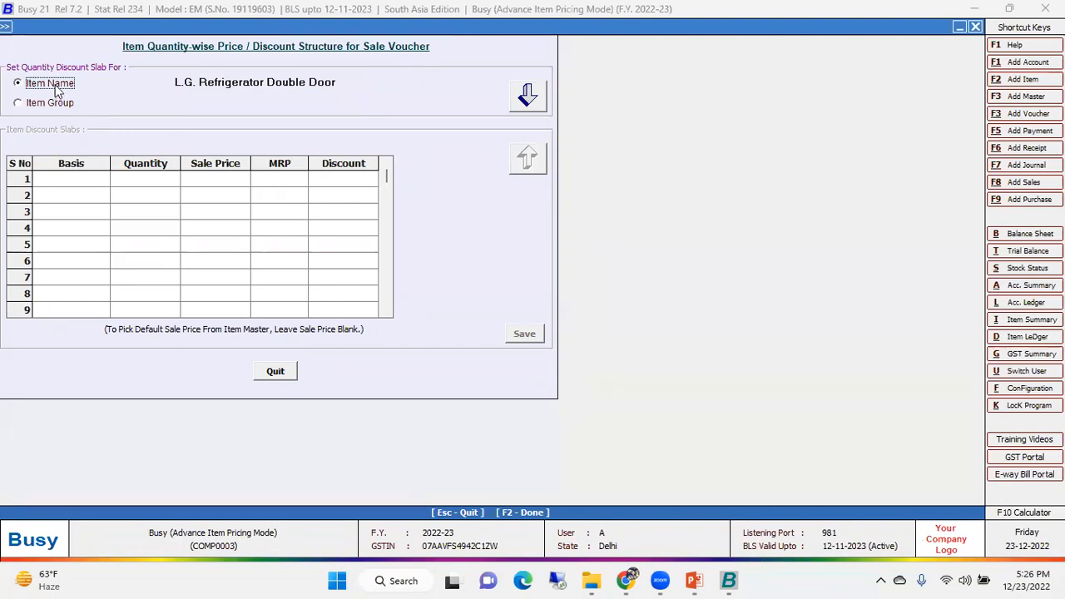
pyautogui.click(58, 107)
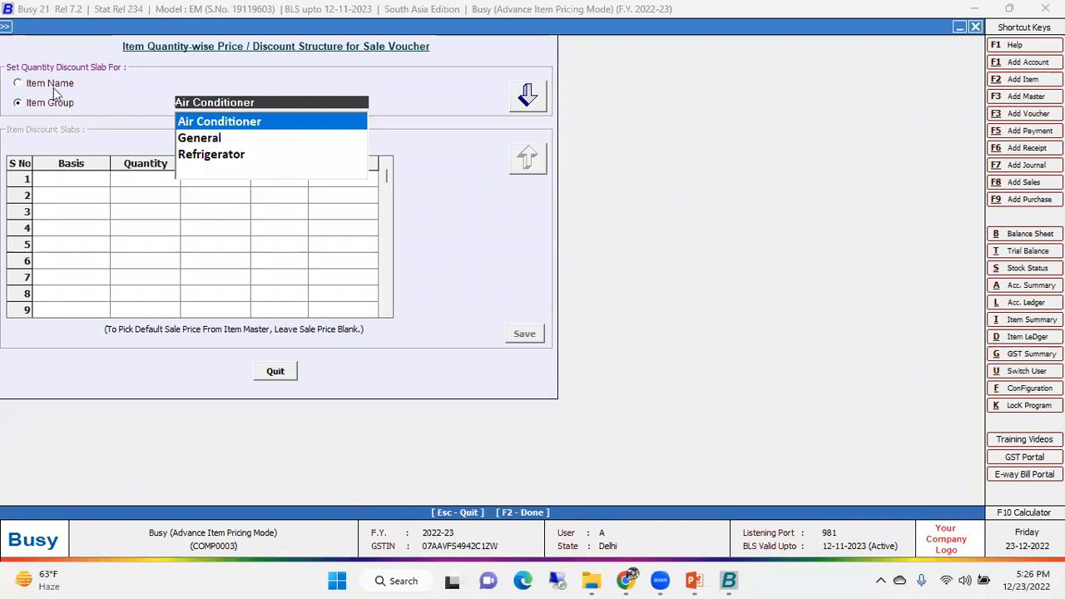
pyautogui.click(55, 86)
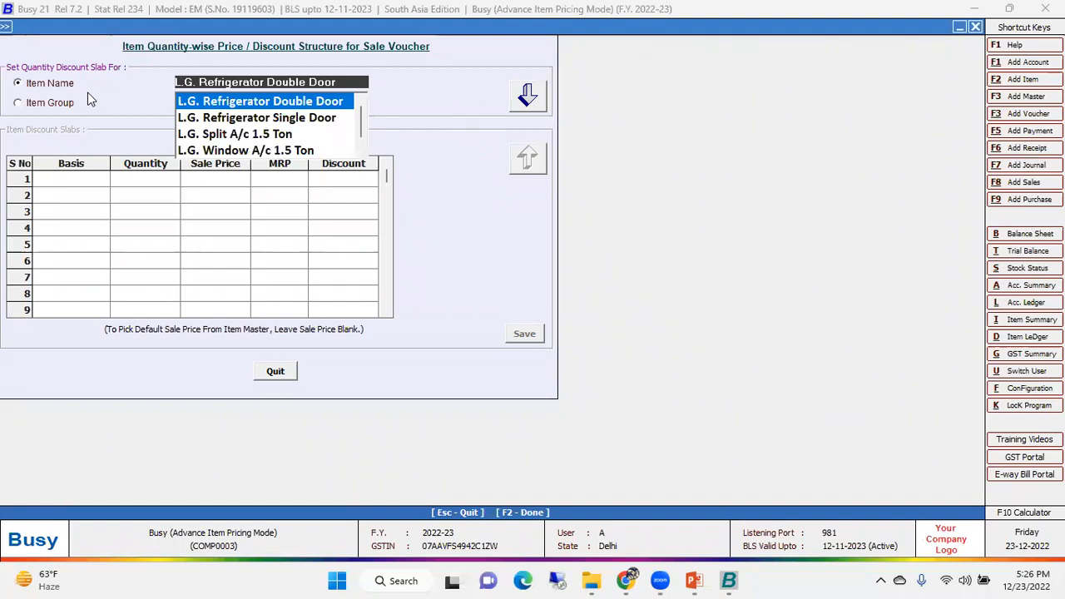
pyautogui.press('Down')
pyautogui.press('Up')
pyautogui.press('Down')
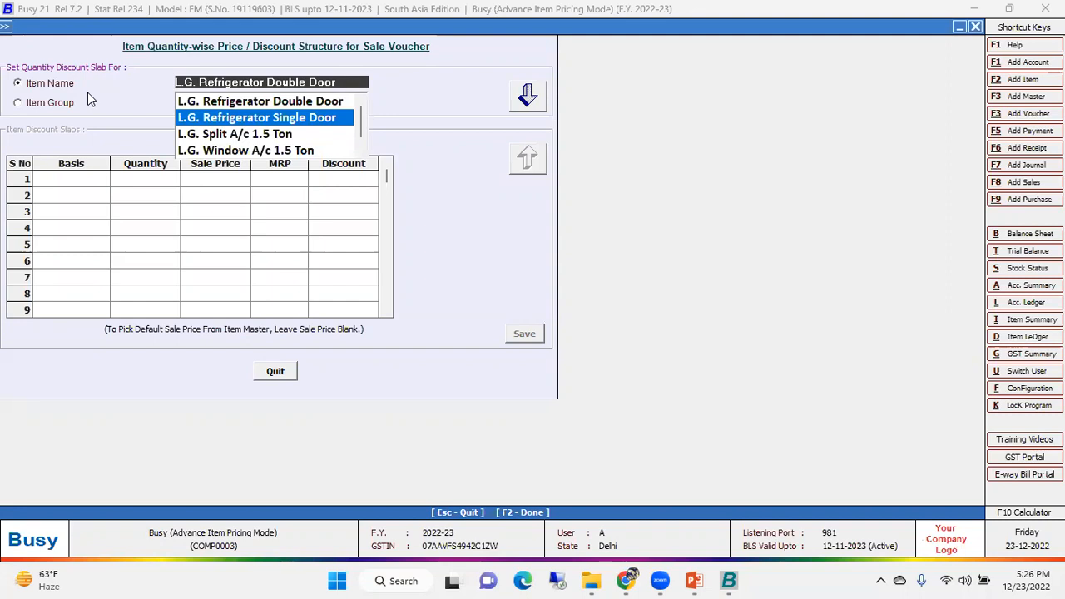
pyautogui.press('Return')
pyautogui.press('Return')
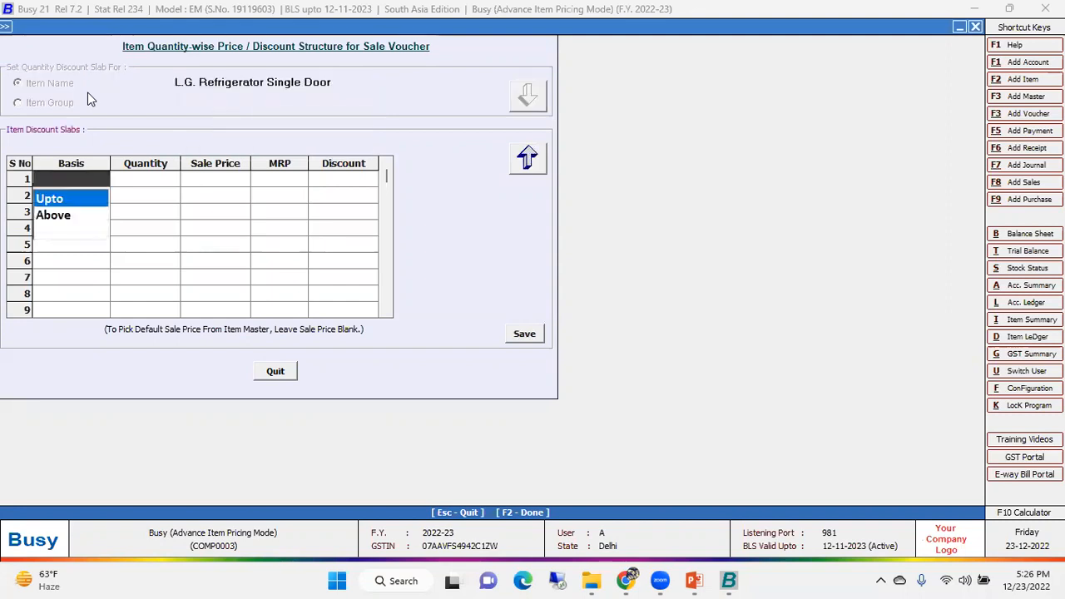
# Enter the first slab for the single-door refrigerator: Upto quantity 5, sale price 30,120 and discount 5.
pyautogui.press('Return')
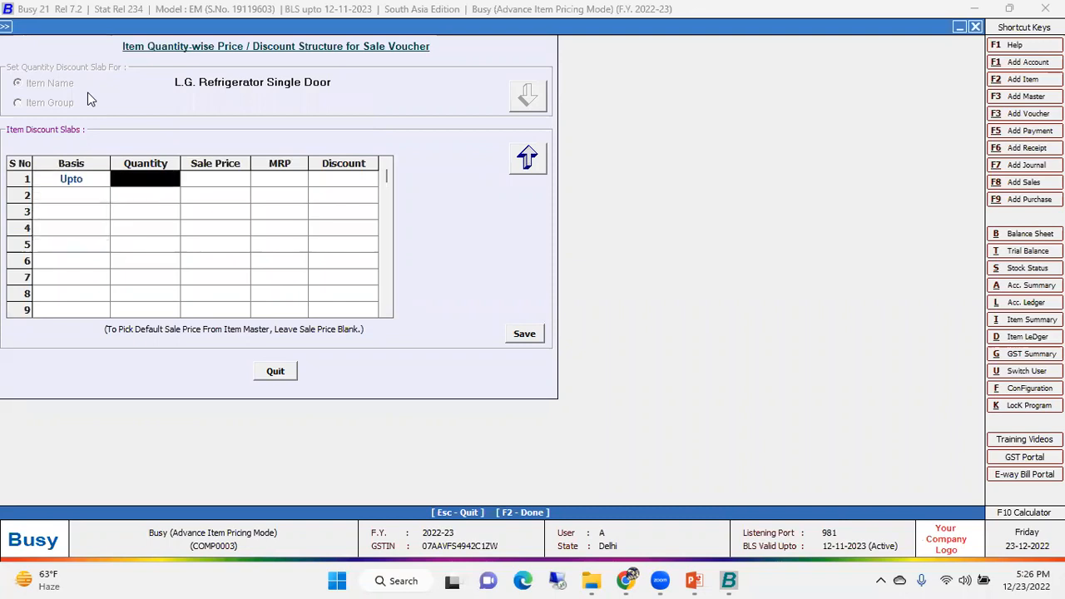
pyautogui.write('5')
pyautogui.press('Return')
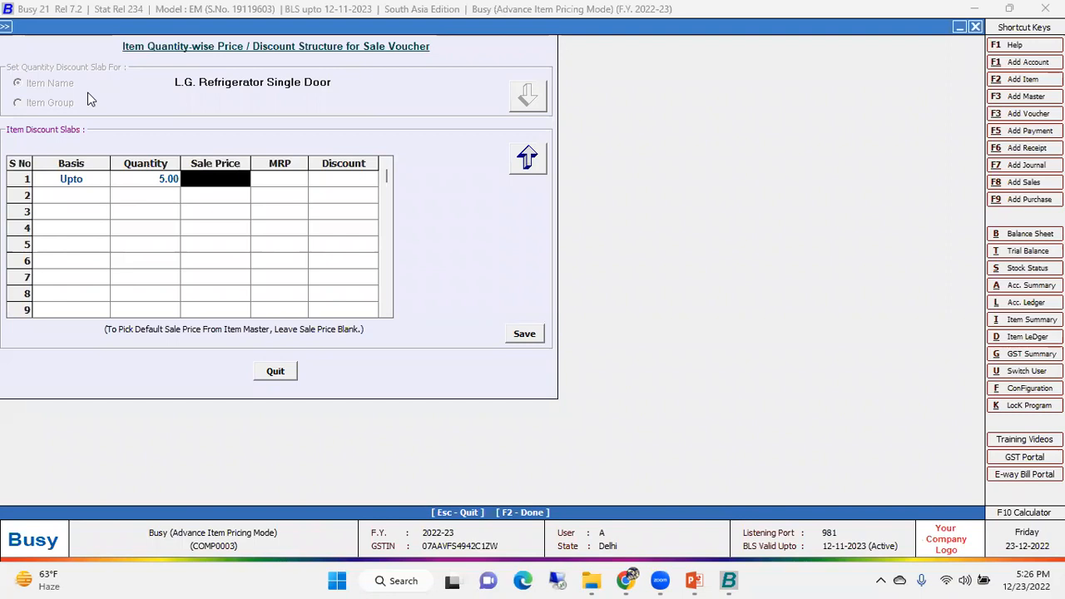
pyautogui.write('30,')
pyautogui.write('120')
pyautogui.press('Return')
pyautogui.press('Return')
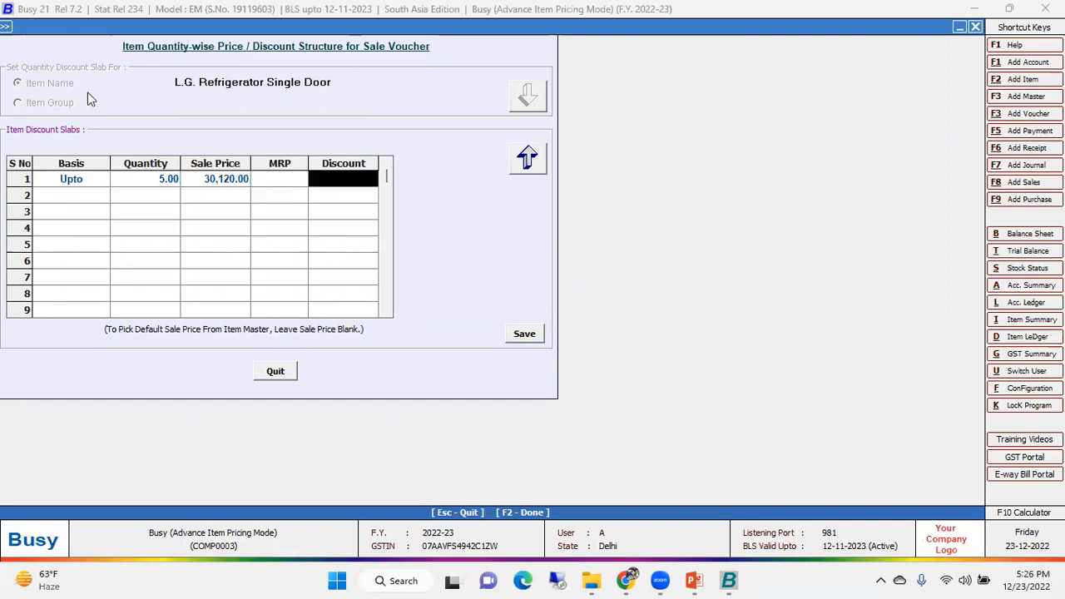
pyautogui.write('5')
pyautogui.press('Return')
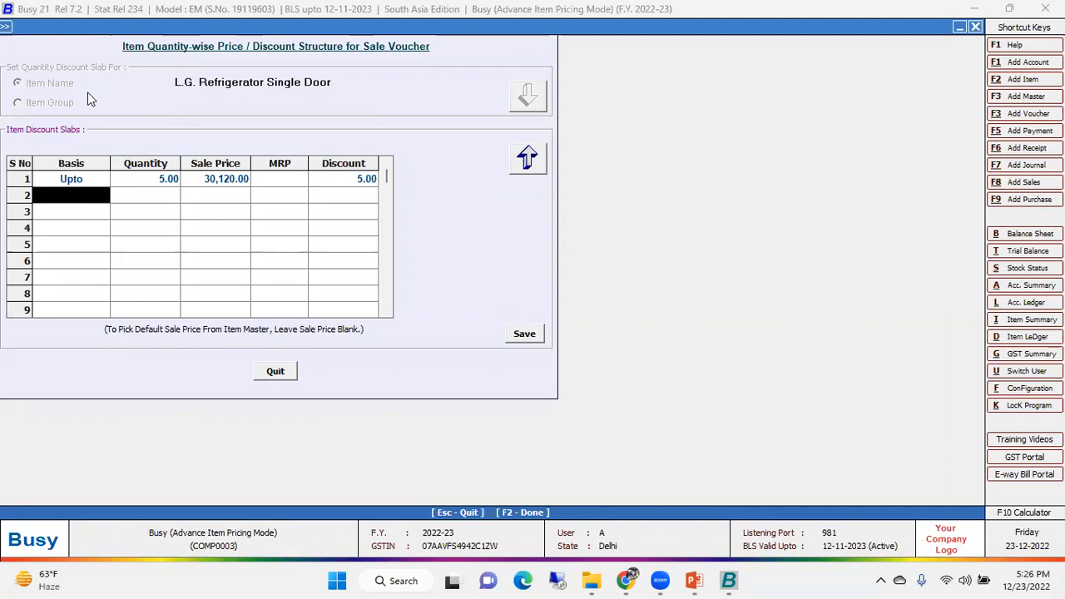
# Enter the second slab as Above quantity 6, sale price 28,750 and discount 10, and save the structure.
pyautogui.press('Down')
pyautogui.press('Down')
pyautogui.press('Return')
pyautogui.write('6')
pyautogui.press('Return')
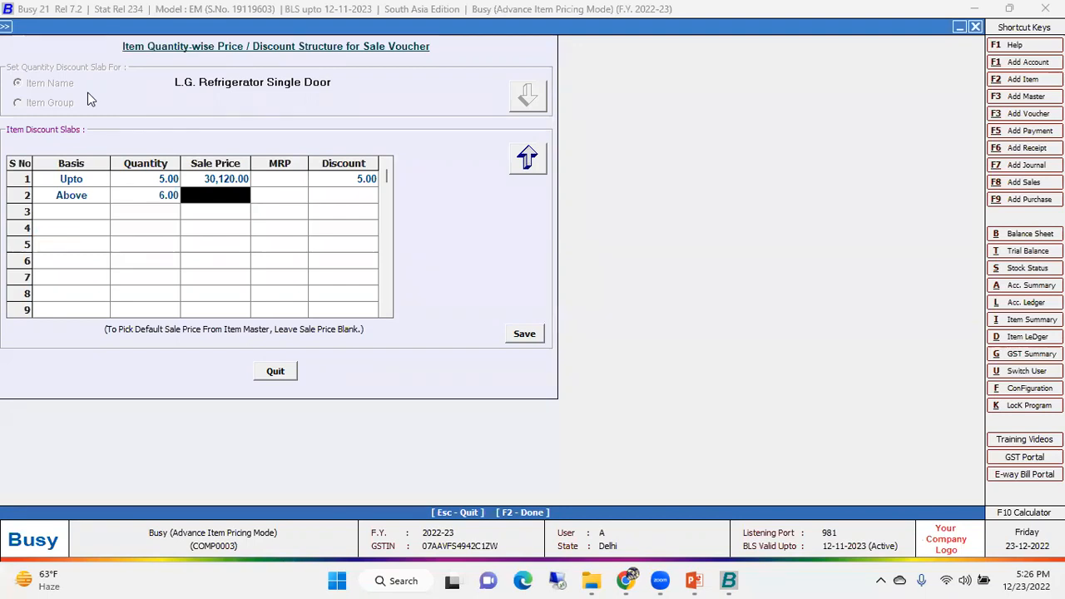
pyautogui.write('28')
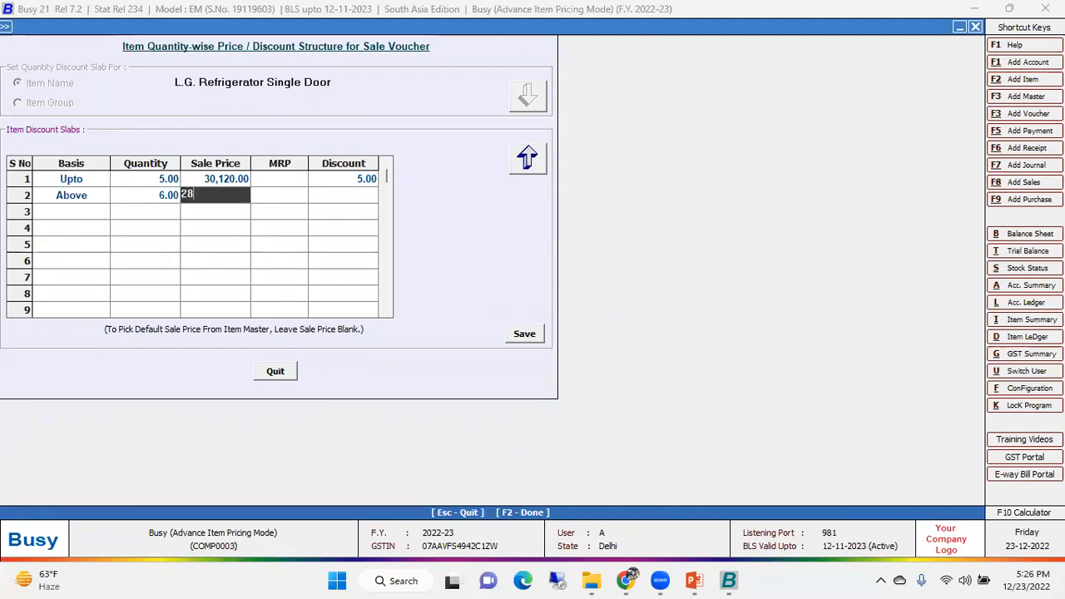
pyautogui.write(',750')
pyautogui.press('Return')
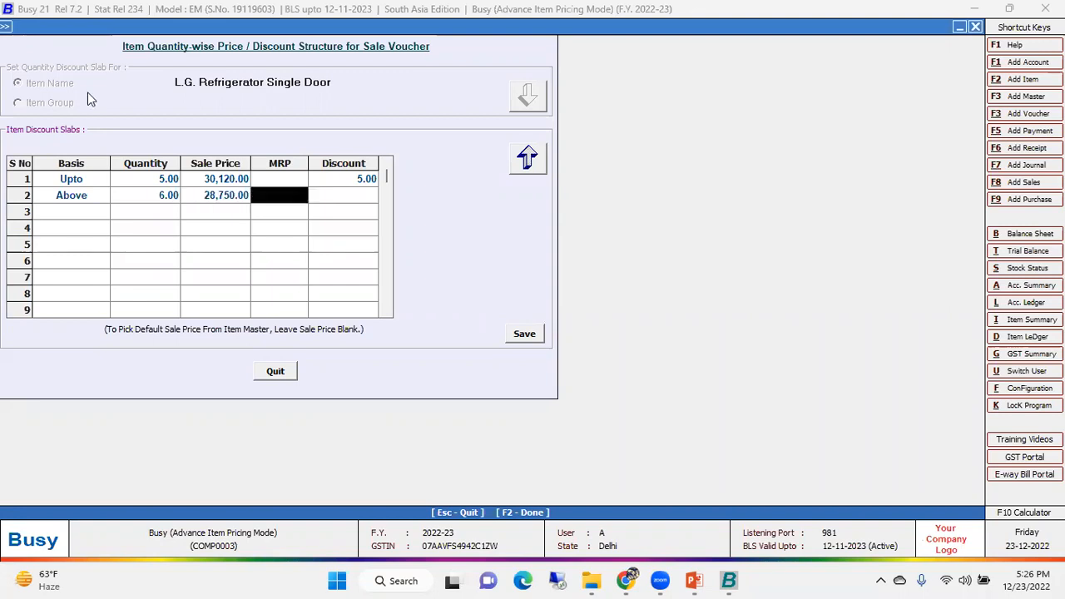
pyautogui.press('Return')
pyautogui.write('10')
pyautogui.press('Return')
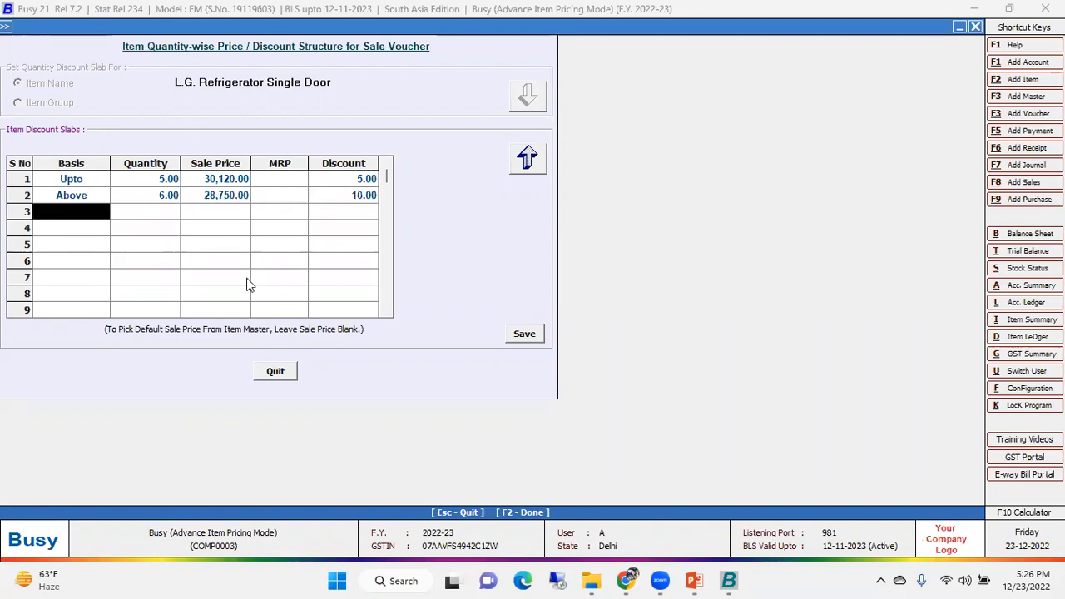
pyautogui.click(522, 334)
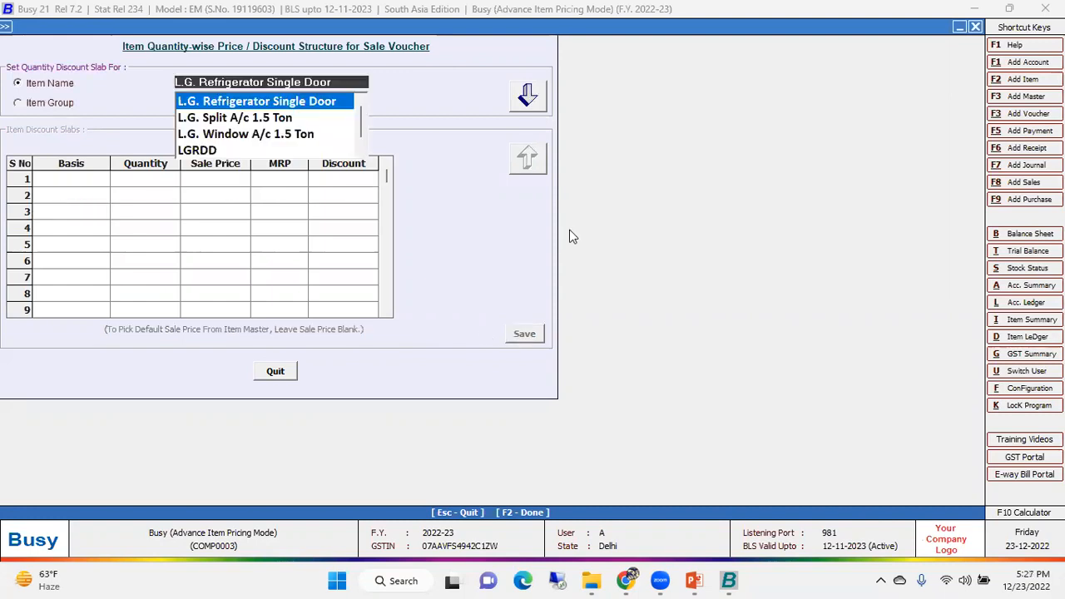
# Quit the discount structure and start a new sales voucher for the party Busy Infotech Pvt. Ltd.
pyautogui.press('Escape')
pyautogui.press('Return')
pyautogui.press('Right')
pyautogui.press('Return')
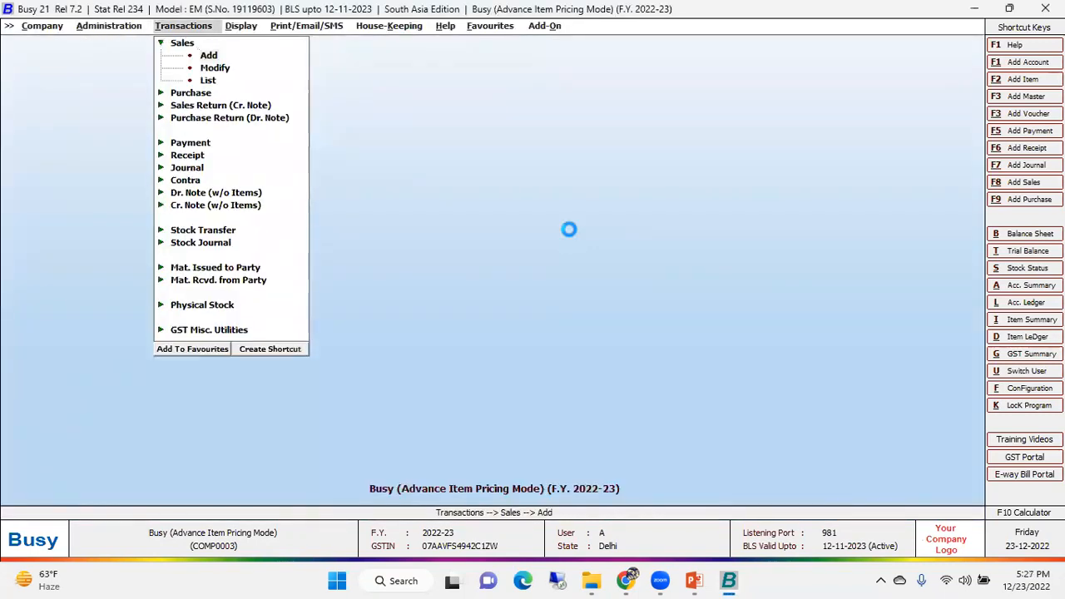
pyautogui.press('Return')
pyautogui.press('Down')
pyautogui.press('Up')
pyautogui.press('Return')
pyautogui.press('Return')
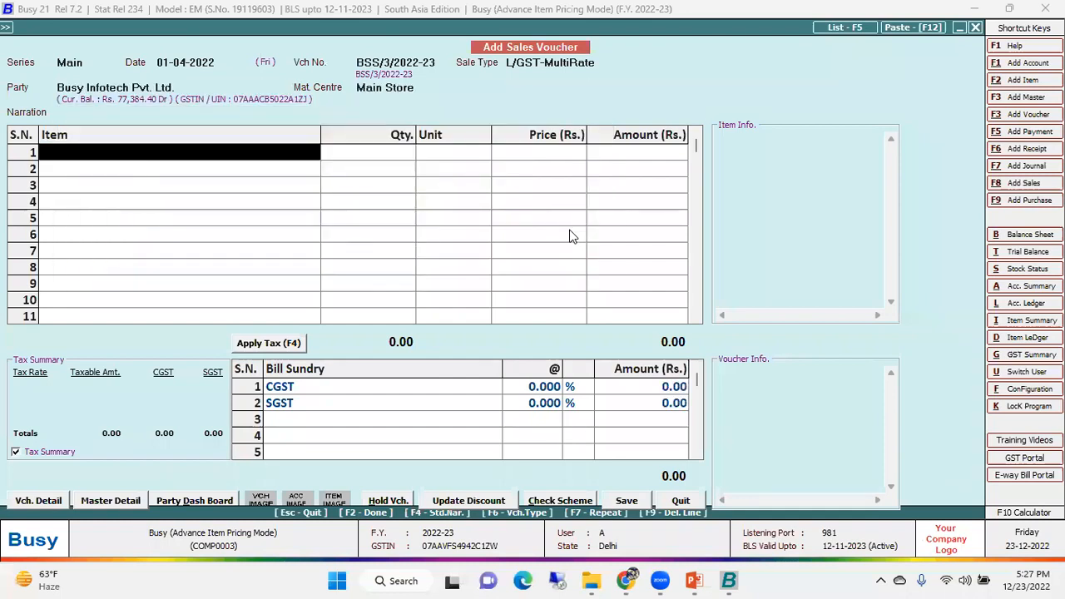
# Add one L.G. Refrigerator Single Door to the voucher and check its item price and discount.
pyautogui.press('Down')
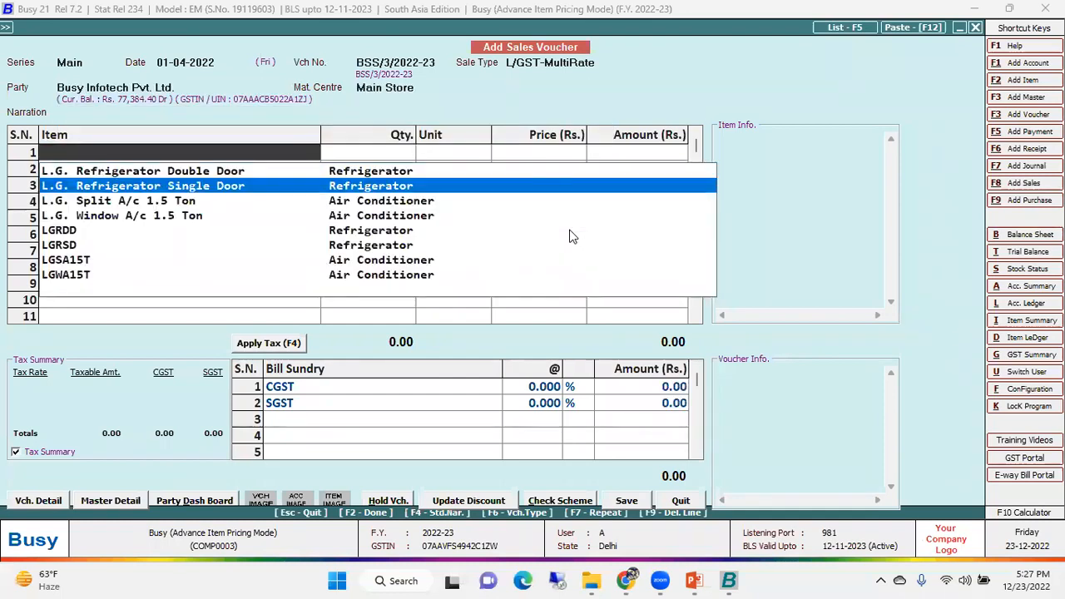
pyautogui.press('Return')
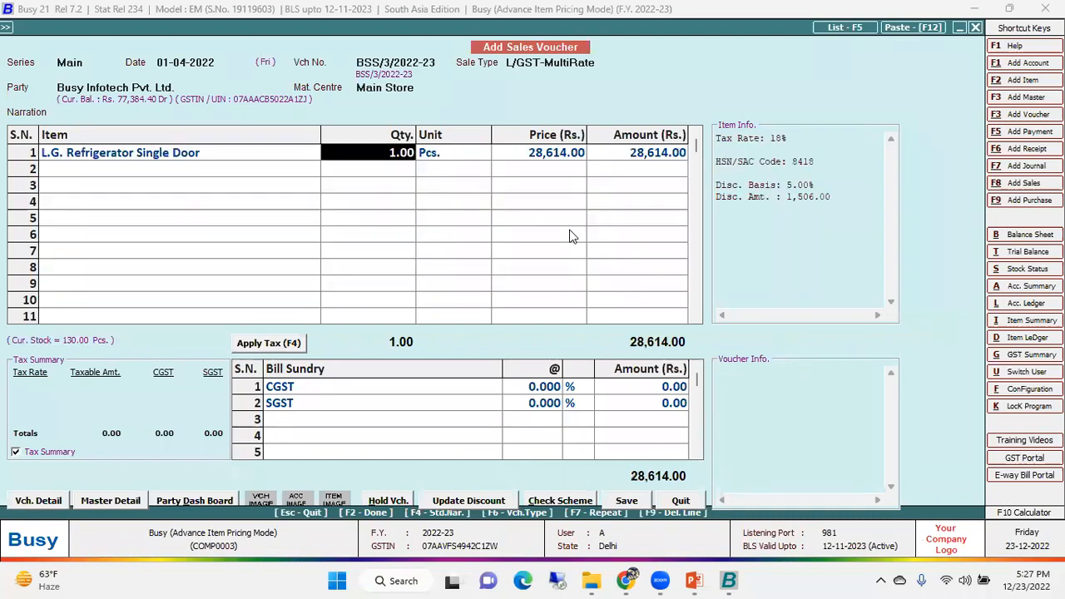
pyautogui.press('Return')
pyautogui.press('Return')
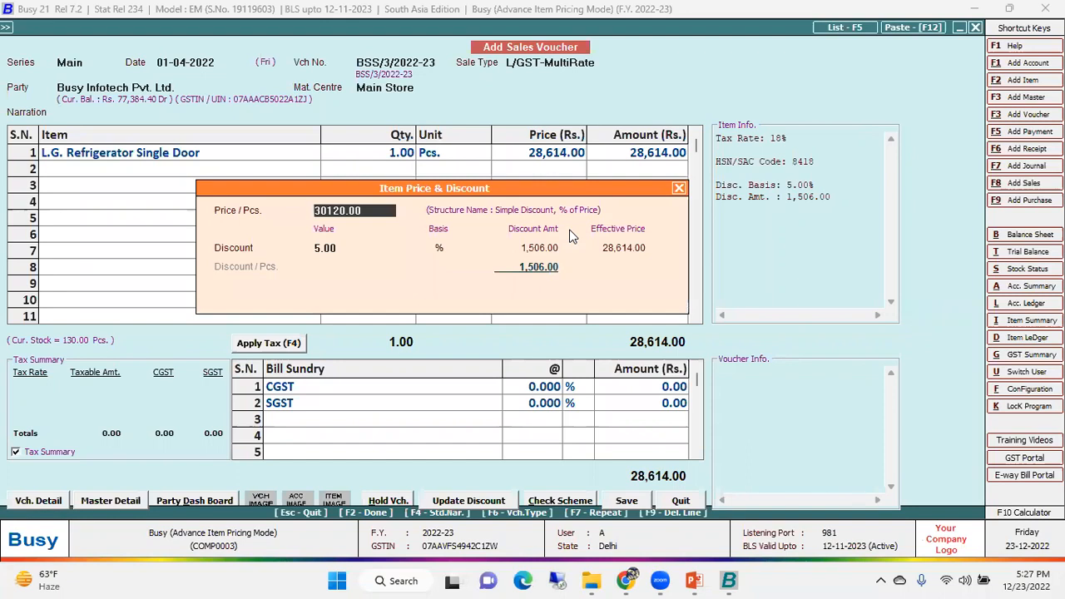
pyautogui.press('Escape')
# Recheck the item price and discount of the single-piece refrigerator line and return to its quantity.
pyautogui.press('Left')
pyautogui.press('Left')
pyautogui.press('Left')
pyautogui.press('Return')
pyautogui.press('Return')
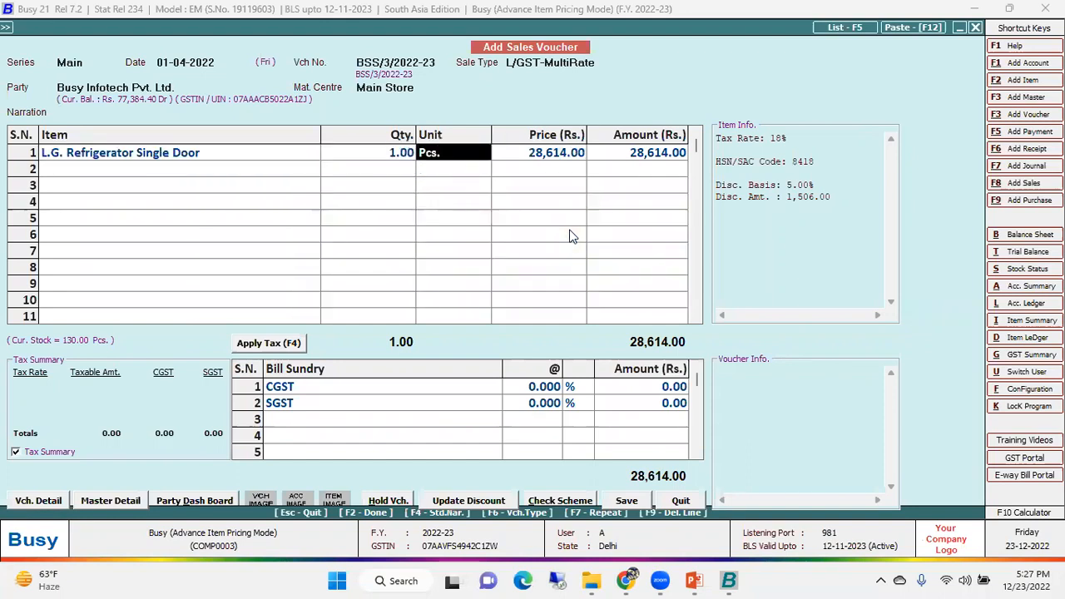
pyautogui.press('Left')
pyautogui.press('Return')
pyautogui.press('Return')
pyautogui.press('Escape')
pyautogui.press('Left')
pyautogui.press('Left')
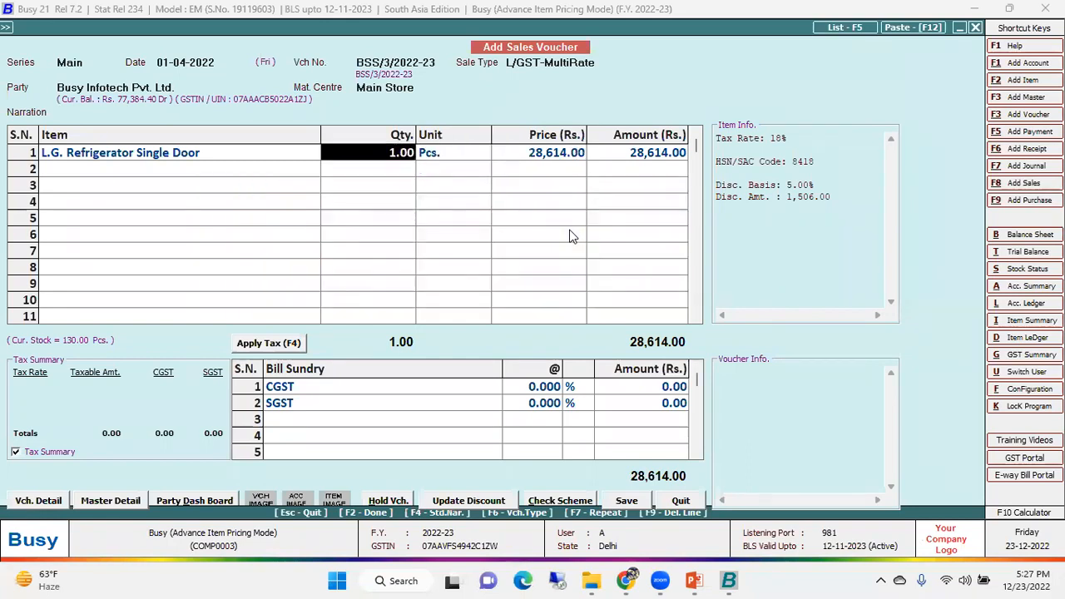
# Set the refrigerator quantity to 6 and check which price and discount are applied.
pyautogui.write('6')
pyautogui.press('Return')
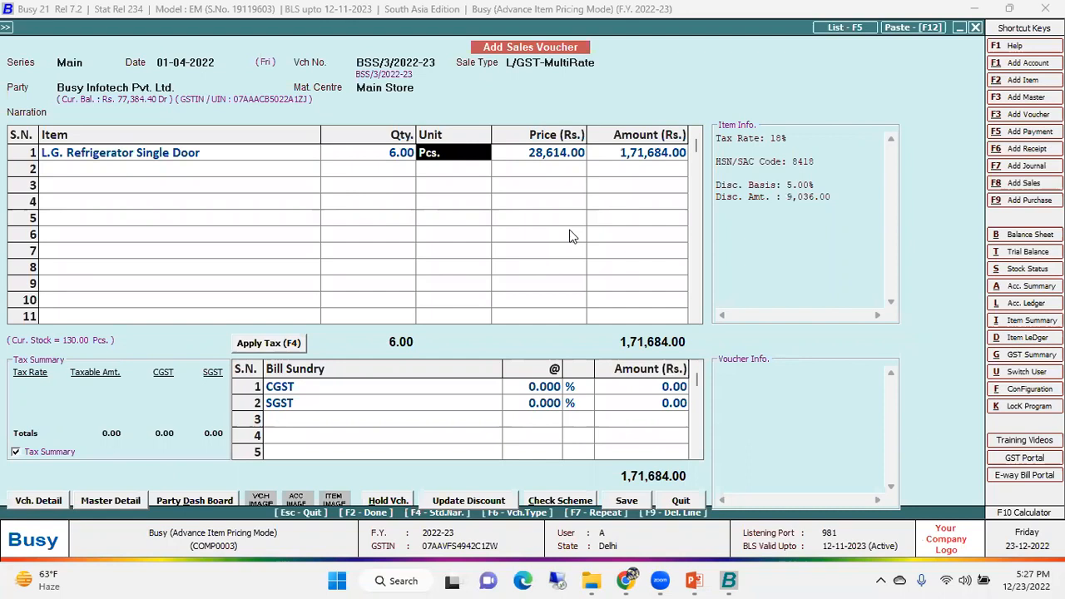
pyautogui.press('Return')
pyautogui.press('Return')
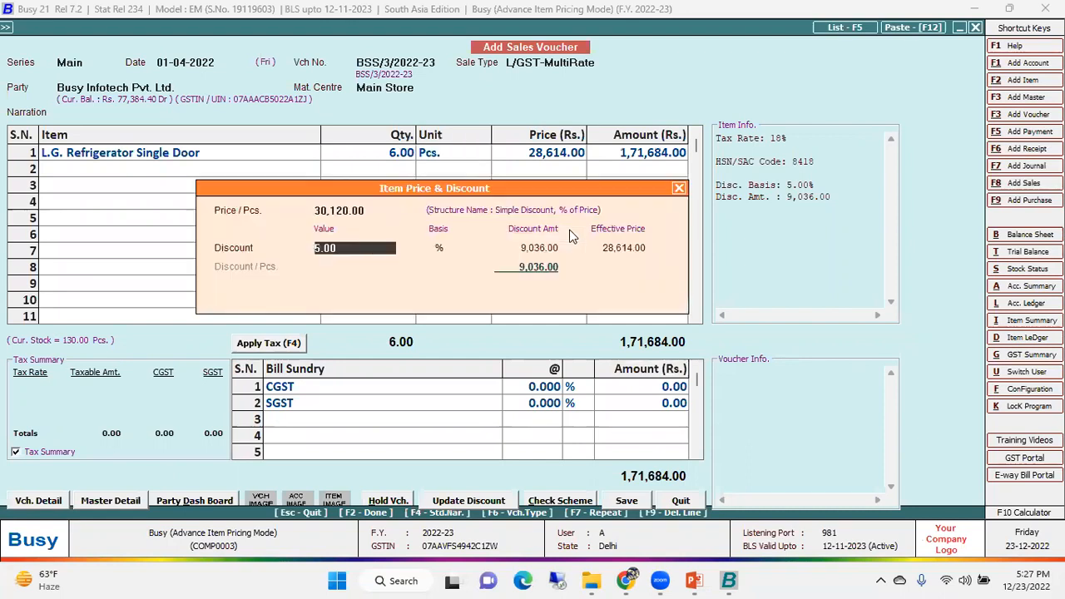
pyautogui.press('Return')
# Reselect L.G. Refrigerator Single Door, set its quantity to 8 and check its item price and discount.
pyautogui.press('Left')
pyautogui.press('Left')
pyautogui.press('Left')
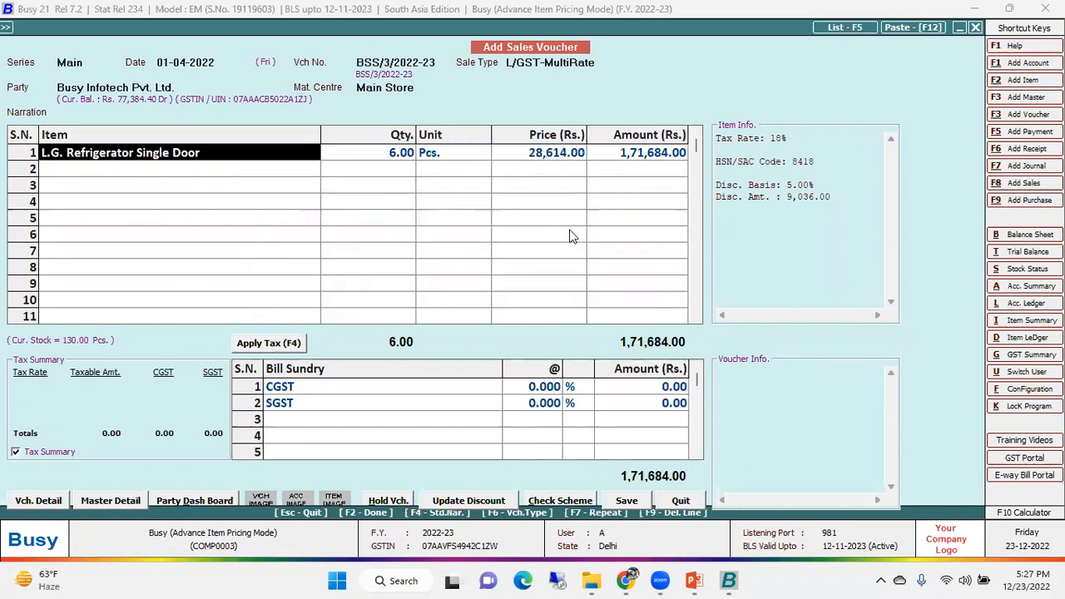
pyautogui.press('Return')
pyautogui.press('Return')
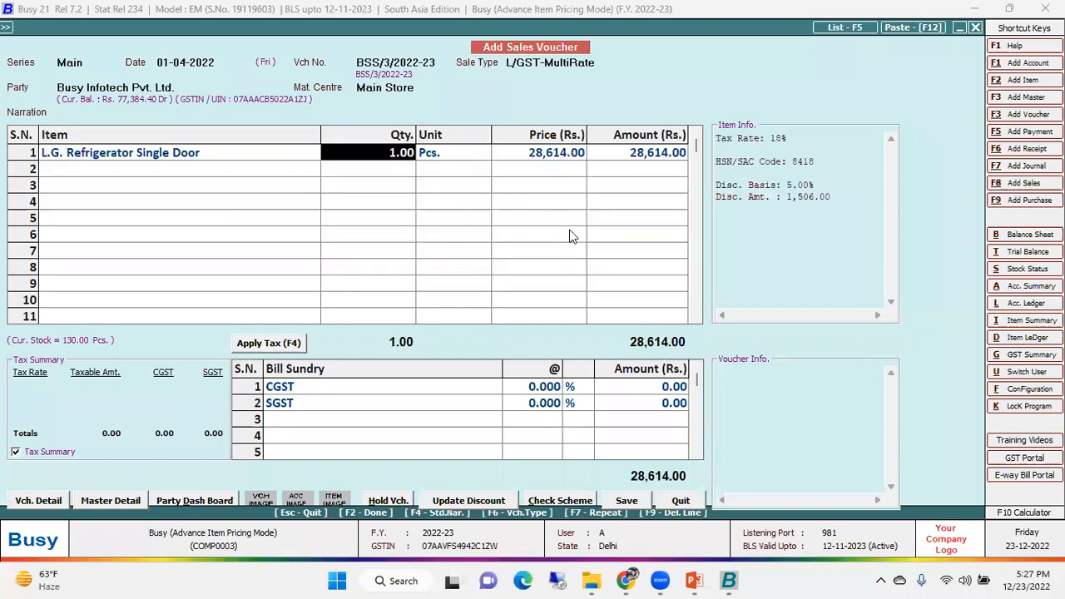
pyautogui.write('8')
pyautogui.press('Return')
pyautogui.press('Return')
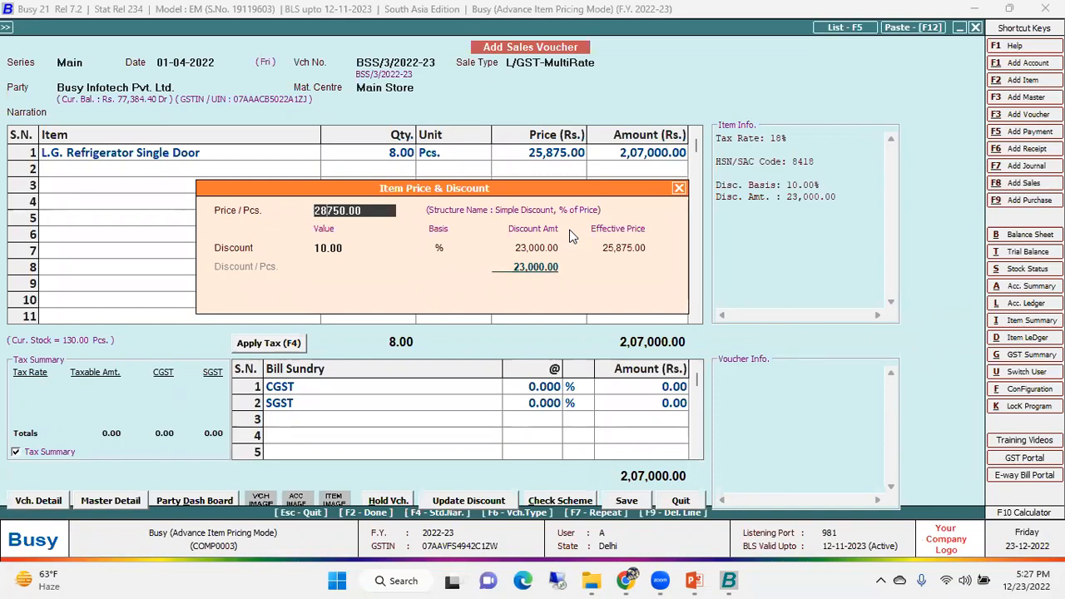
# Quit the voucher without saving and reopen the Item Quantity Discount Structure for sales.
pyautogui.press('Escape')
pyautogui.press('Escape')
pyautogui.press('Escape')
pyautogui.press('Escape')
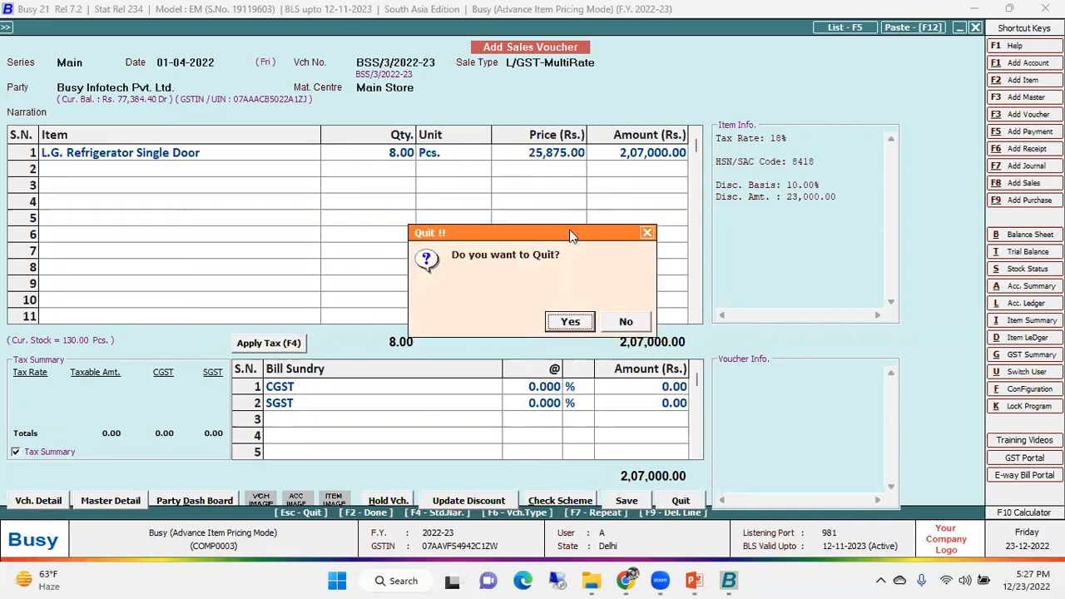
pyautogui.press('Return')
pyautogui.press('Return')
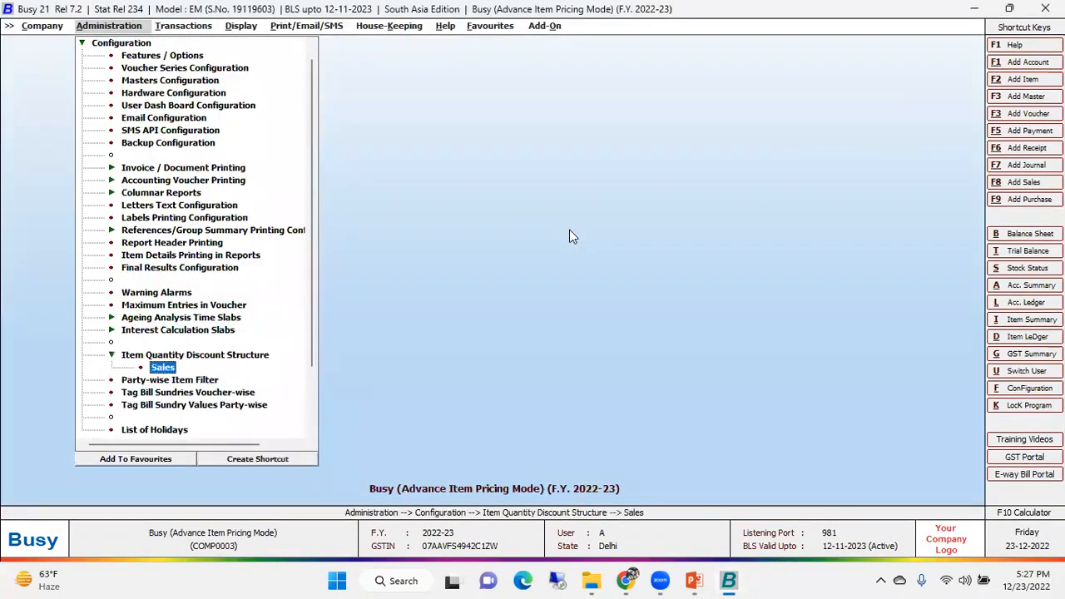
pyautogui.press('Return')
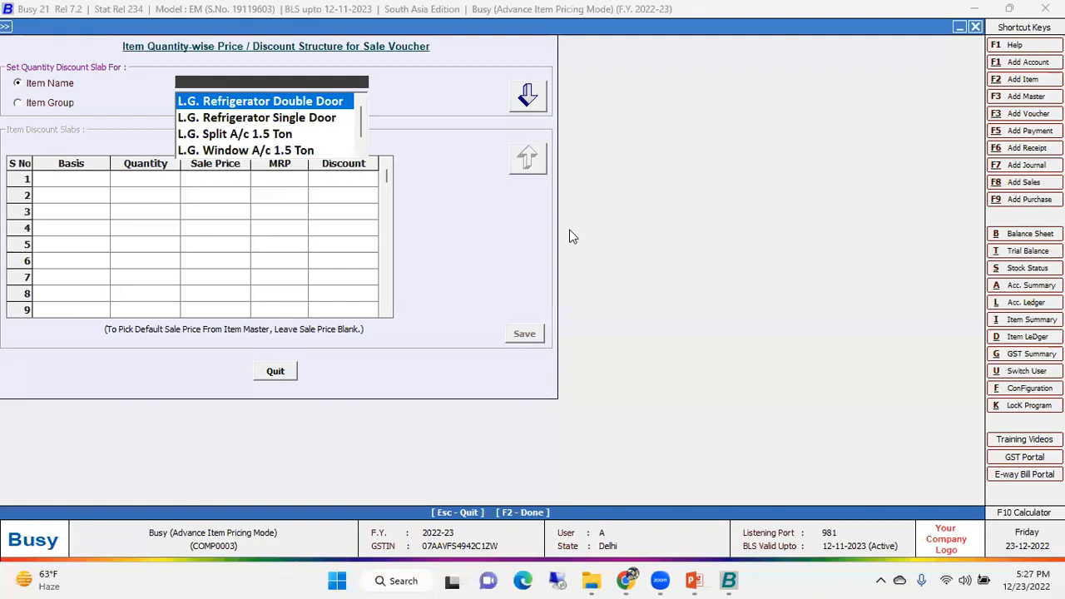
# Set the quantity discount slabs to apply by Item Group and select the Air Conditioner group.
pyautogui.click(46, 102)
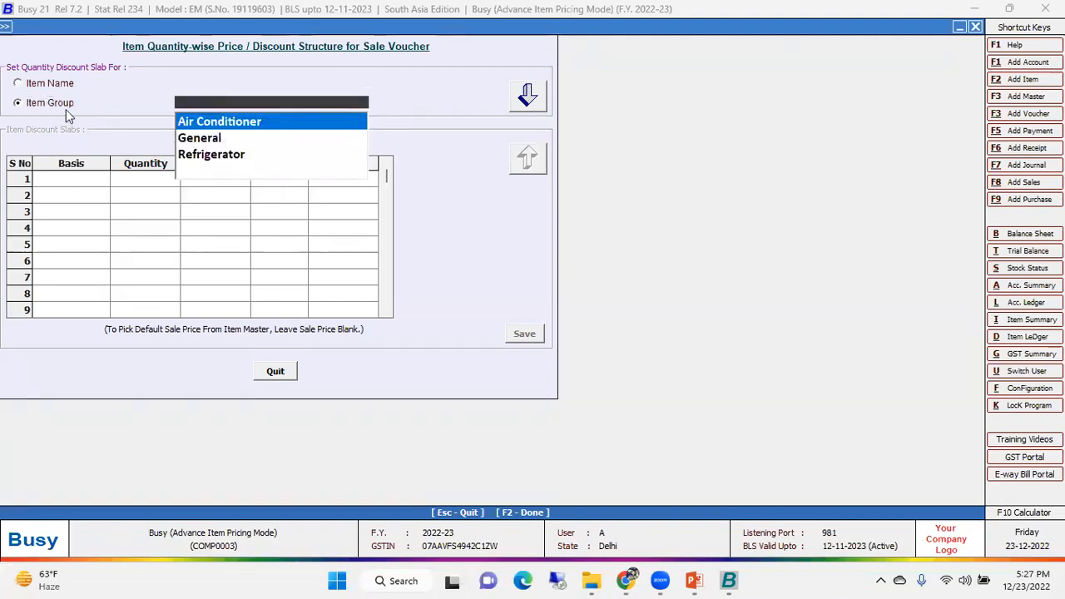
pyautogui.press('Down')
pyautogui.press('Down')
pyautogui.press('Up')
pyautogui.press('Up')
pyautogui.press('Return')
pyautogui.press('Return')
pyautogui.press('Return')
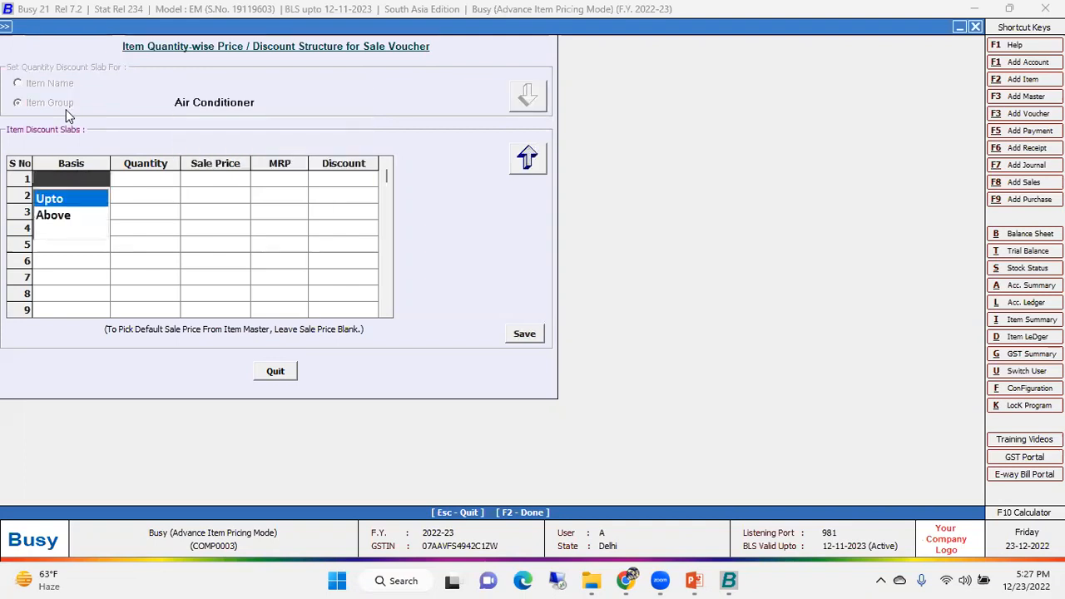
# Enter the first Air Conditioner slab as Upto quantity 10 with discount 10, leaving sale price and MRP blank.
pyautogui.press('Return')
pyautogui.write('10')
pyautogui.press('Return')
pyautogui.press('Return')
pyautogui.press('Return')
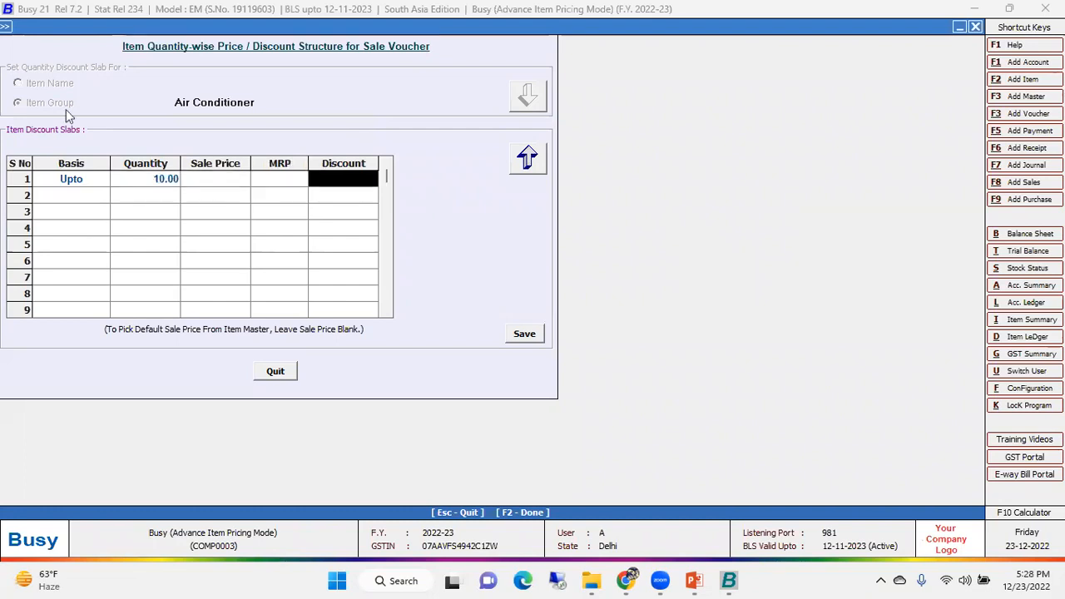
pyautogui.write('10')
pyautogui.press('Return')
# Enter the second Air Conditioner slab as Above quantity 11 with discount 15, and save the structure.
pyautogui.press('Down')
pyautogui.press('Return')
pyautogui.write('11')
pyautogui.press('Return')
pyautogui.press('Return')
pyautogui.press('Return')
pyautogui.write('15')
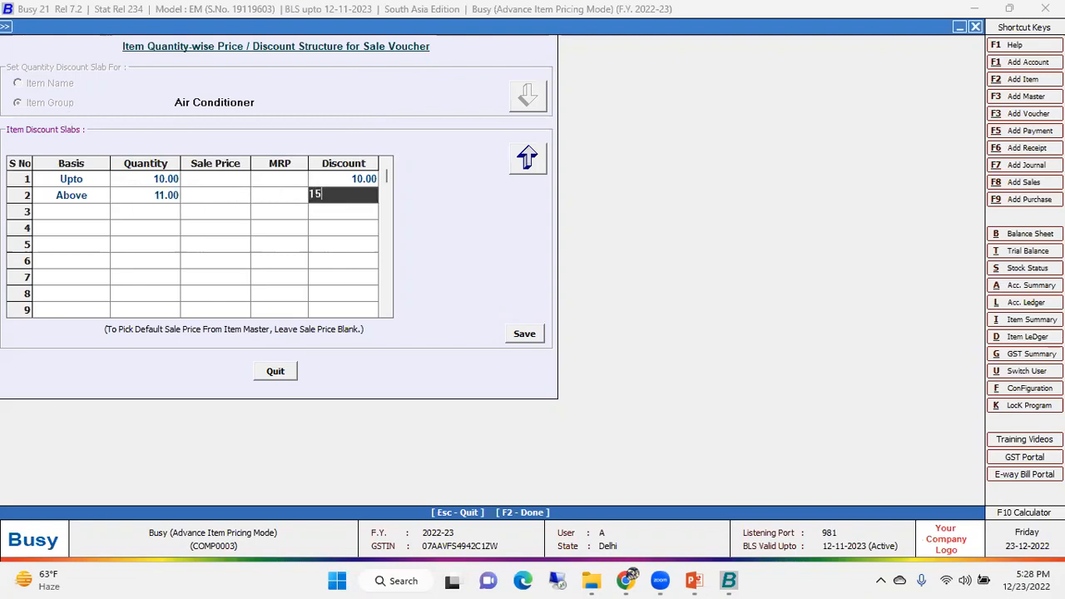
pyautogui.press('Return')
pyautogui.click(524, 333)
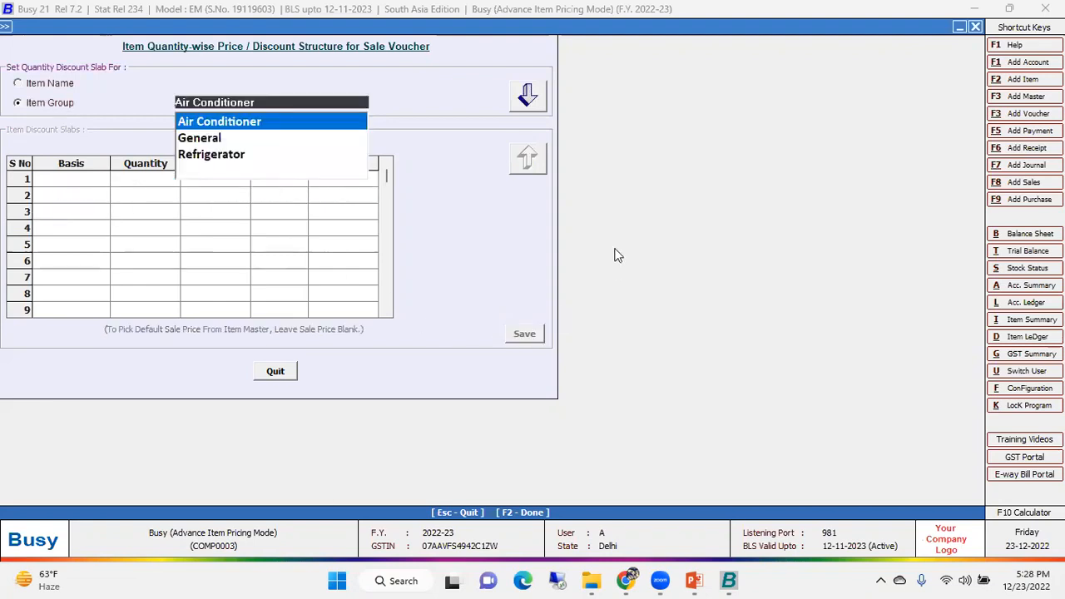
# Close the quantity discount structure and start a new sales voucher with Cash as the party.
pyautogui.press('Escape')
pyautogui.press('Return')
pyautogui.hotkey('alt', 'F8')
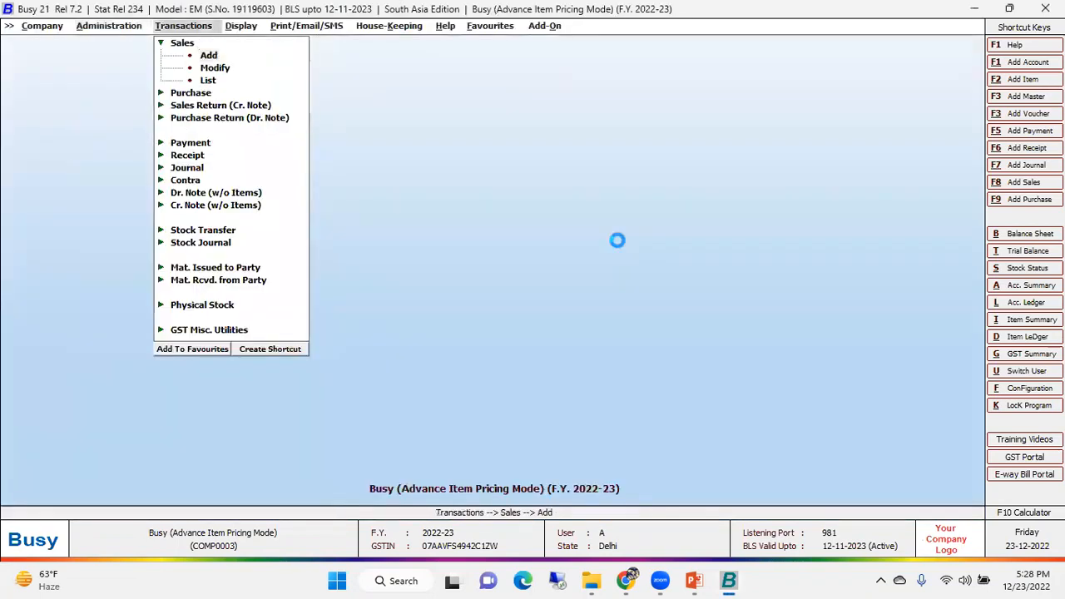
pyautogui.press('Return')
pyautogui.press('Down')
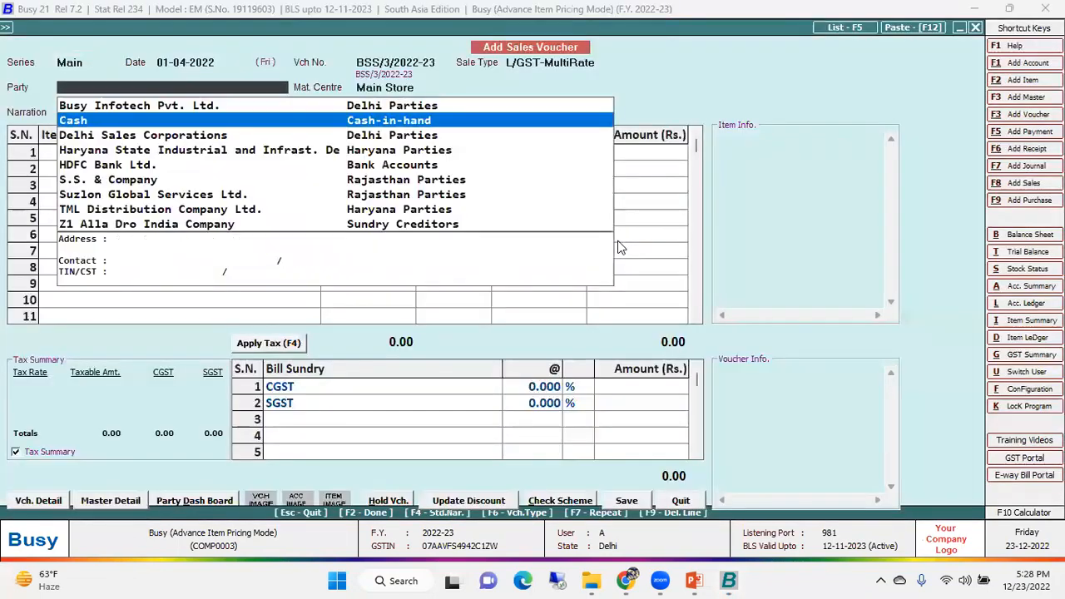
pyautogui.press('Return')
# Enter L.G. Refrigerator Double Door with quantity 9 on the first voucher line, accepting the applied price and discount.
pyautogui.press('Down')
pyautogui.press('Down')
pyautogui.press('Up')
pyautogui.press('Up')
pyautogui.press('Down')
pyautogui.press('Down')
pyautogui.press('Up')
pyautogui.press('Up')
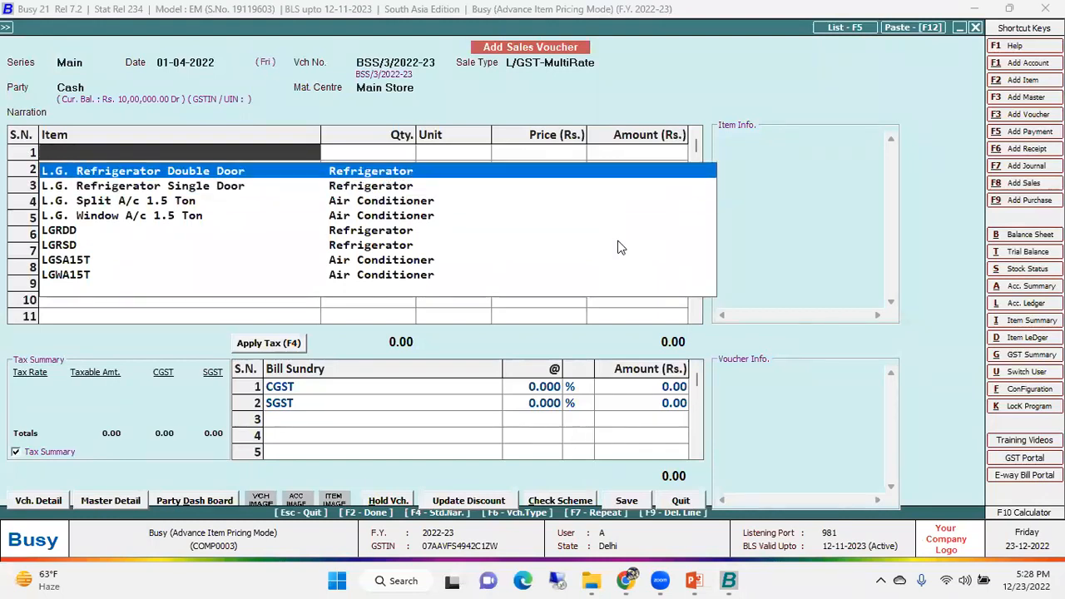
pyautogui.press('Return')
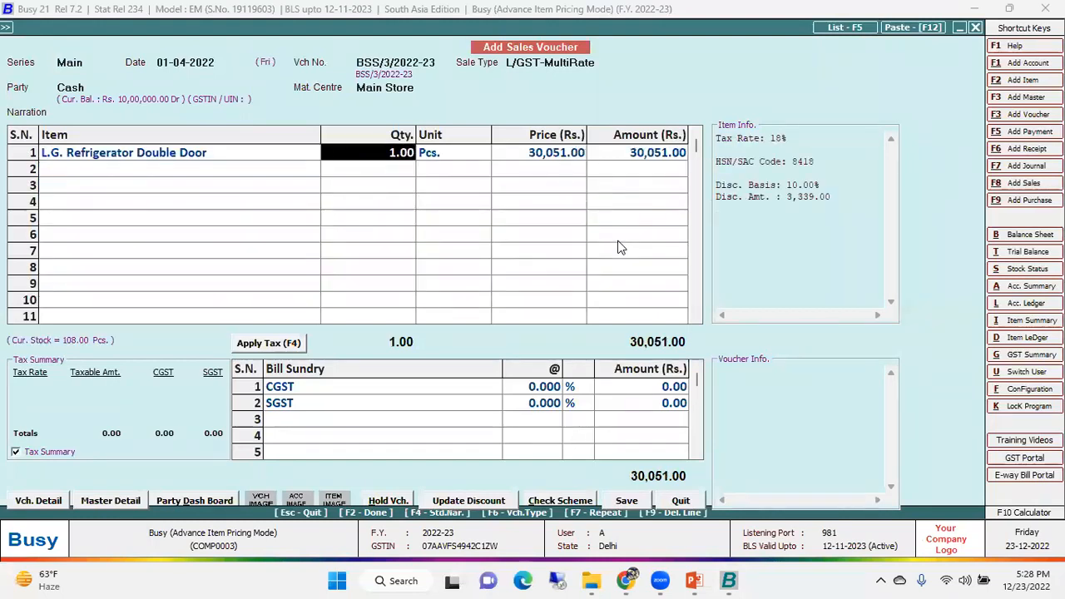
pyautogui.write('9')
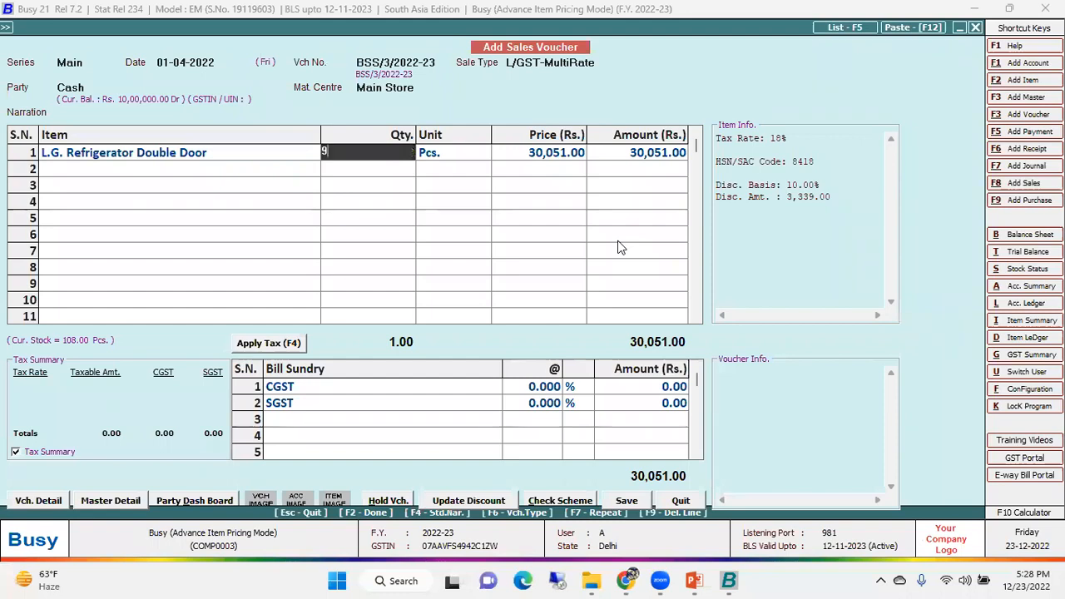
pyautogui.press('Return')
pyautogui.press('Return')
pyautogui.press('Return')
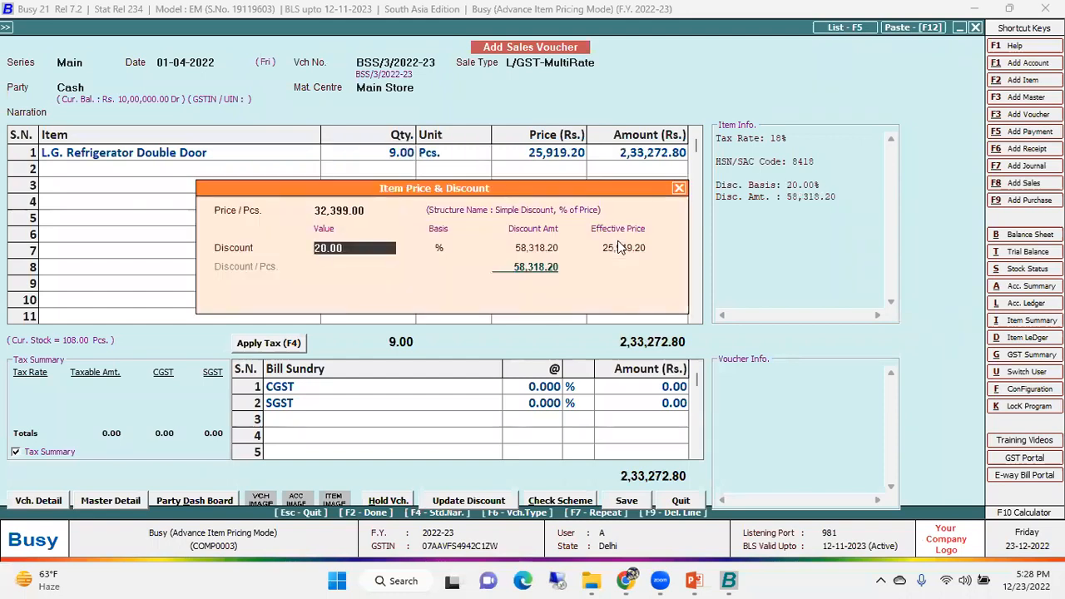
pyautogui.press('Return')
# Replace the first line's item with L.G. Split A/c 1.5 Ton, keeping the quantity of 9.
pyautogui.press('Left')
pyautogui.press('Left')
pyautogui.press('Left')
pyautogui.press('Right')
pyautogui.press('Right')
pyautogui.press('Left')
pyautogui.press('Left')
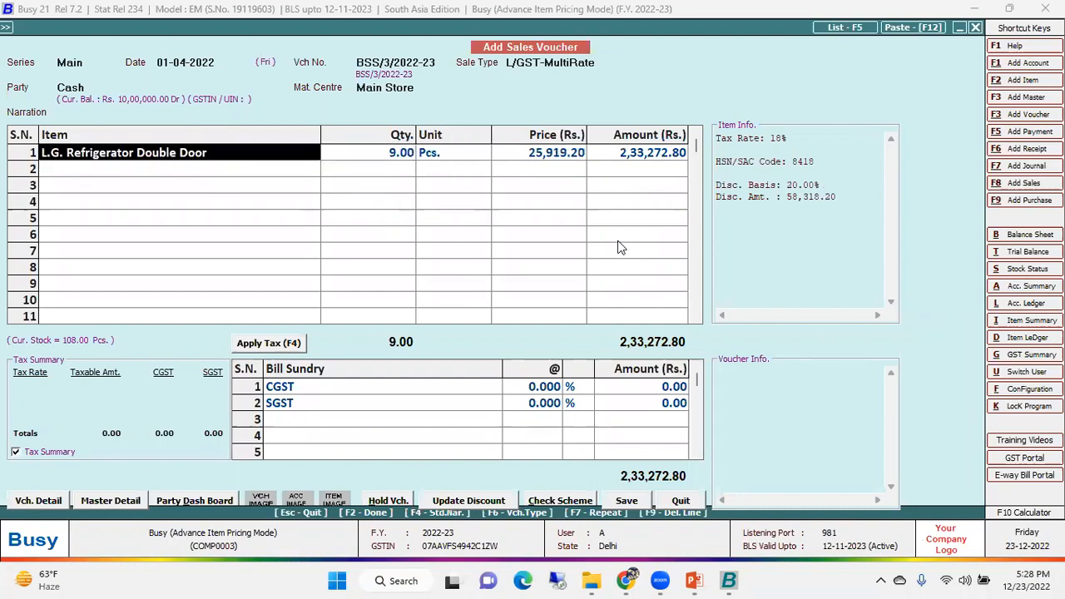
pyautogui.press('Return')
pyautogui.press('Down')
pyautogui.press('Down')
pyautogui.press('Down')
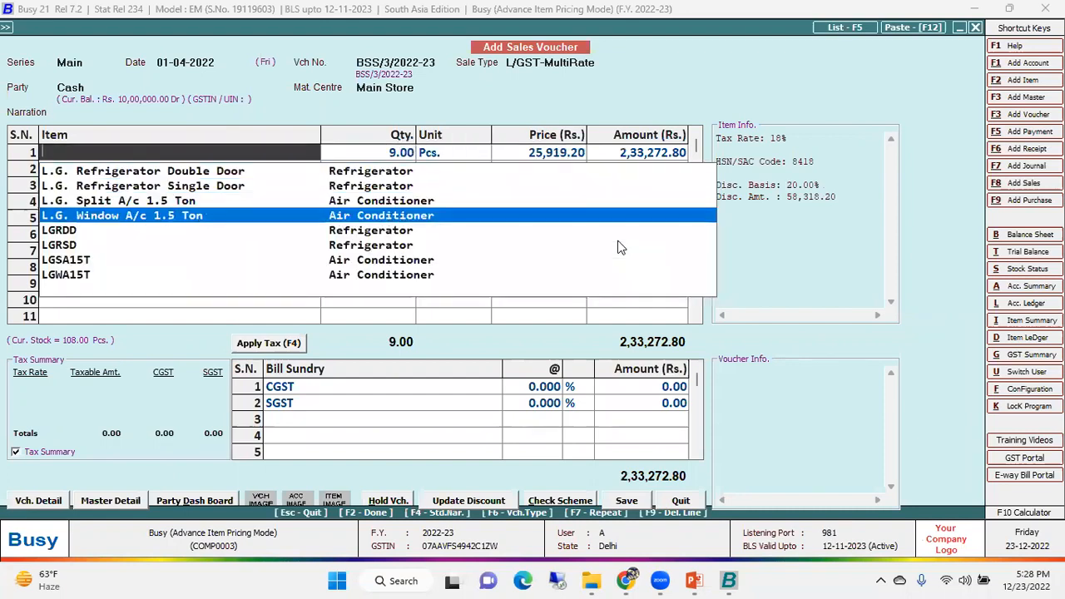
pyautogui.press('Up')
pyautogui.press('Return')
pyautogui.press('Return')
pyautogui.press('Return')
pyautogui.press('Return')
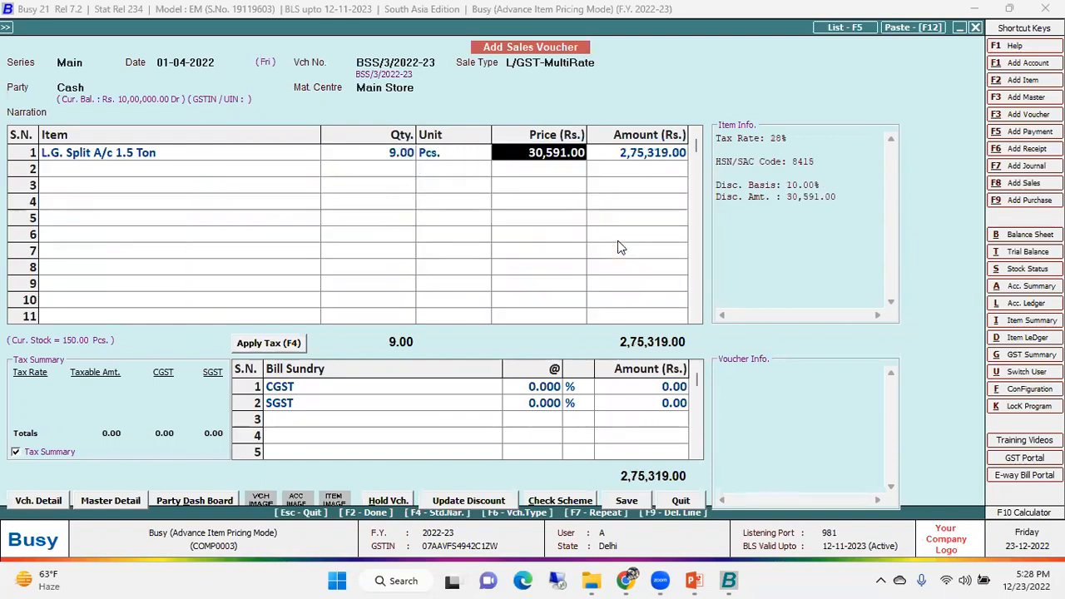
# Add L.G. Window A/c 1.5 Ton with quantity 15 on the second line and review its price and discount.
pyautogui.press('Left')
pyautogui.press('Left')
pyautogui.press('Left')
pyautogui.press('Down')
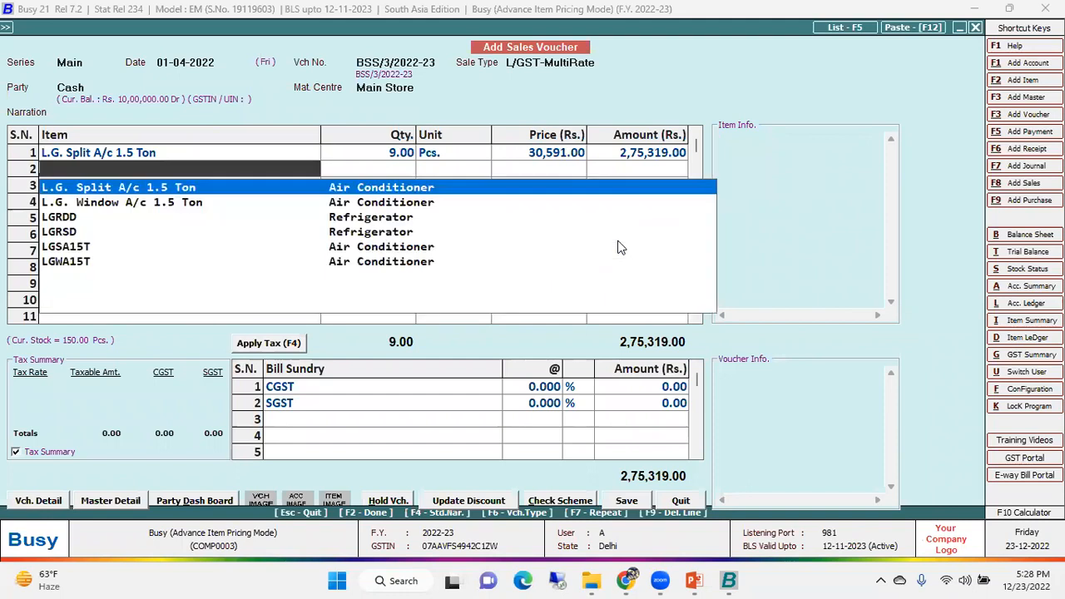
pyautogui.press('Down')
pyautogui.press('Down')
pyautogui.press('Down')
pyautogui.press('Up')
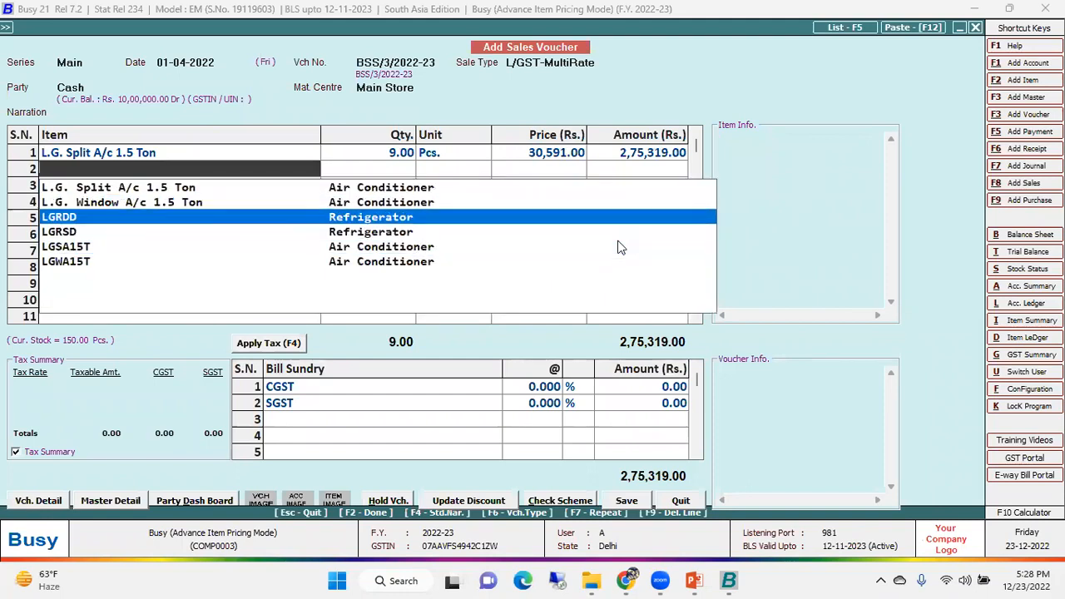
pyautogui.press('Up')
pyautogui.press('Return')
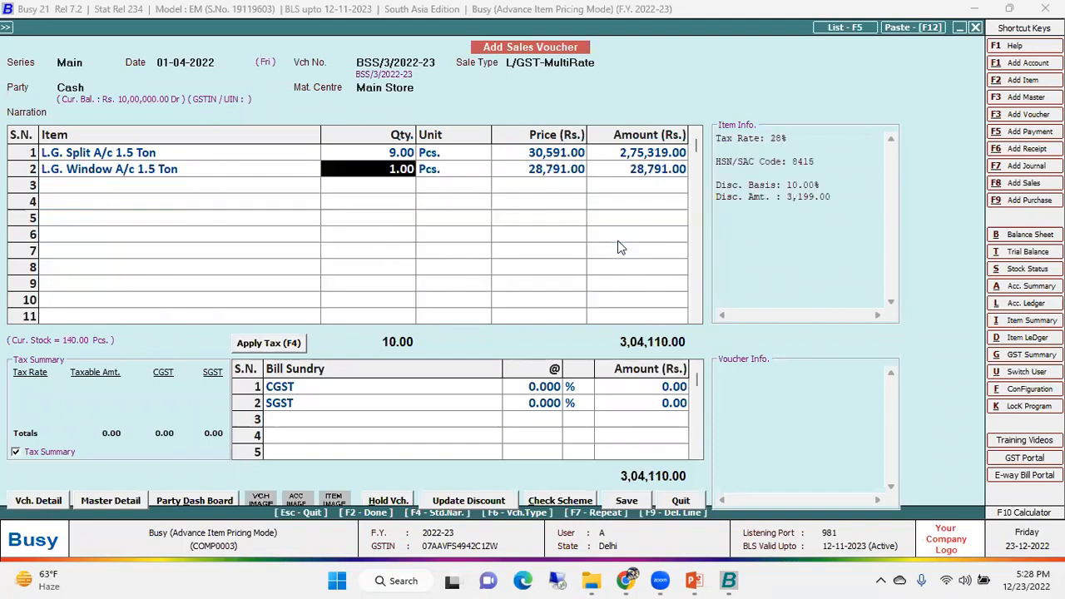
pyautogui.write('15')
pyautogui.press('Return')
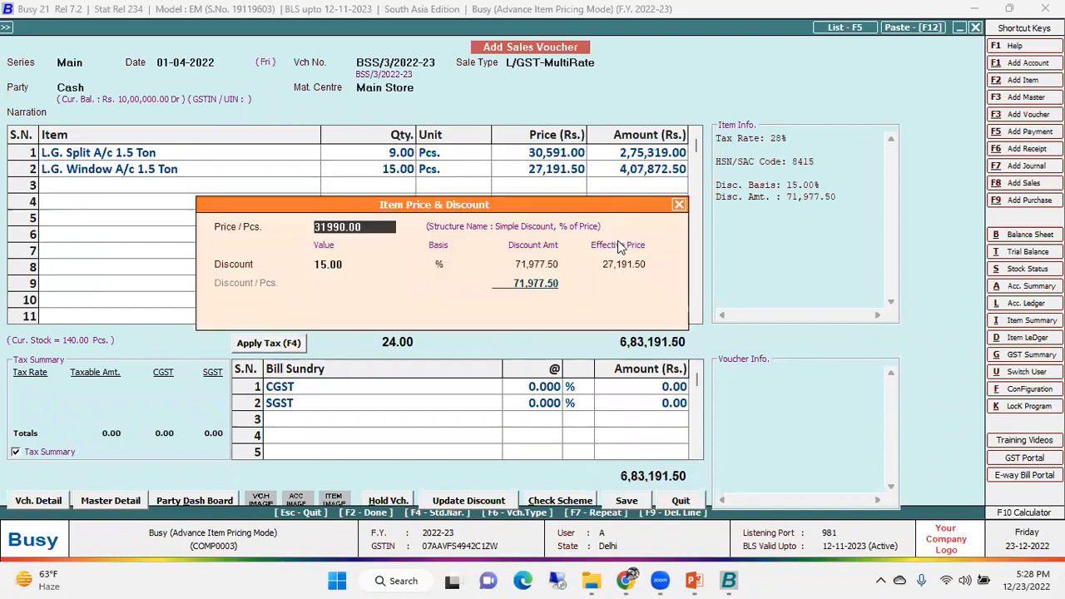
pyautogui.press('Return')
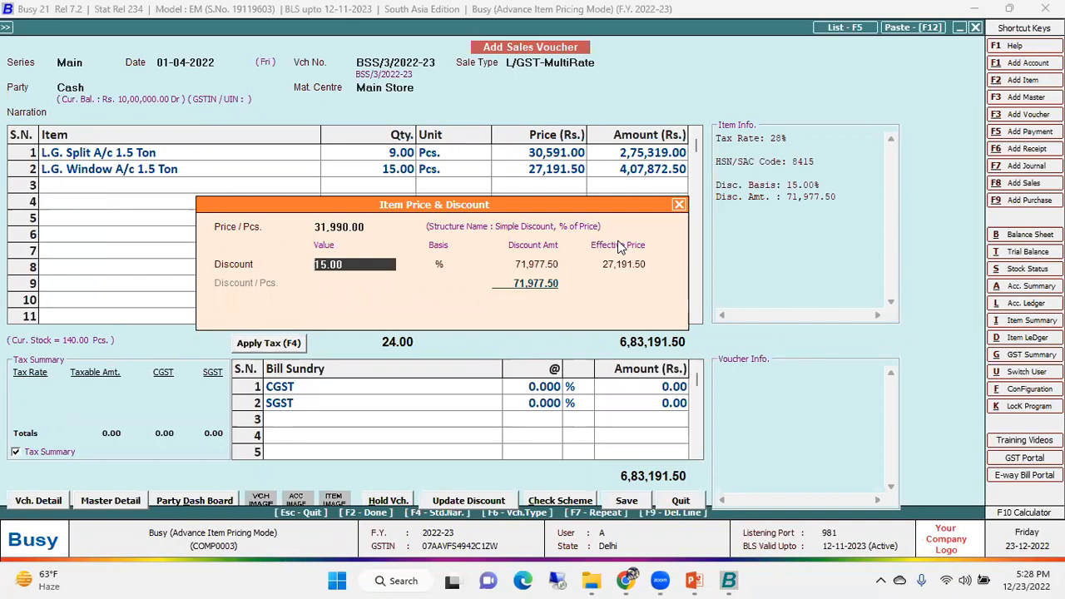
# Close the price and discount details and quit the sales voucher without saving.
pyautogui.press('Escape')
pyautogui.press('Escape')
pyautogui.press('Left')
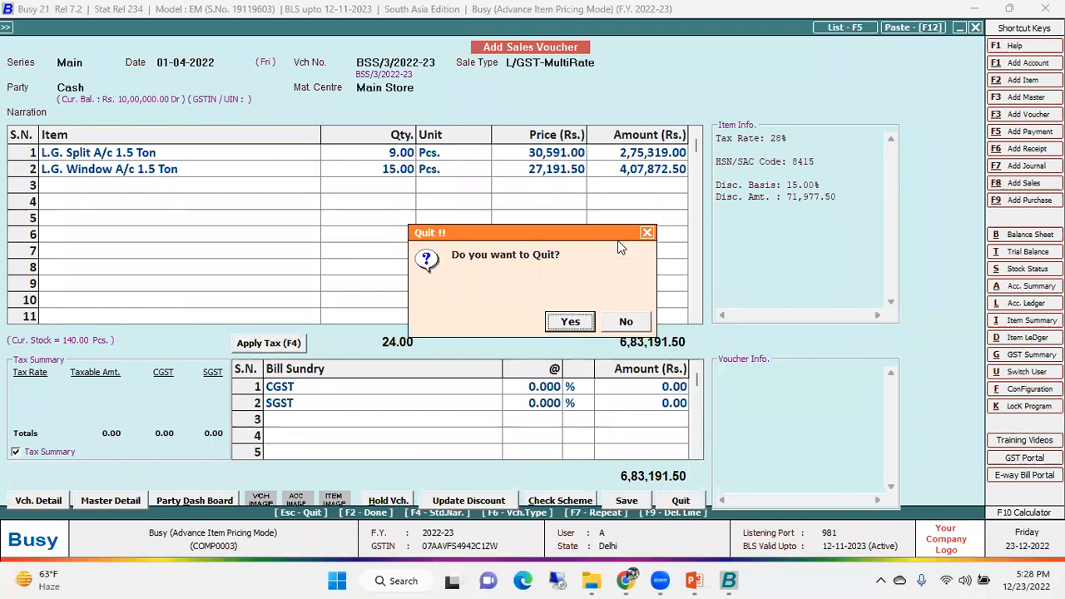
pyautogui.press('Return')
# Open the item pricing mode options in the Inventory configuration and set the sale pricing mode to Multiple Price List for Items.
pyautogui.press('Left')
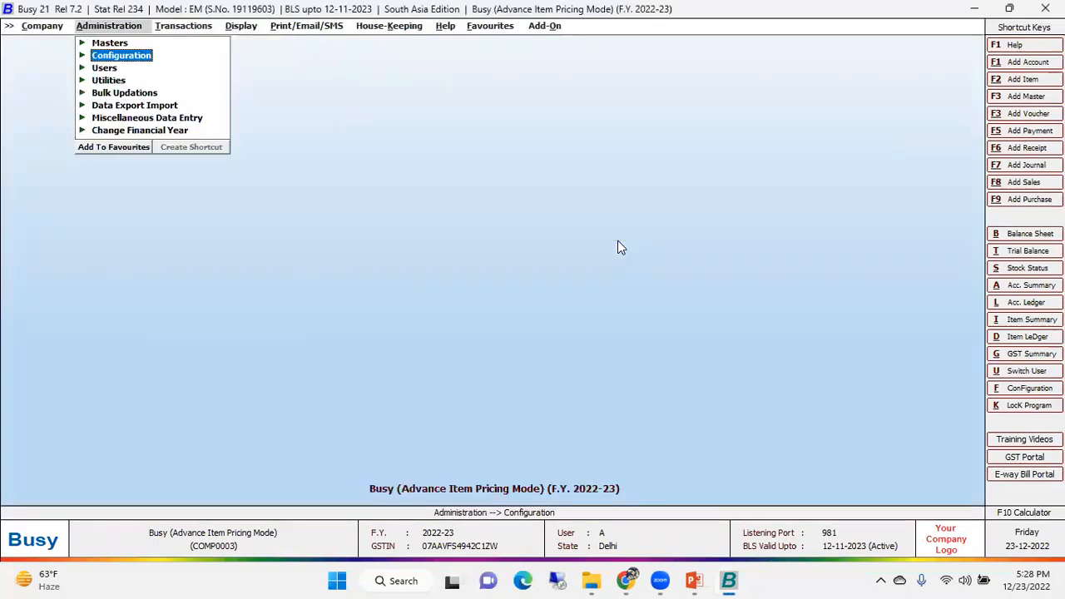
pyautogui.press('Return')
pyautogui.press('Return')
pyautogui.press('Down')
pyautogui.press('Down')
pyautogui.press('Down')
pyautogui.press('Down')
pyautogui.press('Return')
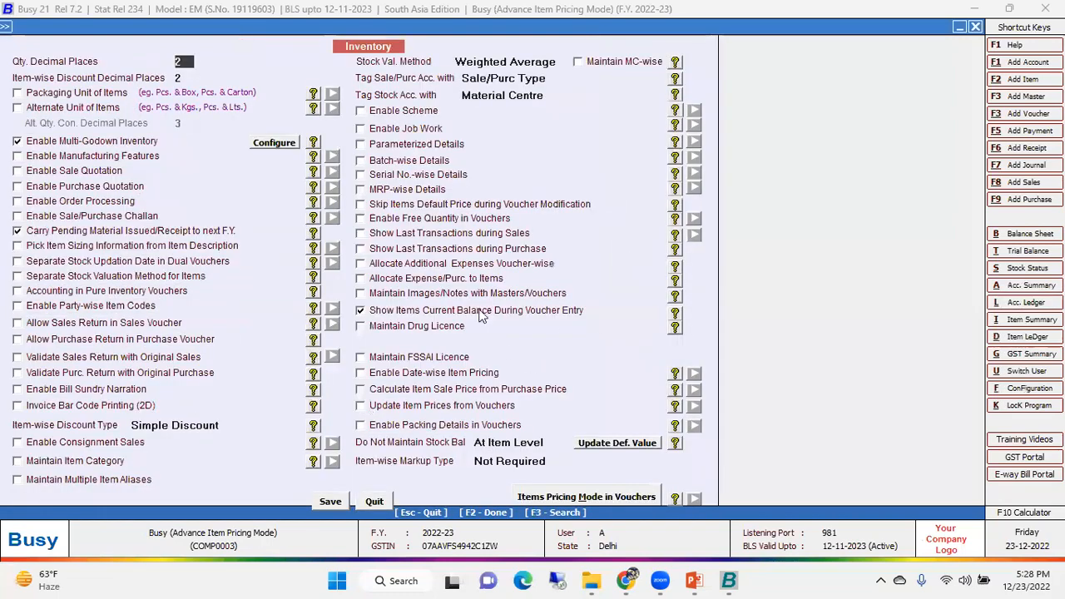
pyautogui.click(605, 499)
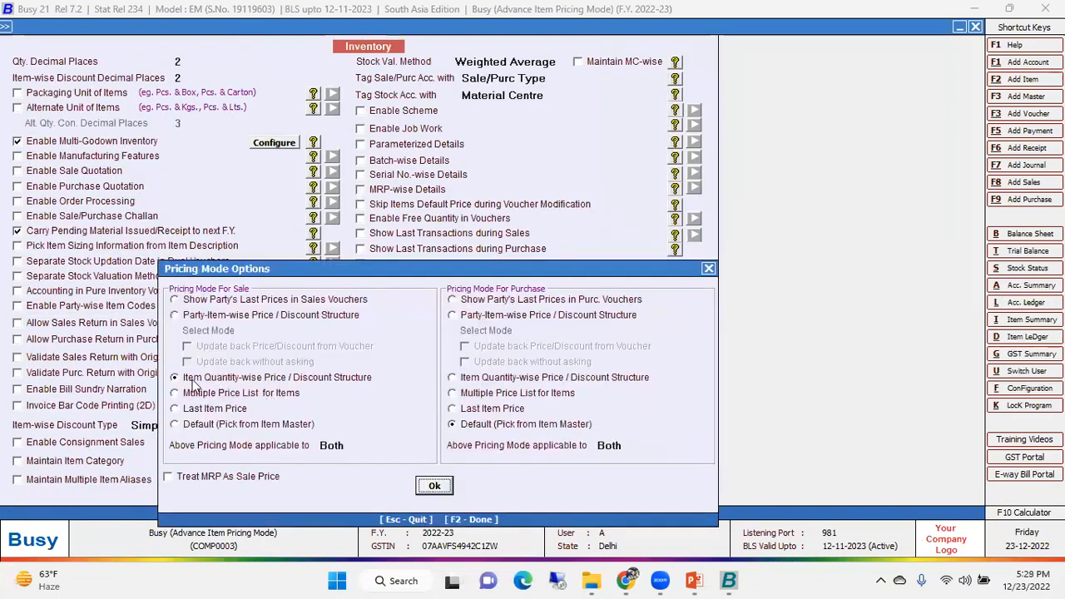
pyautogui.click(239, 394)
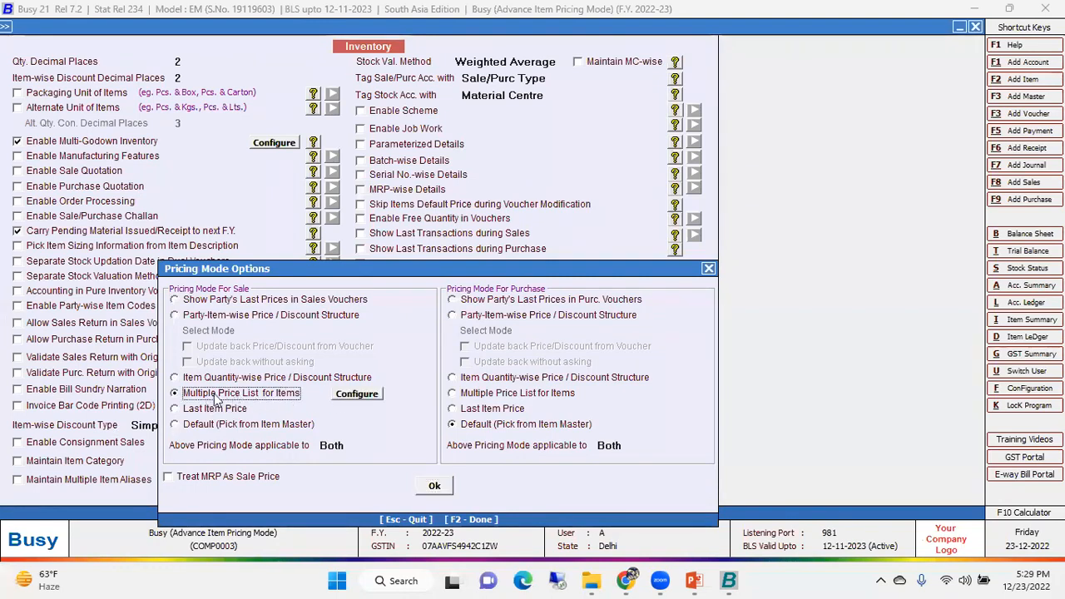
# Configure the multiple price lists to input the price category After Party in Voucher, and save the inventory configuration.
pyautogui.click(357, 395)
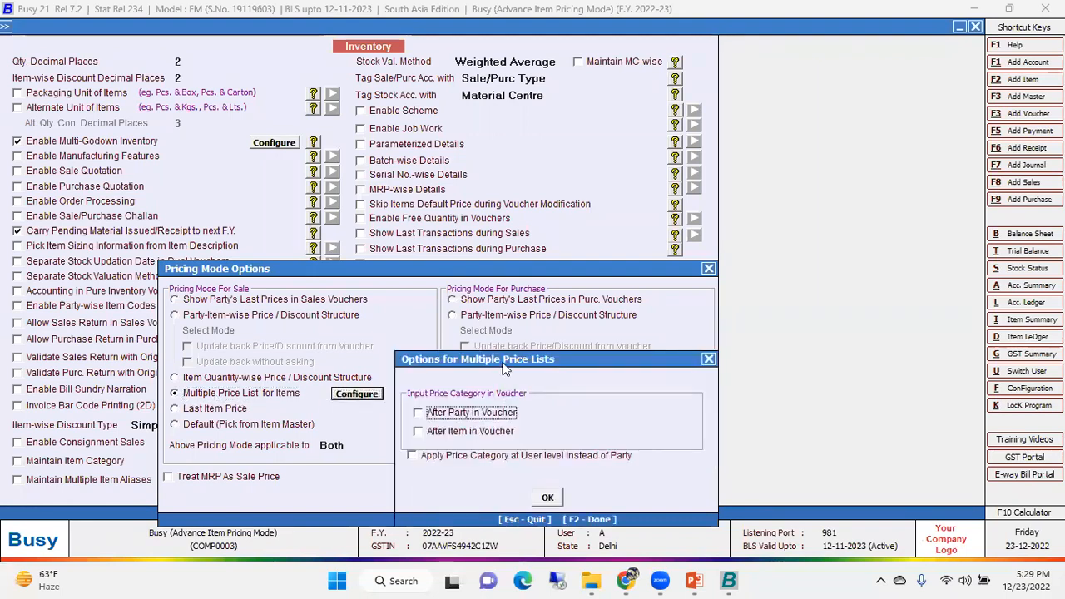
pyautogui.moveTo(504, 369); pyautogui.dragTo(388, 268)
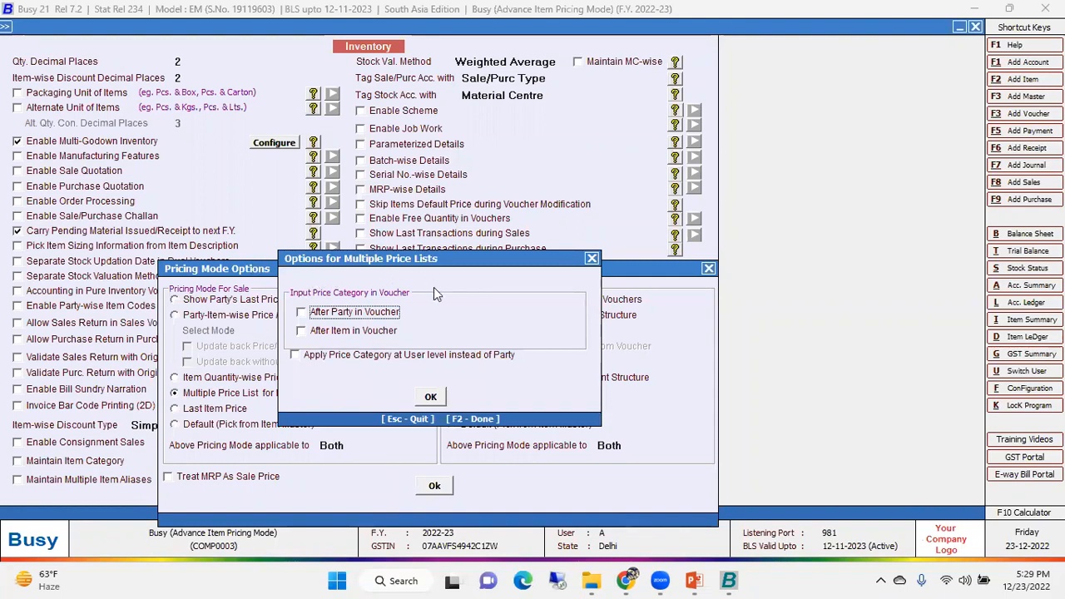
pyautogui.moveTo(412, 271); pyautogui.dragTo(409, 309)
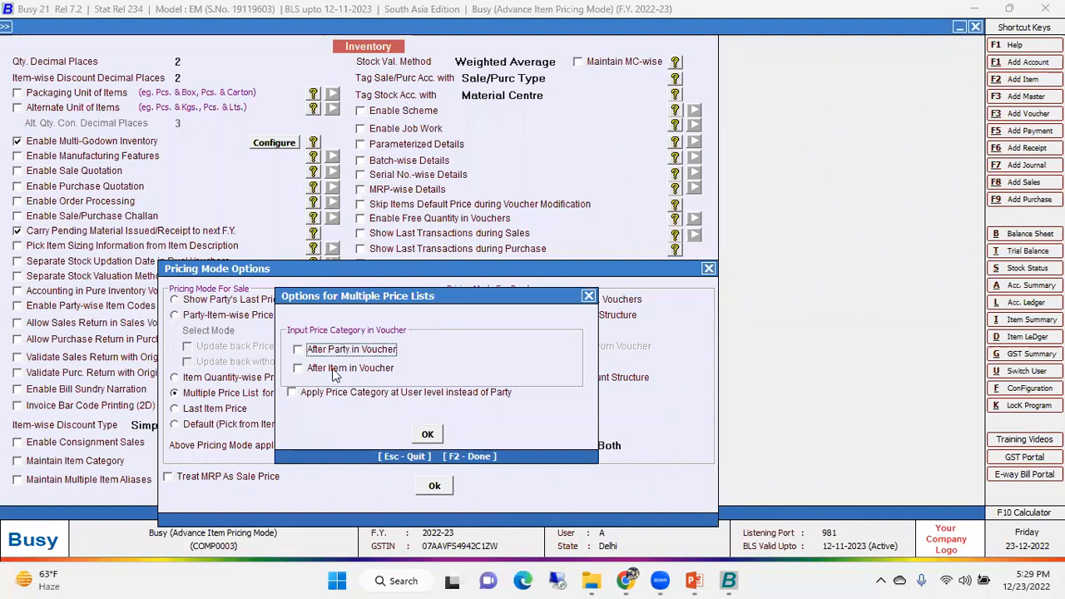
pyautogui.click(373, 350)
pyautogui.click(433, 438)
pyautogui.click(435, 485)
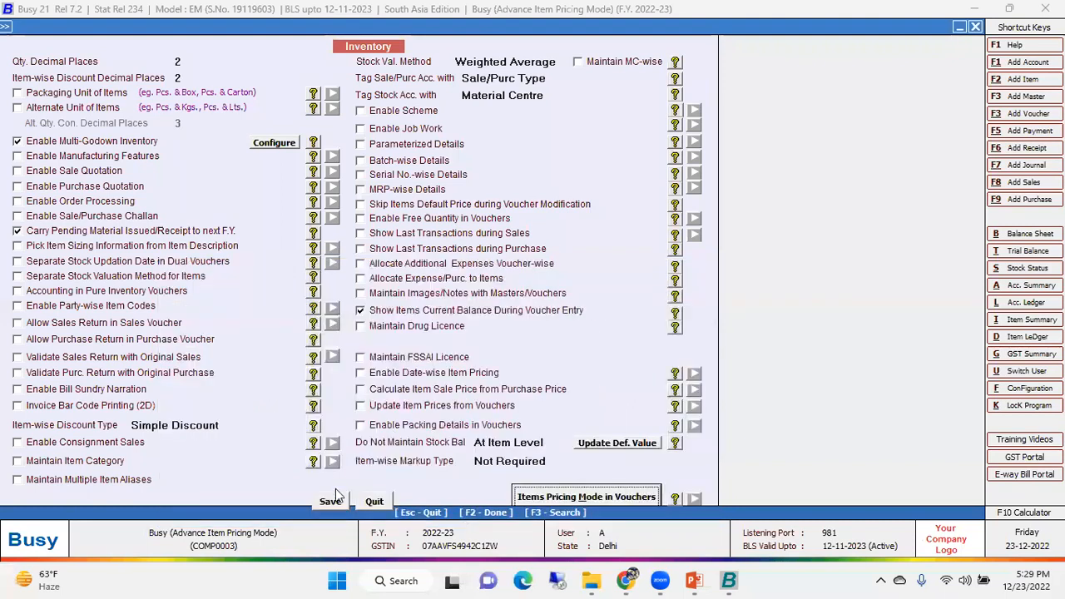
pyautogui.press('F2')
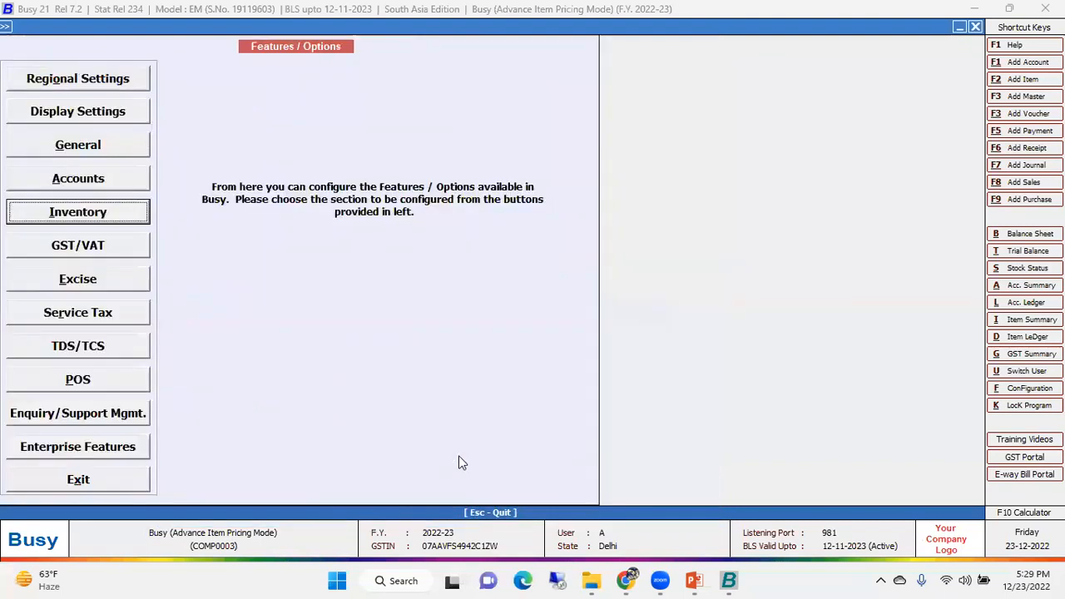
# Leave the Features / Options configuration and open a new item master.
pyautogui.press('Escape')
pyautogui.press('Up')
pyautogui.press('Right')
pyautogui.press('Down')
pyautogui.press('Down')
pyautogui.press('Down')
pyautogui.press('Down')
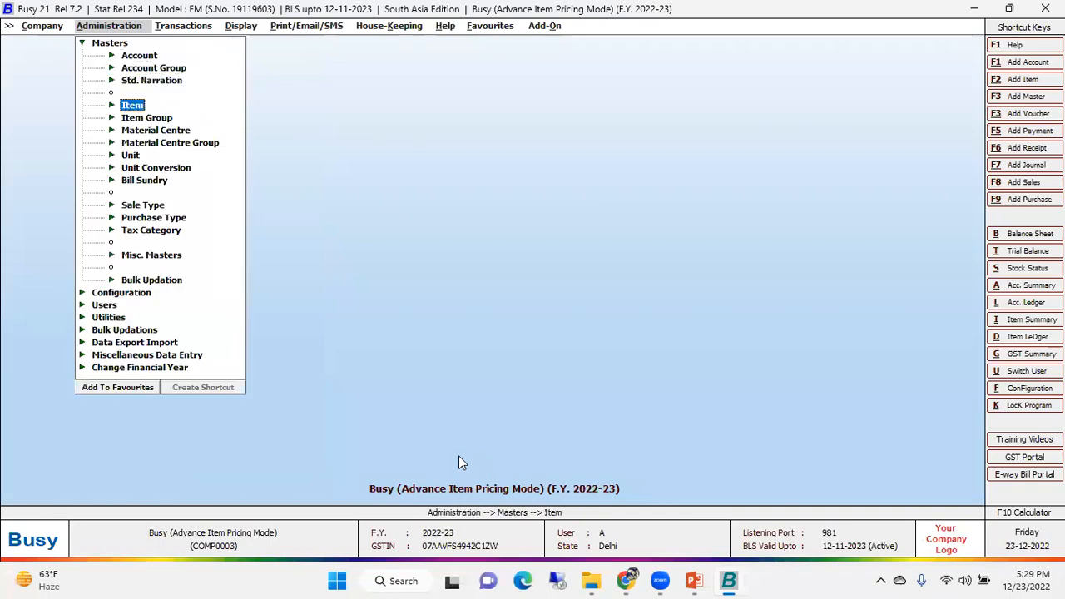
pyautogui.press('Right')
pyautogui.press('Down')
pyautogui.press('Up')
pyautogui.press('Return')
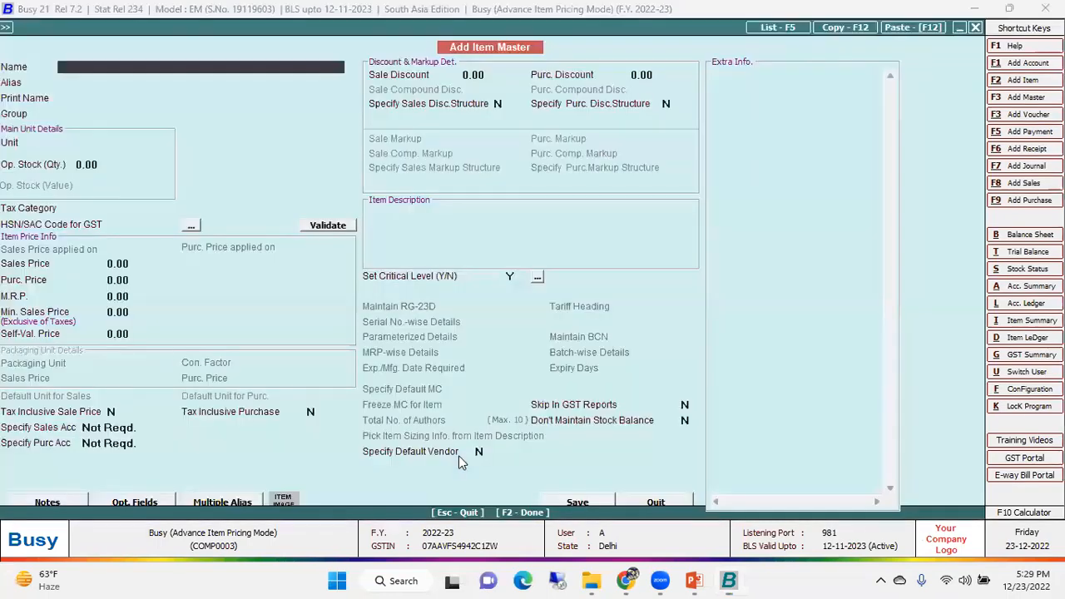
# Name the item Fan with group General, unit Pcs., tax category GST 12% and HSN/SAC code 1223.
pyautogui.write('Fan')
pyautogui.press('Return')
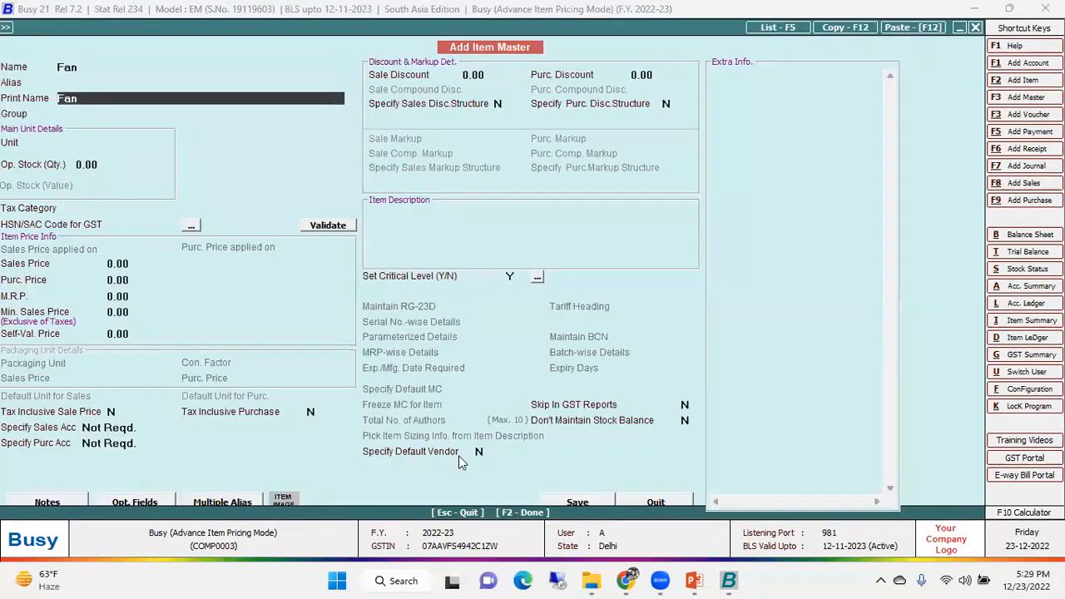
pyautogui.press('Return')
pyautogui.press('Down')
pyautogui.press('Return')
pyautogui.press('Down')
pyautogui.press('Return')
pyautogui.press('Return')
pyautogui.write('12')
pyautogui.press('Return')
pyautogui.write('1223')
pyautogui.press('Return')
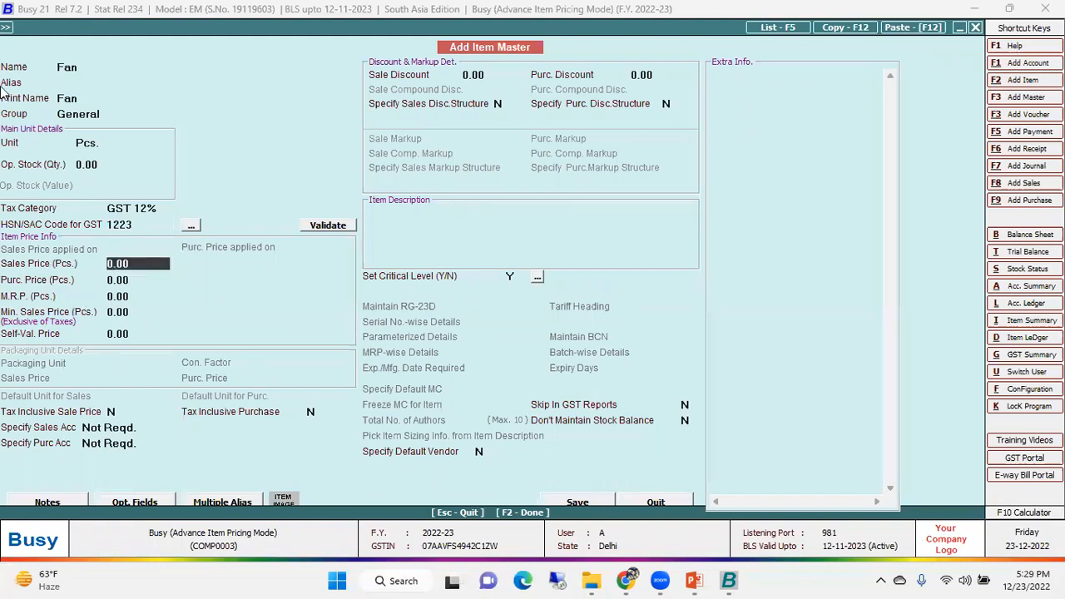
# Set the Fan's opening stock quantity to 100 and proceed to its sales price levels.
pyautogui.click(83, 164)
pyautogui.write('100')
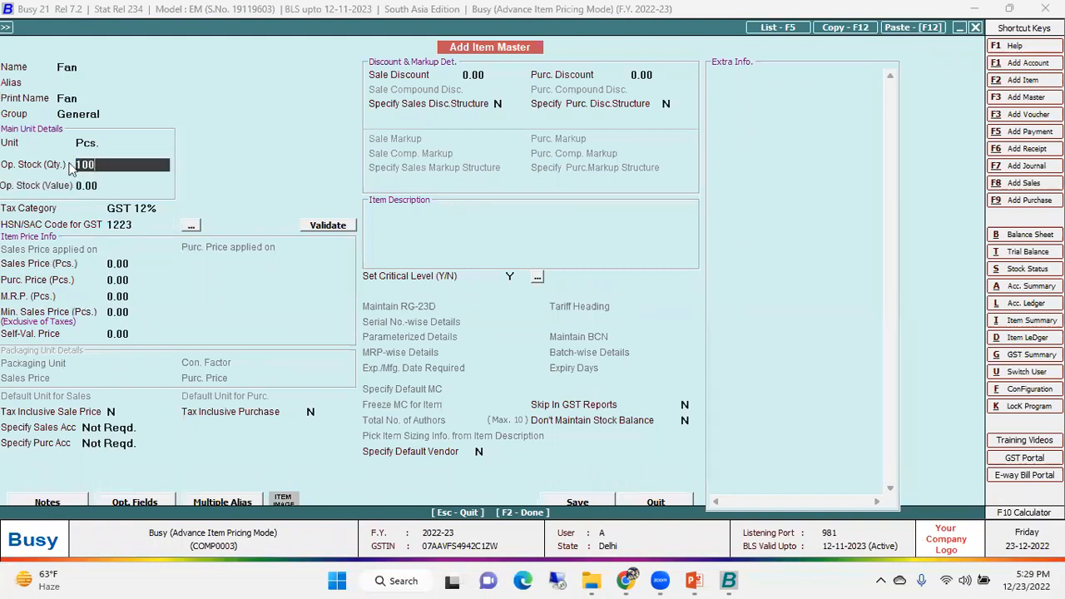
pyautogui.press('Return')
pyautogui.press('Return')
pyautogui.press('Return')
pyautogui.press('Return')
pyautogui.press('Return')
pyautogui.press('Return')
pyautogui.press('Return')
pyautogui.press('Return')
pyautogui.press('Return')
pyautogui.press('Return')
pyautogui.press('Return')
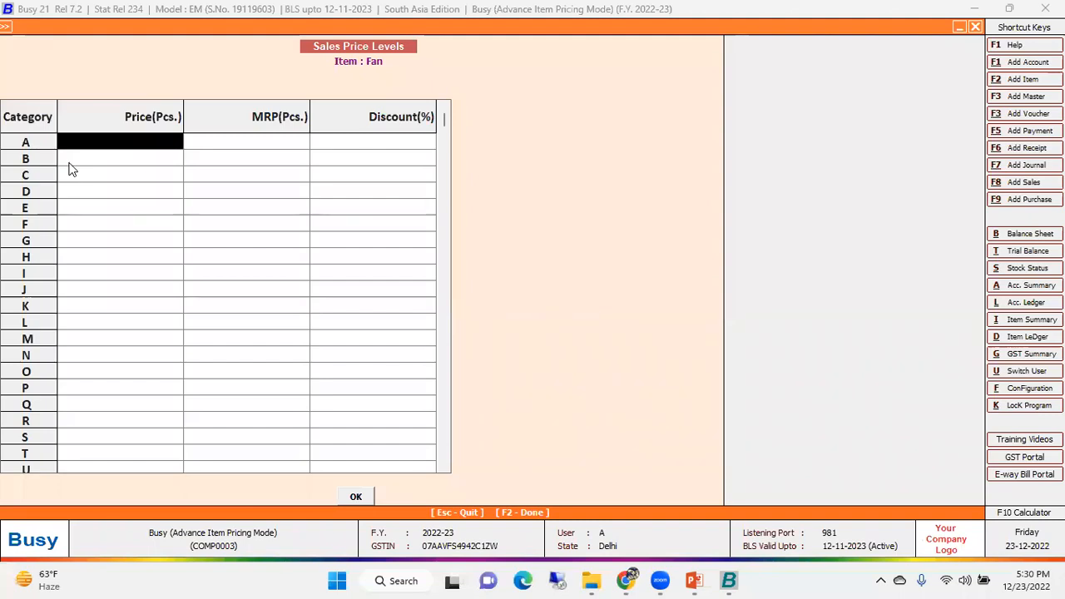
# Set the Fan's sales prices to 1000 for category A, 1200 for category B and 1500 for category C.
pyautogui.write('1000')
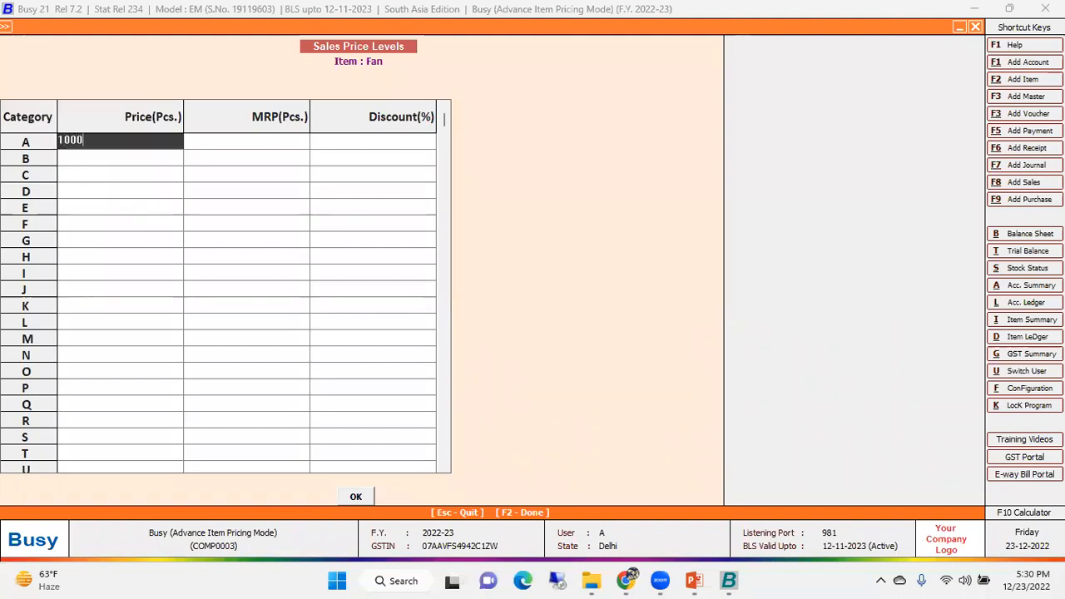
pyautogui.press('Return')
pyautogui.click(69, 164)
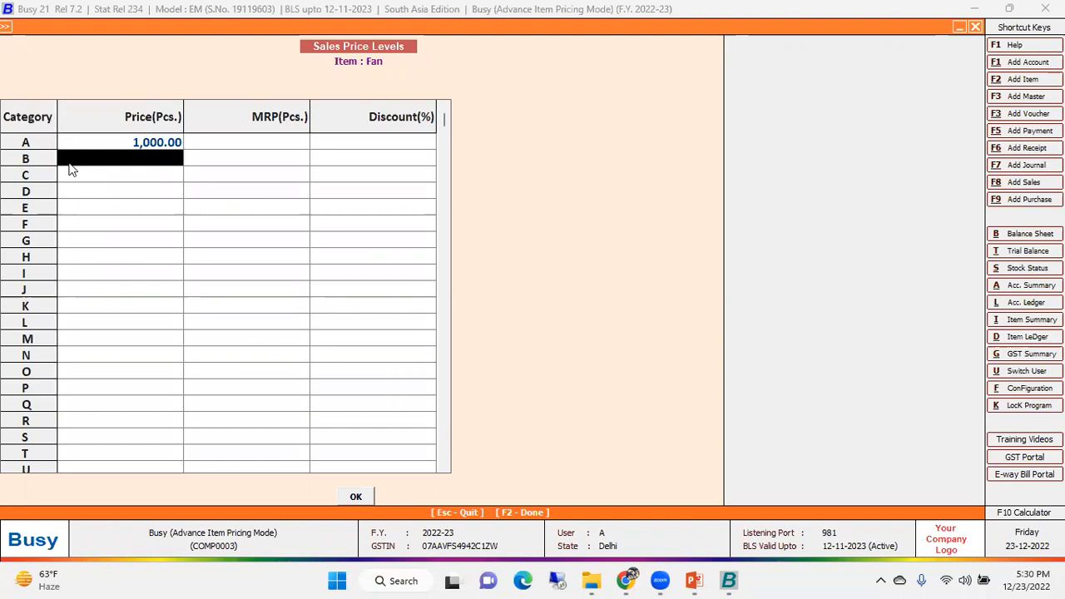
pyautogui.write('1200')
pyautogui.press('Return')
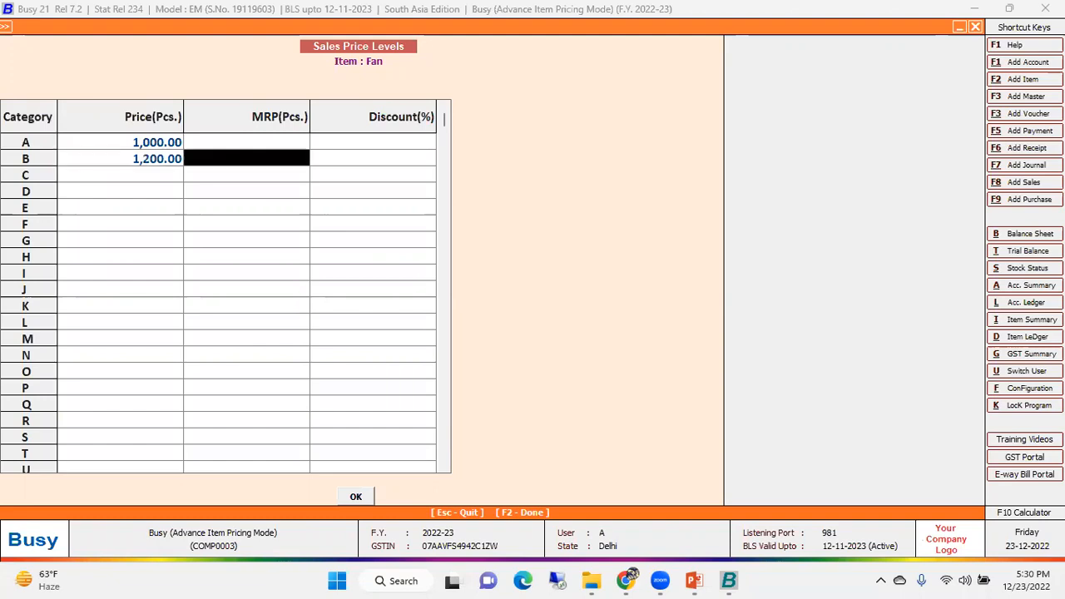
pyautogui.click(70, 174)
pyautogui.write('1,5')
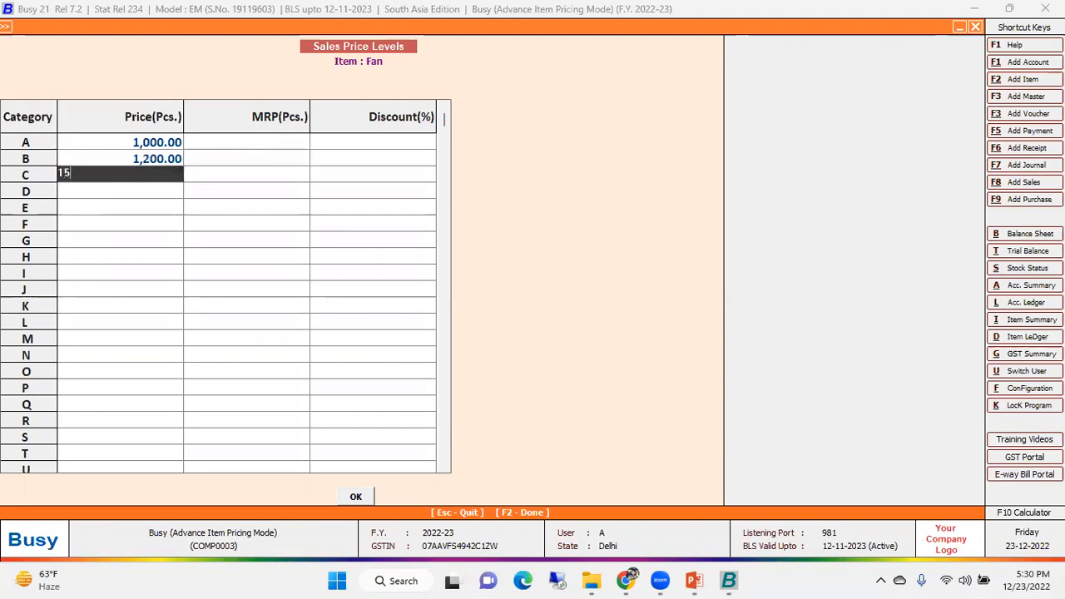
pyautogui.write('00')
pyautogui.press('Return')
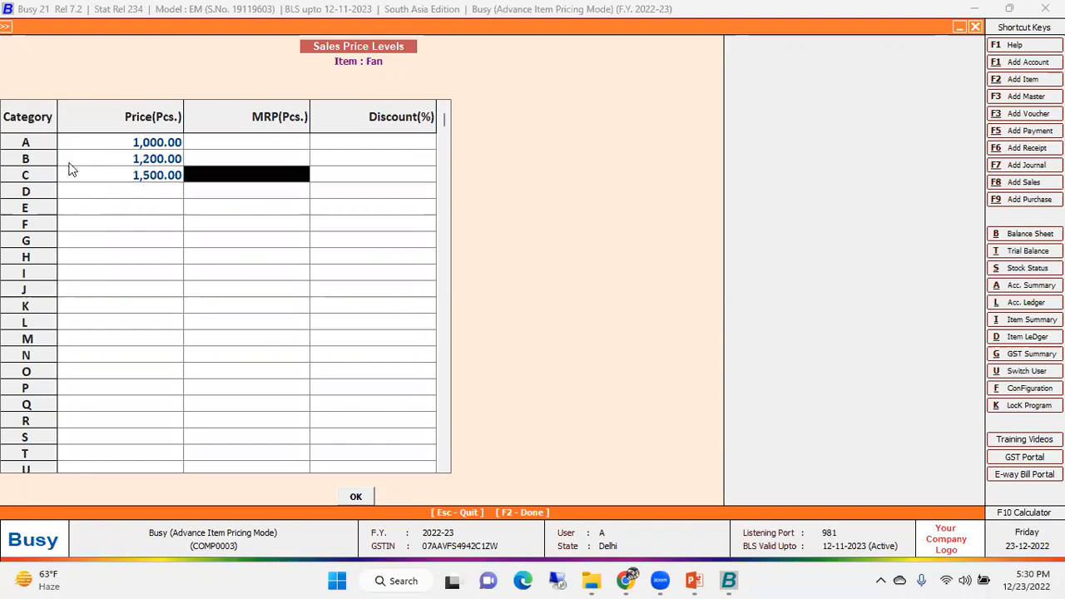
# Confirm the Fan's sales price levels for categories A, B and C and save the item master.
pyautogui.click(155, 144)
pyautogui.click(155, 156)
pyautogui.click(152, 143)
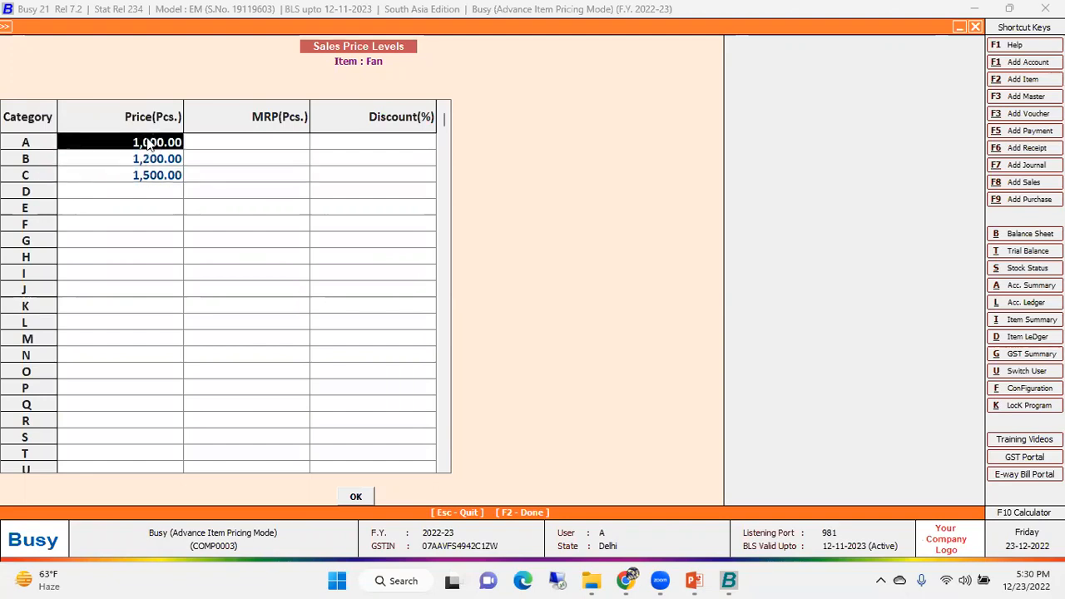
pyautogui.click(33, 163)
pyautogui.click(135, 178)
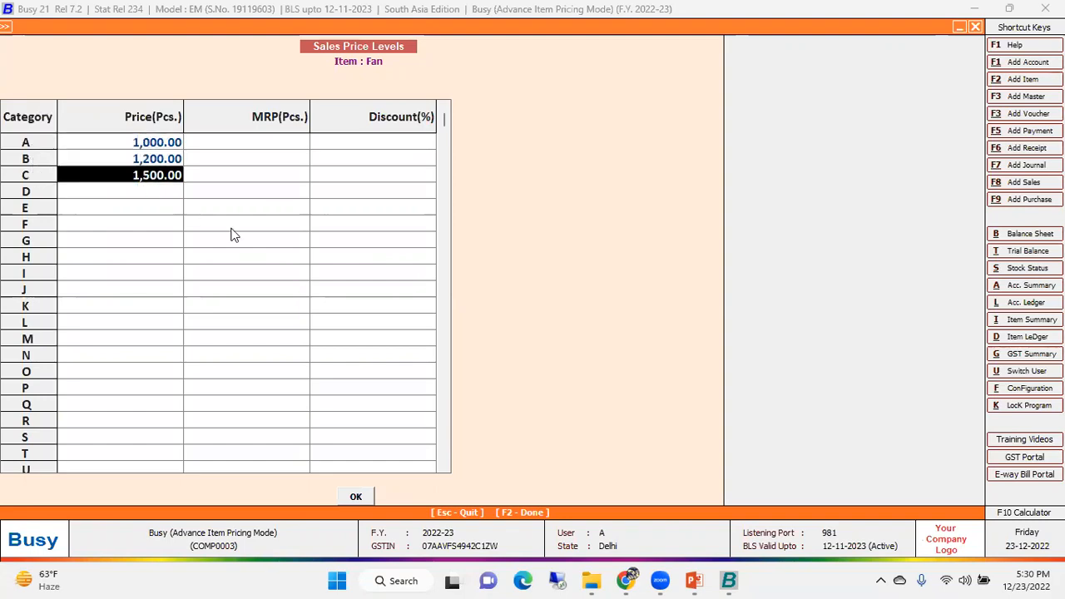
pyautogui.click(368, 500)
pyautogui.click(599, 499)
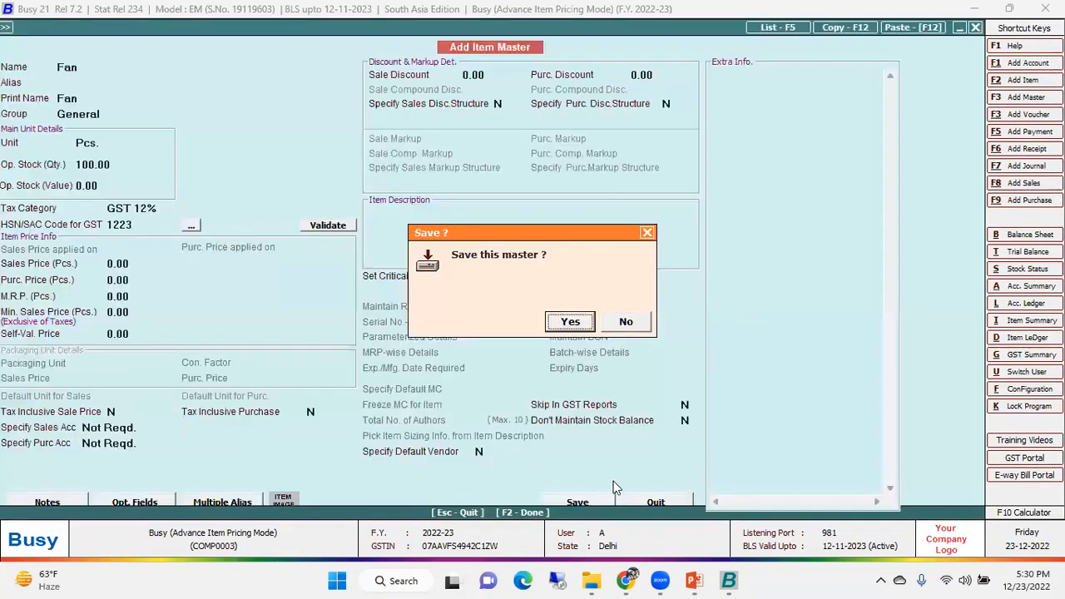
pyautogui.click(562, 322)
# Start a new sales voucher with sale type L/GST-MultiRate and the Cash account as party.
pyautogui.press('Escape')
pyautogui.press('Escape')
pyautogui.press('Right')
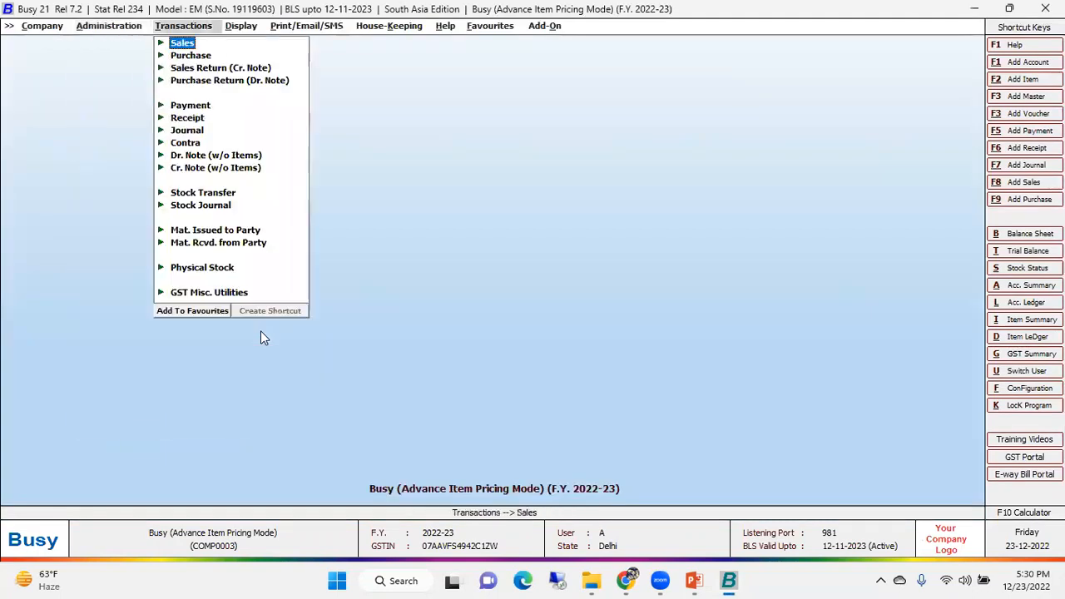
pyautogui.press('Return')
pyautogui.press('Return')
pyautogui.press('Return')
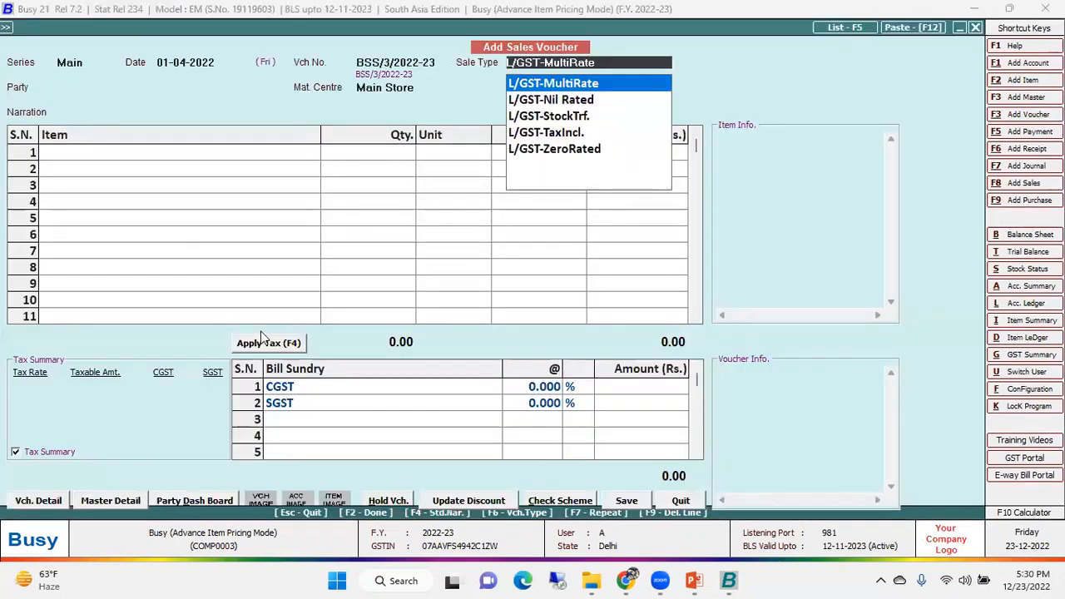
pyautogui.press('Return')
pyautogui.press('Down')
pyautogui.press('Return')
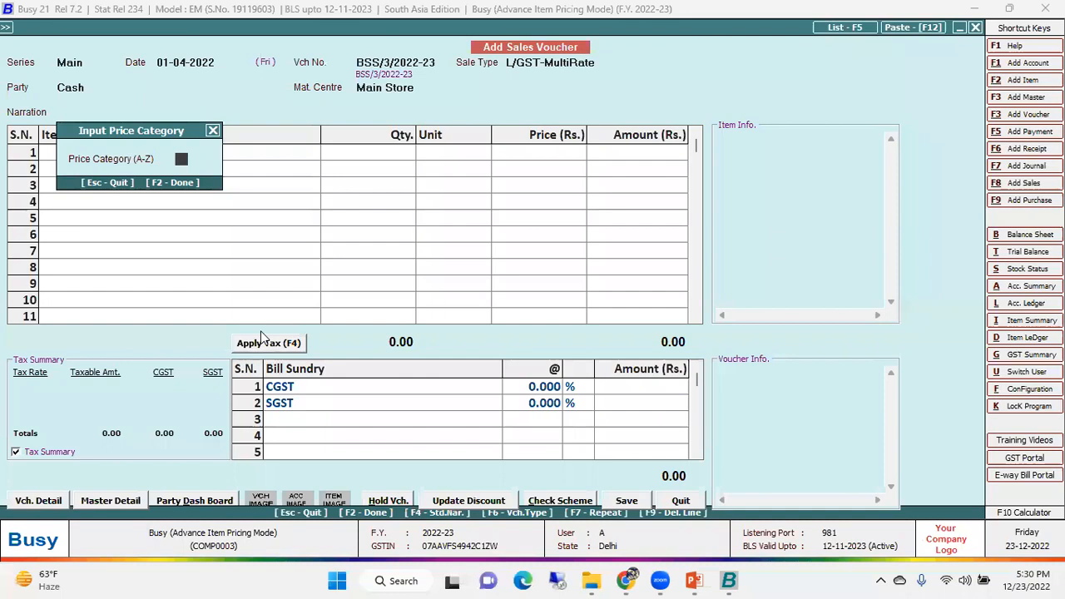
# Enter price category A for the Cash party and add 1 Pcs. of Fan to the voucher.
pyautogui.press('Return')
pyautogui.press('Return')
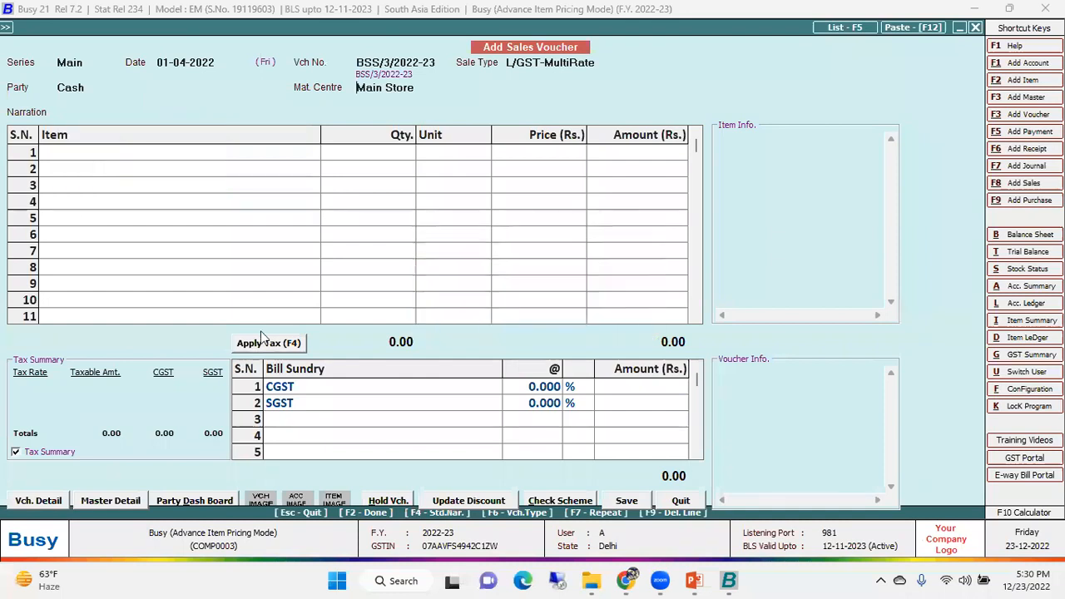
pyautogui.press('Up')
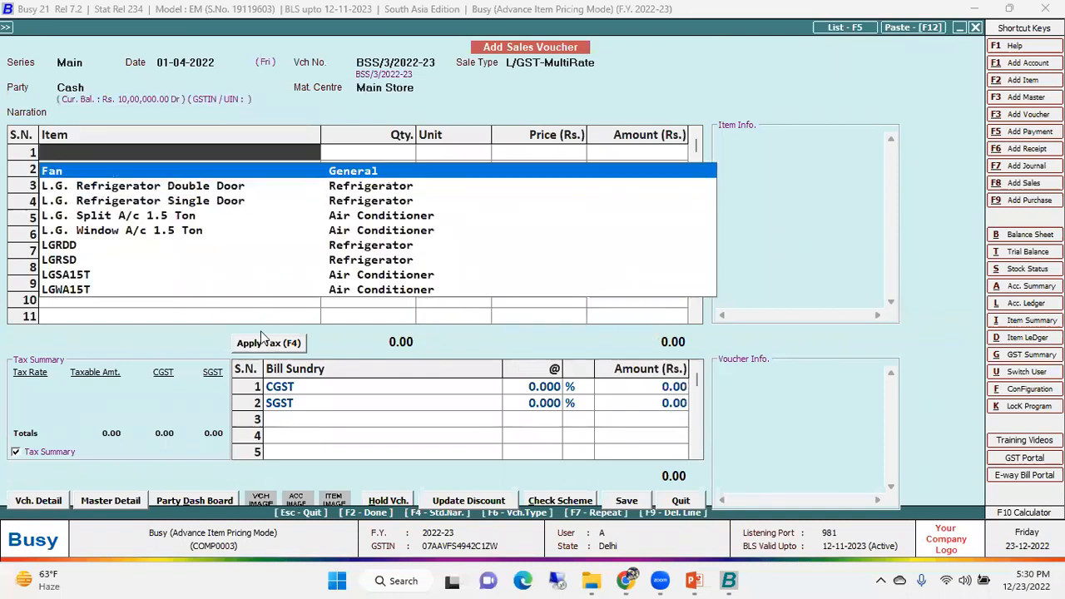
pyautogui.press('Return')
pyautogui.press('Return')
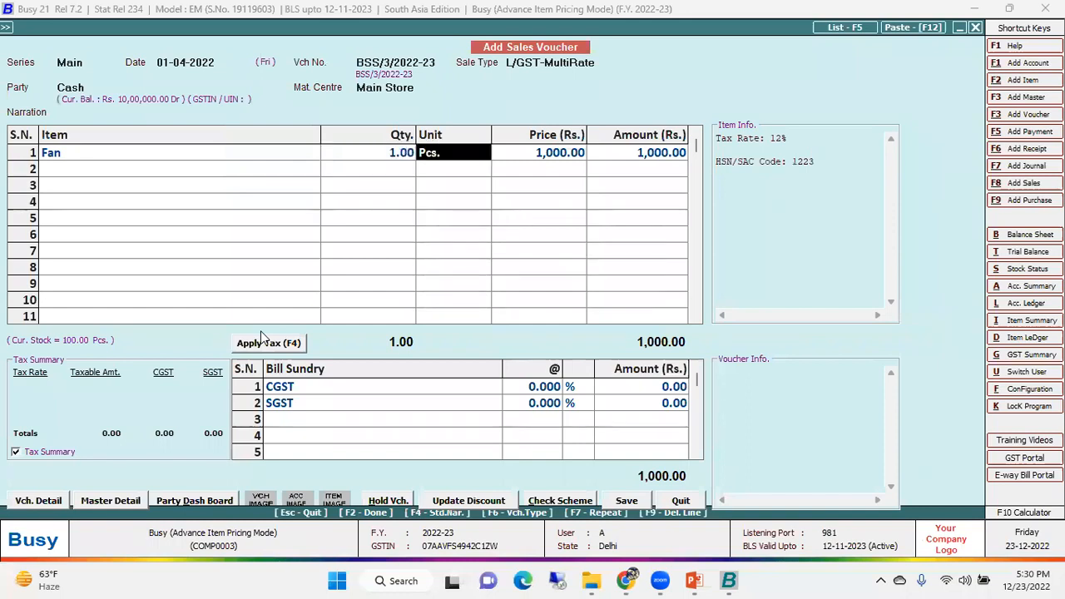
# Return to the voucher's party and change its price category to B.
pyautogui.press('Up')
pyautogui.press('Up')
pyautogui.press('Up')
pyautogui.press('Up')
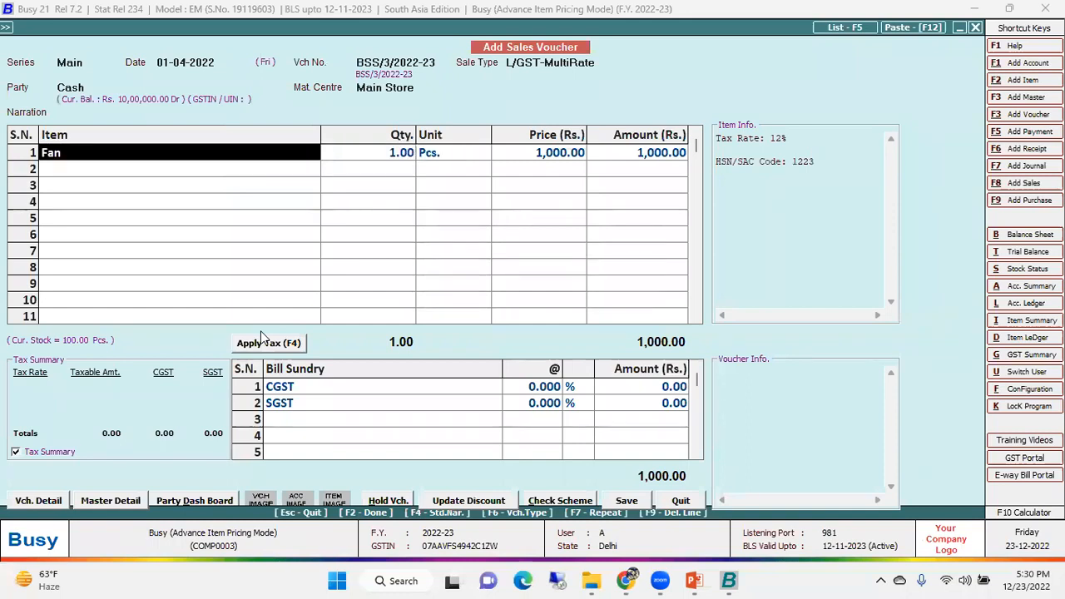
pyautogui.press('Up')
pyautogui.press('Return')
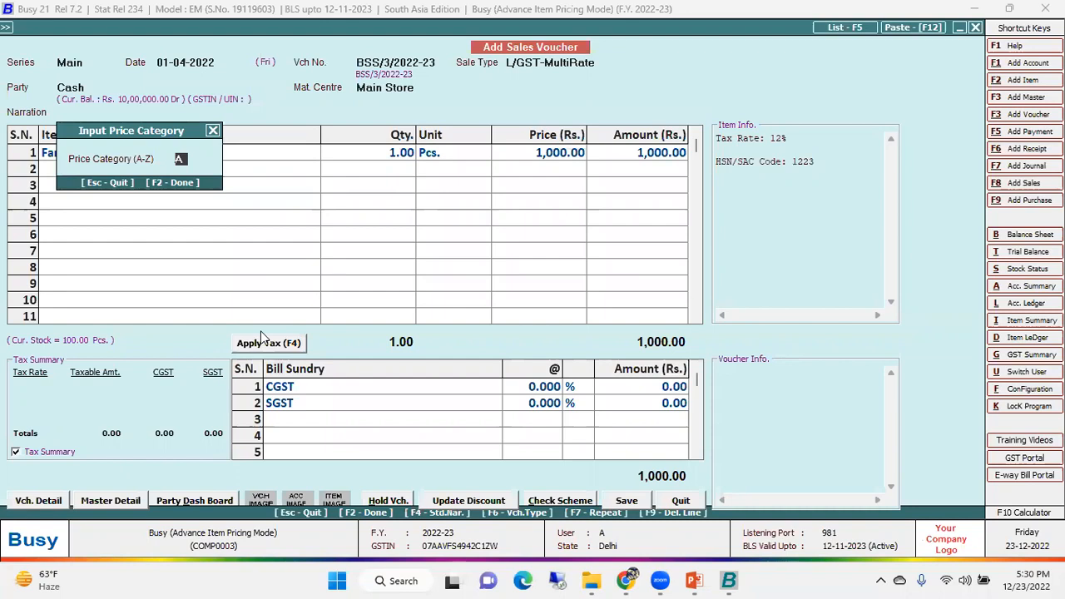
pyautogui.press('Return')
pyautogui.press('Return')
pyautogui.press('Left')
pyautogui.press('Return')
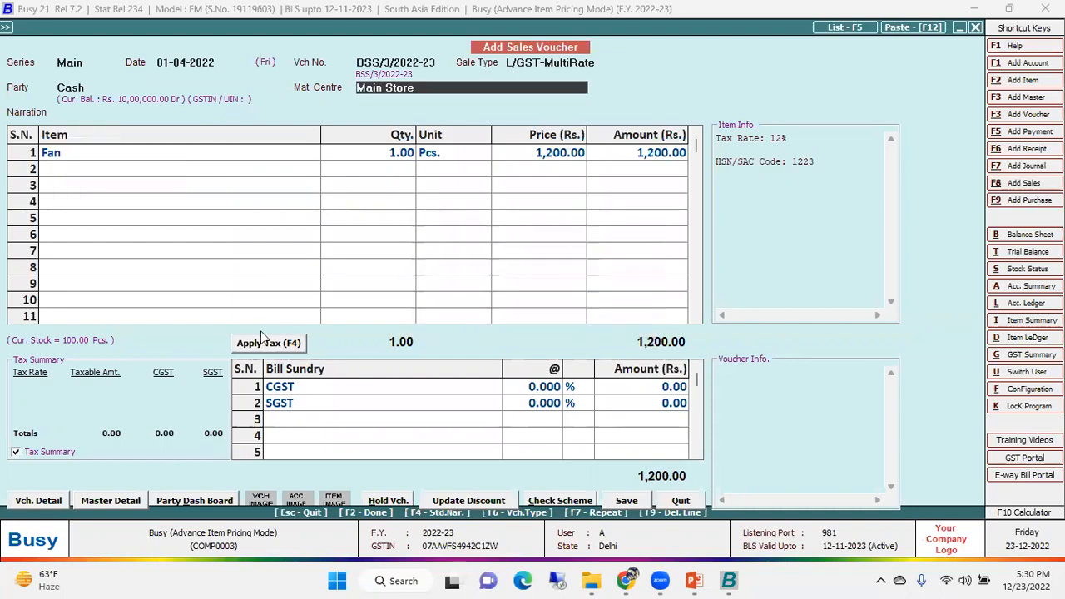
# Change the Cash party's price category in the voucher to C.
pyautogui.press('Return')
pyautogui.press('Up')
pyautogui.press('Up')
pyautogui.press('Return')
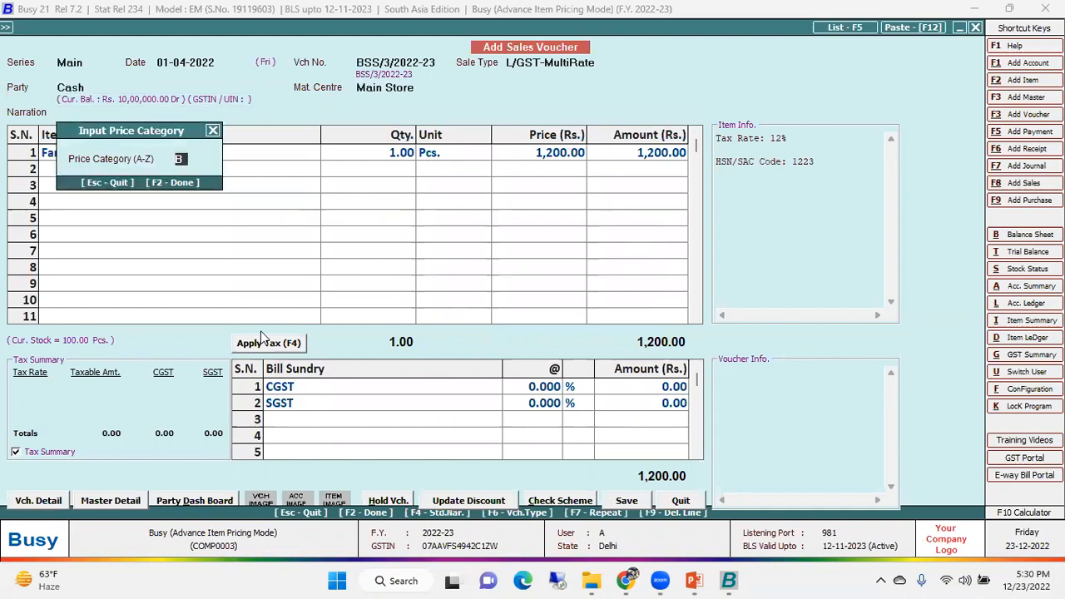
pyautogui.press('Return')
pyautogui.press('Return')
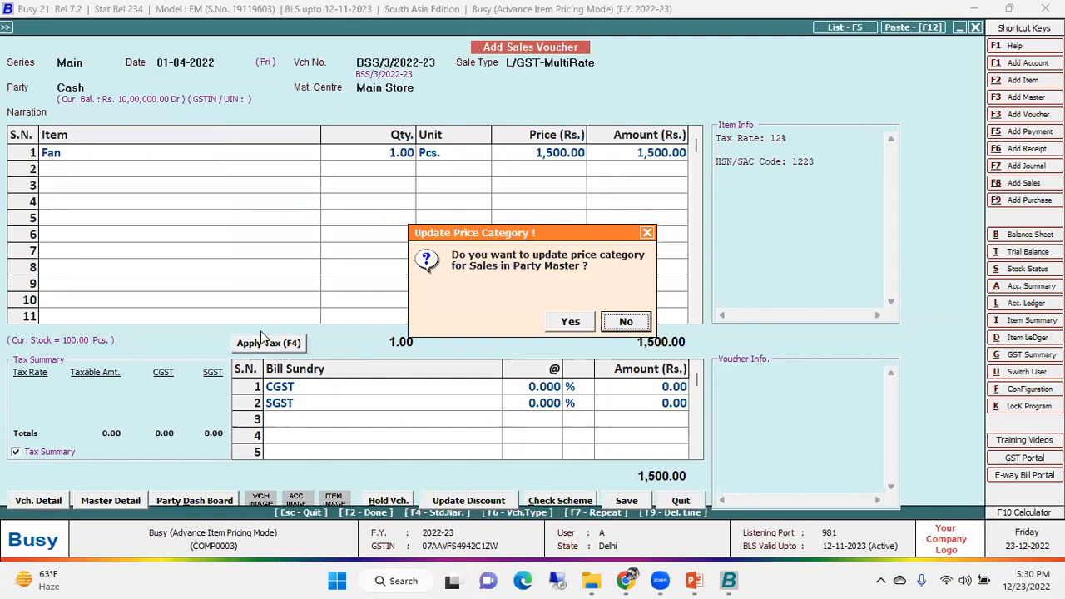
pyautogui.press('Left')
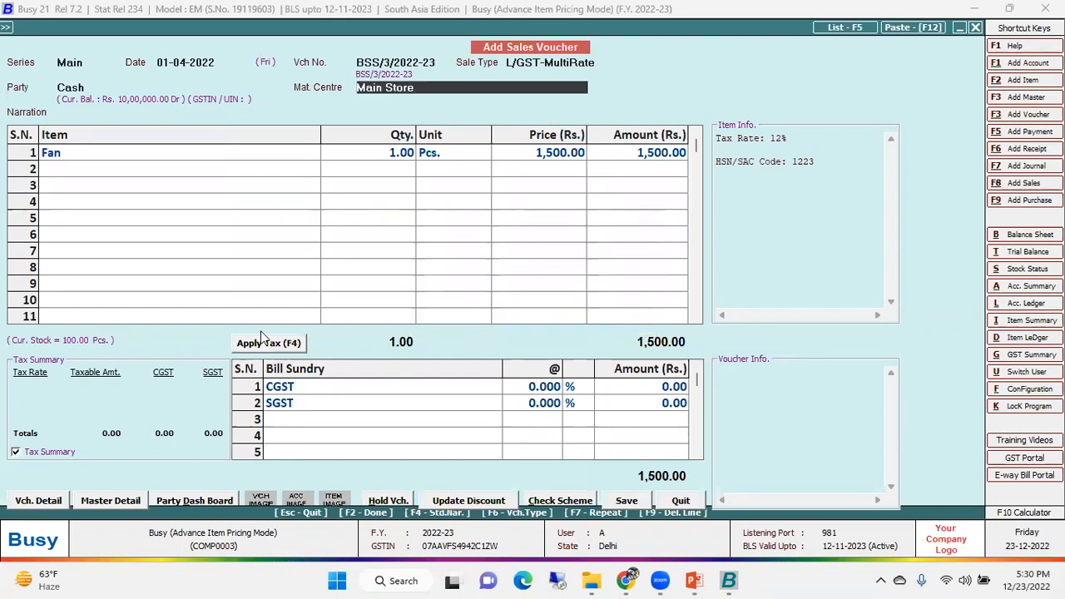
# Quit the Cash sales voucher without saving it.
pyautogui.press('Up')
pyautogui.press('Escape')
pyautogui.press('Escape')
pyautogui.press('Escape')
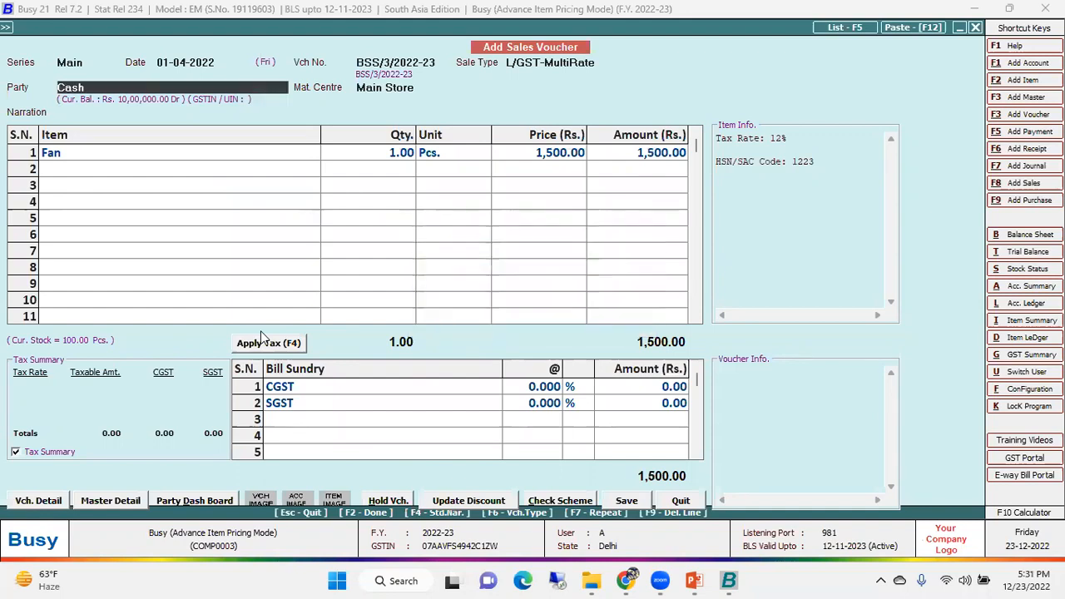
pyautogui.press('Left')
pyautogui.press('Return')
pyautogui.press('Left')
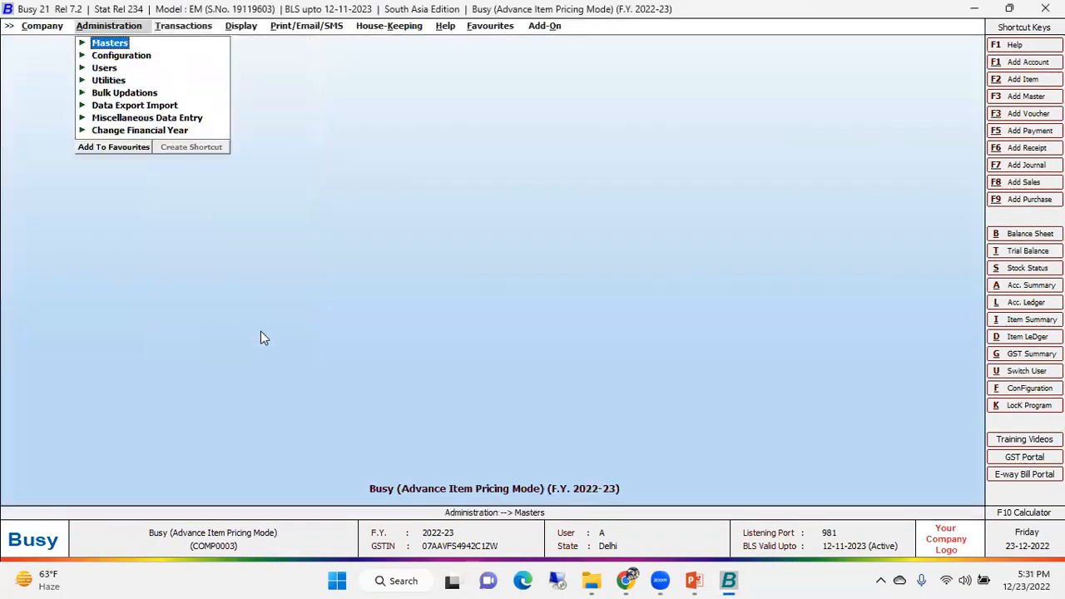
# Open the account master of Busy Infotech Pvt. Ltd. for modification.
pyautogui.press('Return')
pyautogui.press('Down')
pyautogui.press('Down')
pyautogui.press('Up')
pyautogui.press('Up')
pyautogui.press('Return')
pyautogui.press('Down')
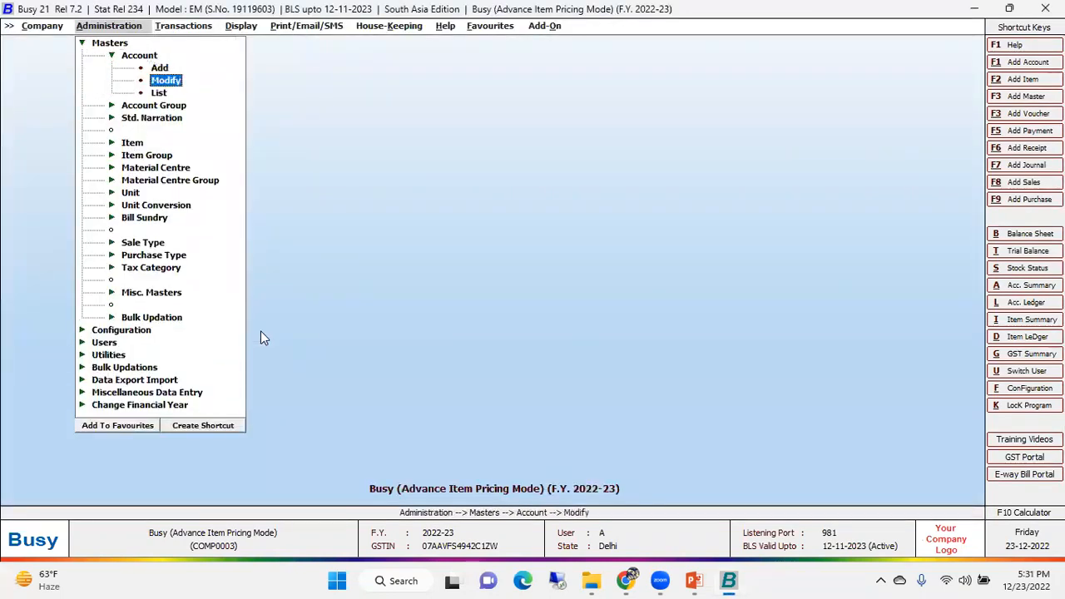
pyautogui.press('Return')
pyautogui.write('busy')
pyautogui.press('Return')
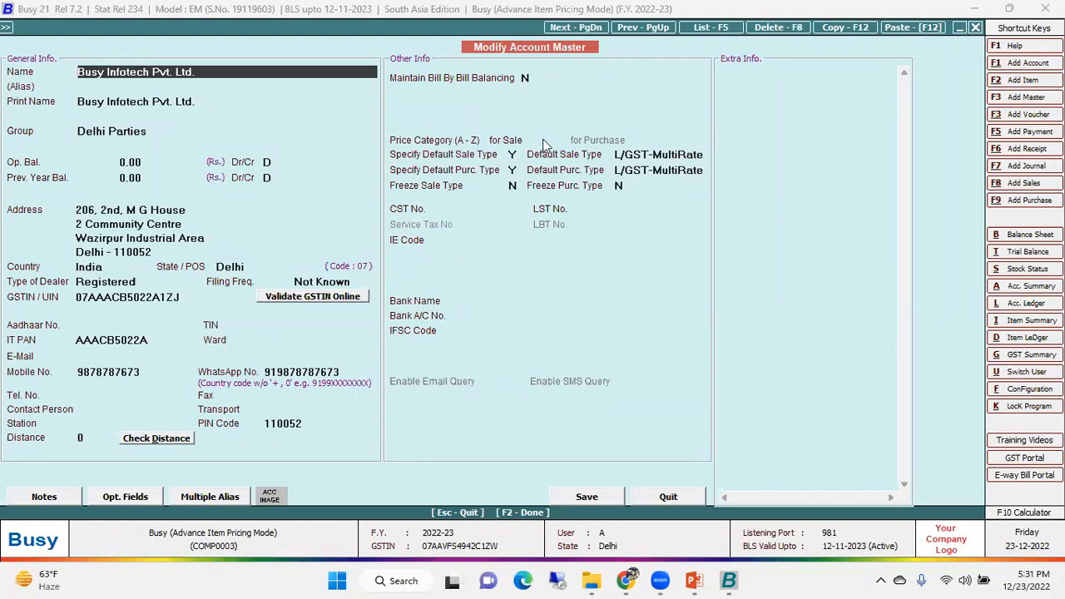
# Set the account's price category for sale to B and save the account master.
pyautogui.click(534, 141)
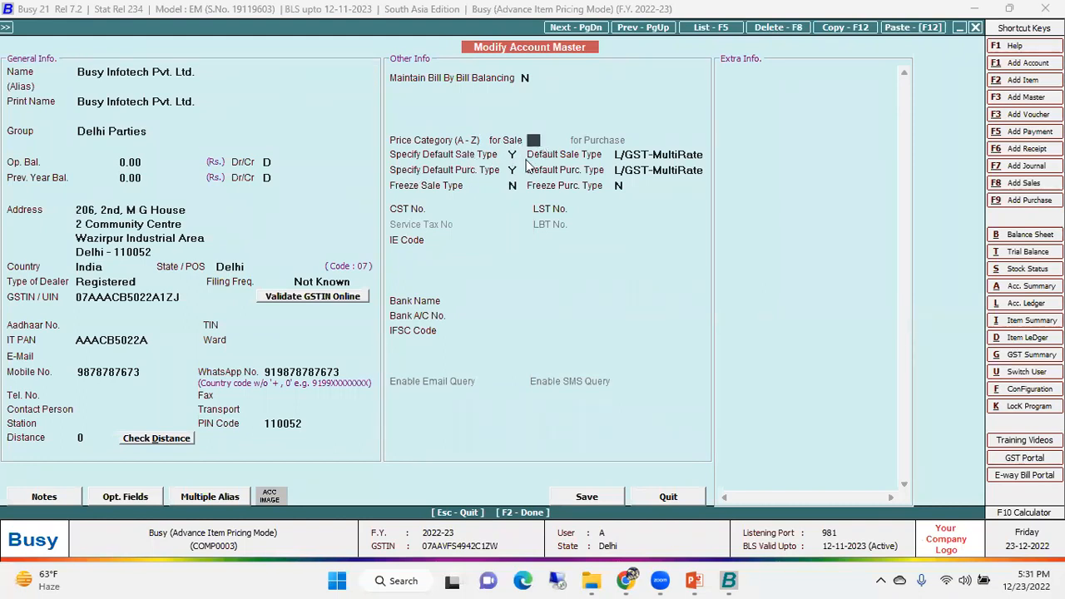
pyautogui.write('a')
pyautogui.press('BackSpace')
pyautogui.write('B')
pyautogui.press('Return')
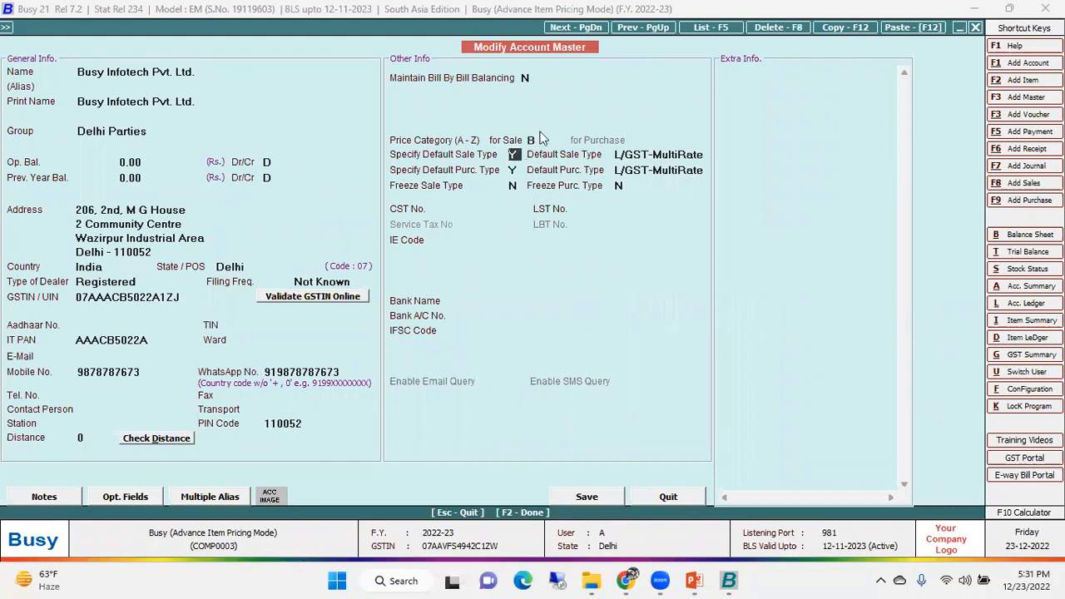
pyautogui.click(616, 493)
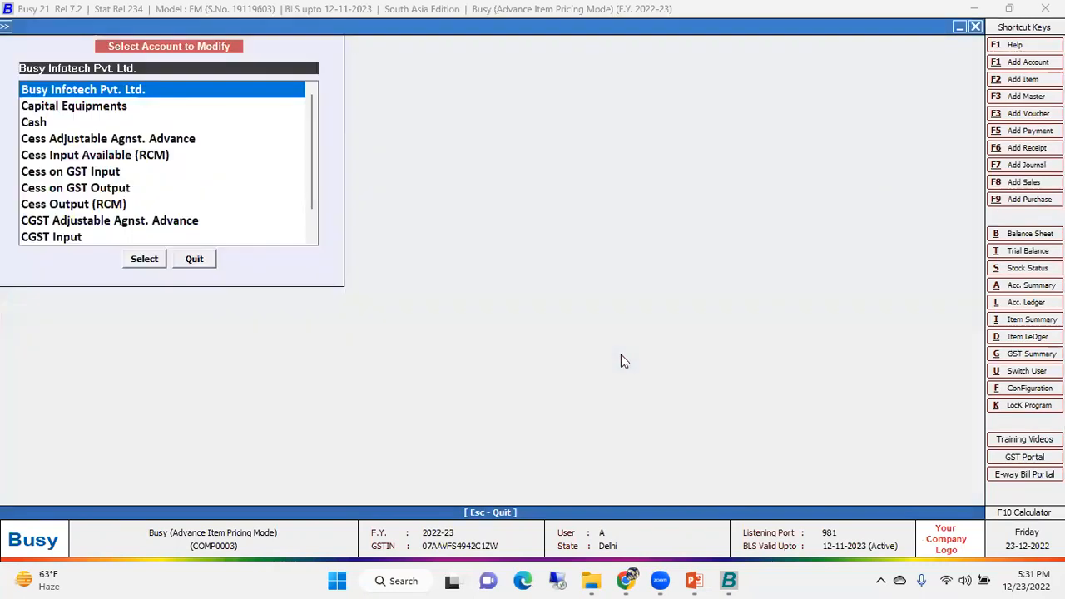
# Start a new sales voucher for Busy Infotech Pvt. Ltd. with price category B and add 1 Pcs. of Fan.
pyautogui.press('Escape')
pyautogui.press('Return')
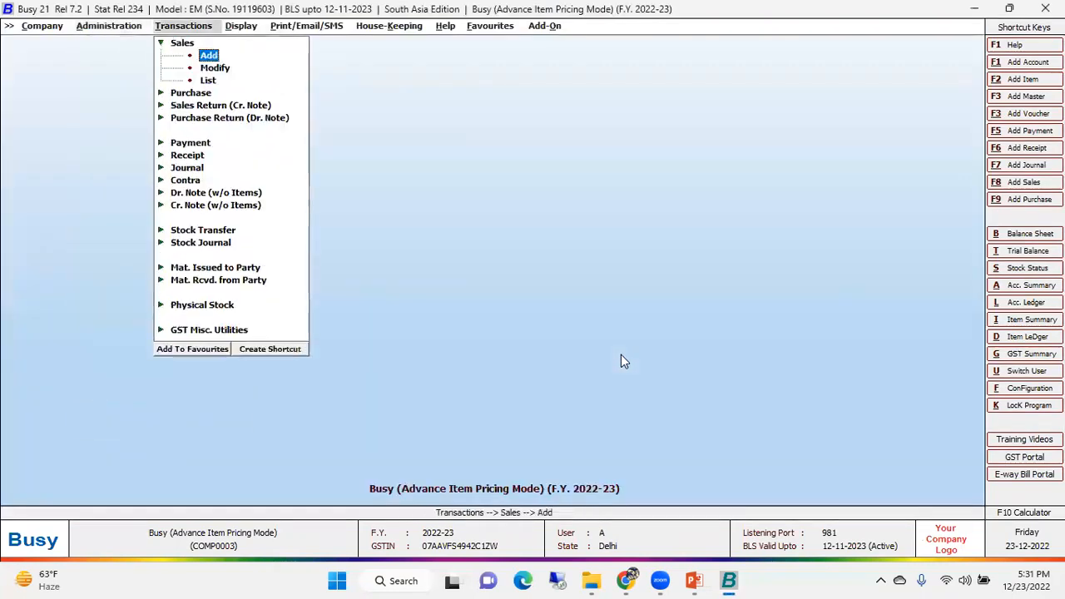
pyautogui.press('Return')
pyautogui.press('Return')
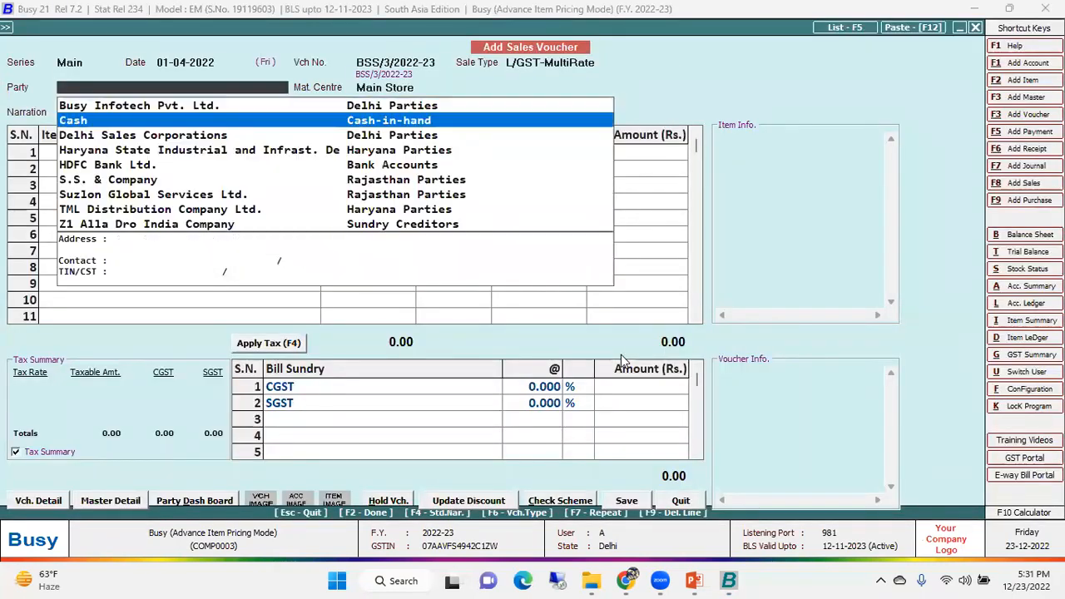
pyautogui.press('Return')
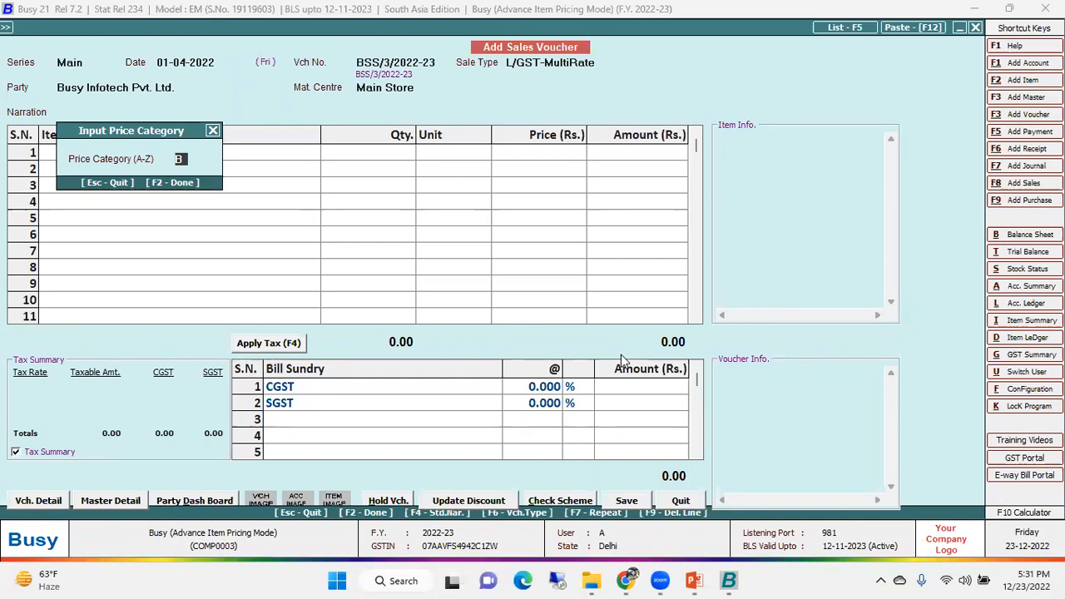
pyautogui.press('Return')
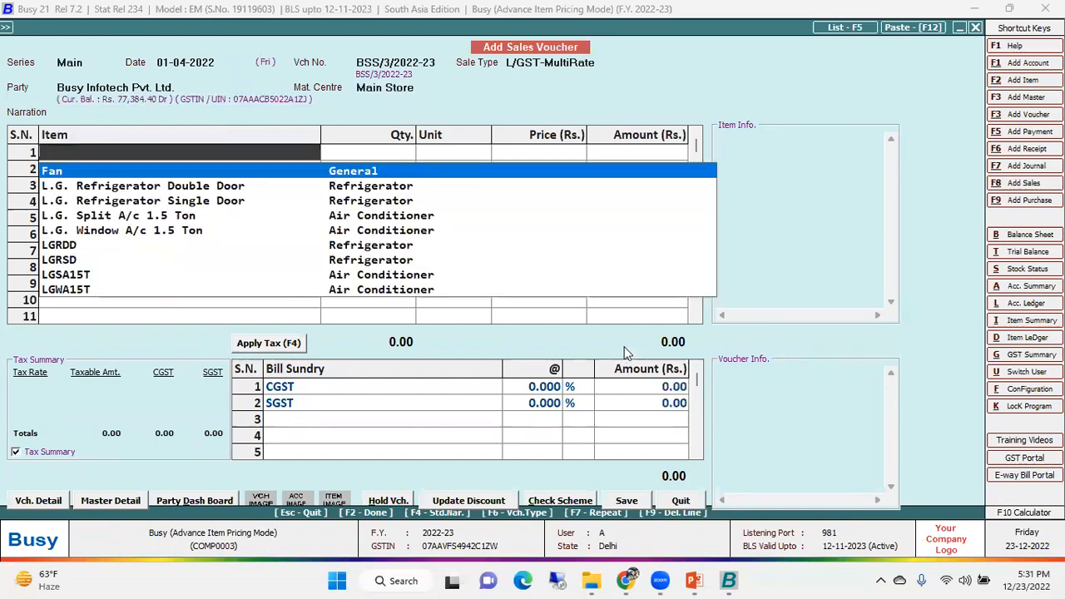
pyautogui.press('Return')
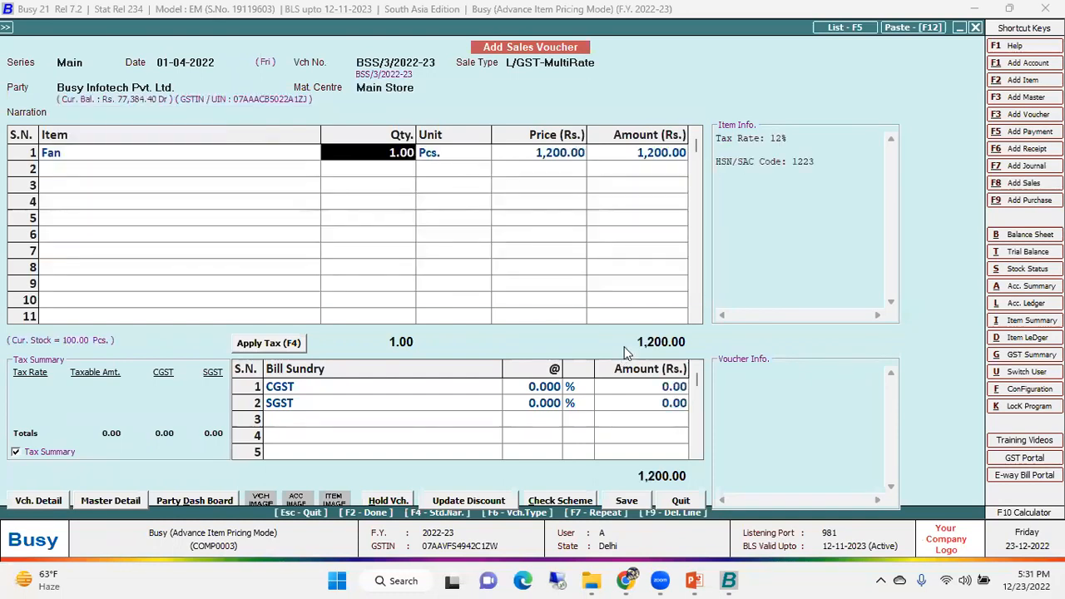
# Check the category B price in the Fan's sales price levels from within the voucher, and return to the voucher.
pyautogui.press('Left')
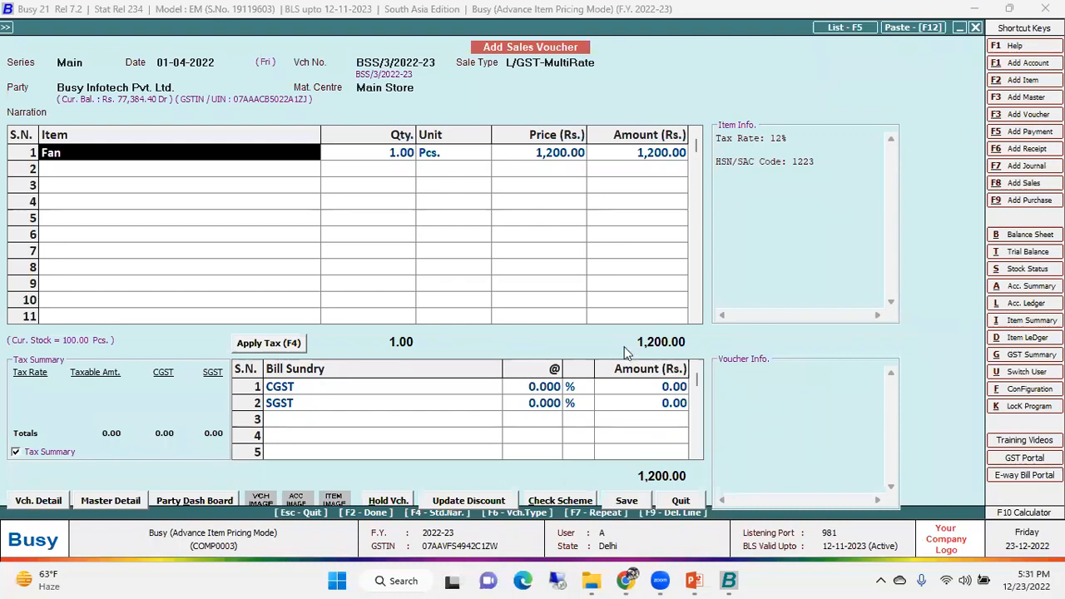
pyautogui.hotkey('alt', 'm')
pyautogui.press('F2')
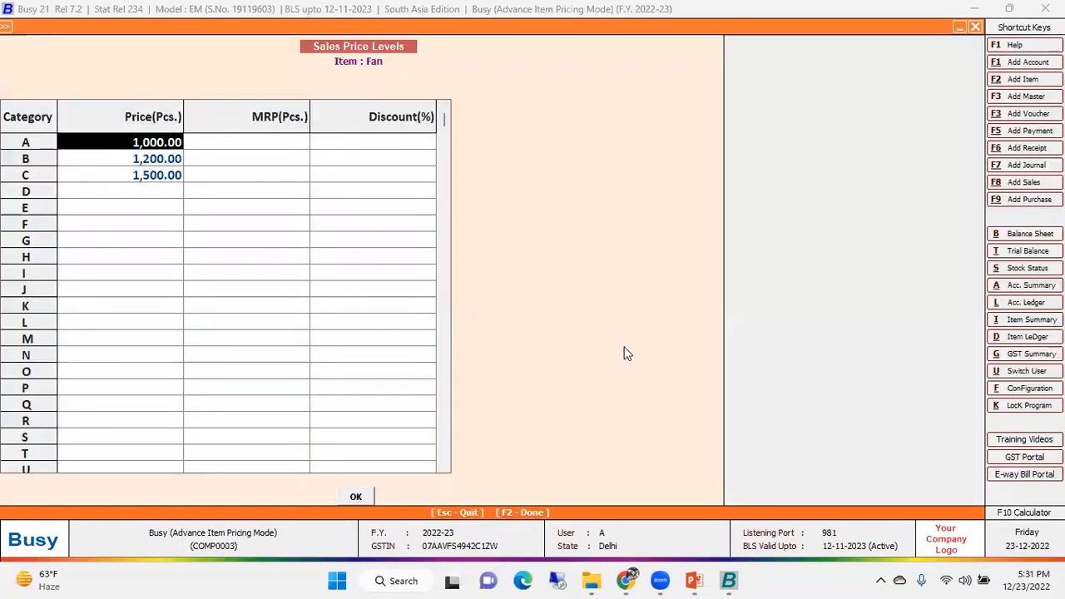
pyautogui.press('Down')
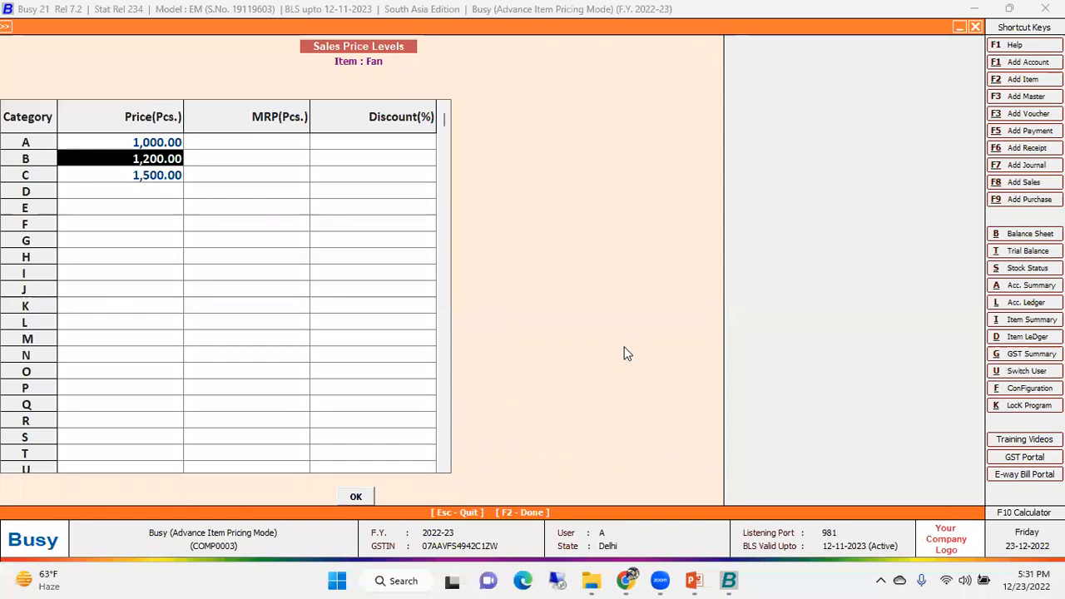
pyautogui.press('Escape')
pyautogui.press('Escape')
pyautogui.press('Escape')
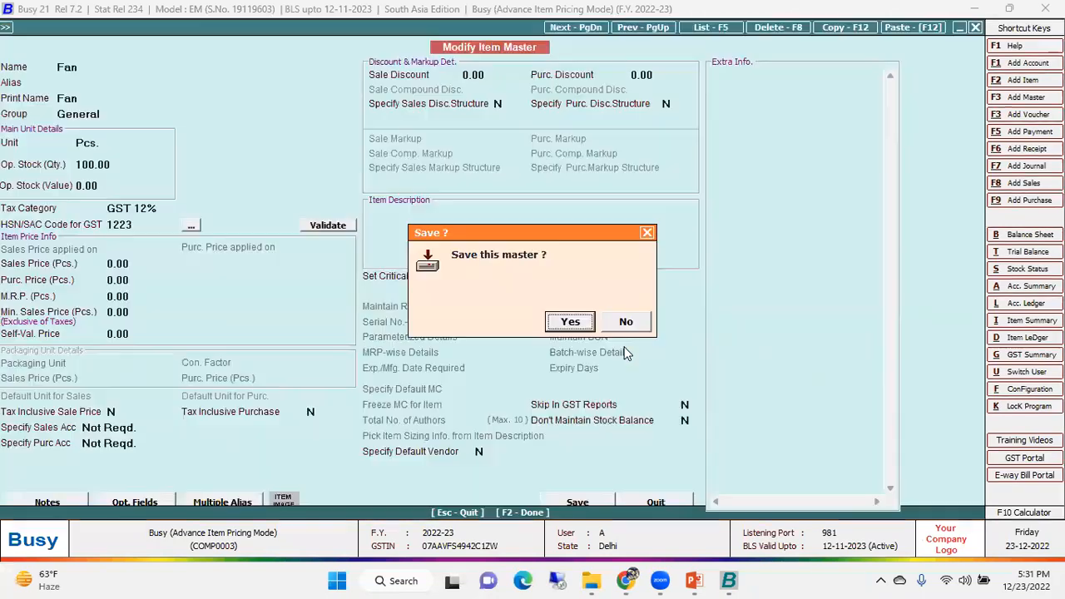
pyautogui.press('Right')
pyautogui.press('Left')
pyautogui.press('Return')
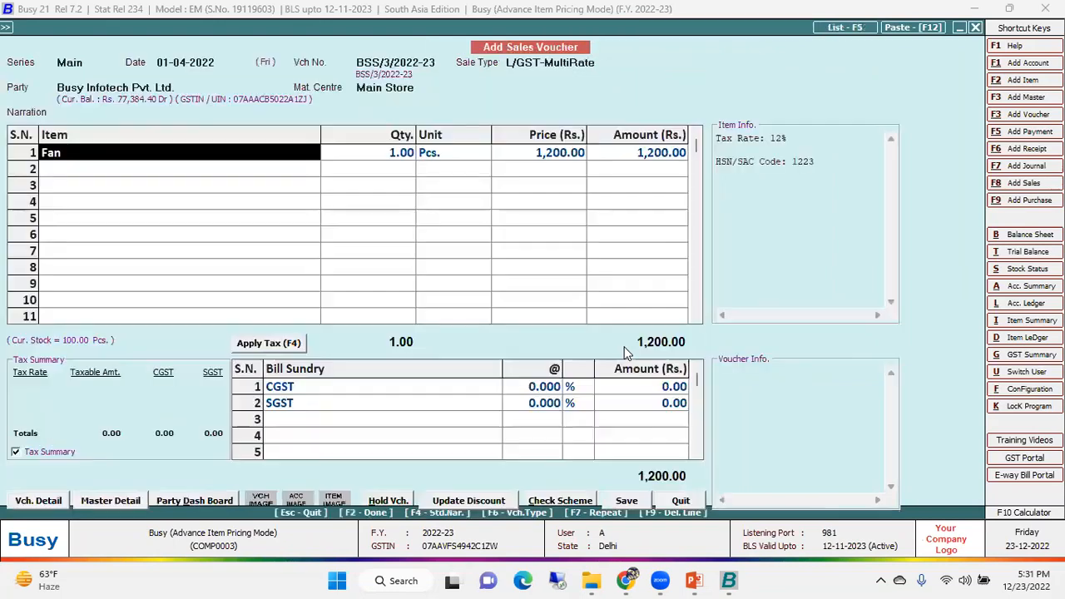
# Quit the Busy Infotech Pvt. Ltd. sales voucher without saving it.
pyautogui.press('Escape')
pyautogui.press('Left')
pyautogui.press('Return')
# Open the Inventory settings in the Features / Options configuration.
pyautogui.press('Left')
pyautogui.press('Return')
pyautogui.press('Down')
pyautogui.press('Down')
pyautogui.press('Escape')
pyautogui.press('Escape')
pyautogui.press('Down')
pyautogui.press('Return')
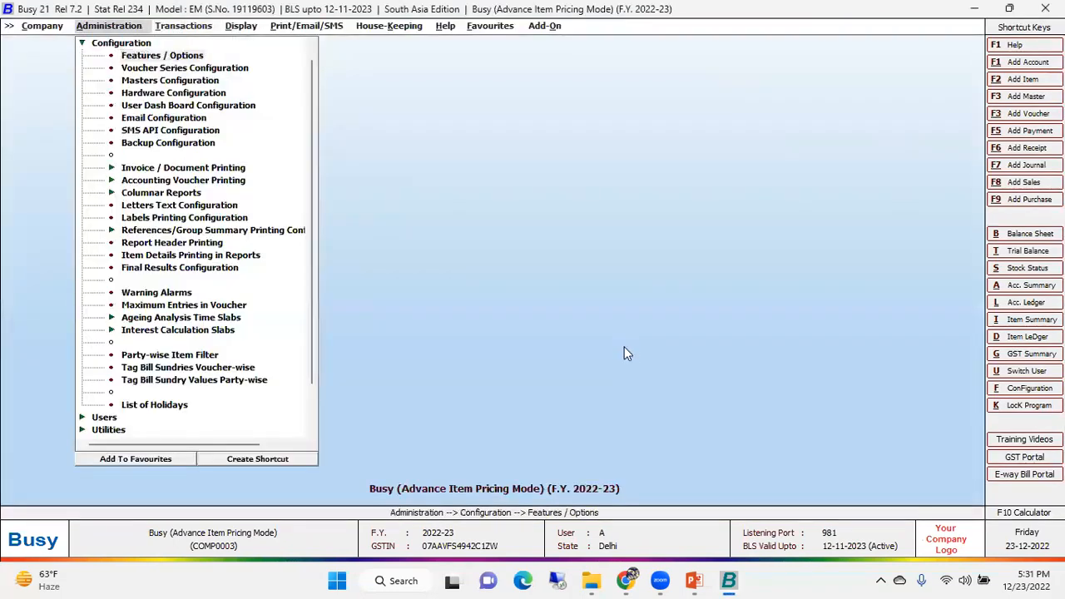
pyautogui.press('Return')
pyautogui.press('Down')
pyautogui.press('Down')
pyautogui.press('Down')
pyautogui.press('Down')
pyautogui.press('Return')
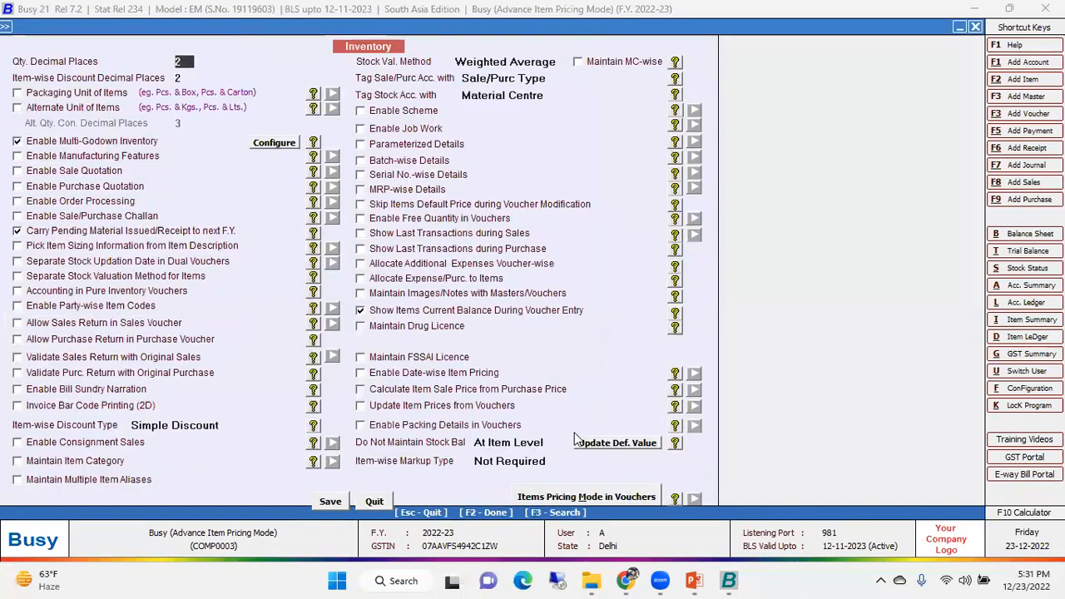
# Set the multiple price list options for sales to input the price category after the item instead of after the party.
pyautogui.click(577, 497)
pyautogui.click(344, 393)
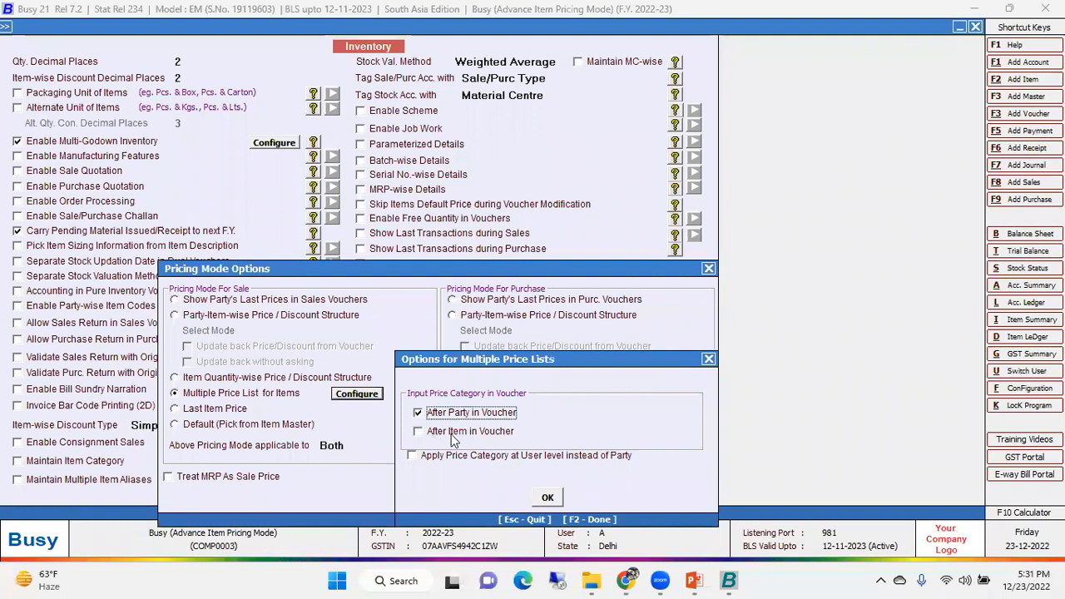
pyautogui.moveTo(512, 358); pyautogui.dragTo(471, 269)
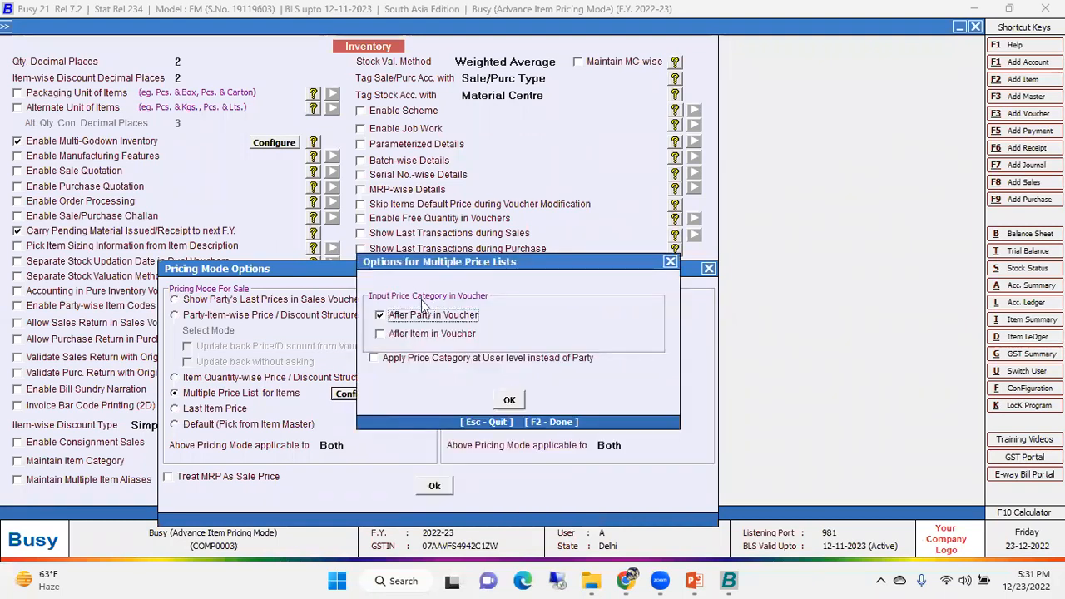
pyautogui.click(408, 334)
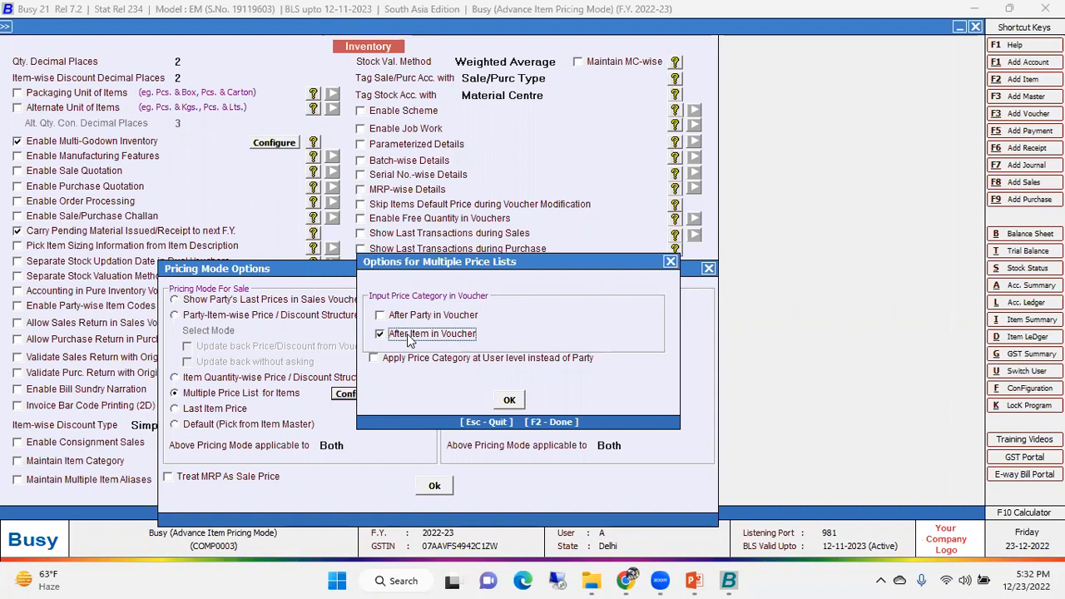
pyautogui.click(508, 400)
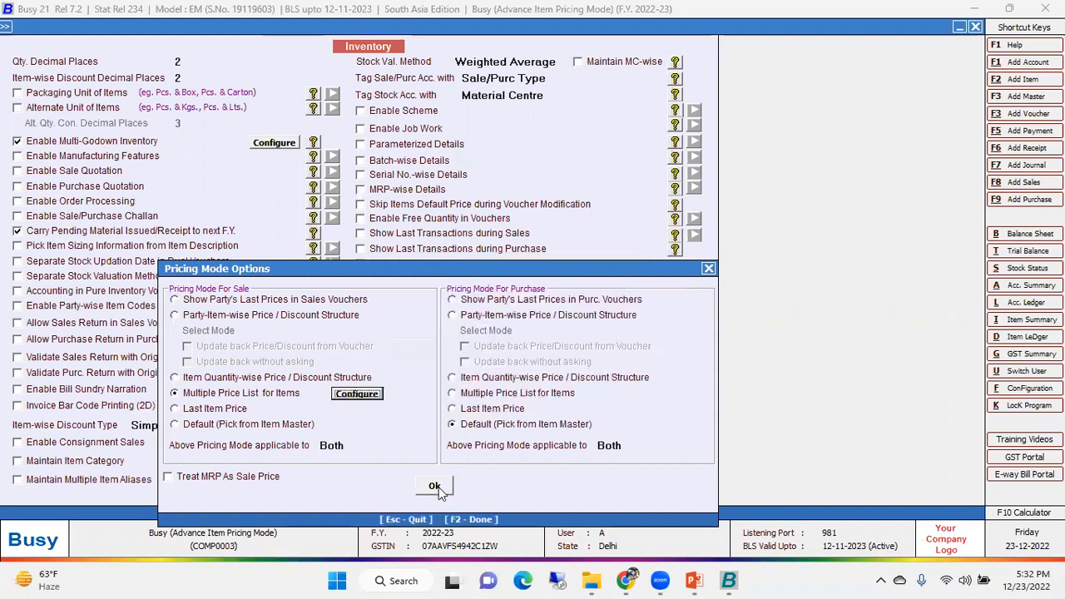
pyautogui.click(435, 487)
pyautogui.click(371, 502)
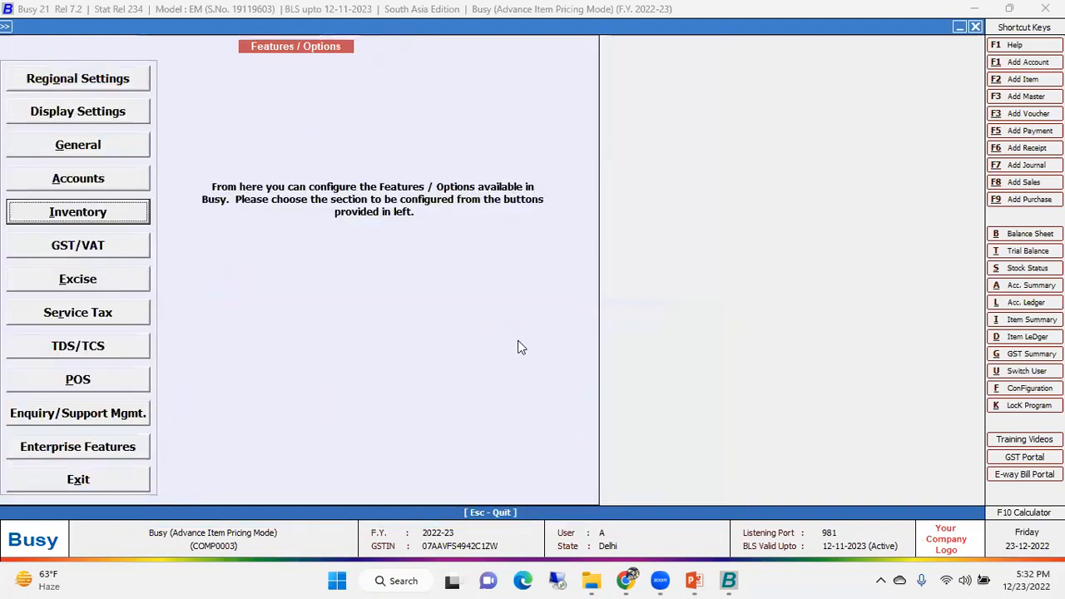
# Start a new sales voucher for Cash from Main Store and add 1 Pcs. of Fan with price category B.
pyautogui.press('Escape')
pyautogui.press('Right')
pyautogui.press('Return')
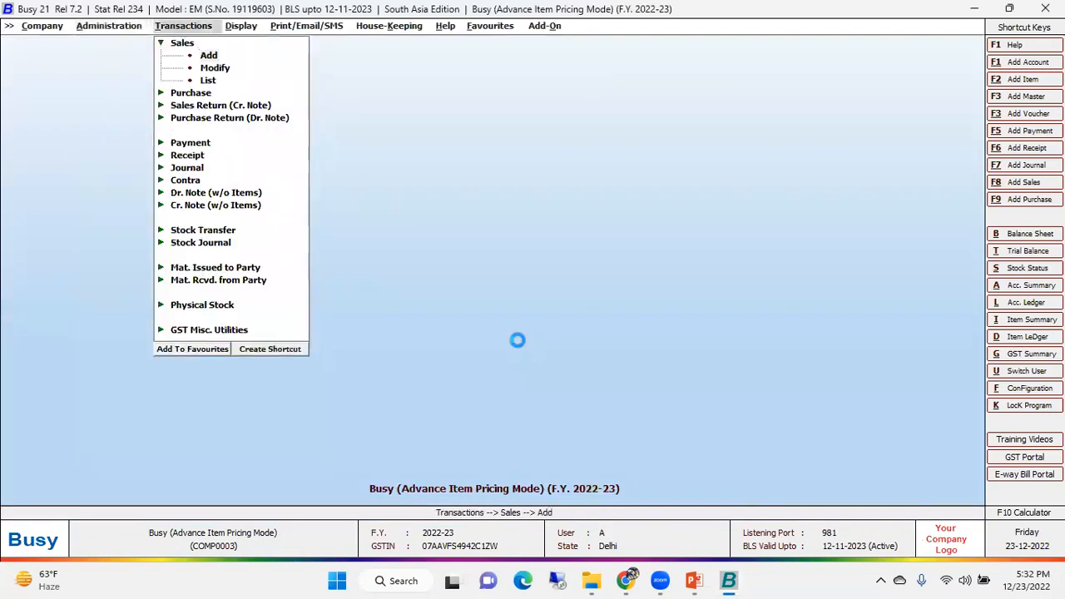
pyautogui.press('Return')
pyautogui.press('Return')
pyautogui.press('Down')
pyautogui.press('Down')
pyautogui.press('Down')
pyautogui.press('Up')
pyautogui.press('Up')
pyautogui.press('Return')
pyautogui.press('Return')
pyautogui.press('Return')
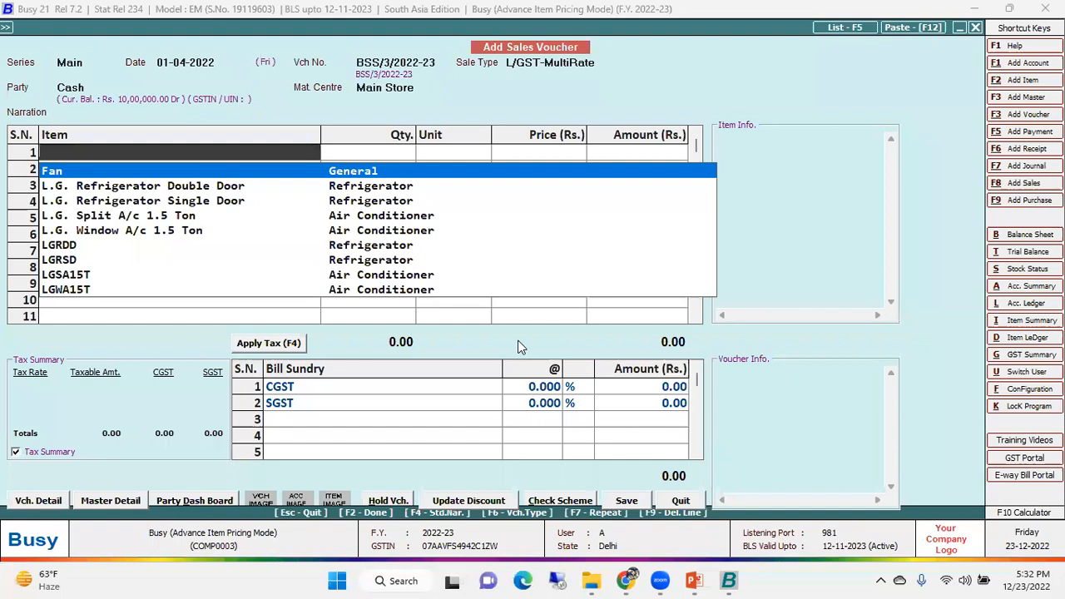
pyautogui.press('Return')
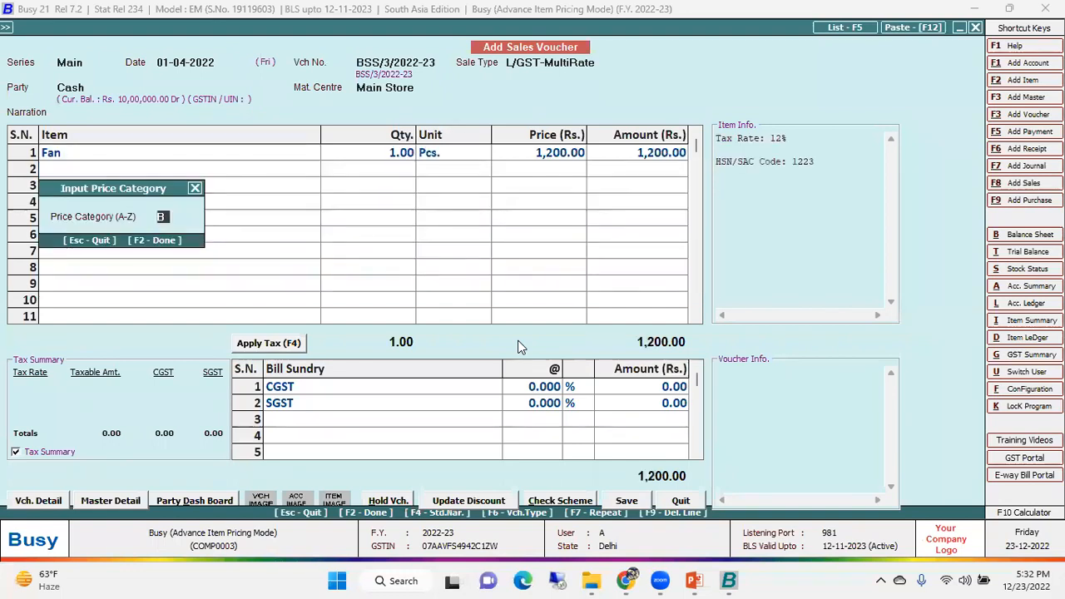
# Set the Fan's price category to A in the voucher, and change it to C.
pyautogui.write('a')
pyautogui.press('Return')
pyautogui.press('Left')
pyautogui.press('Return')
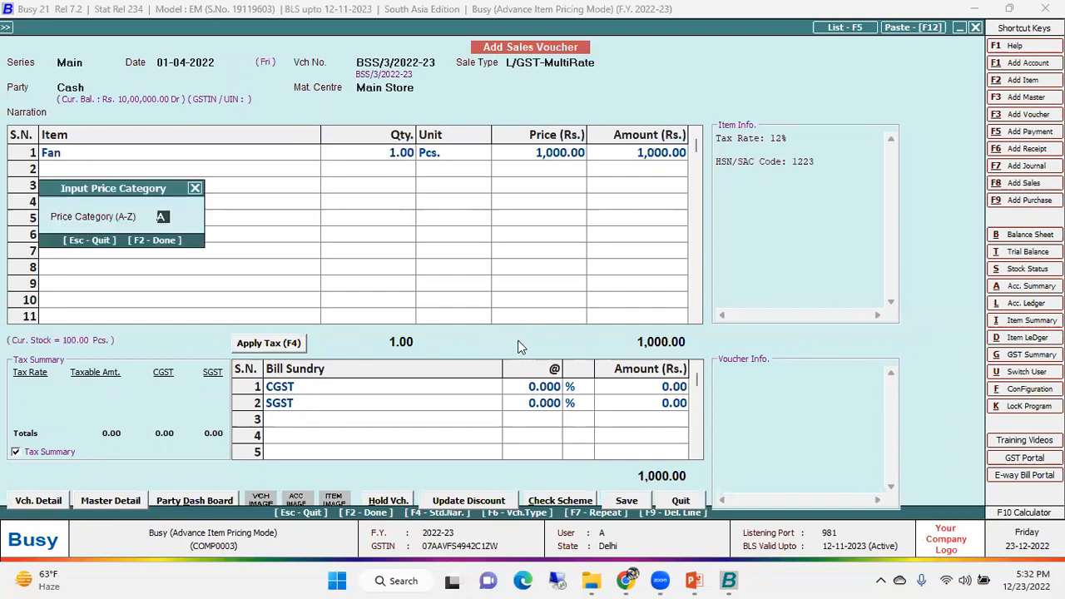
pyautogui.write('c')
pyautogui.press('Return')
pyautogui.press('Left')
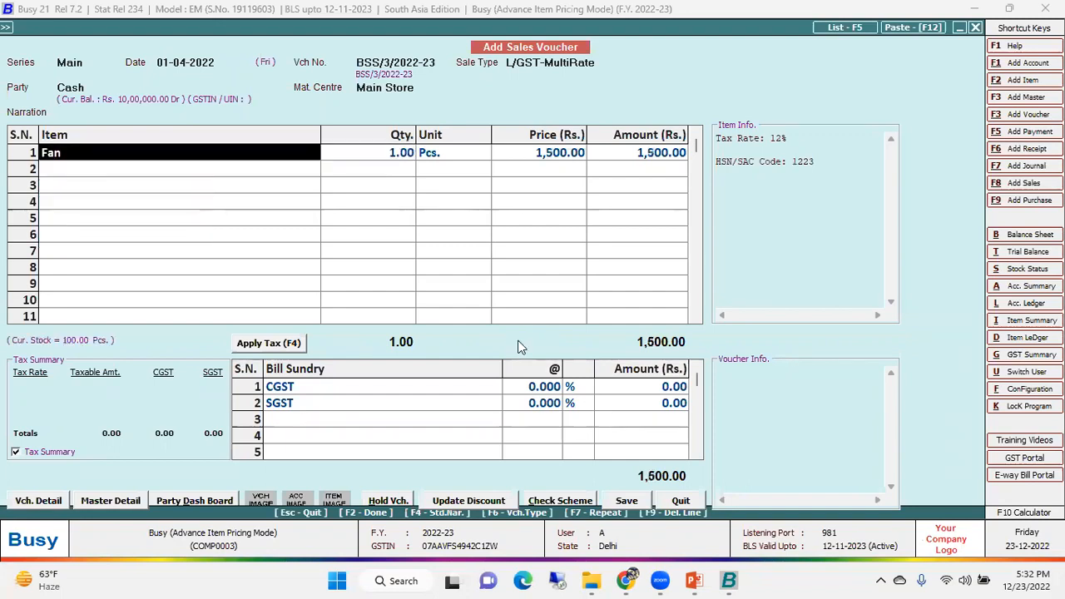
# Change the Fan's price category to B in the voucher.
pyautogui.press('Return')
pyautogui.write('c')
pyautogui.press('BackSpace')
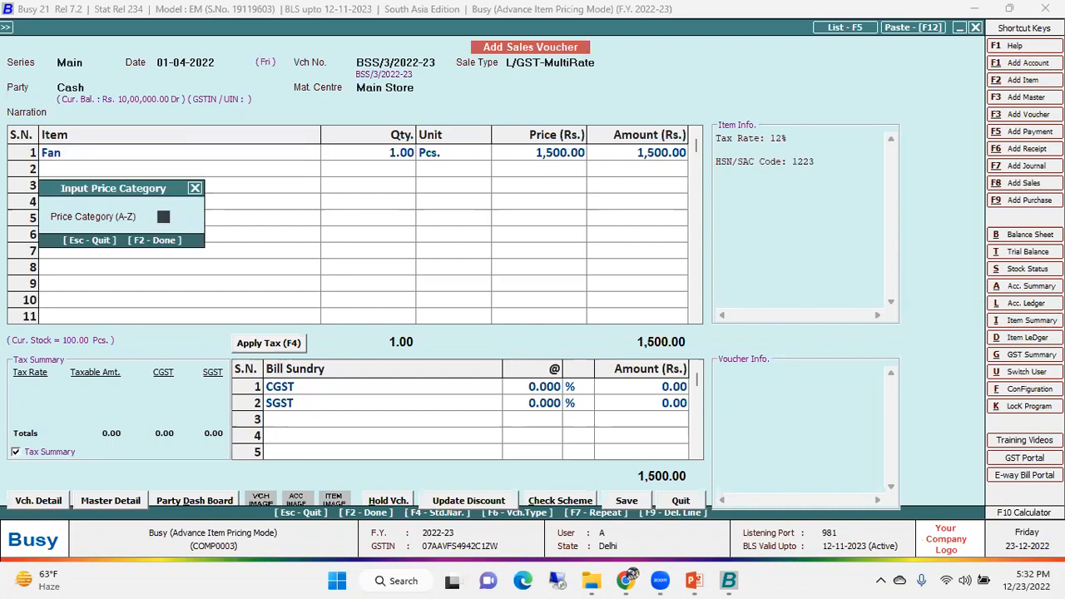
pyautogui.write('b')
pyautogui.press('Return')
pyautogui.press('Left')
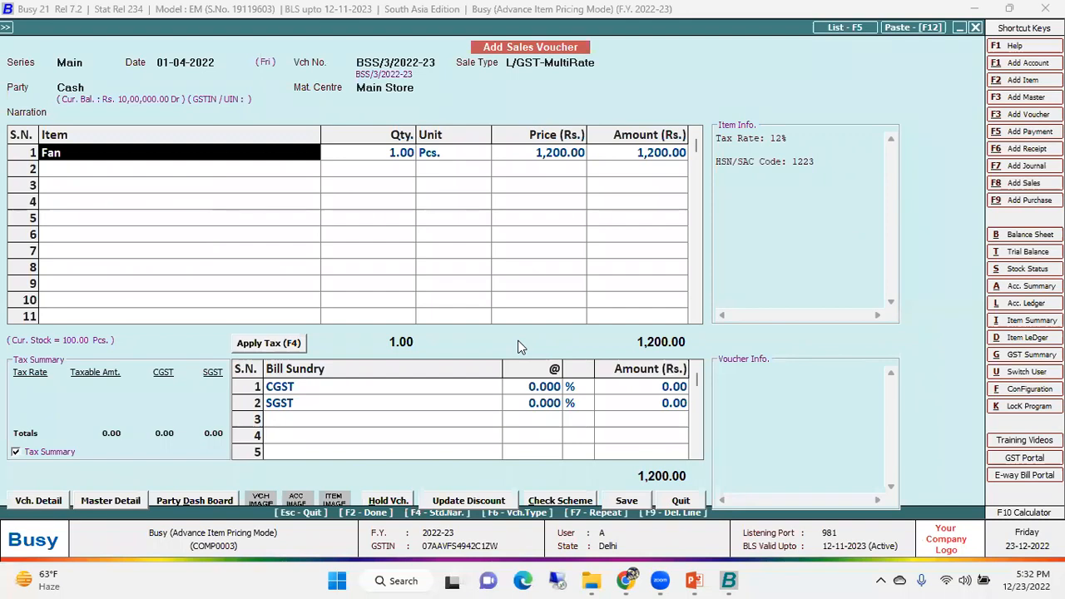
# Quit the Cash sales voucher without saving it.
pyautogui.press('Escape')
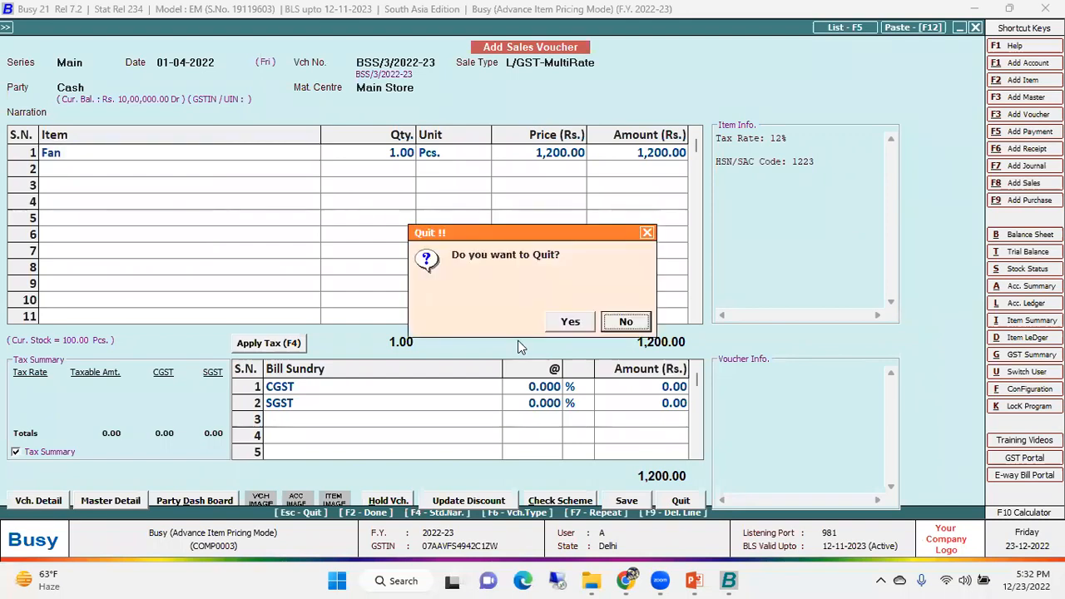
pyautogui.press('Left')
pyautogui.press('Return')
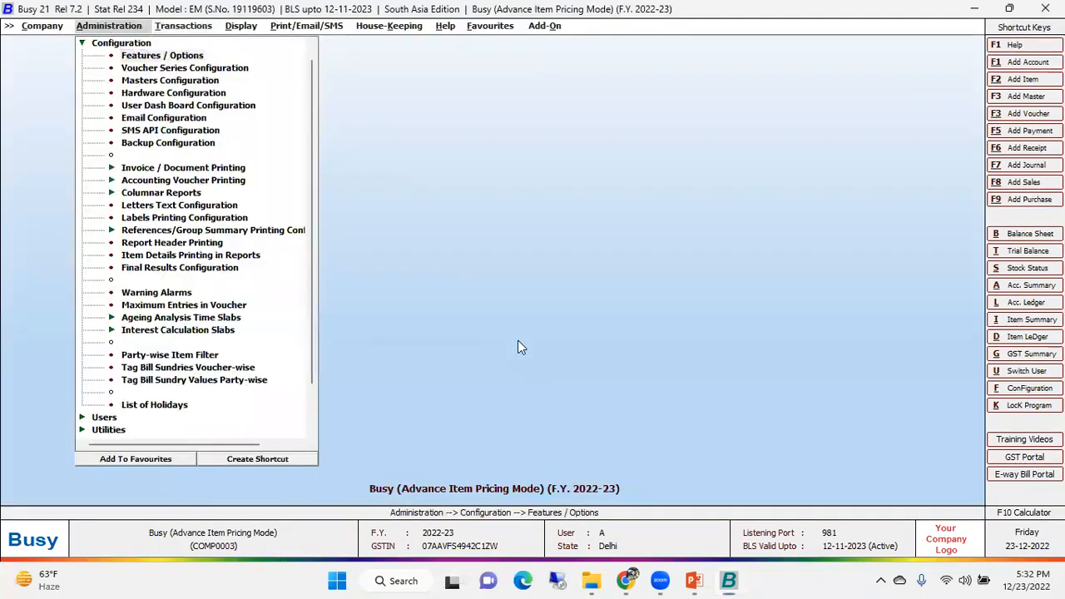
# Set the multiple price lists to apply the price category at user level instead of party, disable After Item in Voucher, and save the Inventory settings.
pyautogui.press('Return')
pyautogui.press('Down')
pyautogui.press('Return')
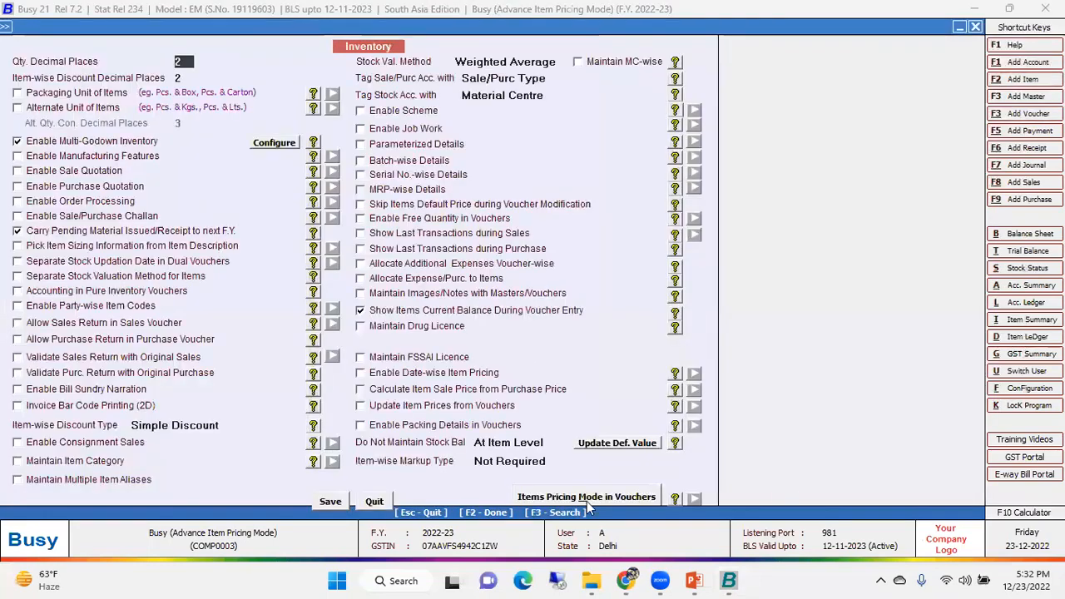
pyautogui.click(587, 502)
pyautogui.click(357, 394)
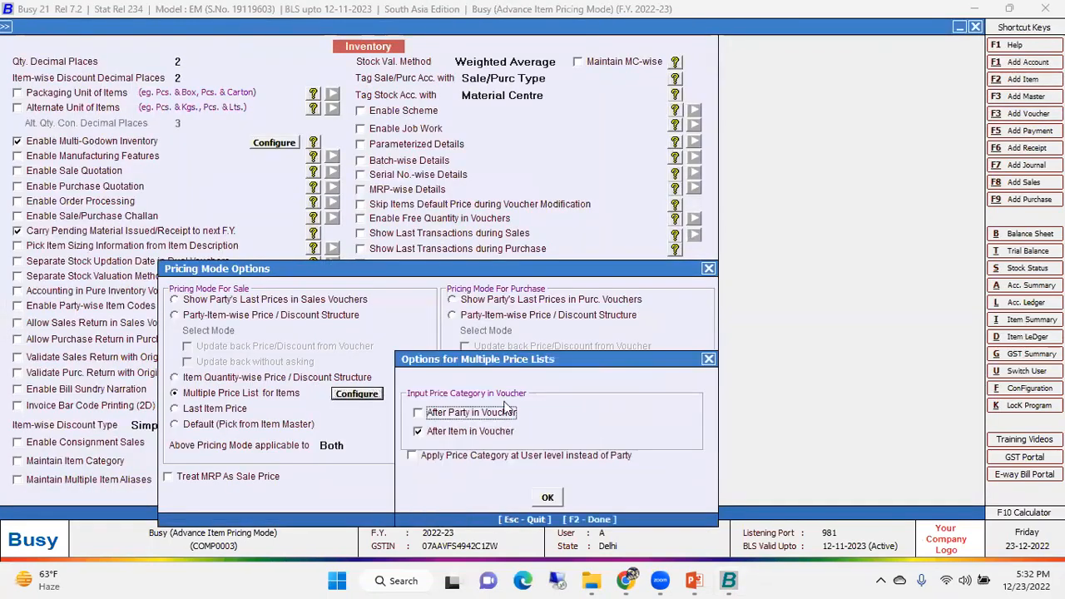
pyautogui.click(476, 455)
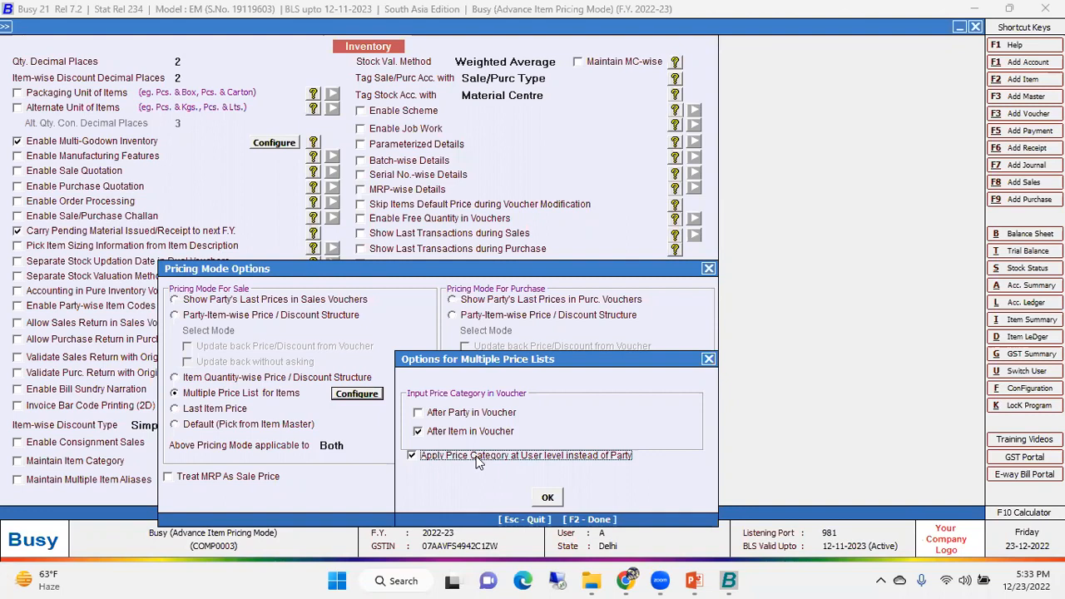
pyautogui.click(459, 432)
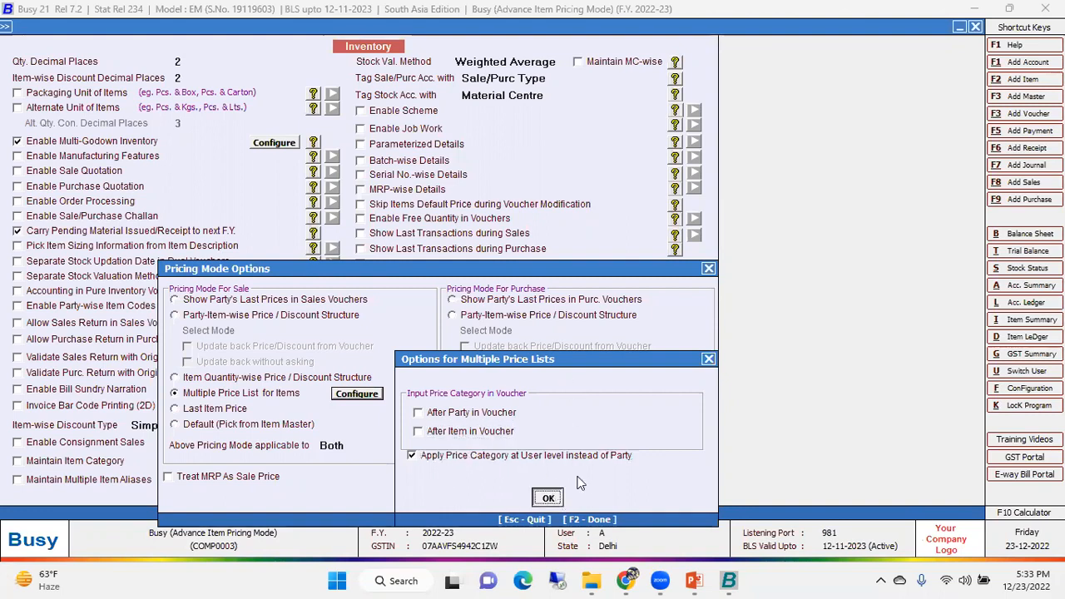
pyautogui.click(551, 498)
pyautogui.click(447, 485)
pyautogui.click(337, 501)
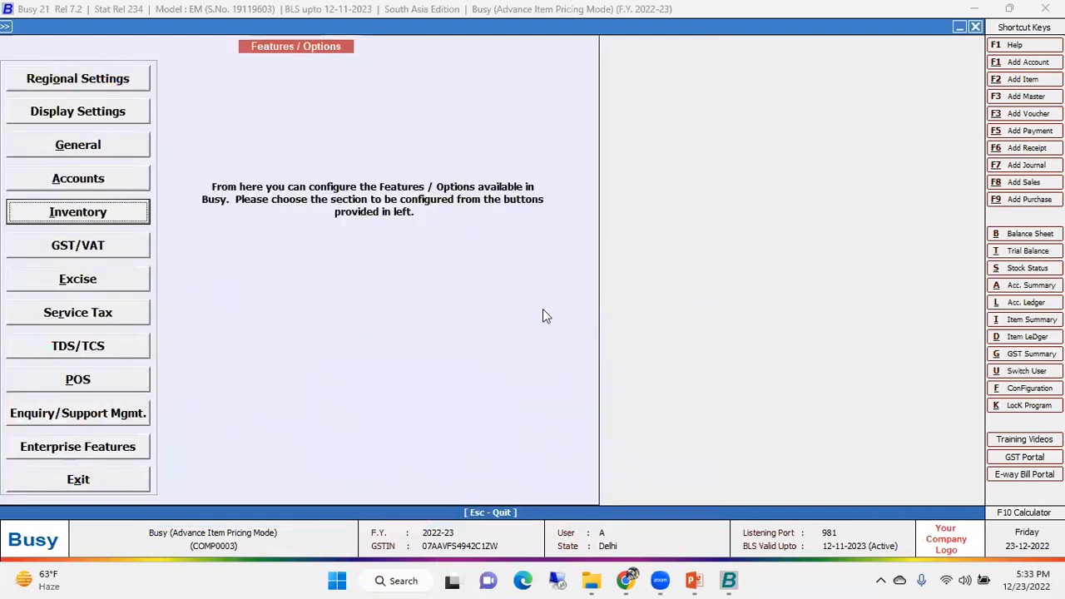
# Start a new user and enter the user name, password and recheck password.
pyautogui.press('Escape')
pyautogui.press('Escape')
pyautogui.press('Down')
pyautogui.press('Return')
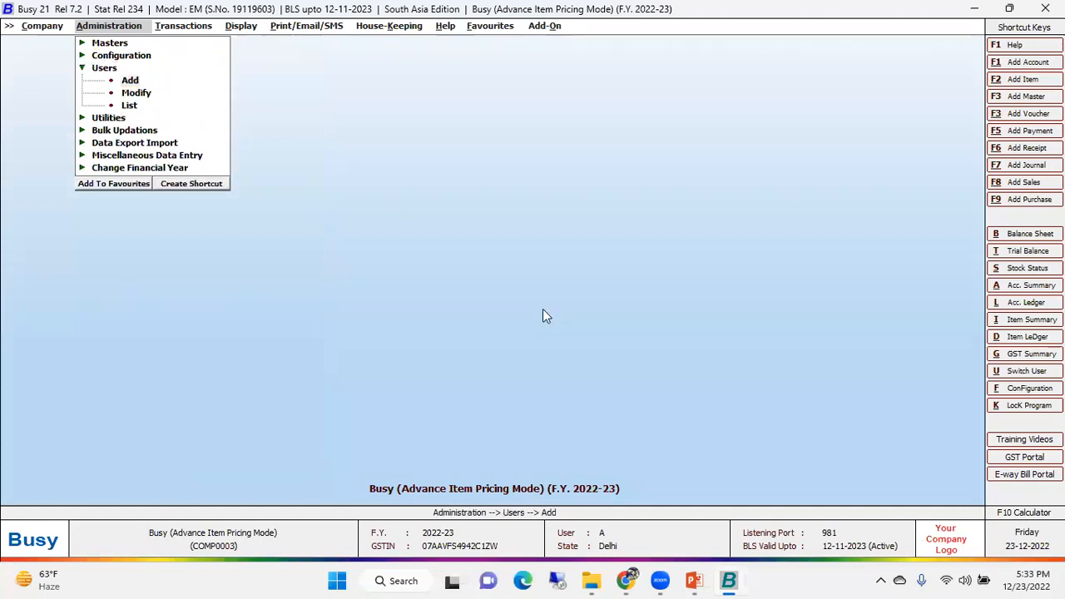
pyautogui.press('Return')
pyautogui.write('karan')
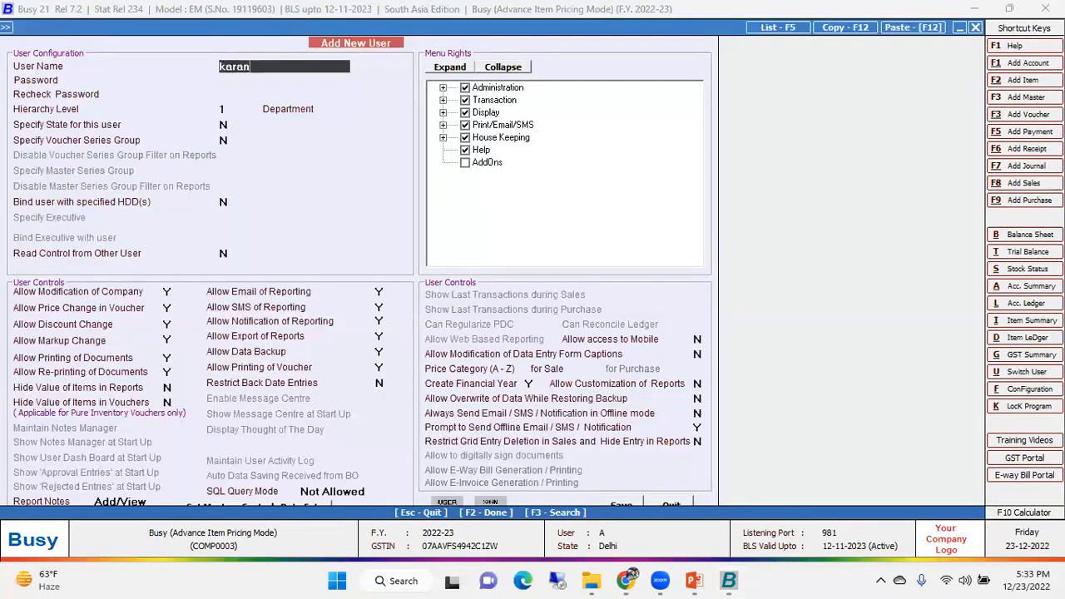
pyautogui.press('Return')
pyautogui.press('Return')
pyautogui.write('*')
pyautogui.press('Return')
pyautogui.press('Return')
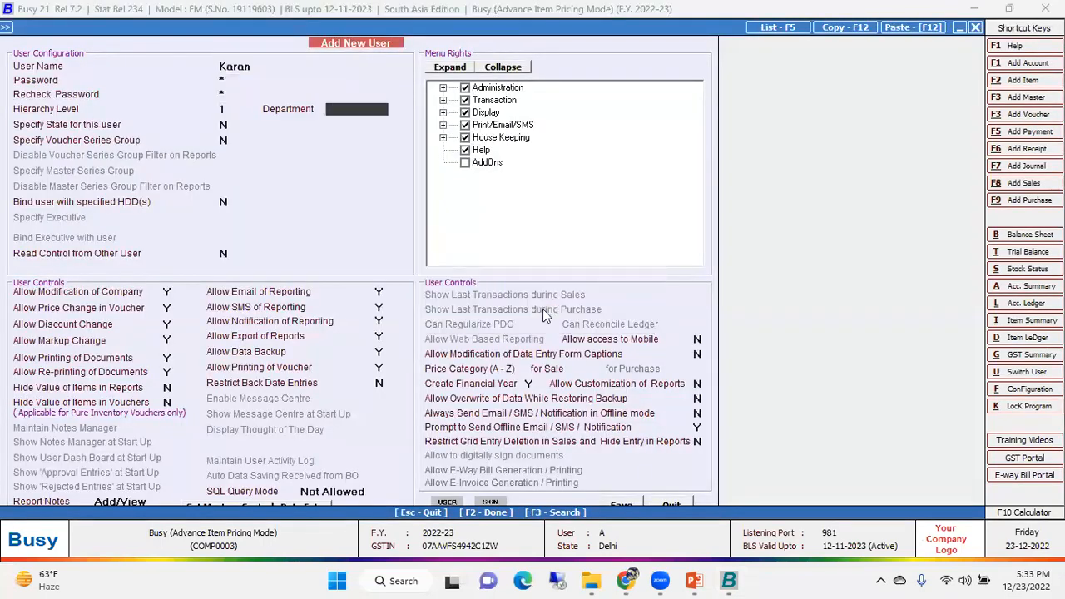
# Set the new user's sale price category to A and leave the user form without saving.
pyautogui.click(590, 368)
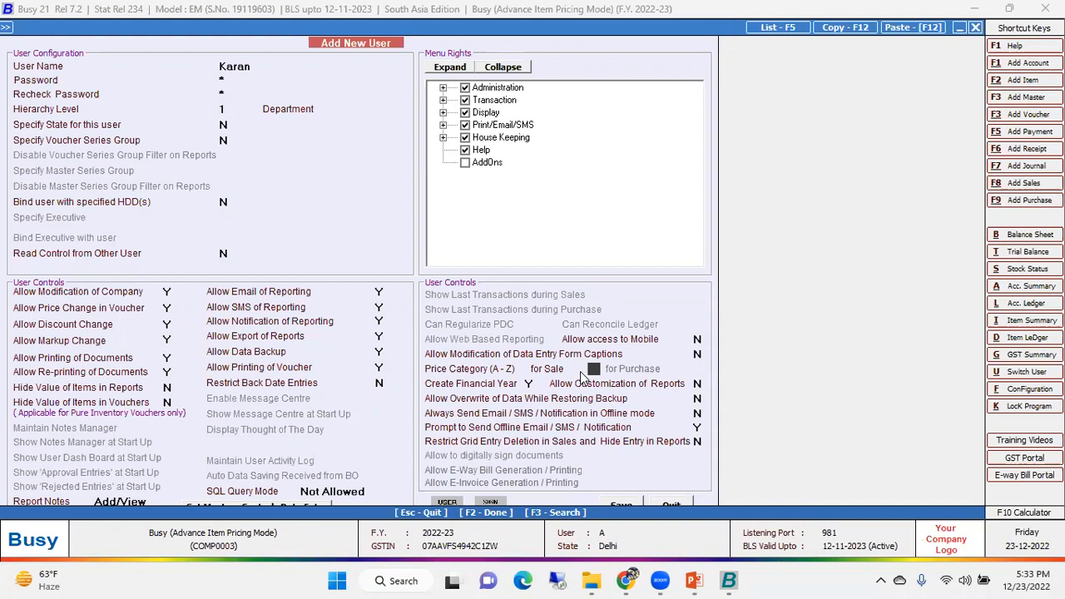
pyautogui.write('a')
pyautogui.press('Escape')
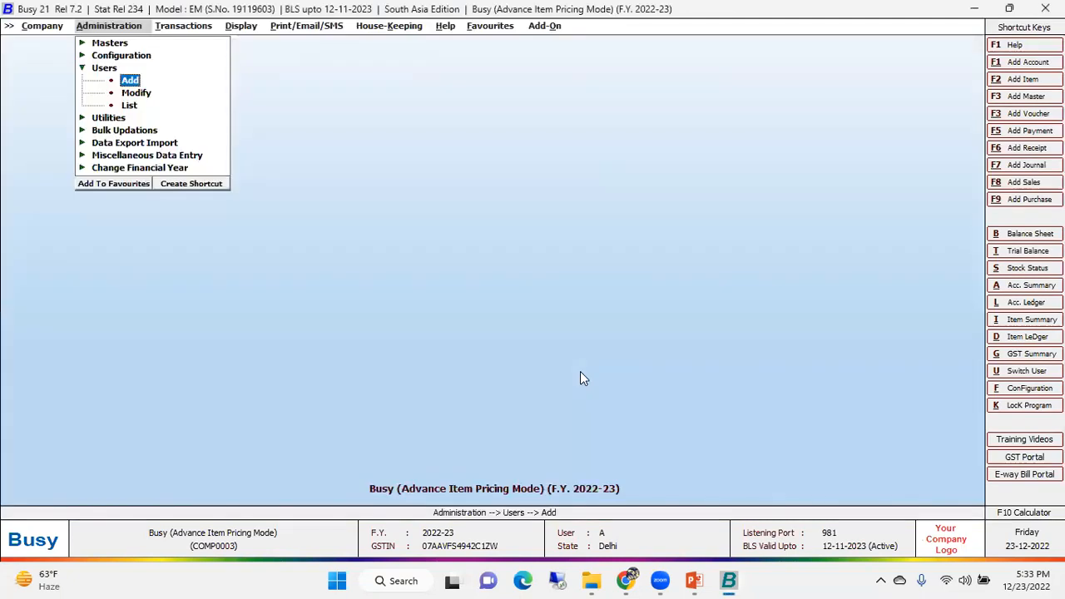
# Open the Inventory settings in the Features / Options configuration.
pyautogui.press('Escape')
pyautogui.press('Up')
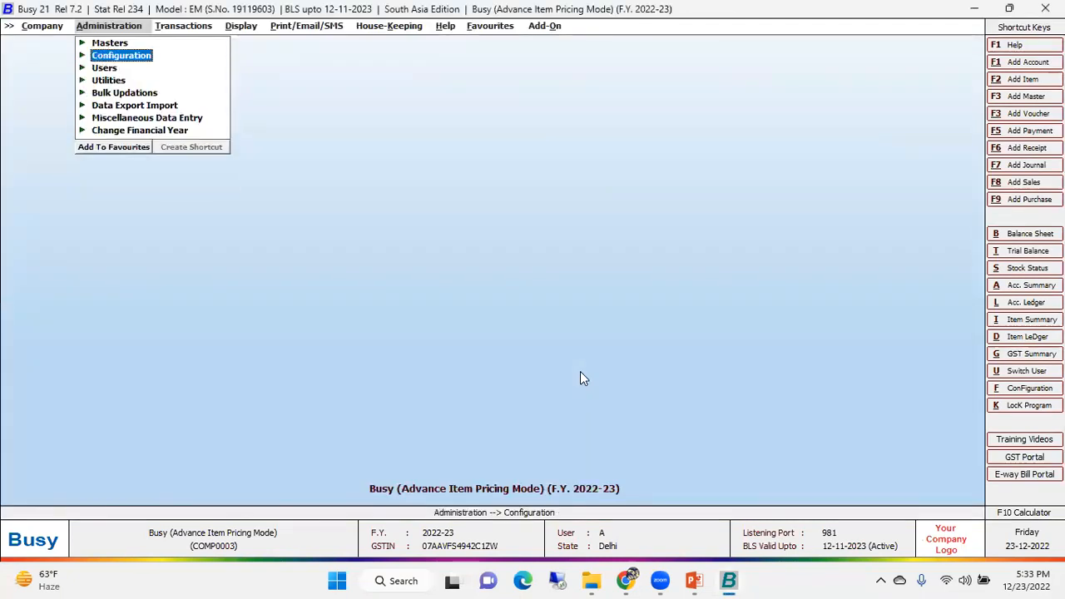
pyautogui.press('Return')
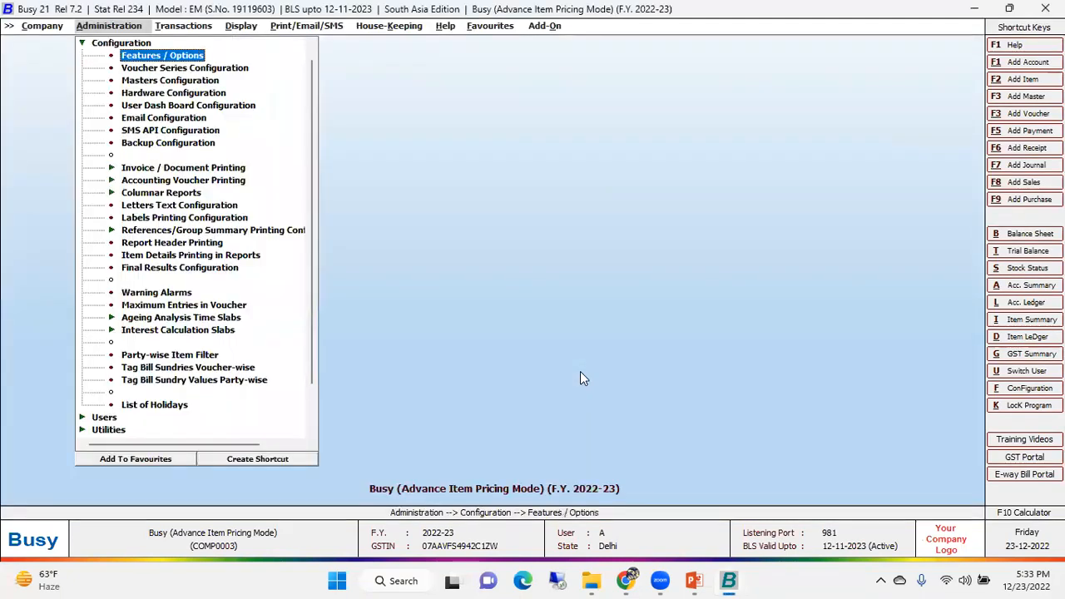
pyautogui.press('Return')
pyautogui.press('Down')
pyautogui.press('Down')
pyautogui.press('Down')
pyautogui.press('Down')
pyautogui.press('Down')
pyautogui.press('Up')
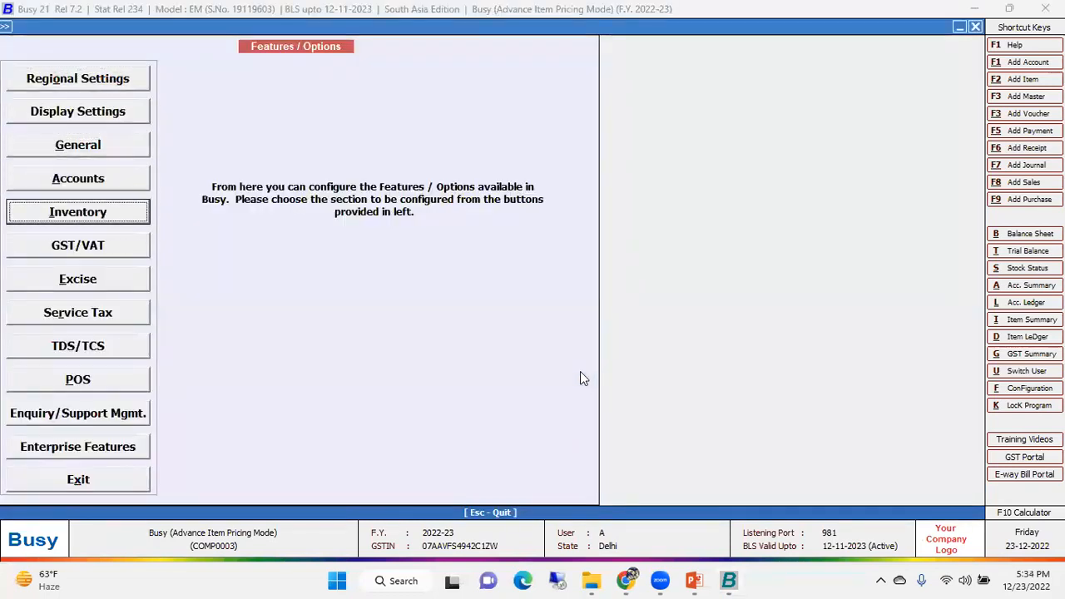
pyautogui.press('Return')
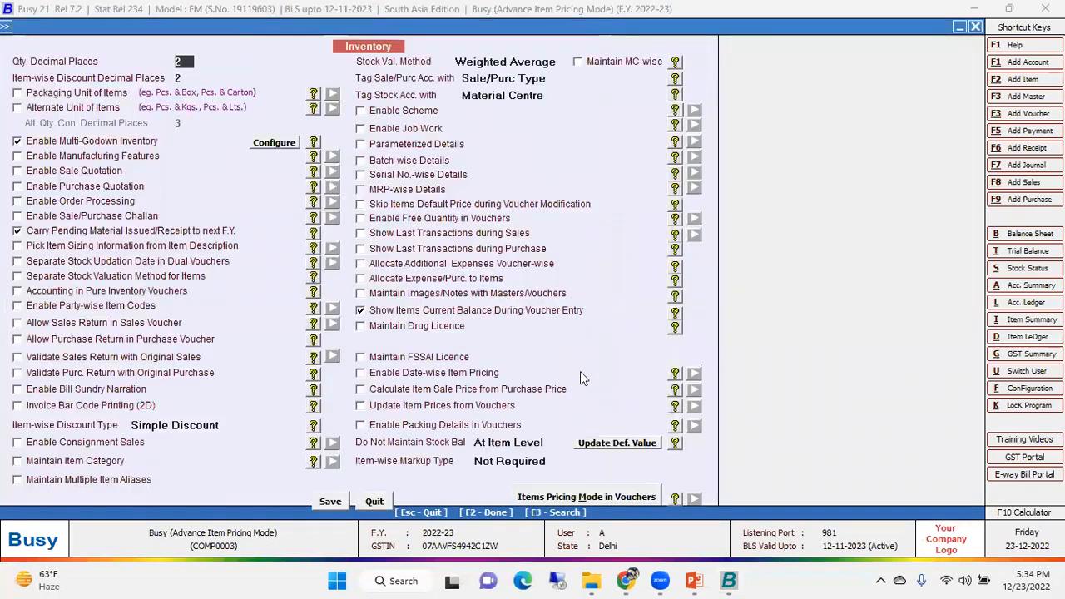
# Set the sales pricing mode to Last Item Price and save the Inventory settings.
pyautogui.click(573, 498)
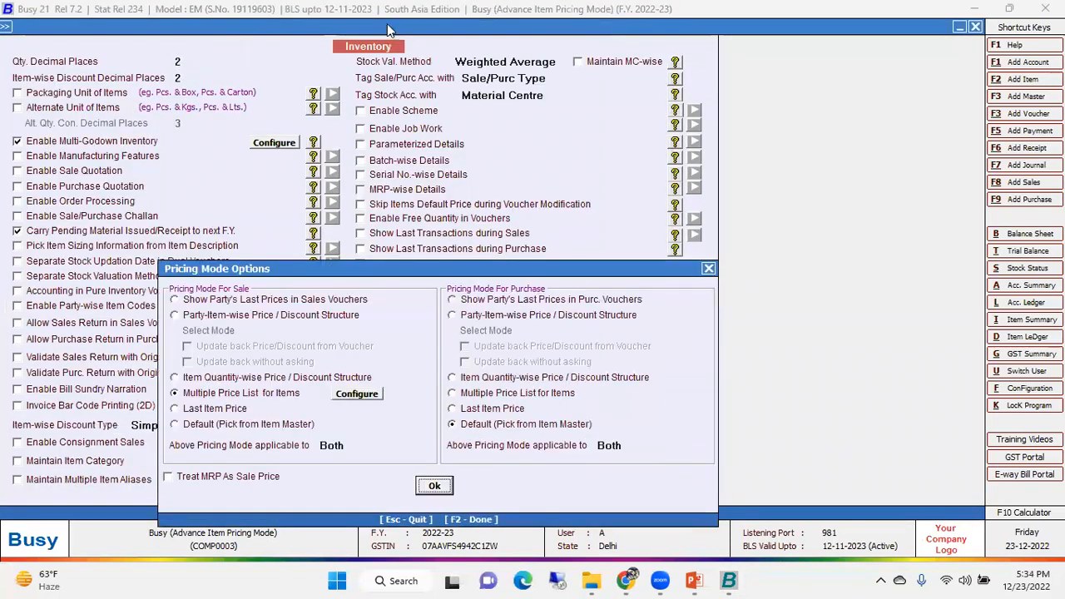
pyautogui.click(205, 409)
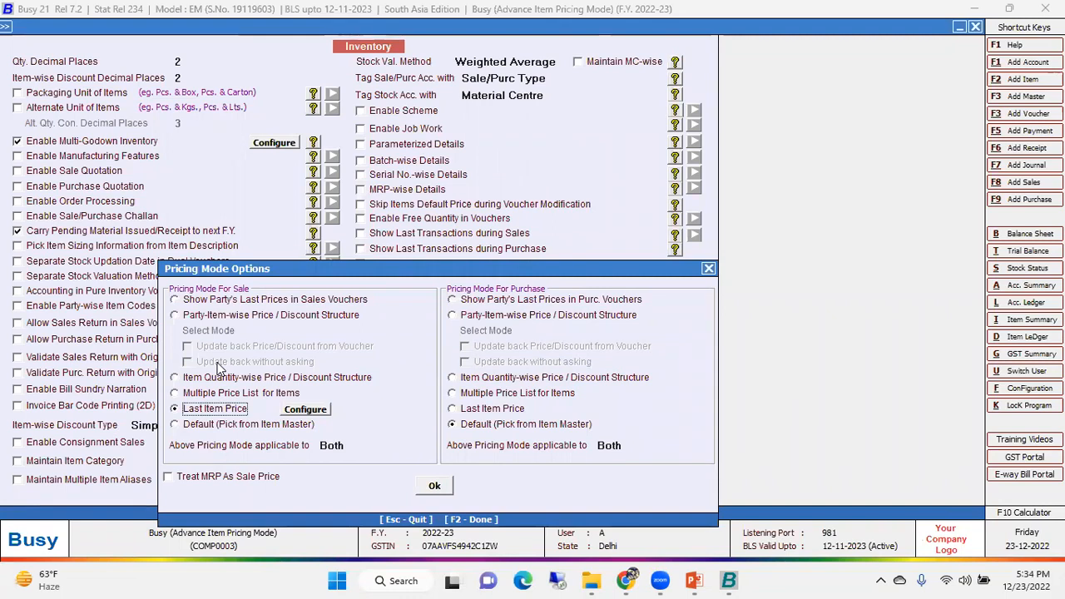
pyautogui.click(435, 486)
pyautogui.click(329, 502)
pyautogui.press('Escape')
pyautogui.press('Escape')
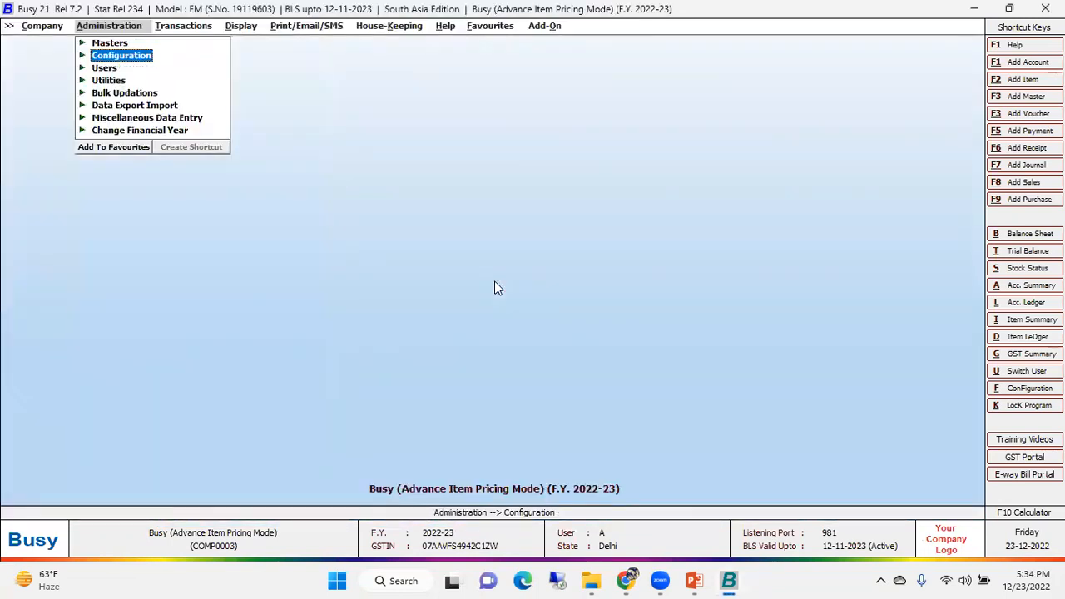
# Start a new item master named Mouse.
pyautogui.press('Right')
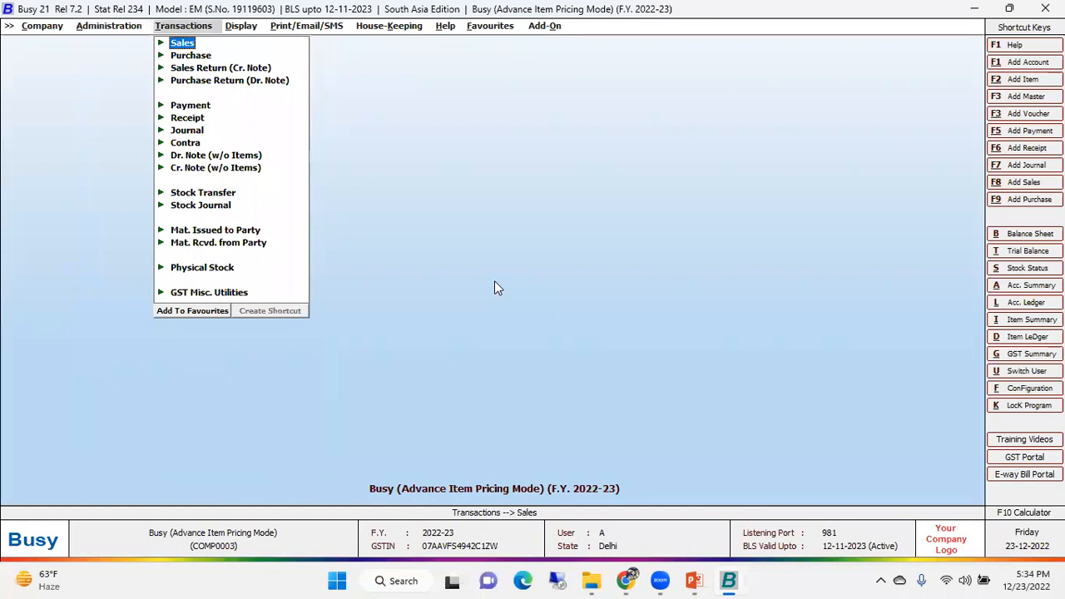
pyautogui.press('Left')
pyautogui.press('Up')
pyautogui.press('Return')
pyautogui.press('Down')
pyautogui.press('Down')
pyautogui.press('Down')
pyautogui.press('Return')
pyautogui.press('Return')
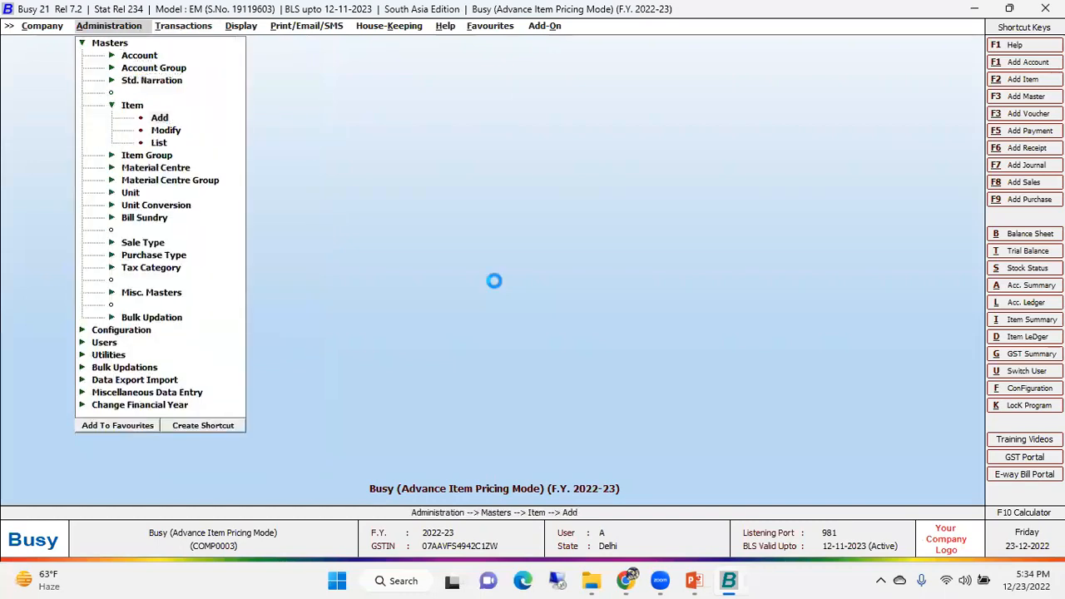
pyautogui.write('mous')
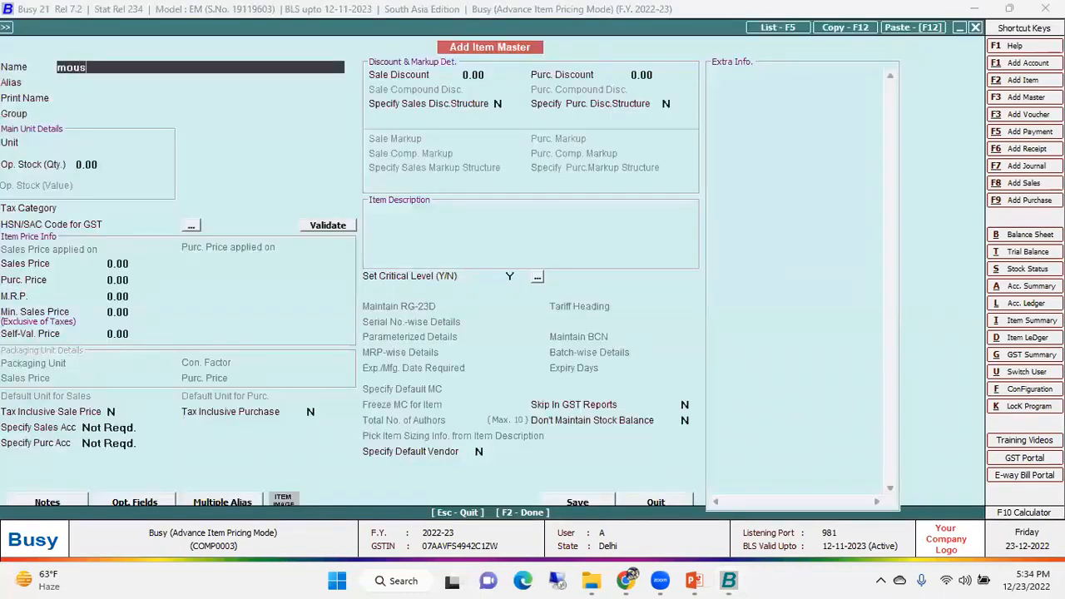
pyautogui.write('e')
pyautogui.press('Return')
# Assign the Mouse item to the General group with Pcs. as its main unit.
pyautogui.press('Return')
pyautogui.press('Return')
pyautogui.press('Down')
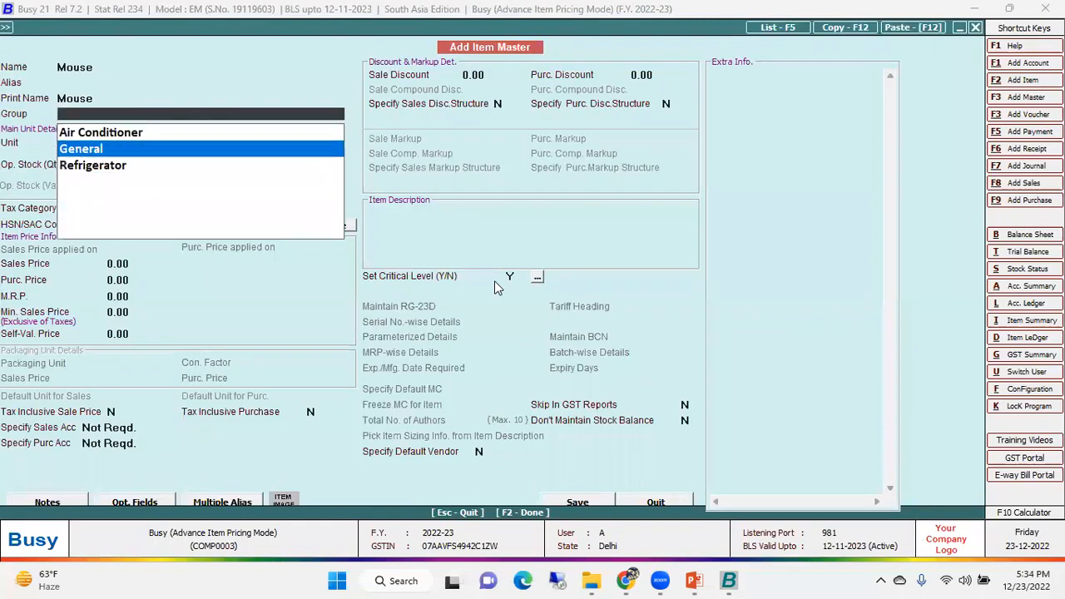
pyautogui.press('Return')
pyautogui.write('p')
pyautogui.press('Return')
# Set the item's tax category to GST 12% and its HSN/SAC code to 2323.
pyautogui.press('Return')
pyautogui.press('Up')
pyautogui.press('Return')
pyautogui.press('Down')
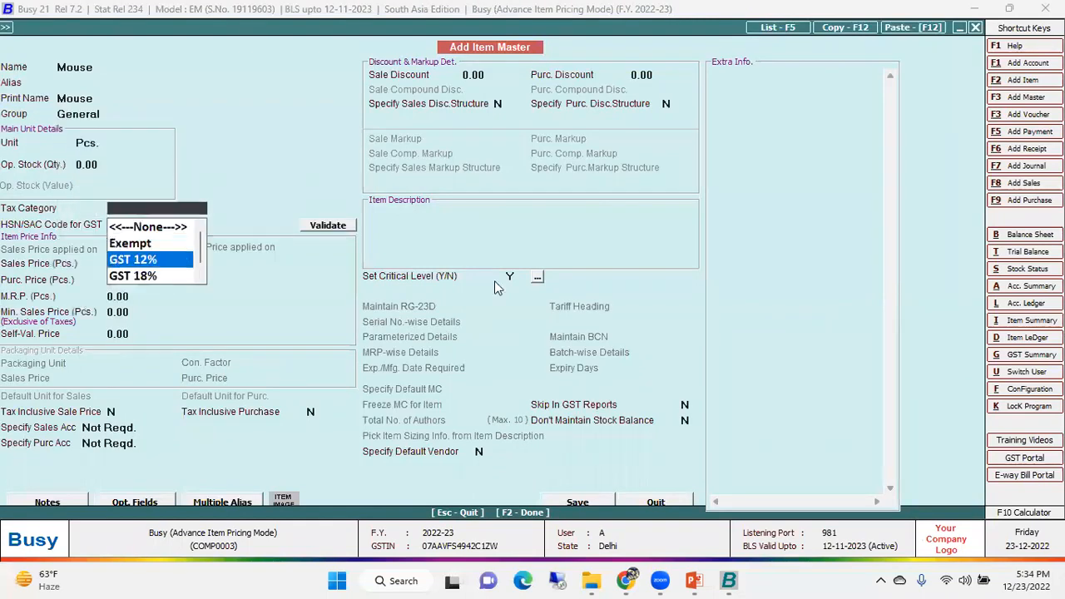
pyautogui.press('Return')
pyautogui.press('Return')
pyautogui.press('Up')
pyautogui.write('2323')
pyautogui.press('Return')
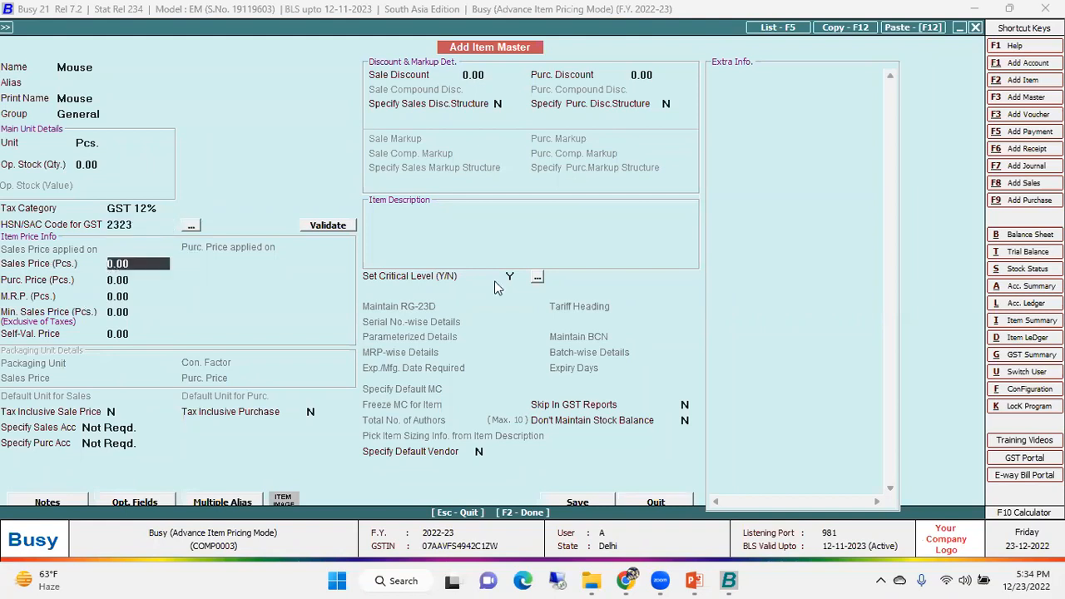
# Set the item's sales price to 500, save the item master and leave the item form.
pyautogui.write('500')
pyautogui.press('Return')
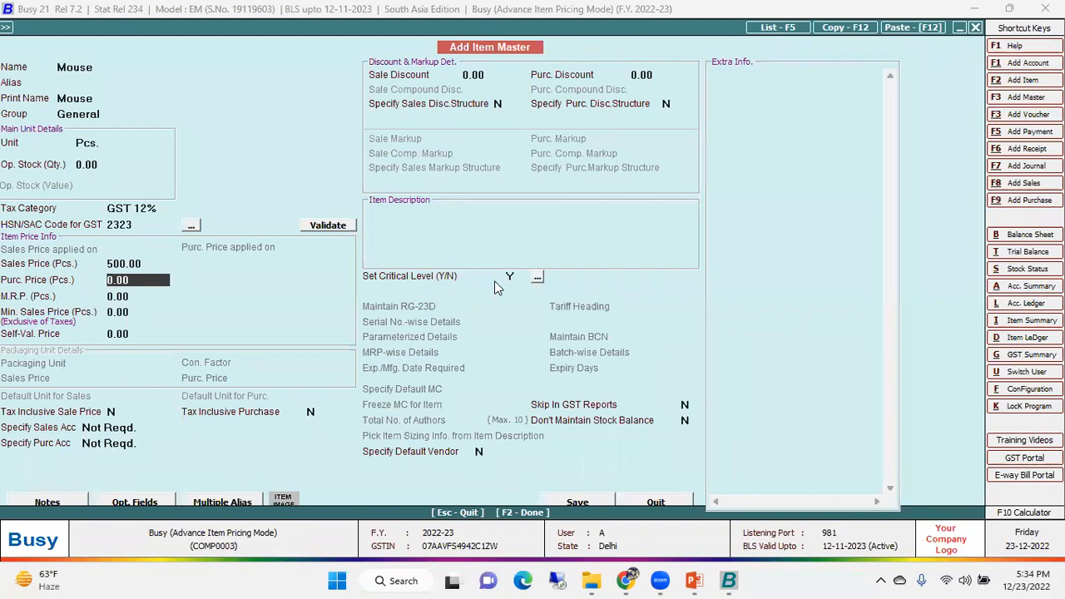
pyautogui.press('F2')
pyautogui.press('Return')
pyautogui.press('Escape')
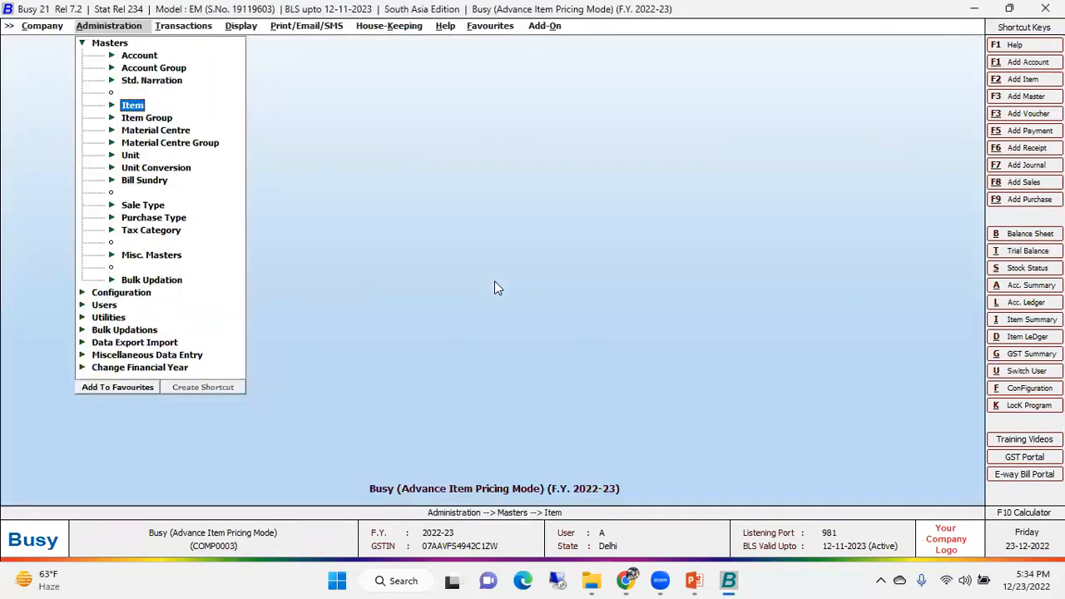
# Start a sales voucher dated 01-04-2022 with sale type L/GST-MultiRate, party Cash and material centre Main Store.
pyautogui.press('Right')
pyautogui.press('Return')
pyautogui.press('Return')
pyautogui.press('Return')
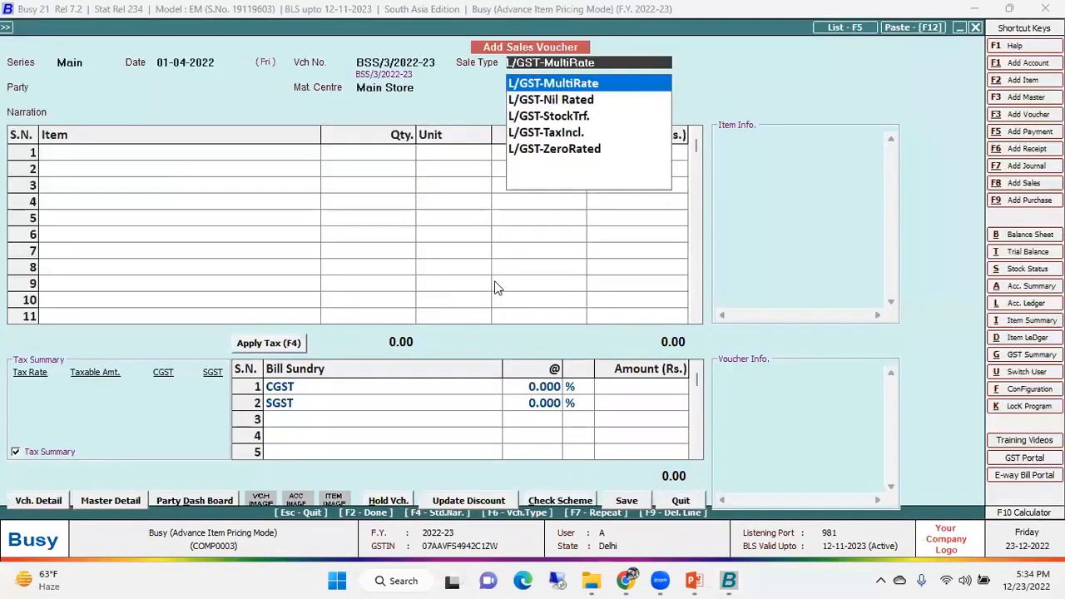
pyautogui.press('Return')
pyautogui.press('Down')
pyautogui.press('Return')
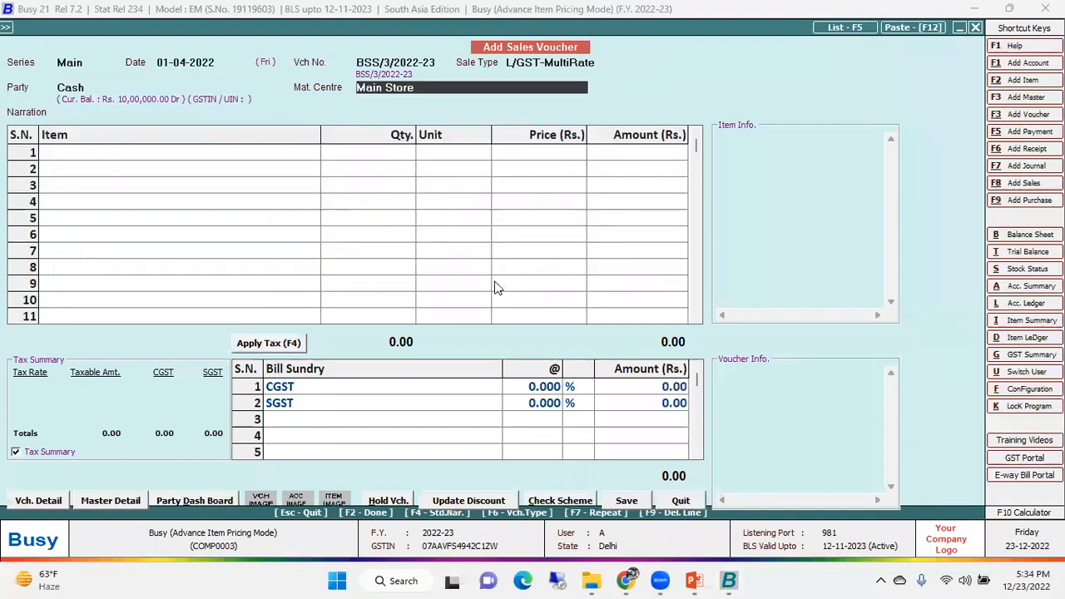
pyautogui.press('Return')
pyautogui.press('Return')
# Add one piece of Mouse to the voucher at a price of 450.
pyautogui.press('Down')
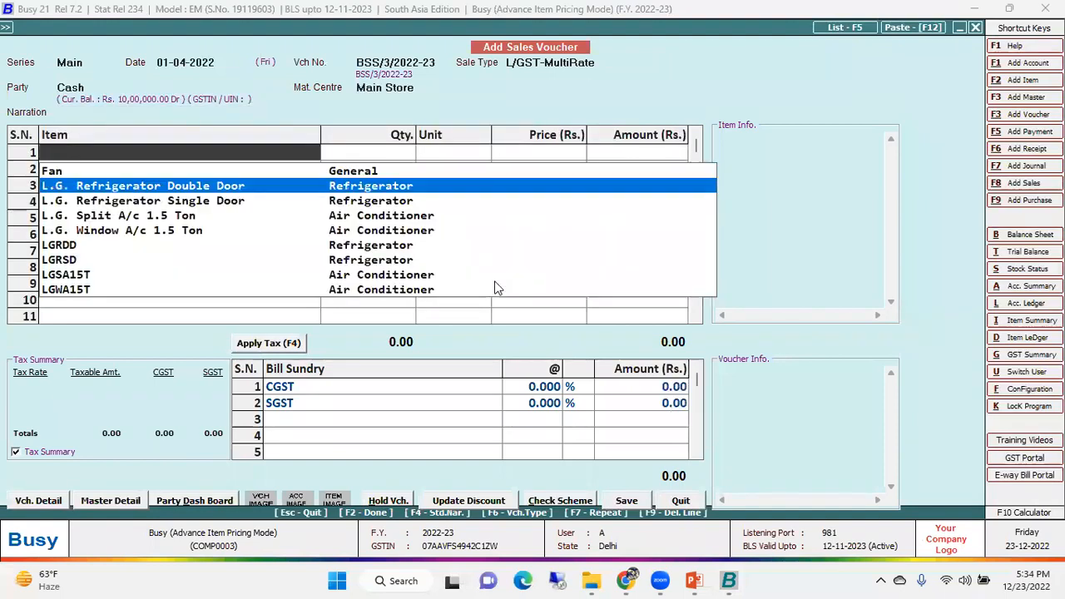
pyautogui.write('mouse')
pyautogui.press('Return')
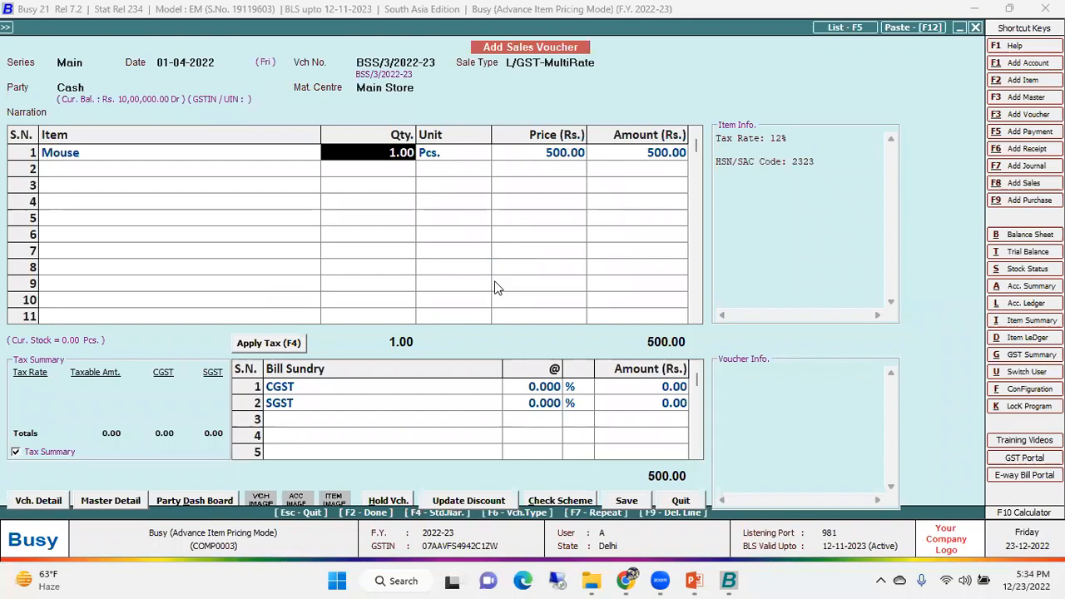
pyautogui.press('Return')
pyautogui.press('Left')
pyautogui.press('Return')
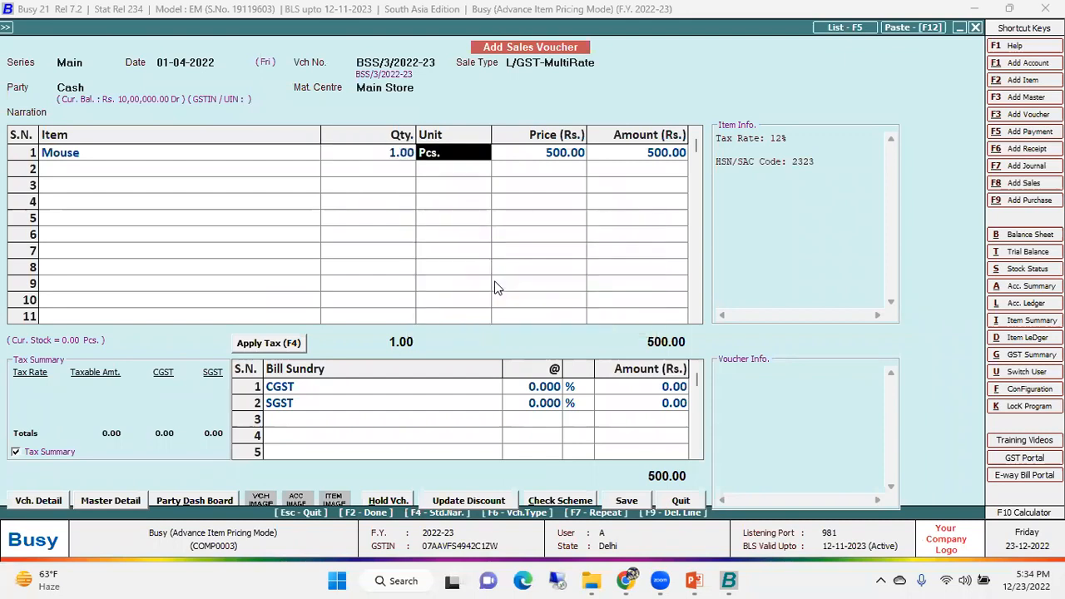
pyautogui.press('Return')
pyautogui.write('450')
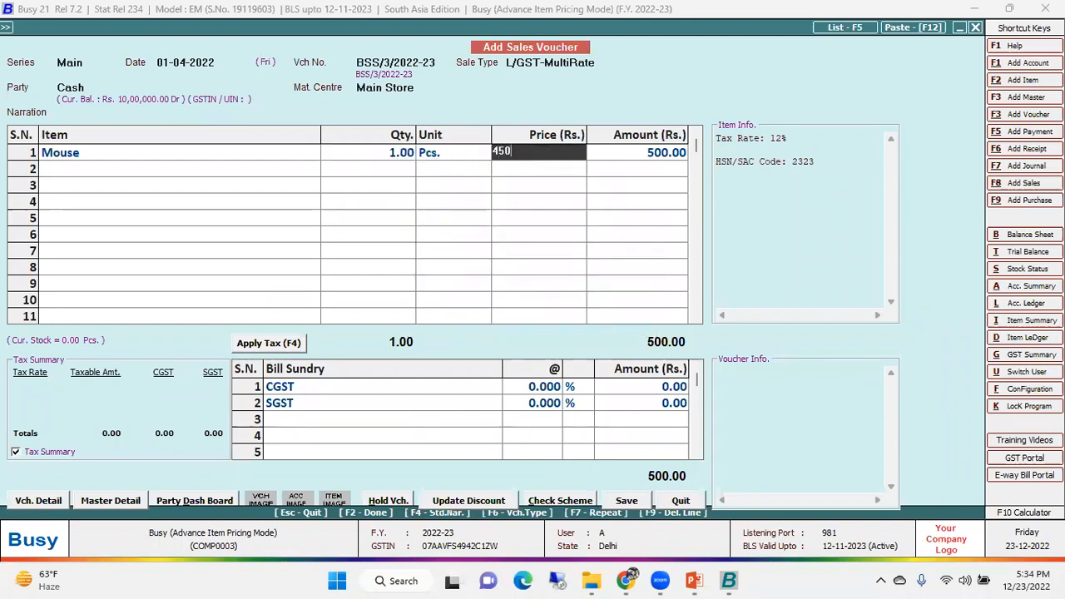
pyautogui.press('Return')
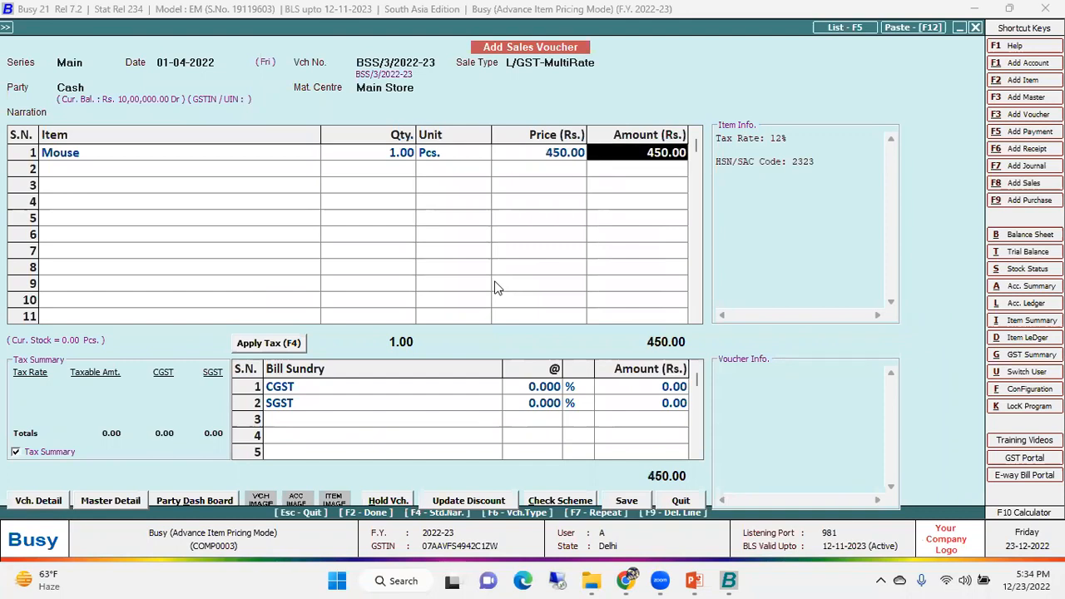
pyautogui.press('Return')
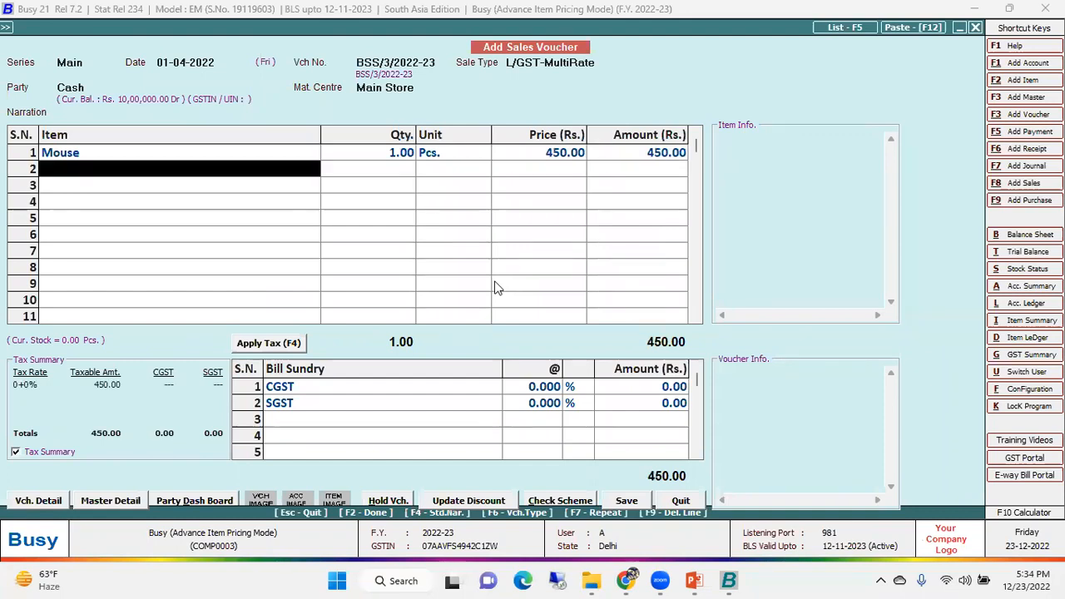
# Apply the tax to the voucher and save it without printing the invoice, leaving the voucher form.
pyautogui.click(273, 343)
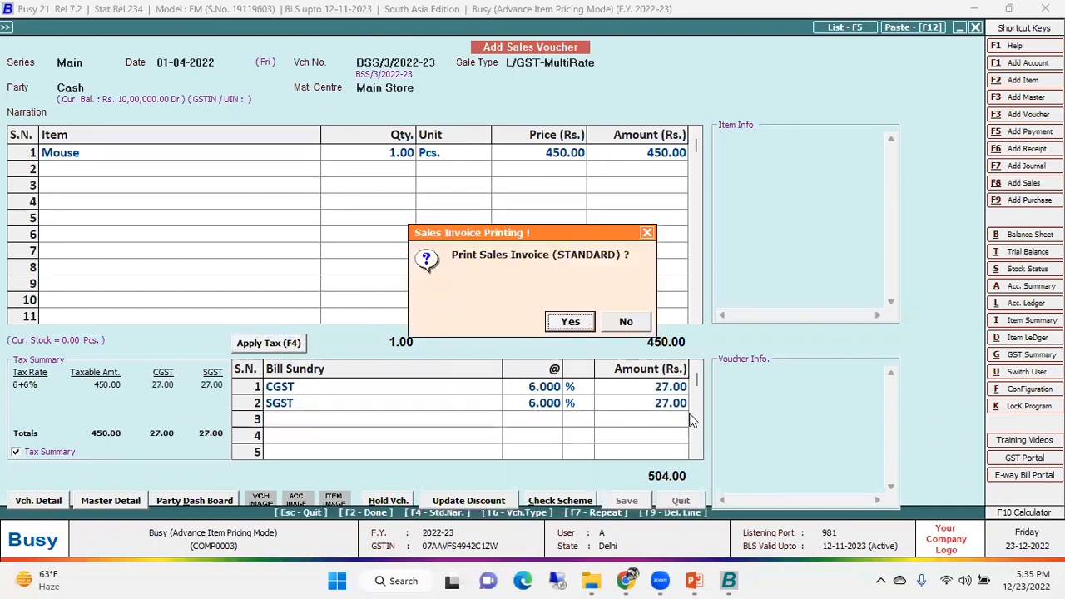
pyautogui.press('Right')
pyautogui.press('Return')
pyautogui.press('Escape')
pyautogui.press('Return')
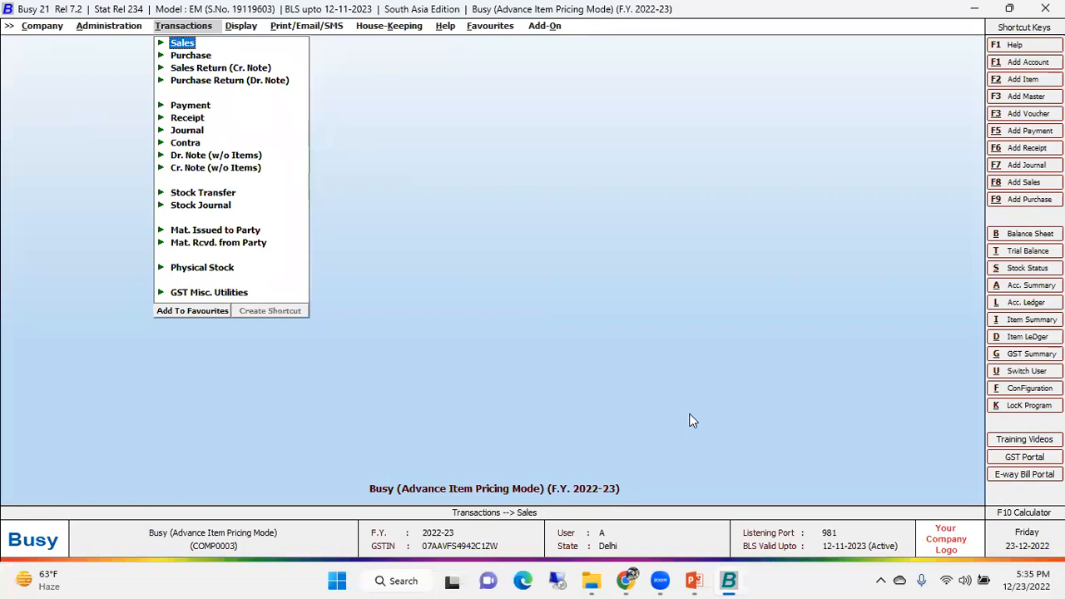
# Start another sales voucher for the party Delhi Sales Corporations and add the Mouse item to it.
pyautogui.press('Return')
pyautogui.press('Return')
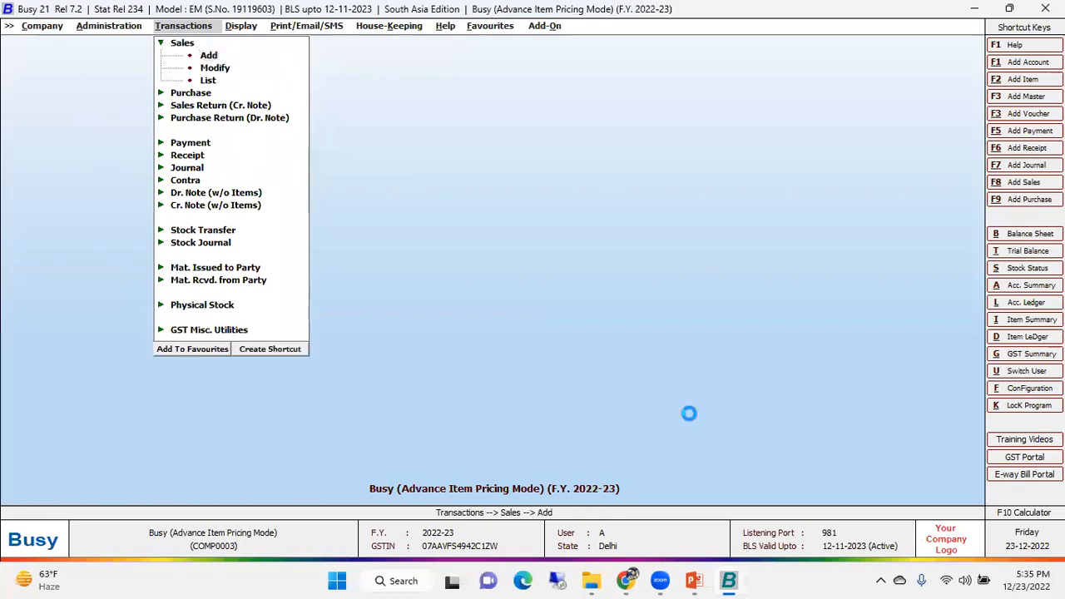
pyautogui.press('Down')
pyautogui.press('Down')
pyautogui.press('Down')
pyautogui.press('Up')
pyautogui.press('Up')
pyautogui.press('Return')
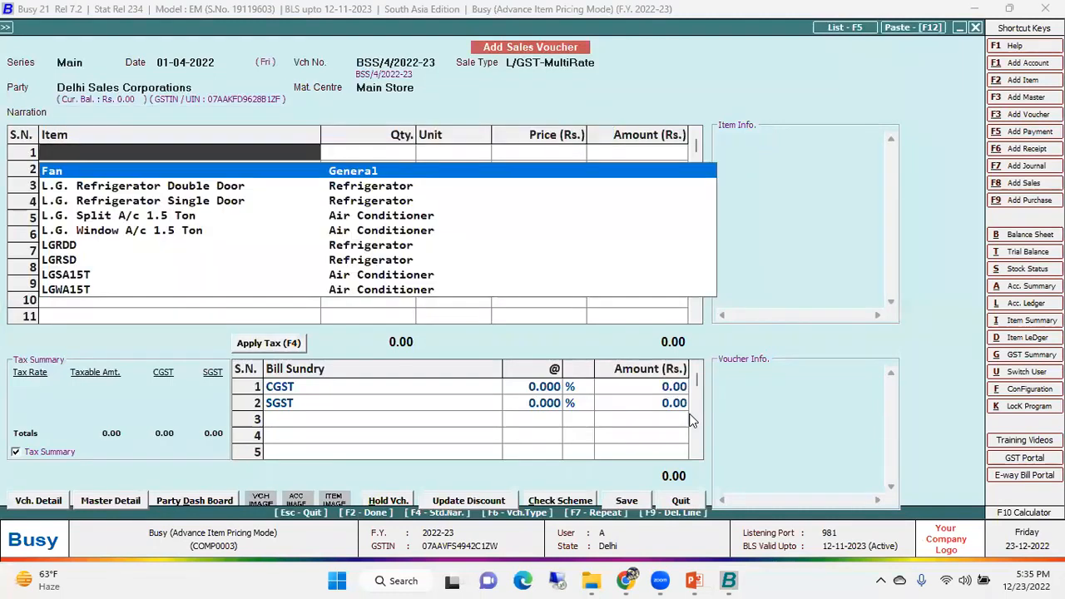
pyautogui.write('mou')
pyautogui.press('Return')
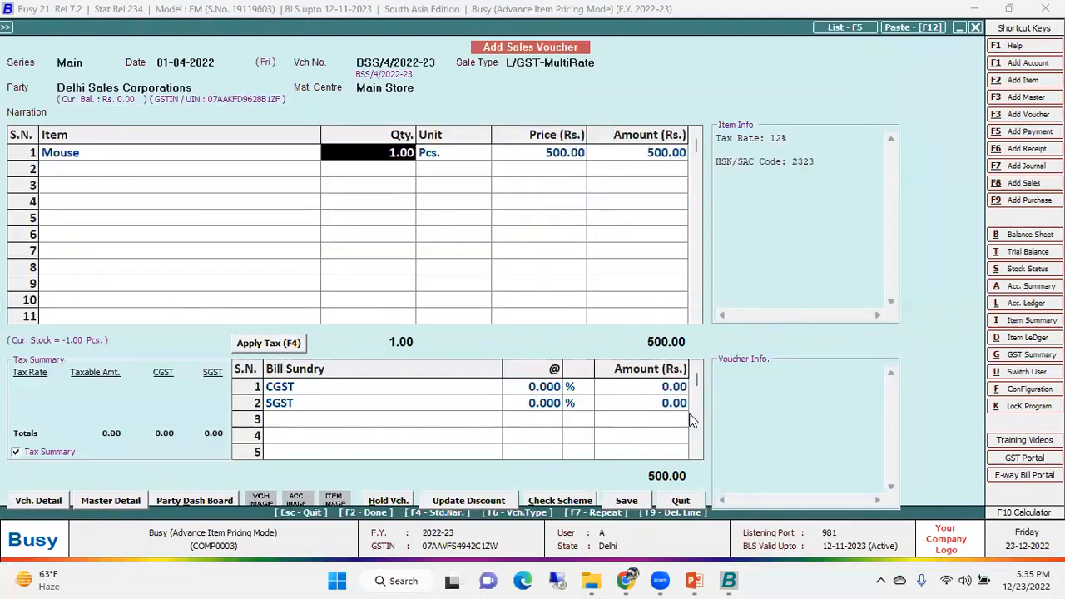
# Change the voucher's party to Cash and delete the Mouse item line.
pyautogui.hotkey('shift', 'Tab')
pyautogui.hotkey('shift', 'Tab')
pyautogui.hotkey('shift', 'Tab')
pyautogui.hotkey('shift', 'Tab')
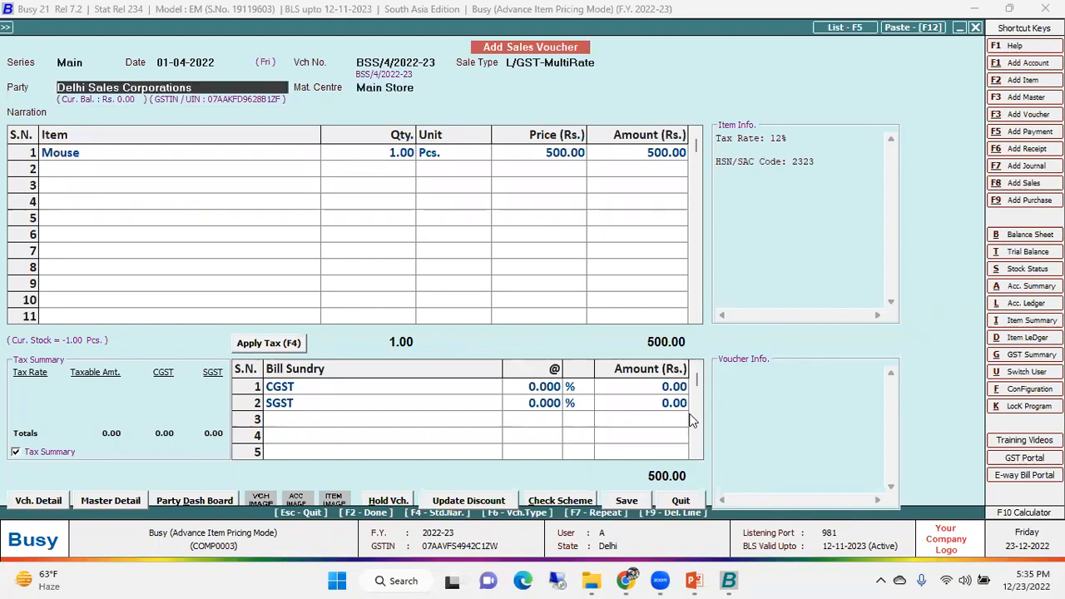
pyautogui.press('Down')
pyautogui.press('Down')
pyautogui.press('Return')
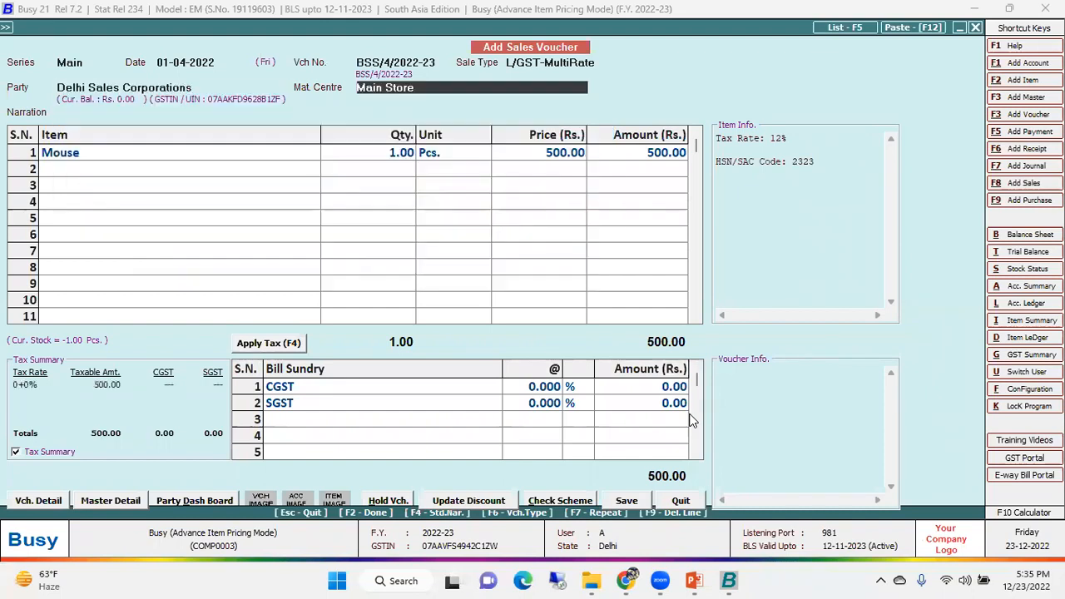
pyautogui.hotkey('shift', 'Tab')
pyautogui.write('cash')
pyautogui.press('Return')
pyautogui.press('Return')
pyautogui.press('Return')
pyautogui.press('F9')
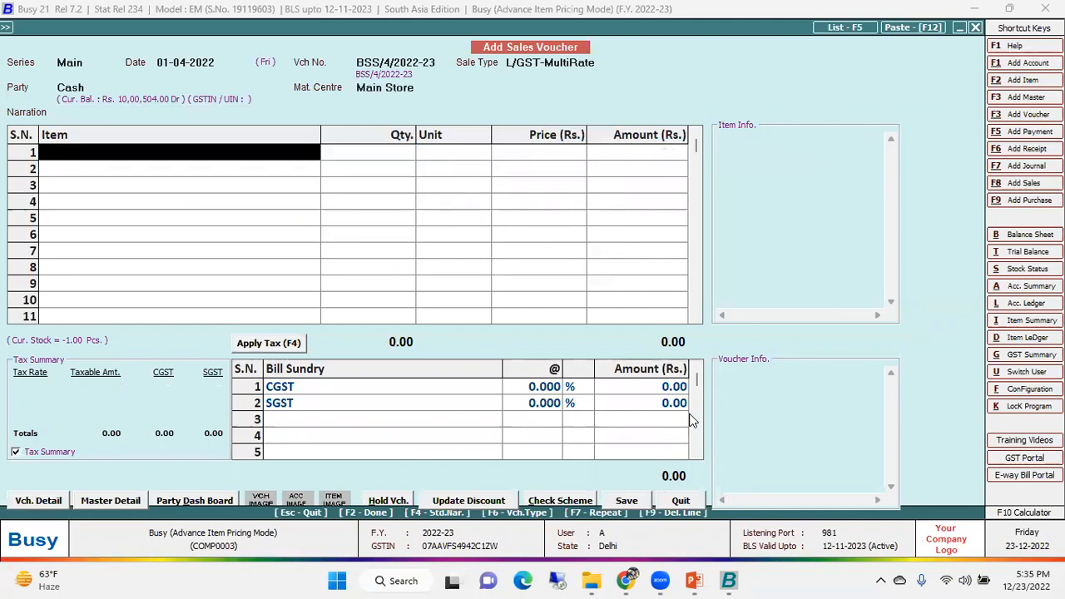
# Add the Mouse item to the Cash voucher again and quit the voucher without saving.
pyautogui.write('mouse')
pyautogui.press('Return')
pyautogui.press('Escape')
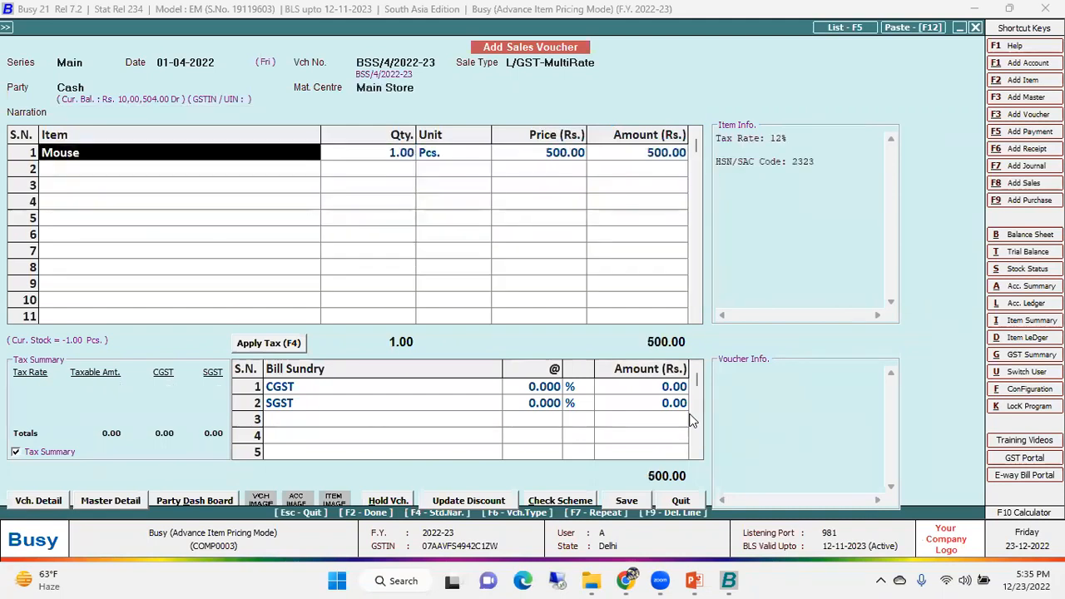
pyautogui.press('Escape')
pyautogui.press('Left')
pyautogui.press('Return')
# Open the Inventory settings in the Features / Options configuration.
pyautogui.press('Left')
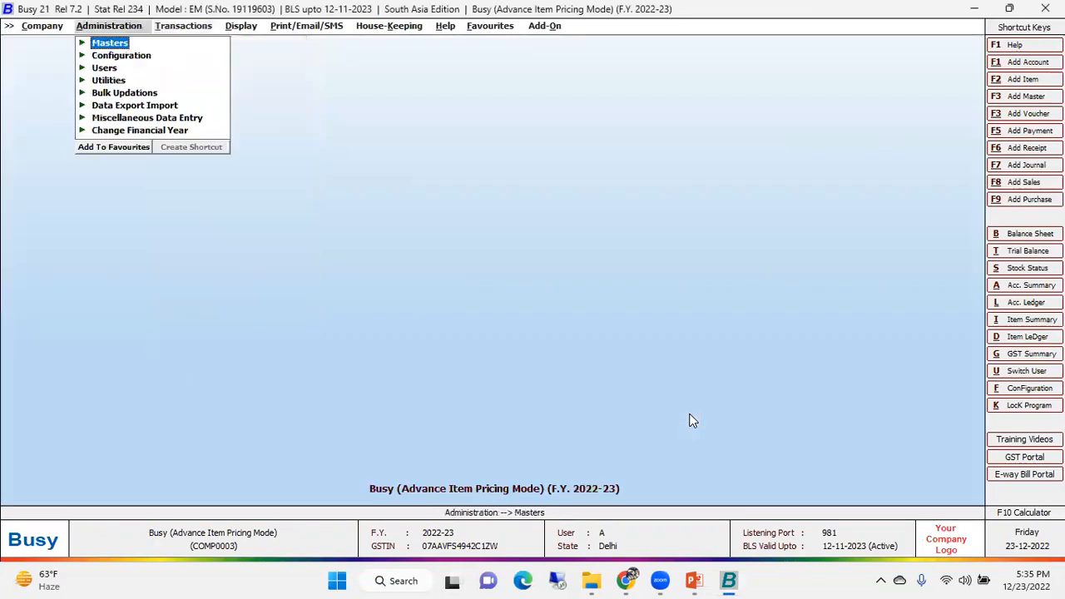
pyautogui.press('Return')
pyautogui.press('Down')
pyautogui.press('Up')
pyautogui.press('Up')
pyautogui.press('Return')
pyautogui.press('Down')
pyautogui.press('Return')
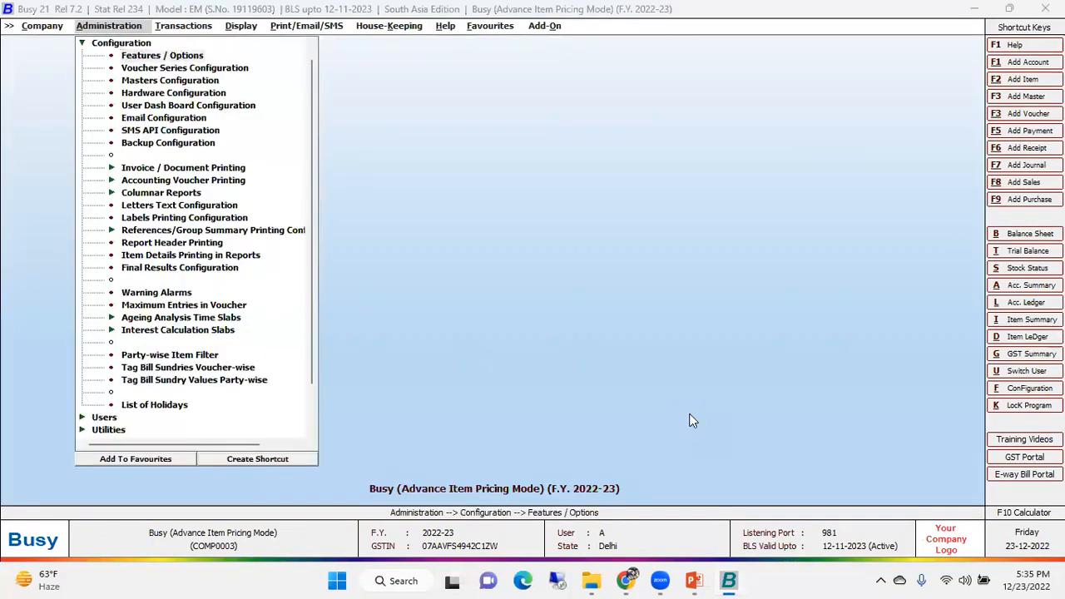
pyautogui.press('Return')
pyautogui.press('Return')
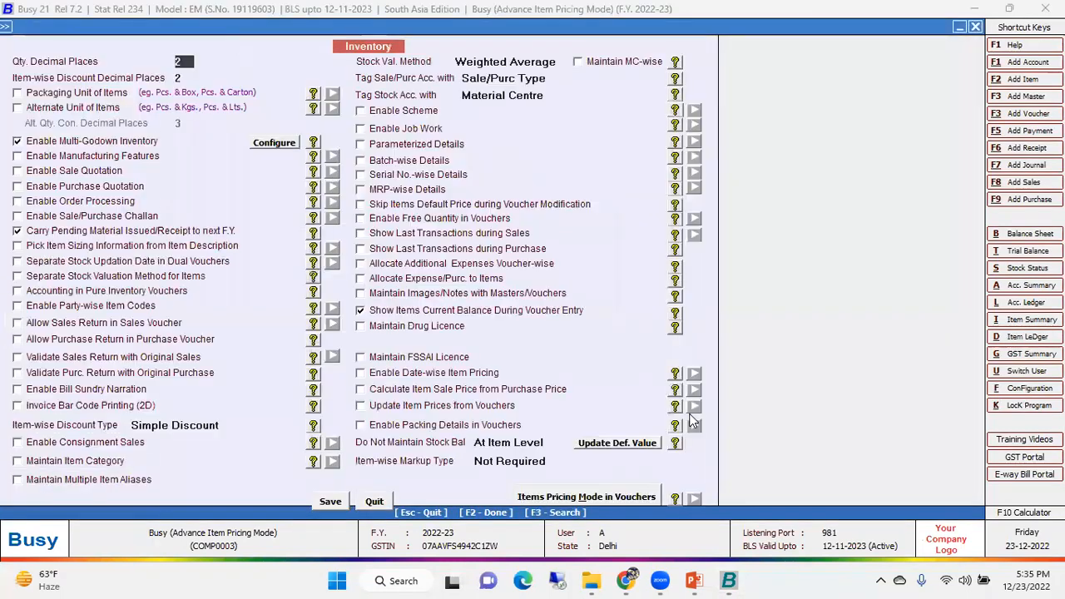
# Open the Last Item Price configuration for sales, confirm the pricing mode options and leave the Features / Options configuration.
pyautogui.click(555, 495)
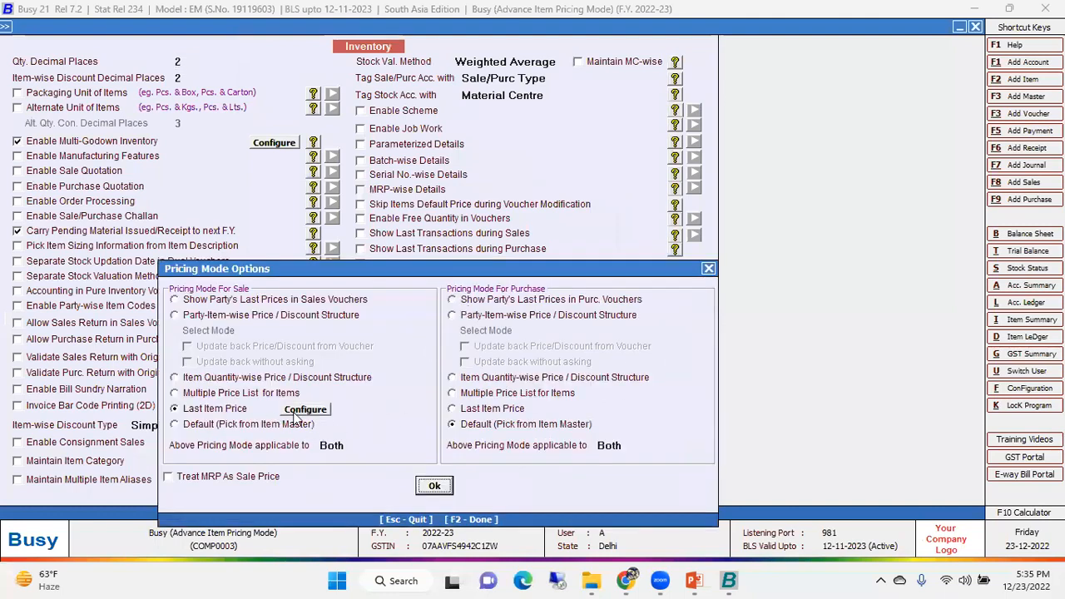
pyautogui.click(297, 412)
pyautogui.click(441, 431)
pyautogui.click(549, 498)
pyautogui.click(440, 488)
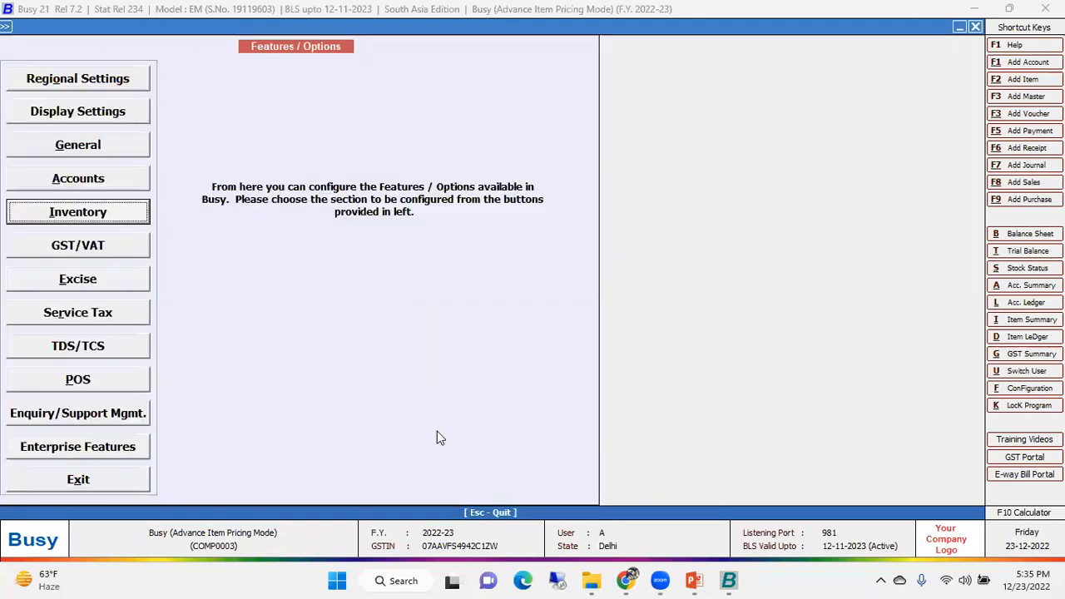
pyautogui.press('Escape')
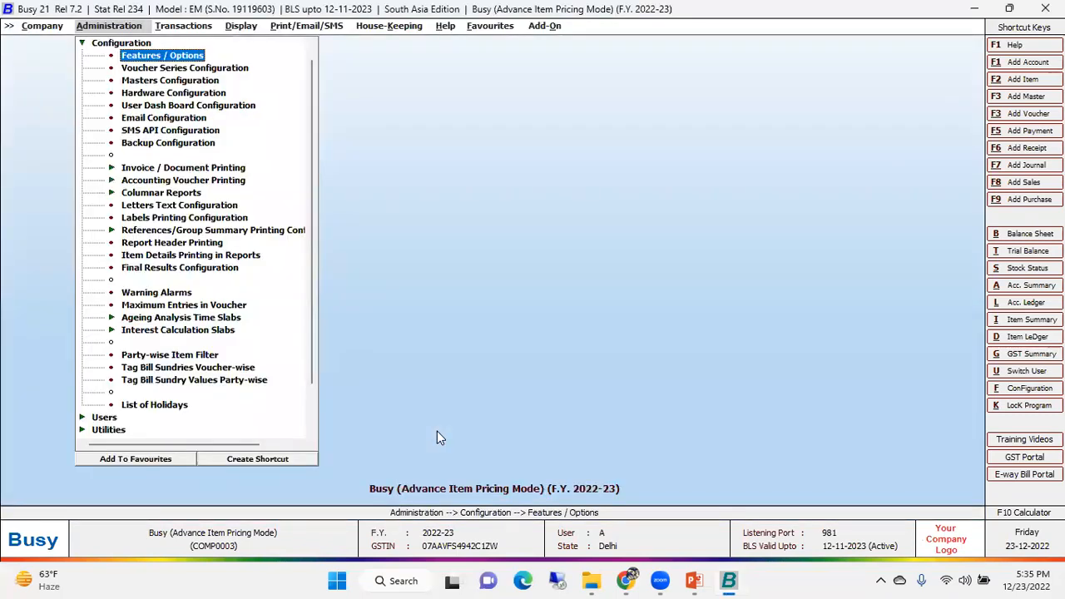
# Start a sales voucher dated 03-04-2022 with sale type L/GST-MultiRate, party Cash and material centre Main Store.
pyautogui.press('F8')
pyautogui.press('Return')
pyautogui.press('Down')
pyautogui.press('Return')
pyautogui.press('Return')
pyautogui.press('Escape')
pyautogui.press('Escape')
pyautogui.press('Escape')
pyautogui.press('Escape')
pyautogui.write('3-4')
pyautogui.press('Return')
pyautogui.press('Return')
pyautogui.press('Return')
pyautogui.press('Return')
pyautogui.press('Return')
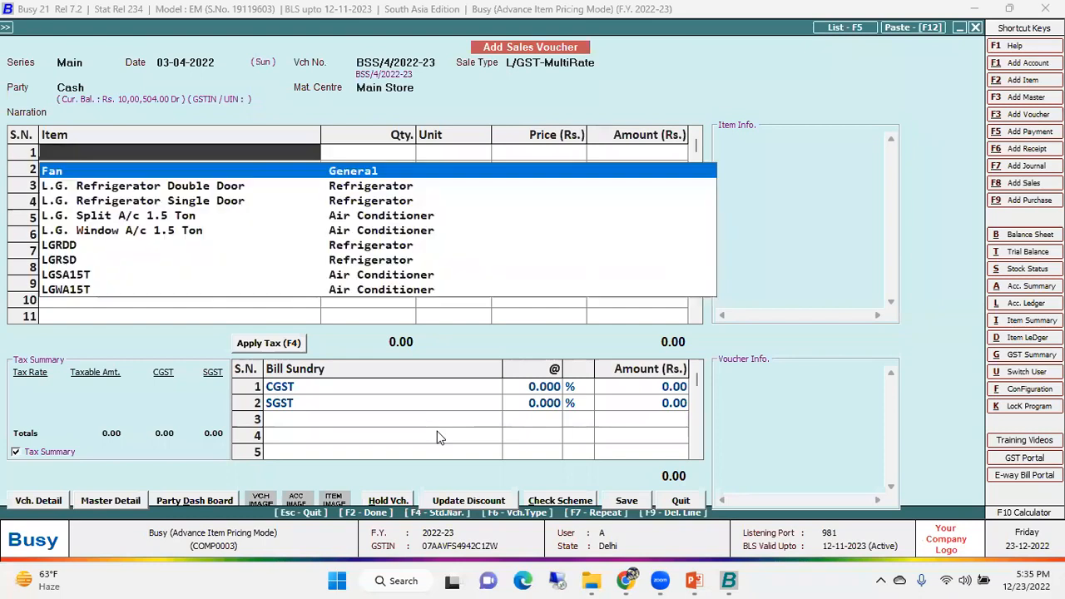
# Add the Mouse item to the voucher dated 03-04-2022 and quit it without saving.
pyautogui.press('Down')
pyautogui.write('mouse')
pyautogui.press('Return')
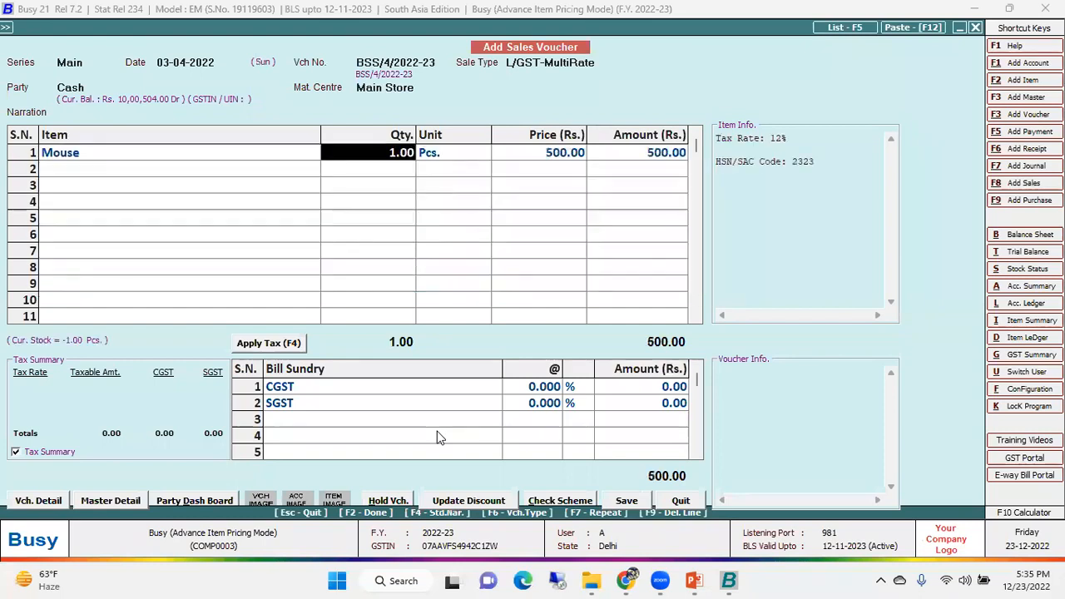
pyautogui.press('Escape')
pyautogui.press('Left')
pyautogui.press('Return')
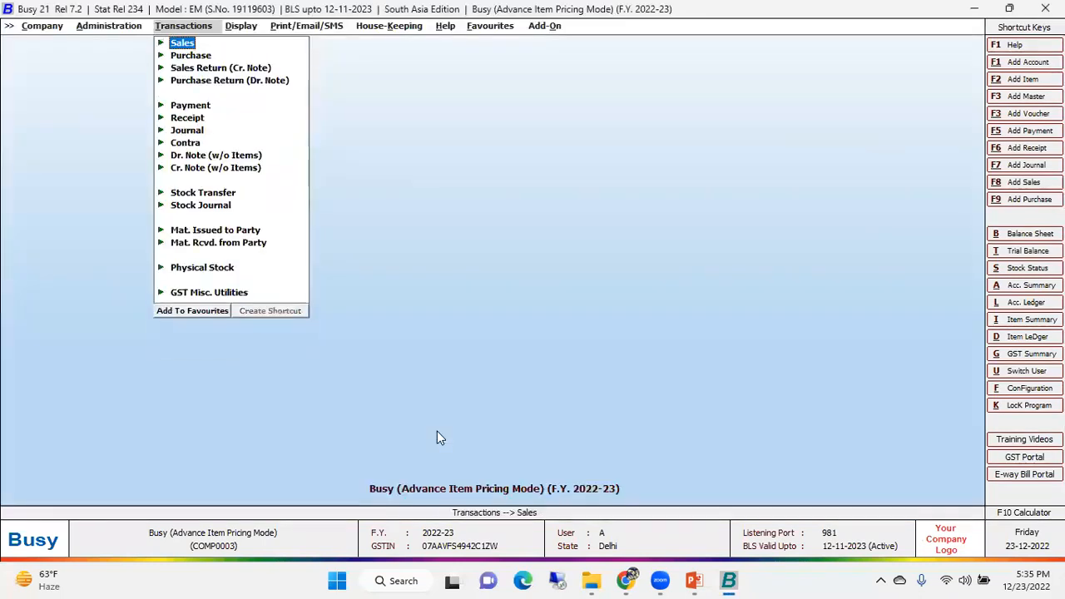
pyautogui.press('Left')
pyautogui.press('Return')
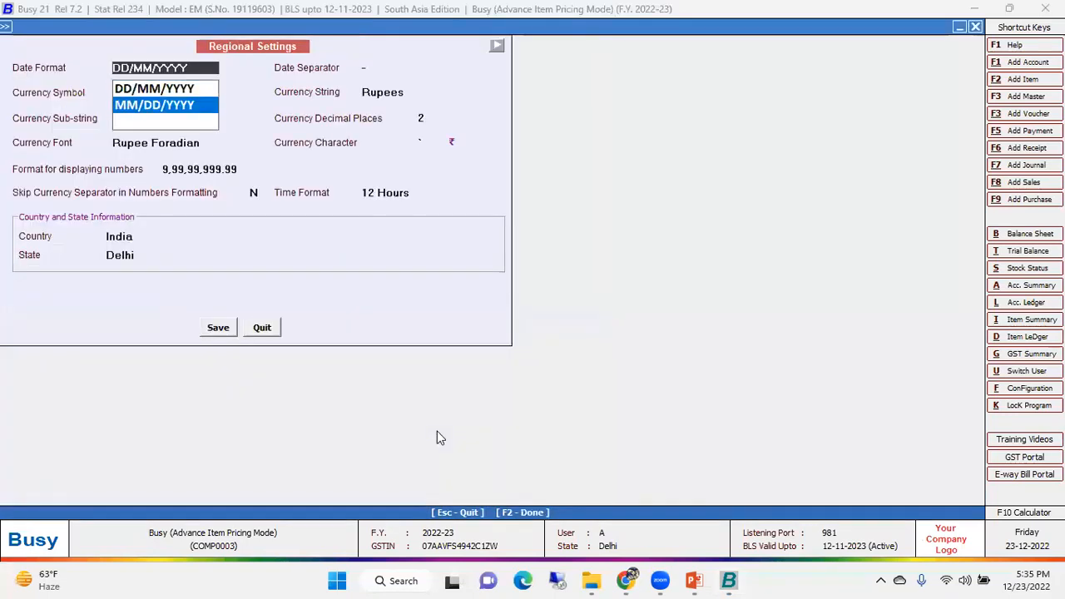
pyautogui.press('Escape')
pyautogui.press('Escape')
pyautogui.press('Escape')
pyautogui.press('Escape')
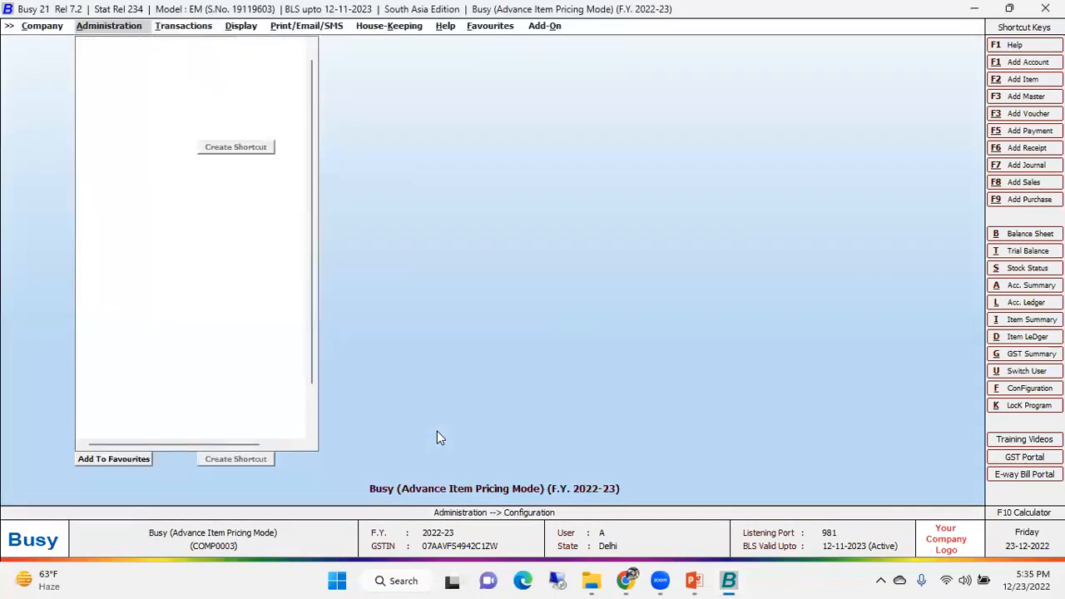
# Set the sales pricing mode to Default (Pick from Item Master) in the Inventory configuration and save the settings.
pyautogui.press('Return')
pyautogui.press('Down')
pyautogui.press('Down')
pyautogui.press('Down')
pyautogui.press('Down')
pyautogui.press('Down')
pyautogui.press('Up')
pyautogui.press('Return')
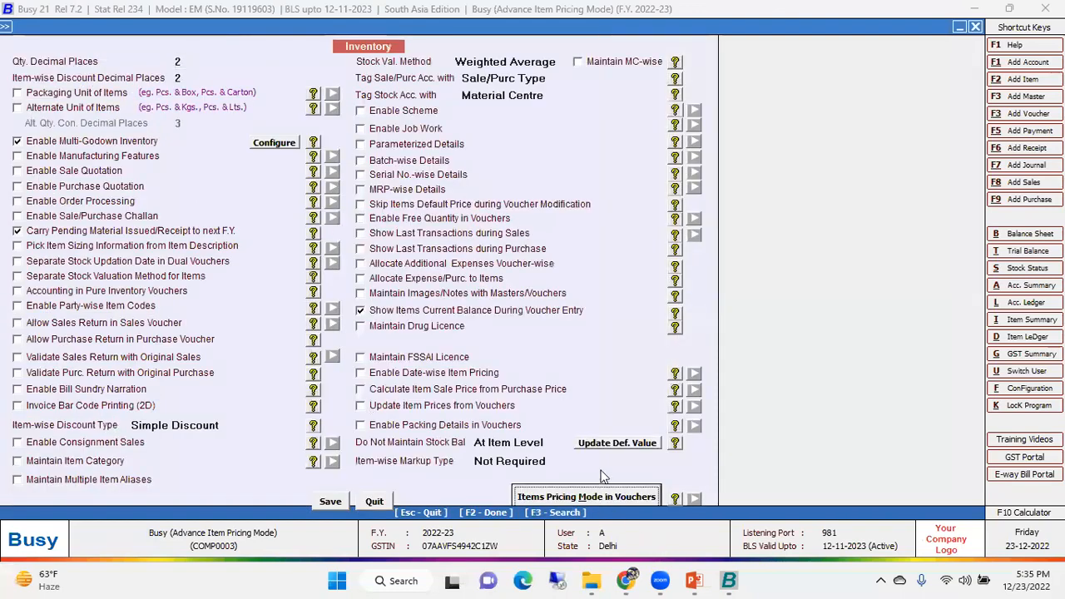
pyautogui.press('Return')
pyautogui.click(227, 425)
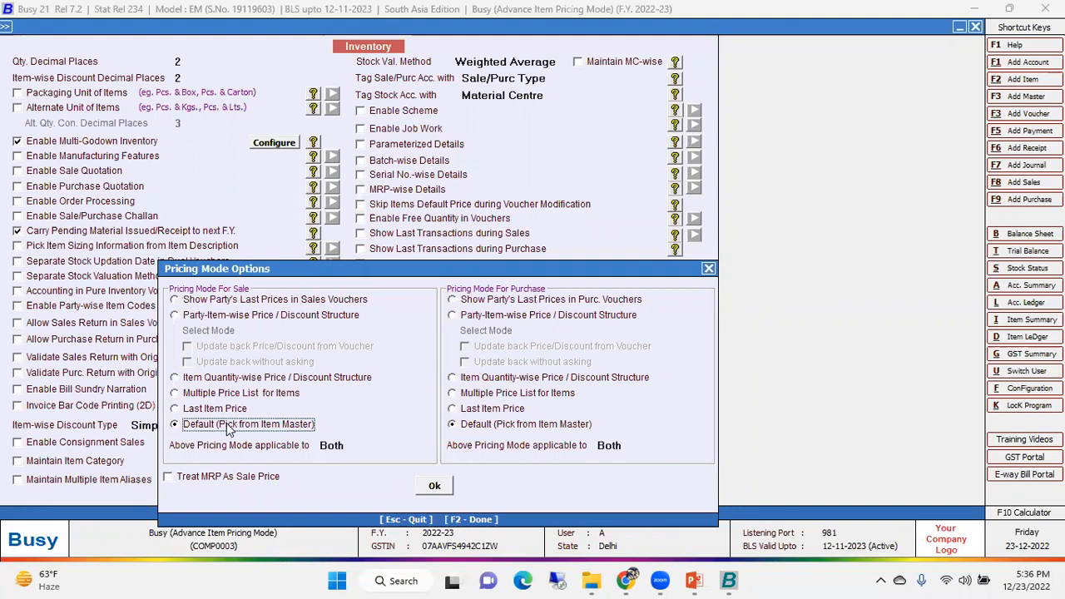
pyautogui.click(446, 489)
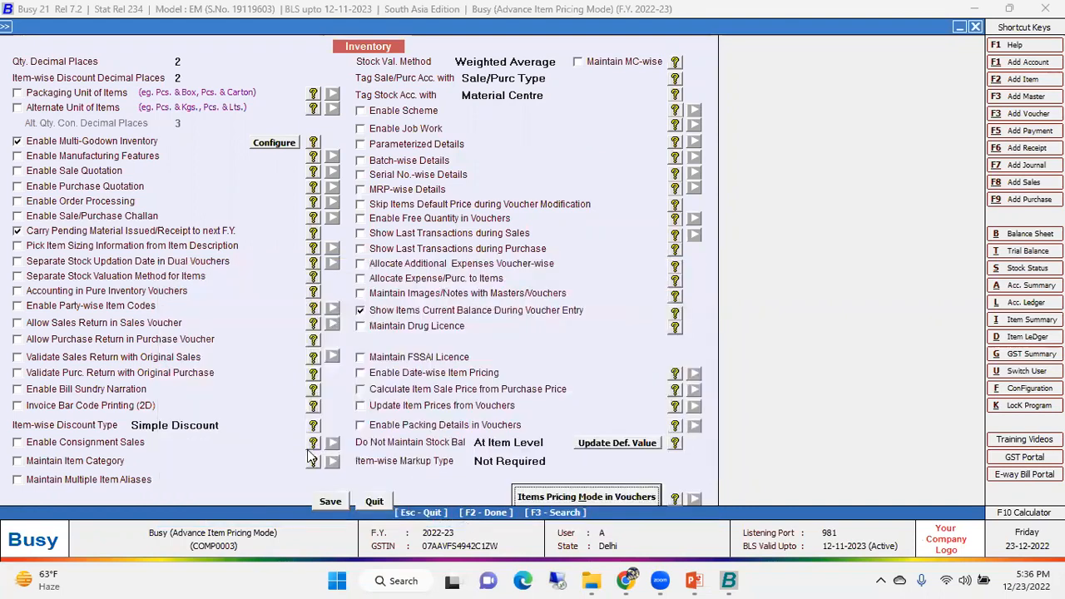
pyautogui.click(330, 503)
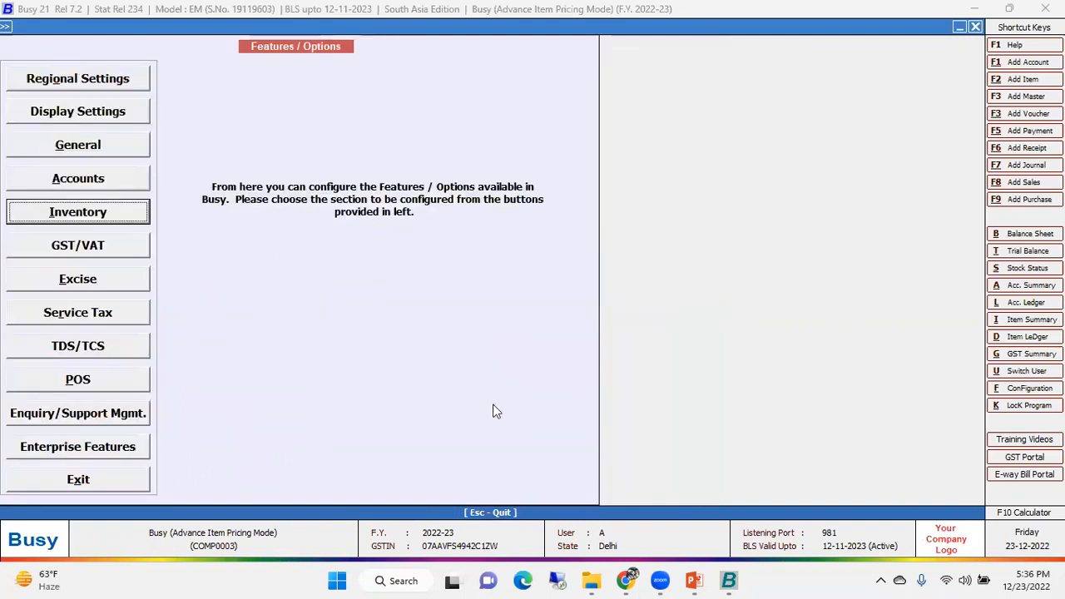
# Leave the Features / Options configuration and open a blank item master for adding an item.
pyautogui.press('Escape')
pyautogui.press('Escape')
pyautogui.press('Up')
pyautogui.press('Return')
pyautogui.press('Down')
pyautogui.press('Down')
pyautogui.press('Down')
pyautogui.press('Down')
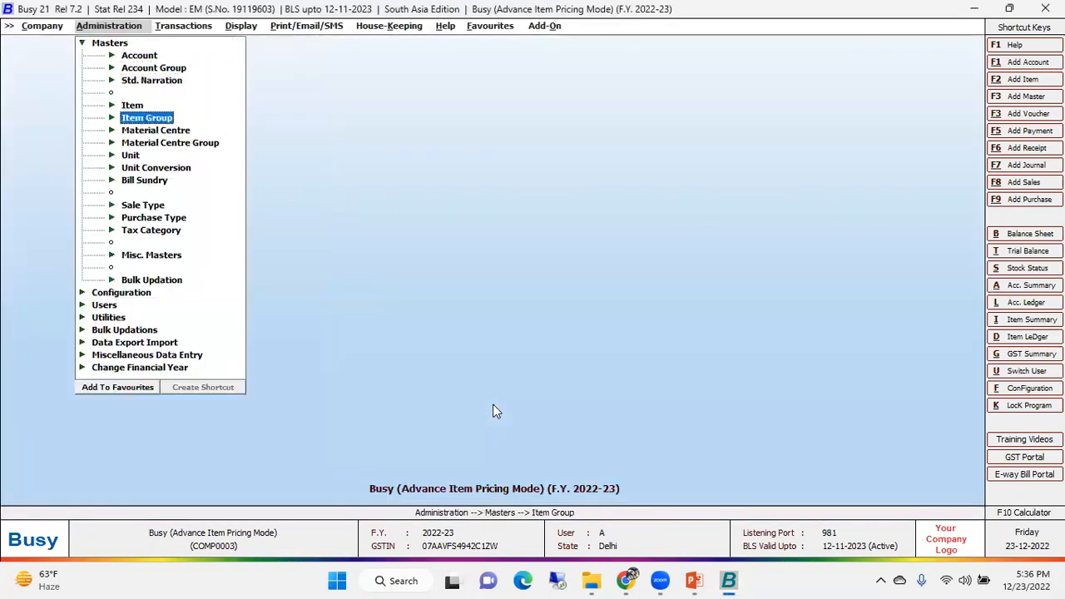
pyautogui.press('Up')
pyautogui.press('Return')
pyautogui.press('Return')
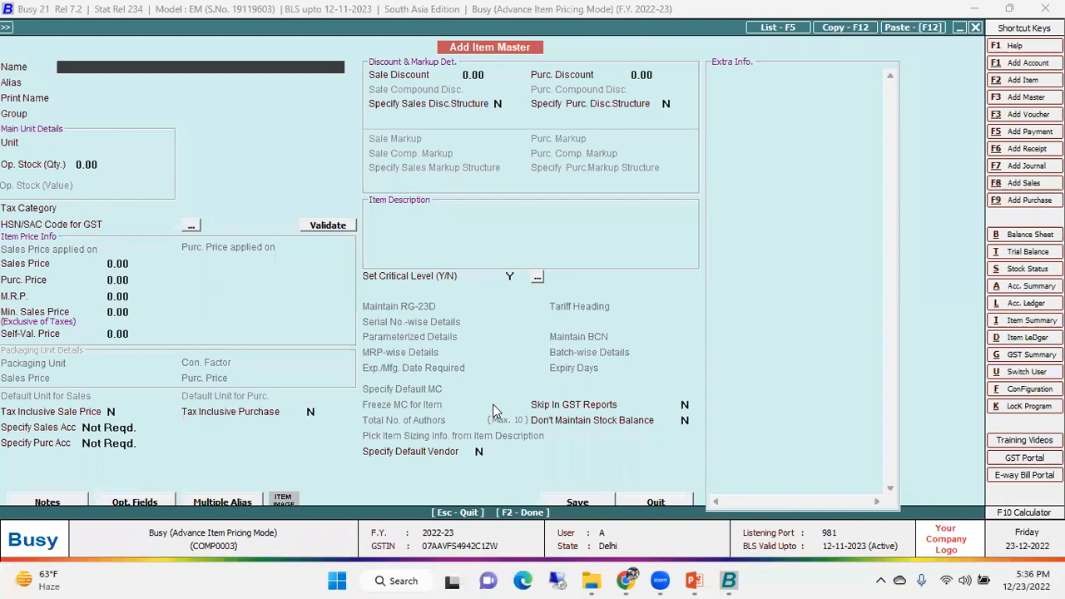
# Name the item Bottle, assign it to the General group and set its unit to Pcs.
pyautogui.write('bottle')
pyautogui.press('Return')
pyautogui.press('Return')
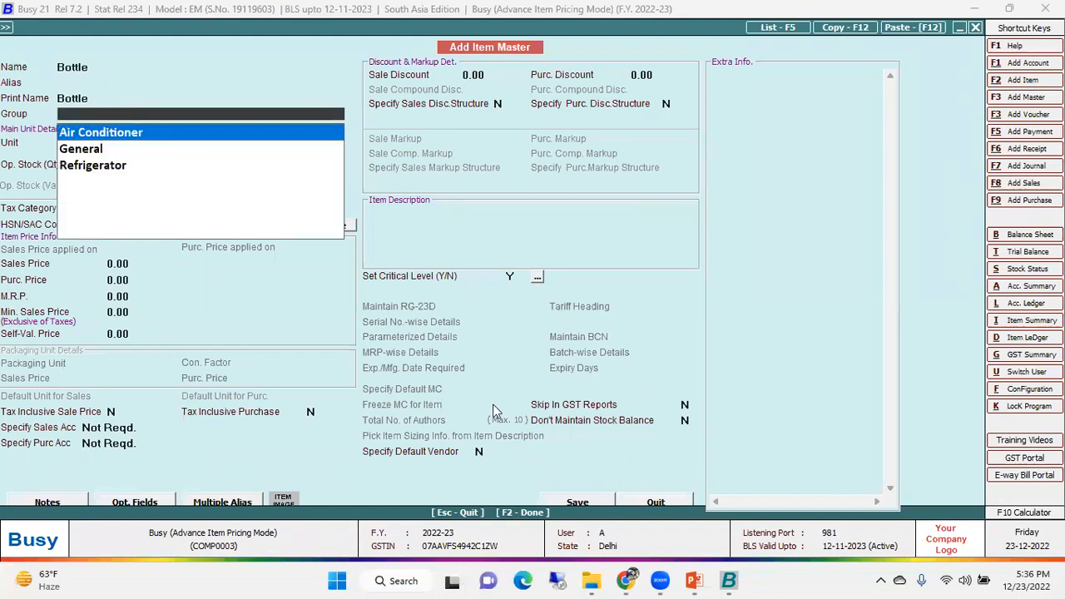
pyautogui.press('Down')
pyautogui.press('Return')
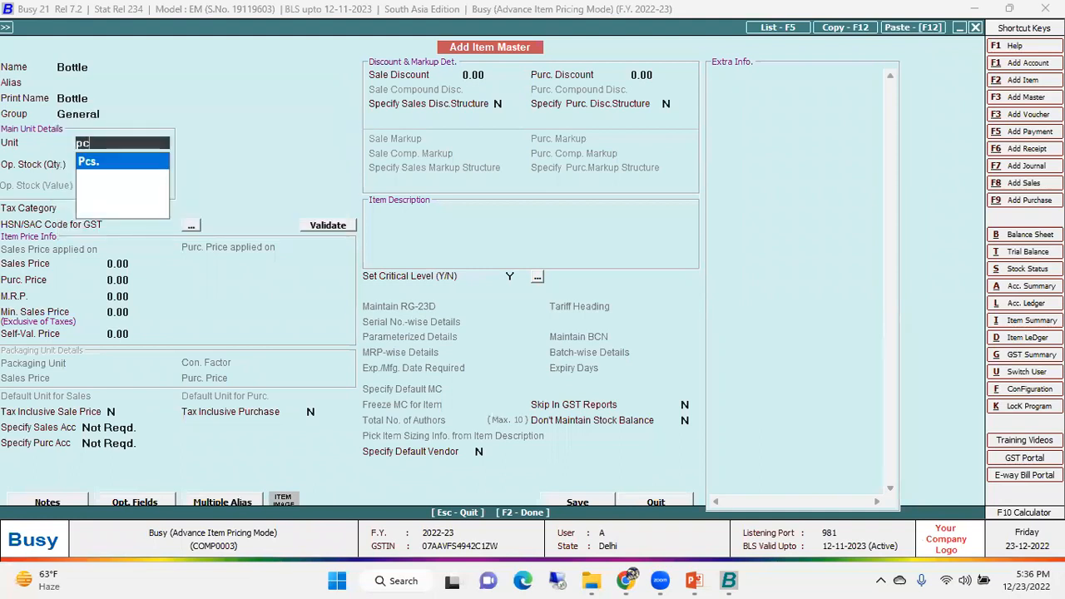
pyautogui.press('Return')
# Set the Bottle item's opening stock quantity to 100 and its tax category to GST 12%.
pyautogui.write('100')
pyautogui.press('Return')
pyautogui.press('Return')
pyautogui.press('Down')
pyautogui.press('Down')
pyautogui.press('Return')
pyautogui.press('Return')
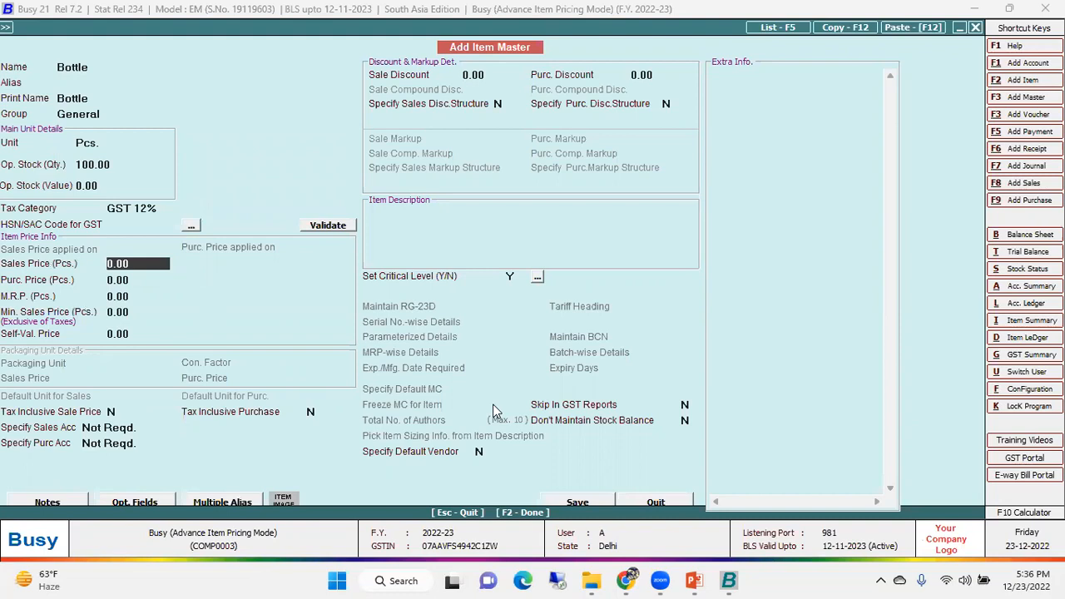
# Set the Bottle item's sales price to 100, save the master and close item entry.
pyautogui.write('100')
pyautogui.press('F2')
pyautogui.press('Left')
pyautogui.press('Return')
pyautogui.press('Return')
pyautogui.press('Escape')
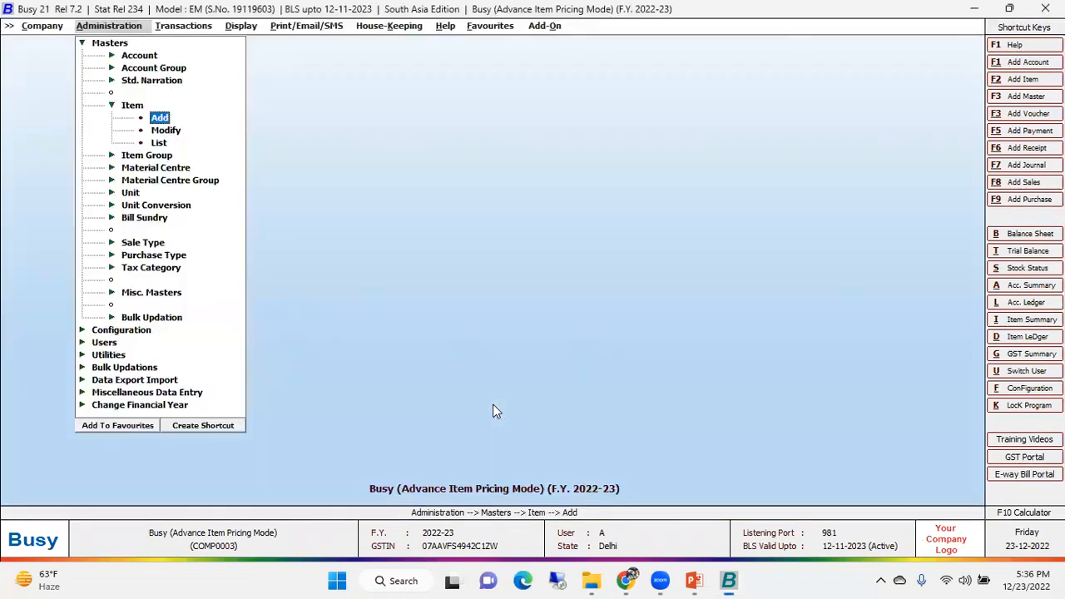
# Start a sales voucher dated 01-04-2022 with sale type L/GST-MultiRate, party Cash and material centre Main Store.
pyautogui.press('Right')
pyautogui.press('Return')
pyautogui.press('Return')
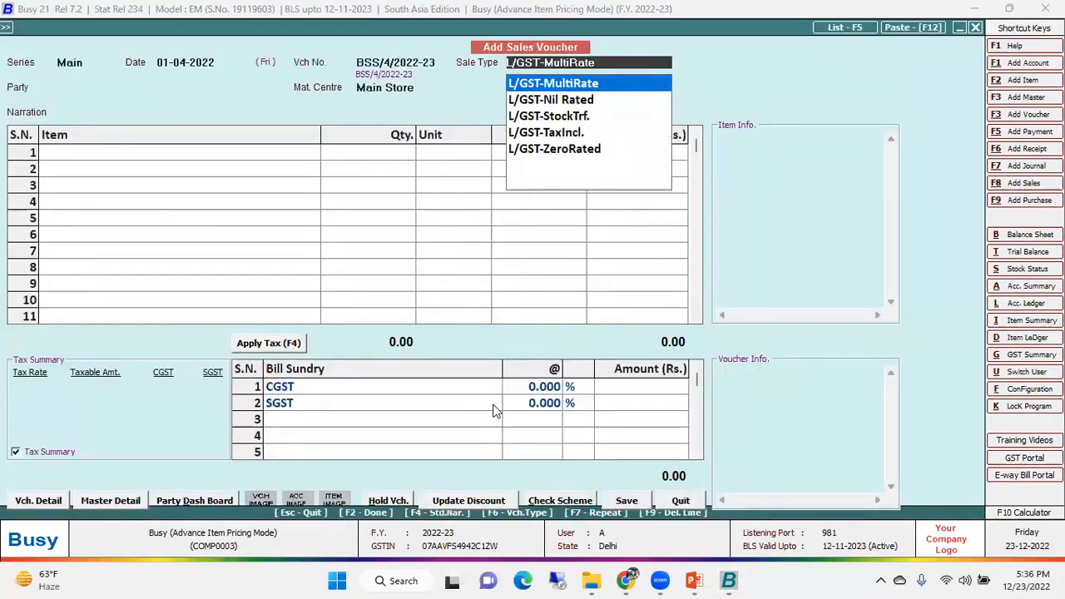
pyautogui.press('Return')
pyautogui.press('Down')
pyautogui.press('Down')
pyautogui.press('Up')
pyautogui.press('Return')
pyautogui.press('Return')
# Add the Bottle item to the sales voucher to check its price and quit the voucher without saving.
pyautogui.press('Down')
pyautogui.press('Up')
pyautogui.press('Return')
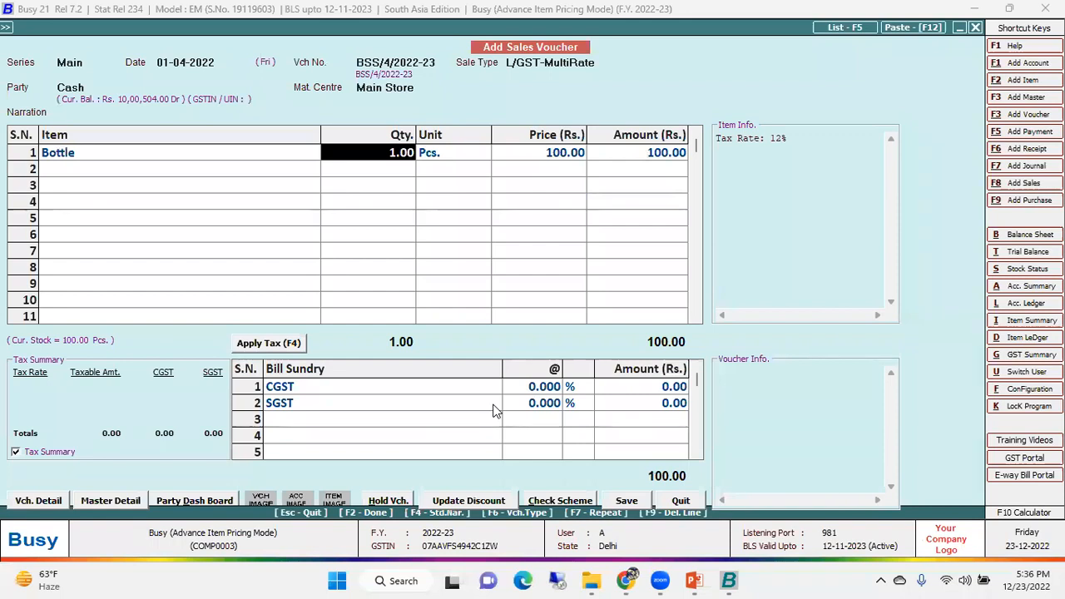
pyautogui.press('Escape')
pyautogui.press('Return')
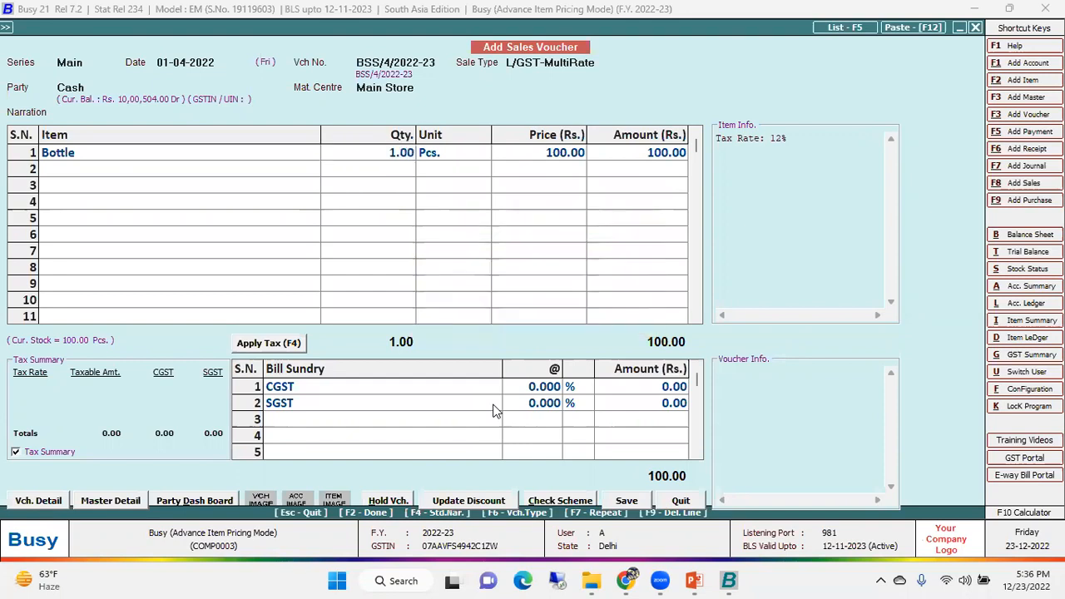
pyautogui.press('Escape')
pyautogui.press('Left')
pyautogui.press('Return')
# Enable Treat MRP As Sale Price in the item pricing mode options and save the Inventory configuration.
pyautogui.press('Left')
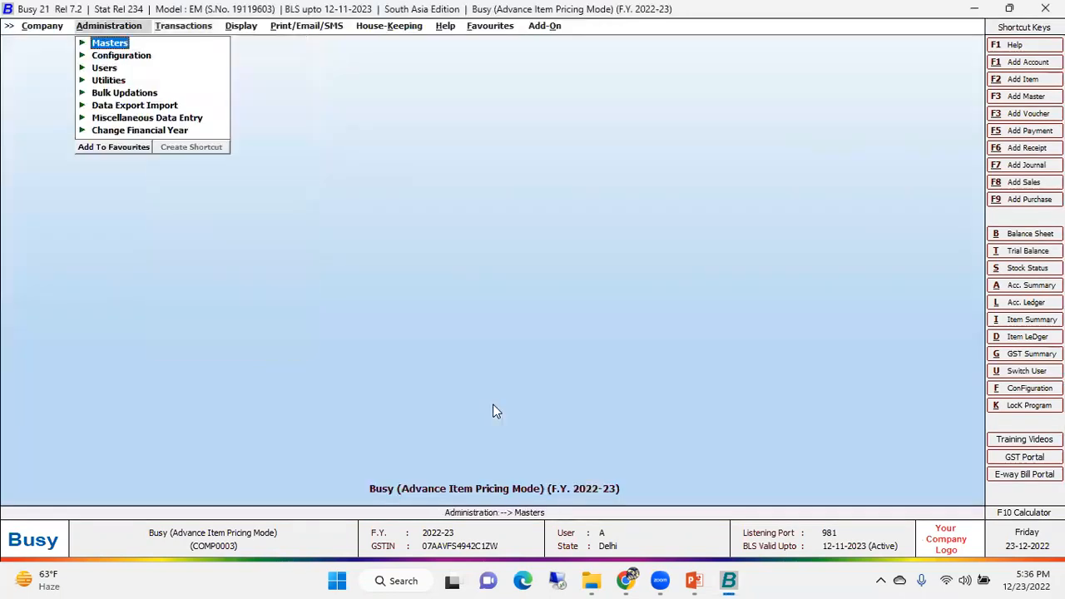
pyautogui.press('Down')
pyautogui.press('Return')
pyautogui.press('Return')
pyautogui.press('Down')
pyautogui.press('Down')
pyautogui.press('Return')
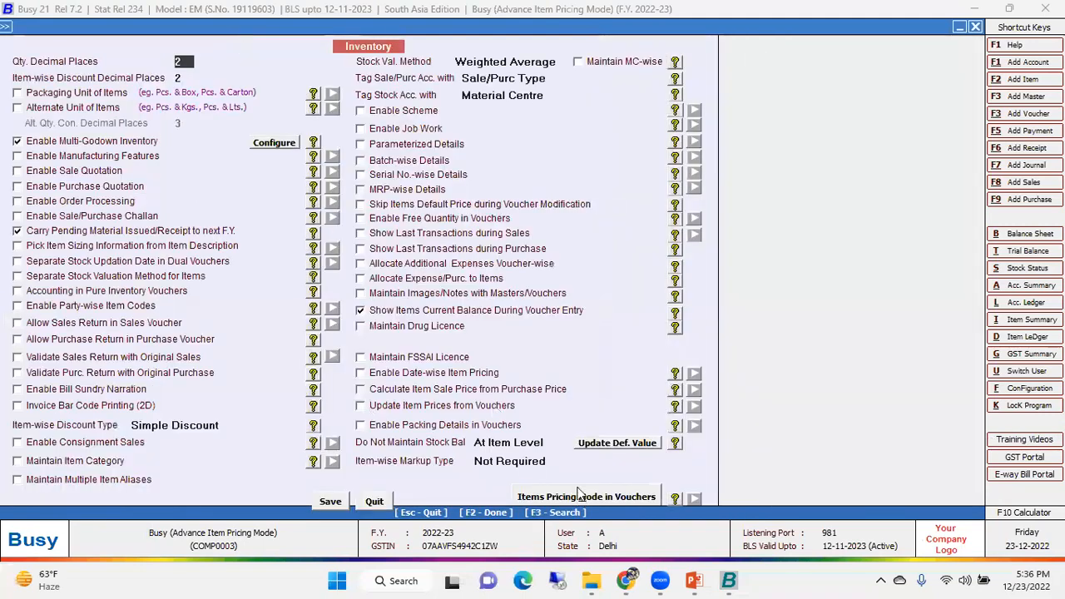
pyautogui.click(580, 494)
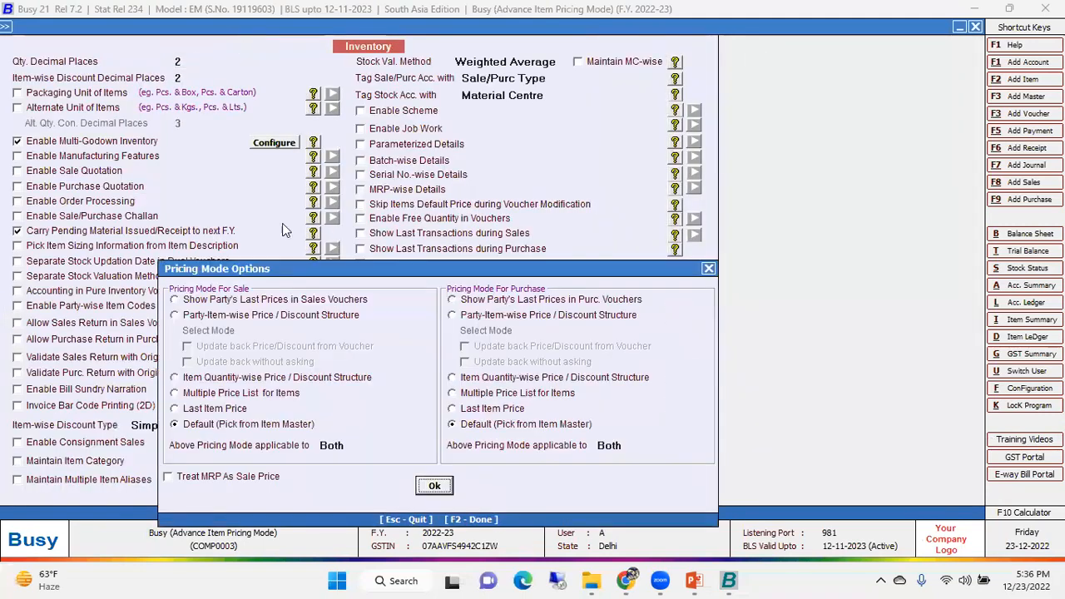
pyautogui.click(207, 478)
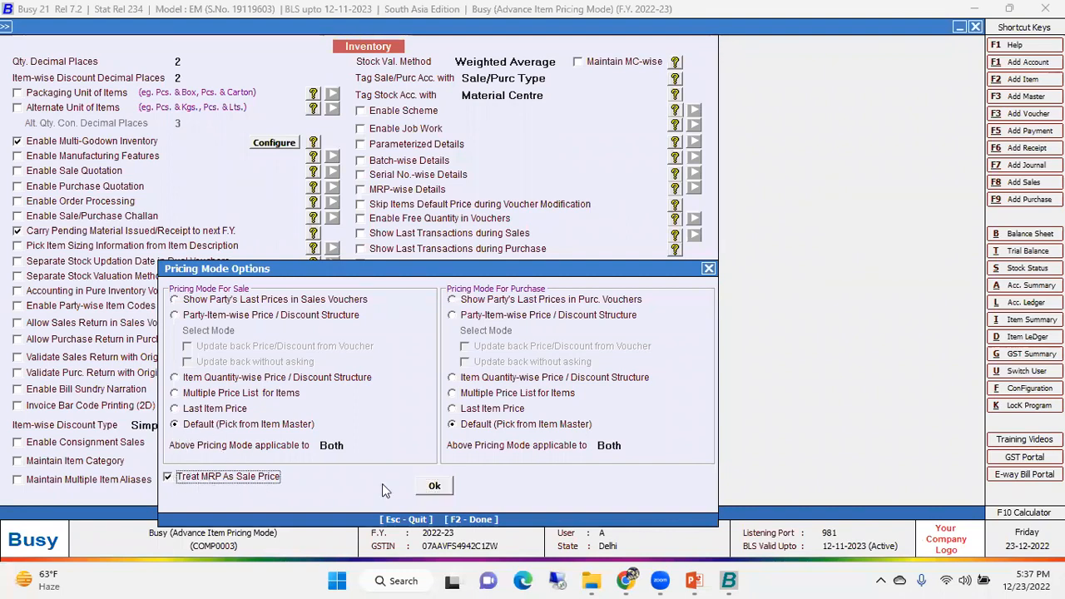
pyautogui.click(434, 486)
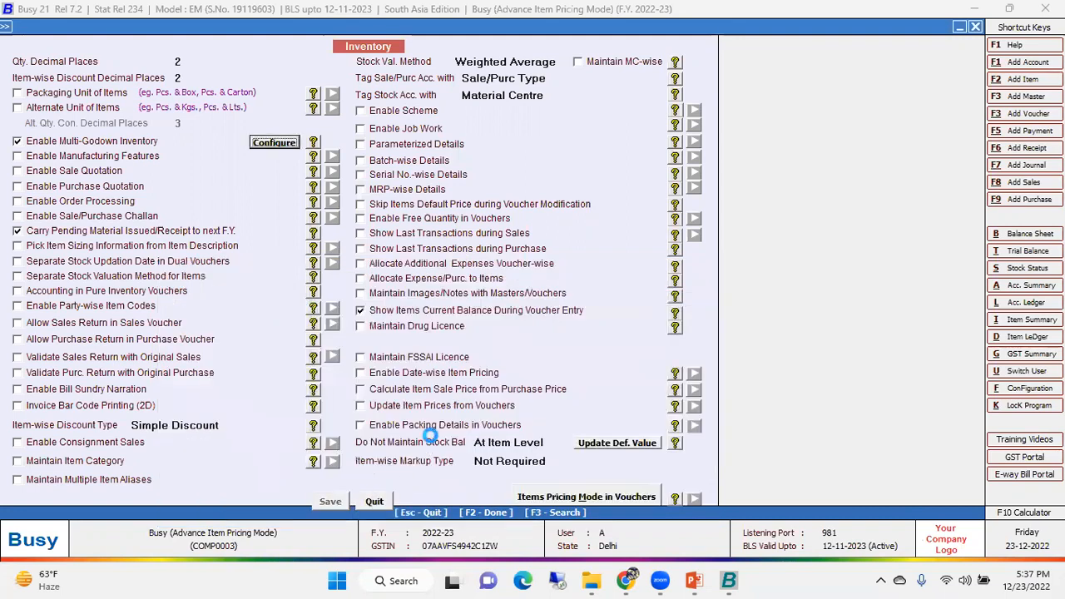
pyautogui.press('F2')
# Exit the configuration and start adding another item master.
pyautogui.press('Escape')
pyautogui.press('Escape')
pyautogui.press('Up')
pyautogui.press('Return')
pyautogui.press('Down')
pyautogui.press('Down')
pyautogui.press('Down')
pyautogui.press('Down')
pyautogui.press('Return')
pyautogui.press('Return')
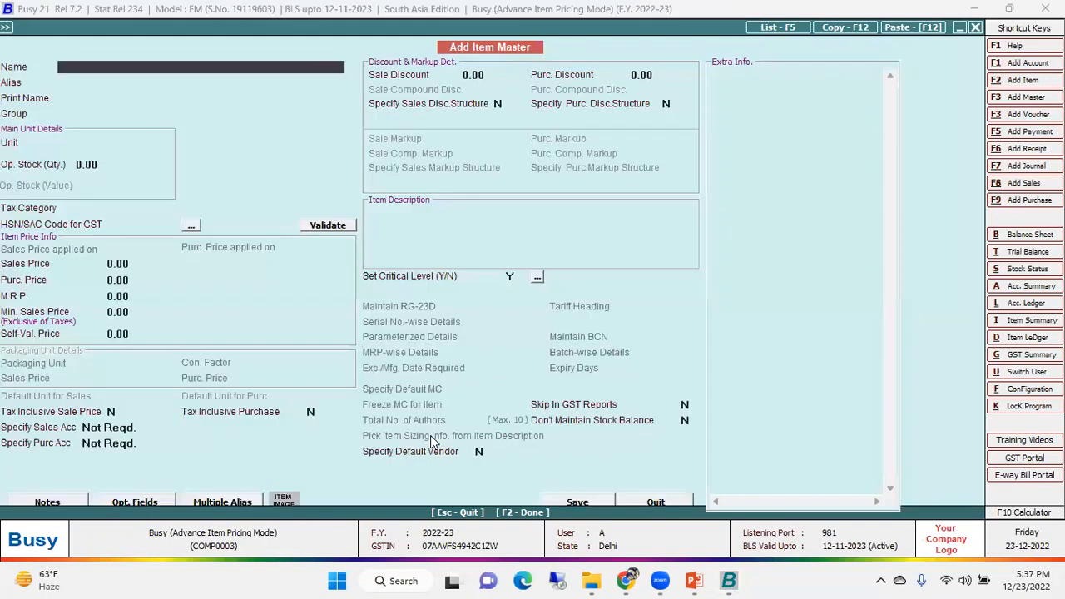
# Name the item Cover, assign it to the General group and set its unit to Pcs.
pyautogui.write('Cover')
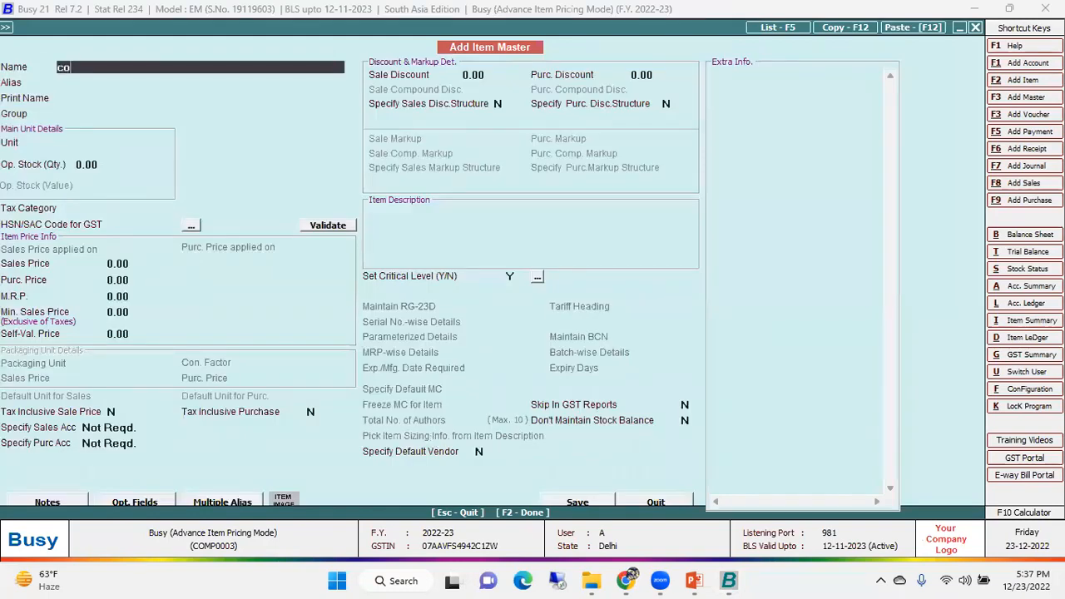
pyautogui.press('Return')
pyautogui.press('Return')
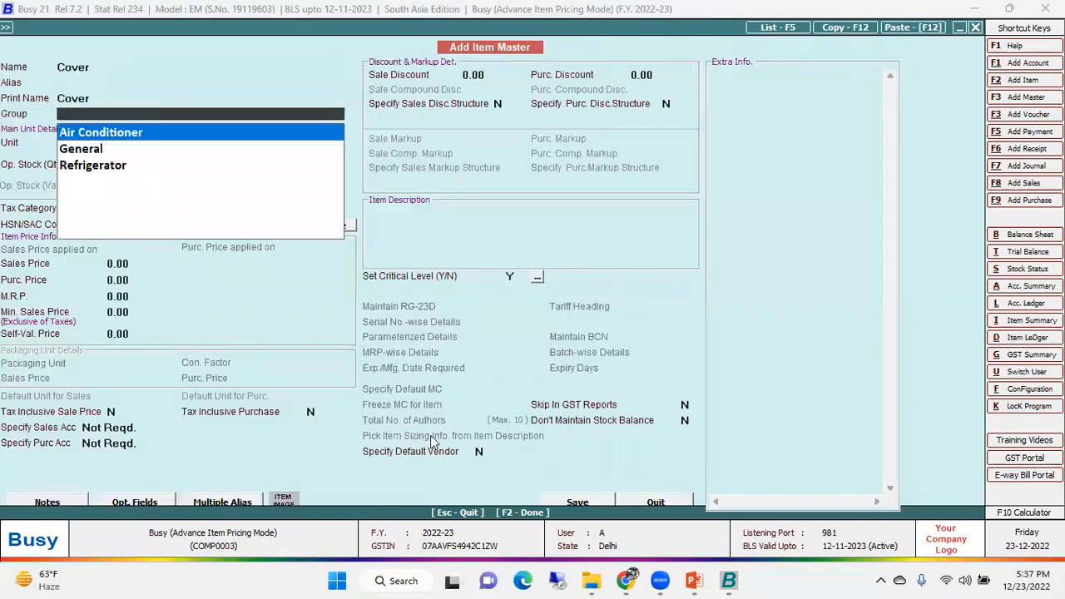
pyautogui.press('Down')
pyautogui.press('Return')
pyautogui.write('pcs')
pyautogui.press('Return')
# Set the Cover item's opening stock quantity to 100 and its tax category to GST 12%.
pyautogui.write('100')
pyautogui.press('Return')
pyautogui.press('Return')
pyautogui.press('Down')
pyautogui.press('Down')
pyautogui.press('Down')
pyautogui.press('Up')
pyautogui.press('Return')
pyautogui.press('Return')
pyautogui.press('Return')
pyautogui.press('Up')
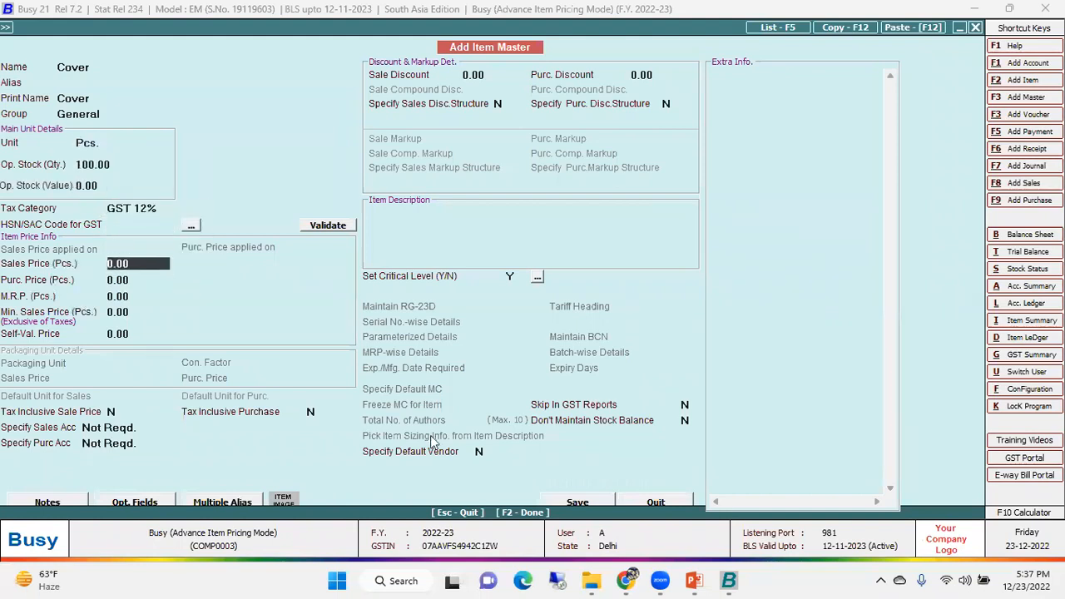
# Set only the M.R.P. of the Cover item to 120, leaving its sales price at 0.00, and save the master.
pyautogui.press('Return')
pyautogui.press('Return')
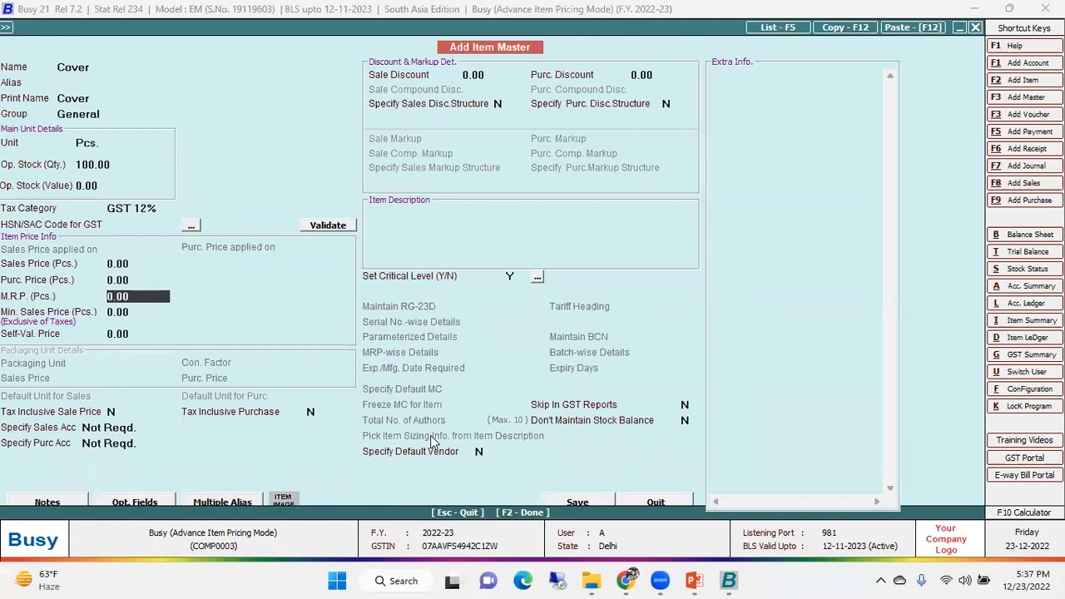
pyautogui.write('120')
pyautogui.press('Return')
pyautogui.press('Up')
pyautogui.press('Up')
pyautogui.press('Up')
pyautogui.press('Down')
pyautogui.press('F2')
pyautogui.press('Return')
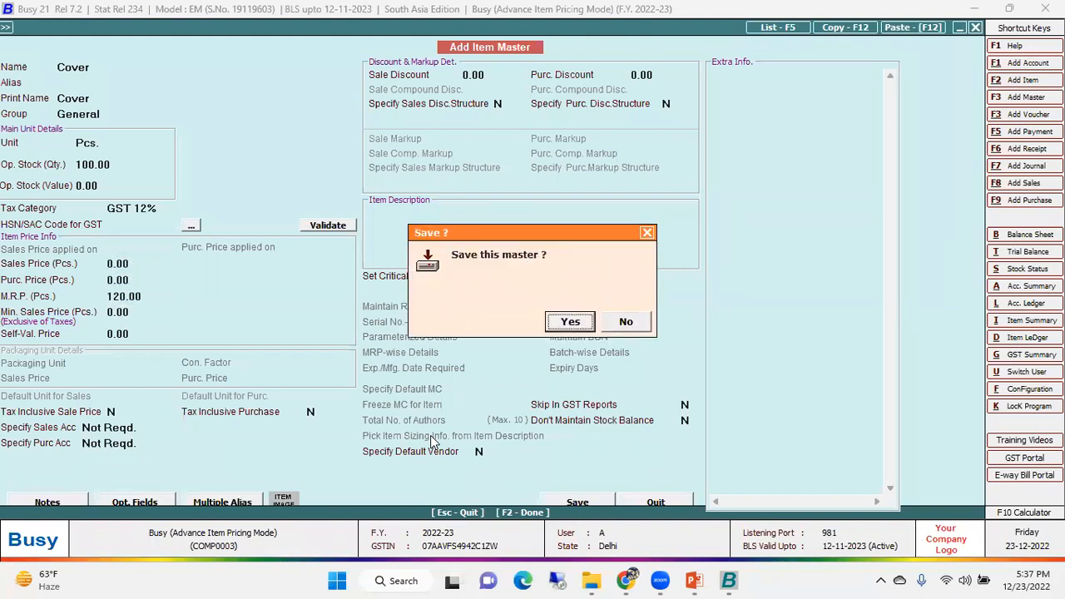
pyautogui.press('Return')
pyautogui.press('Escape')
pyautogui.press('Escape')
# Start a sales voucher dated 01-04-2022 with sale type L/GST-MultiRate and party Cash.
pyautogui.press('Right')
pyautogui.press('Return')
pyautogui.press('Return')
pyautogui.press('Return')
pyautogui.press('Return')
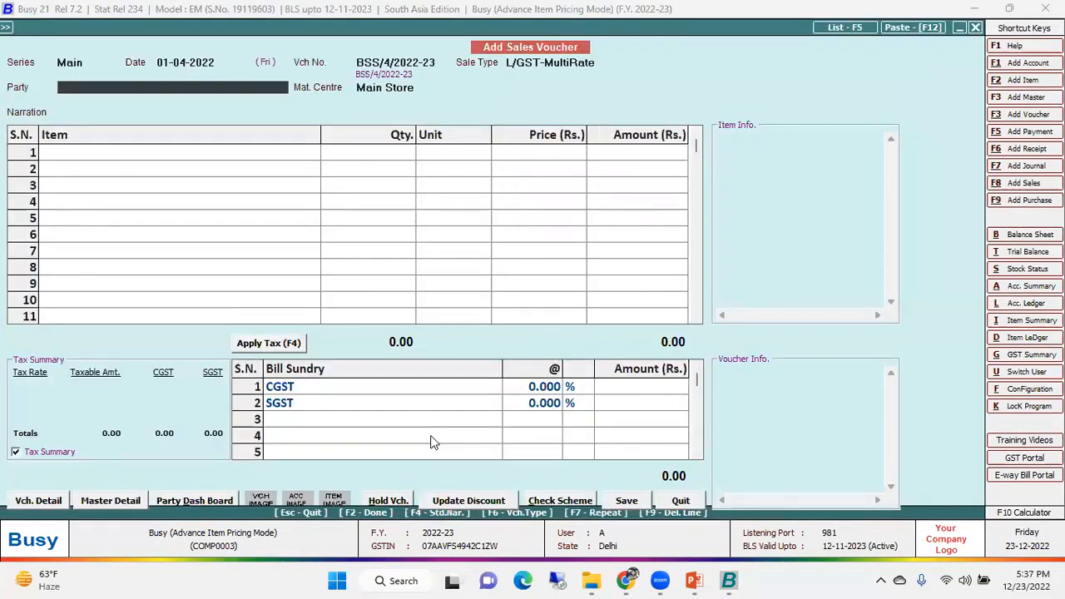
pyautogui.press('Down')
pyautogui.press('Down')
pyautogui.press('Up')
pyautogui.press('Return')
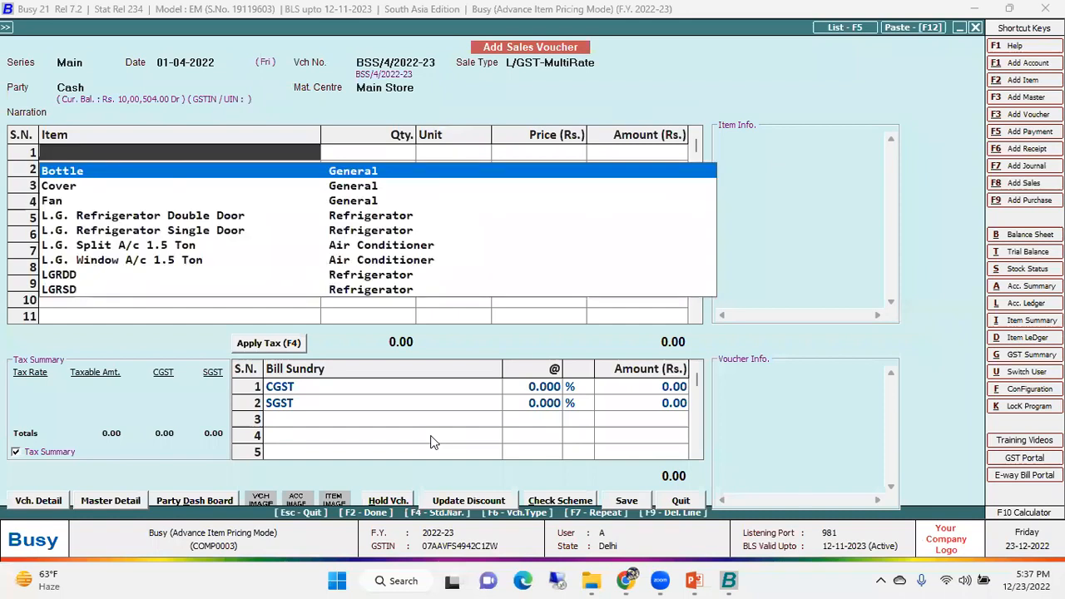
# Add the Cover item with quantity 1 to the sales voucher and go to its price.
pyautogui.press('Down')
pyautogui.press('Down')
pyautogui.write('co')
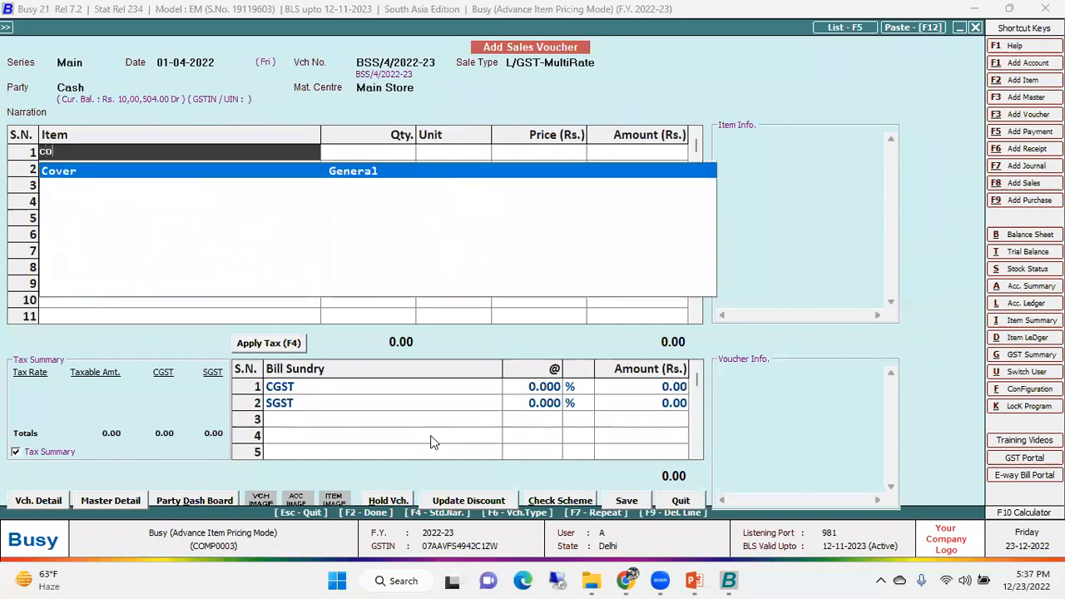
pyautogui.press('Return')
pyautogui.write('1')
pyautogui.press('Return')
pyautogui.press('Return')
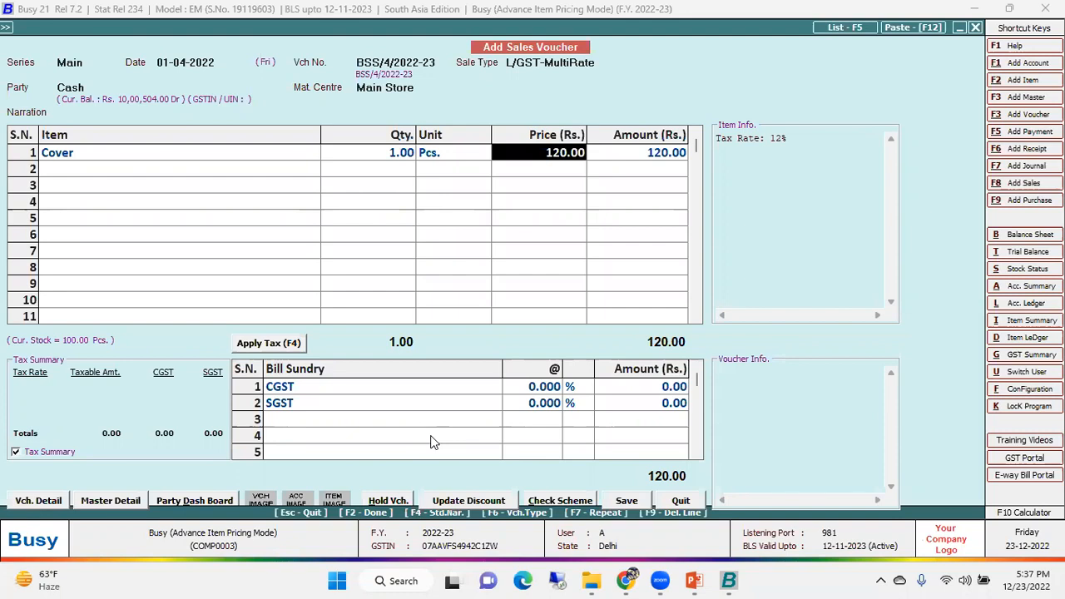
# Review the Cover item line and quit the sales voucher without saving.
pyautogui.press('Left')
pyautogui.press('Left')
pyautogui.press('Left')
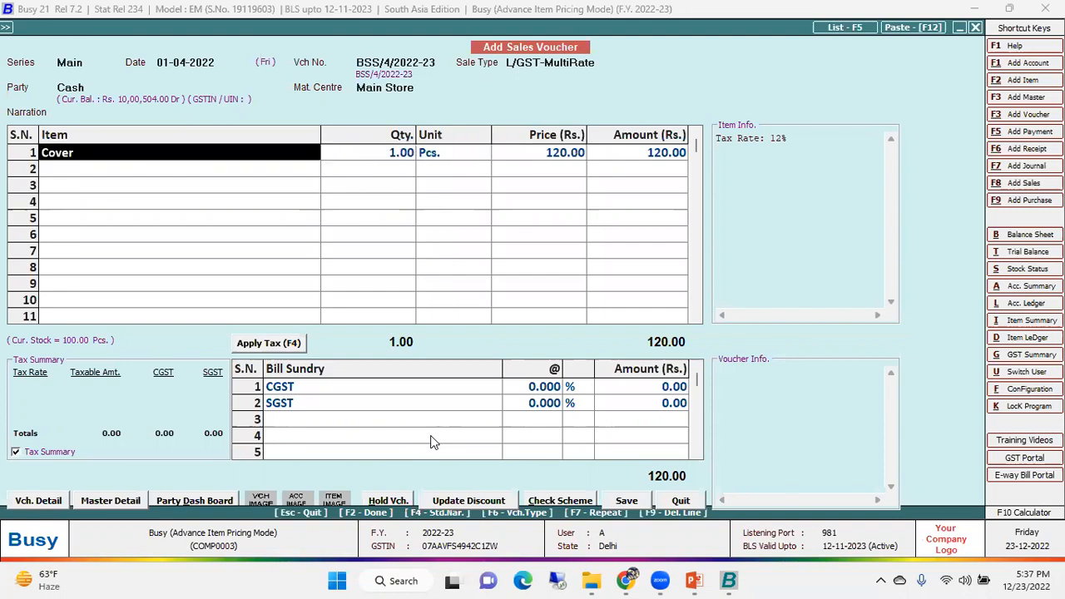
pyautogui.click(417, 99)
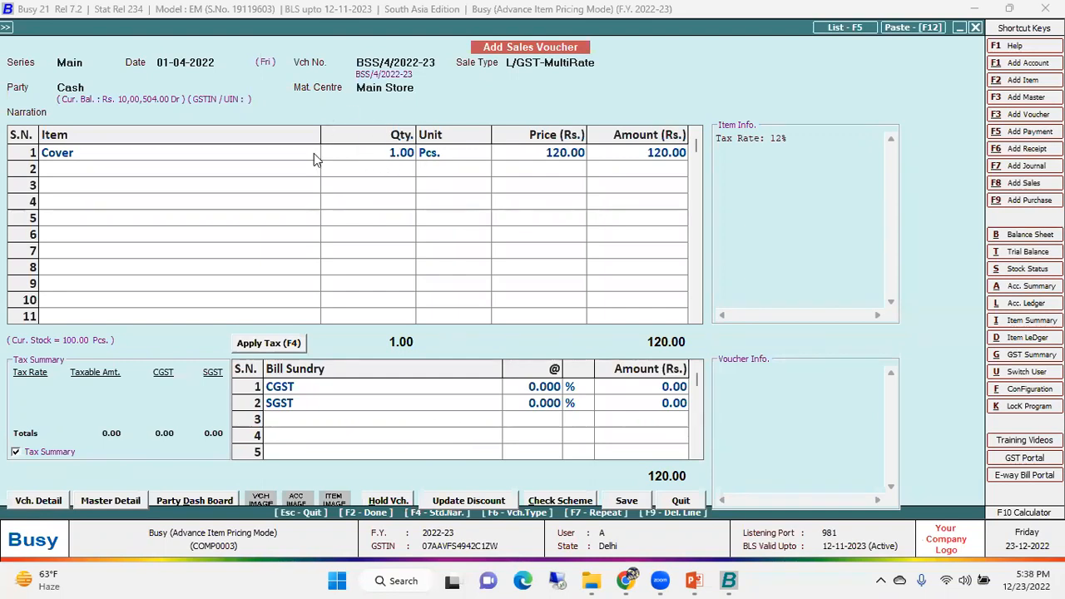
pyautogui.click(413, 198)
pyautogui.press('Escape')
pyautogui.press('y')
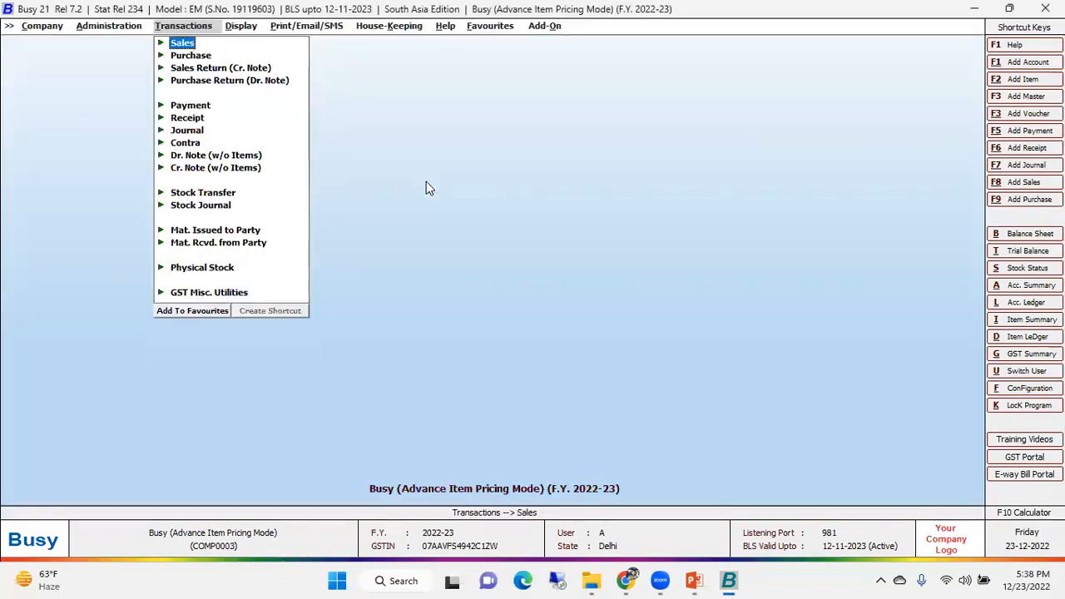
# Open the item pricing mode options for vouchers from the Inventory section of the Features / Options configuration.
pyautogui.press('Left')
pyautogui.press('Left')
pyautogui.press('Down')
pyautogui.press('Right')
pyautogui.press('Return')
pyautogui.press('Down')
pyautogui.press('Up')
pyautogui.press('Return')
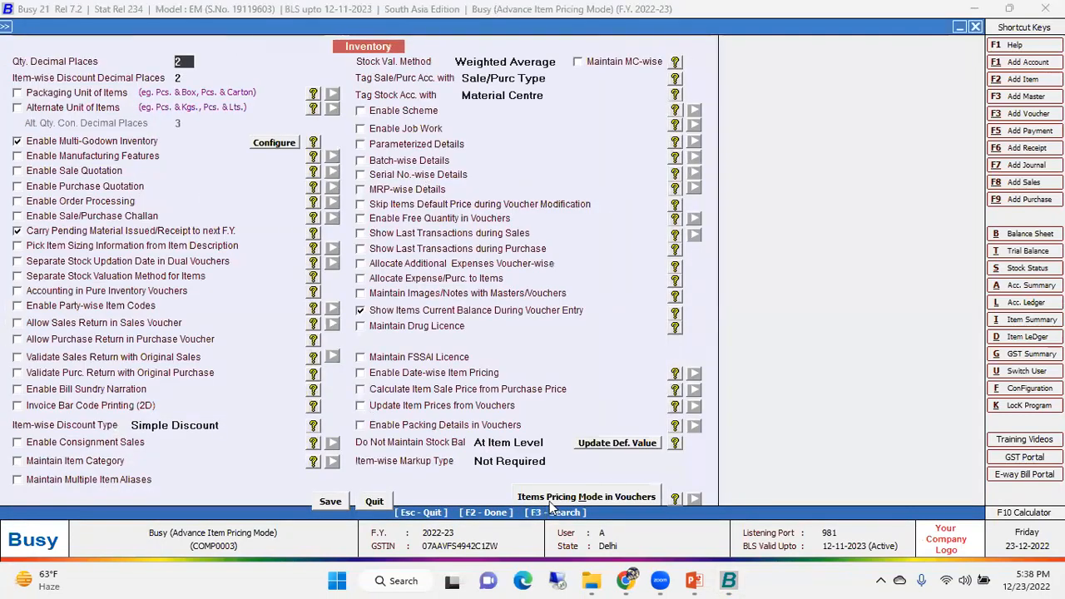
pyautogui.click(551, 500)
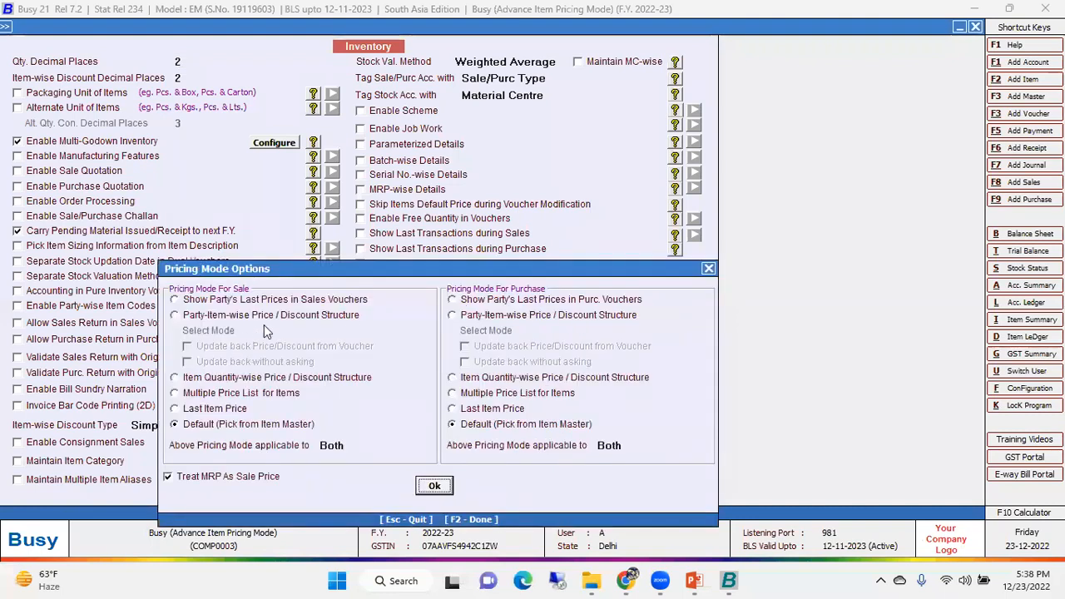
# Review what the sale and purchase pricing modes can apply to, keep Both, and save the Inventory configuration.
pyautogui.click(325, 445)
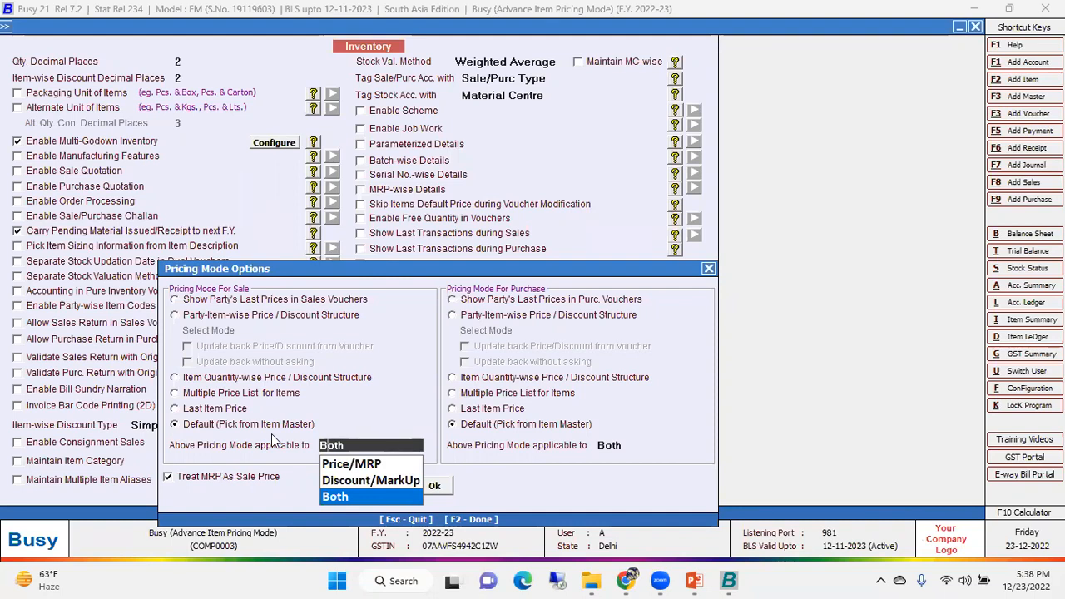
pyautogui.press('Return')
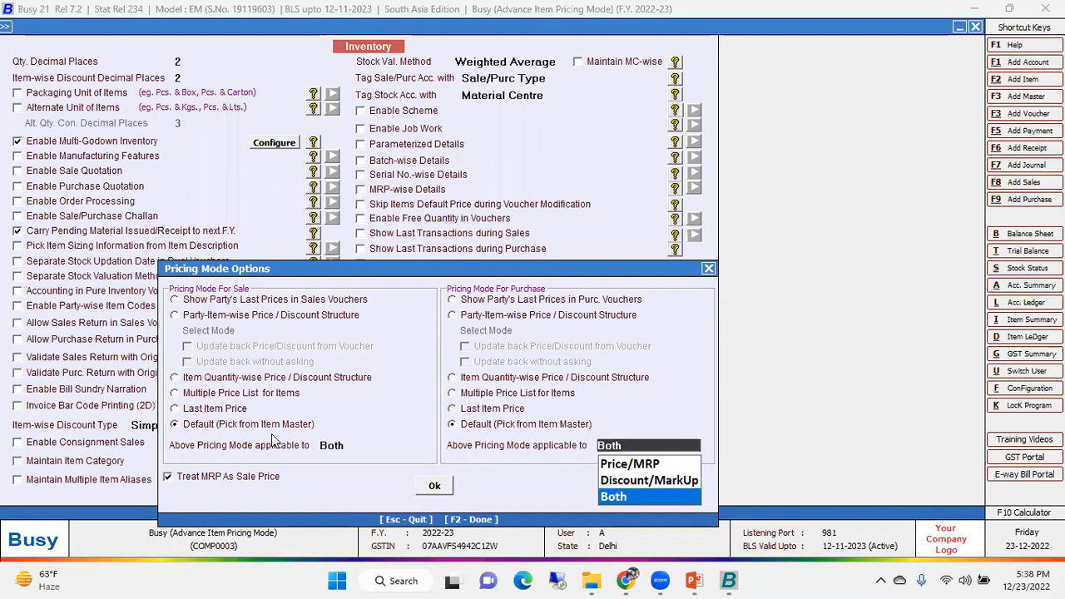
pyautogui.click(335, 445)
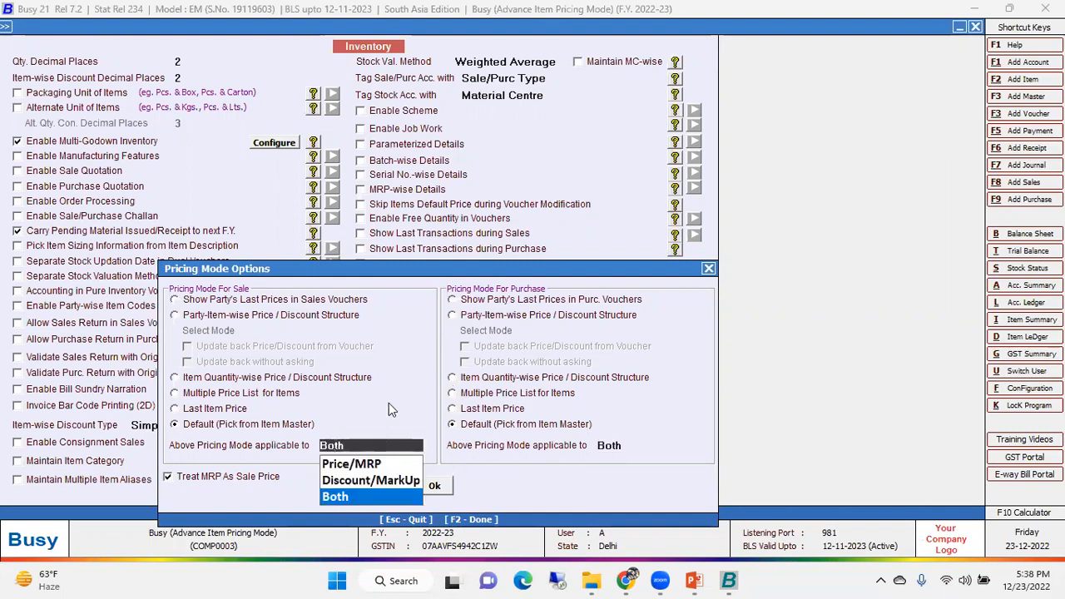
pyautogui.click(369, 497)
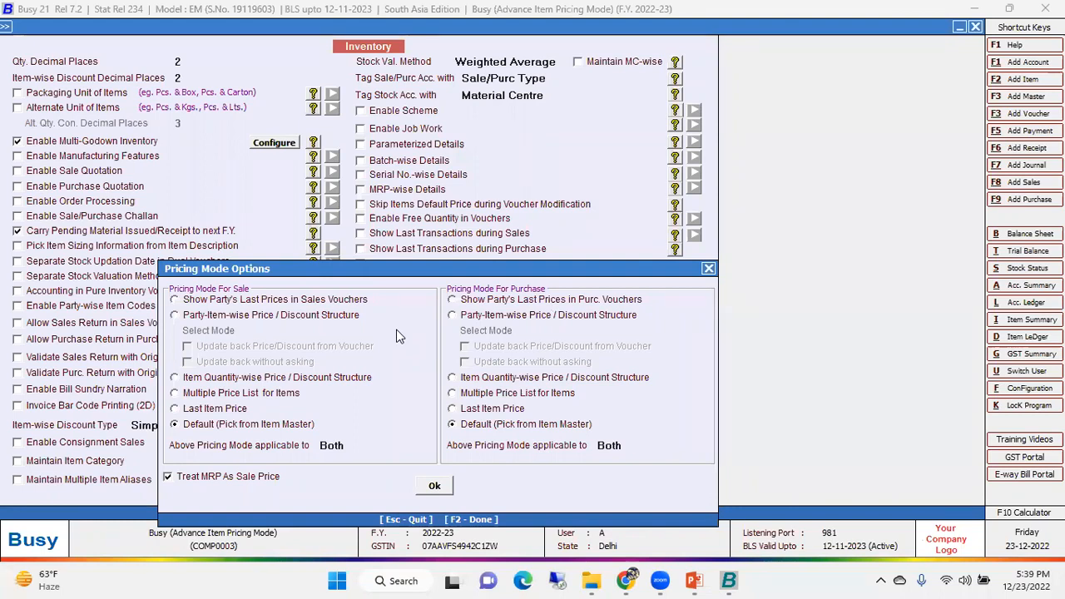
pyautogui.click(709, 270)
pyautogui.click(343, 503)
pyautogui.press('Escape')
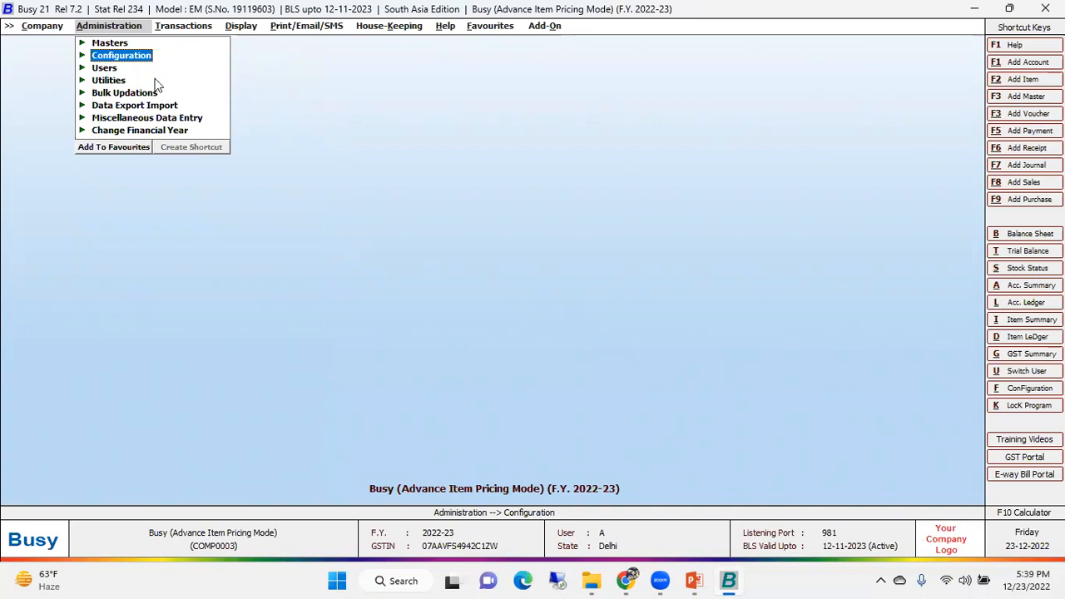
# Open the Enterprise Features section of the Features / Options configuration and leave it without changes.
pyautogui.click(137, 58)
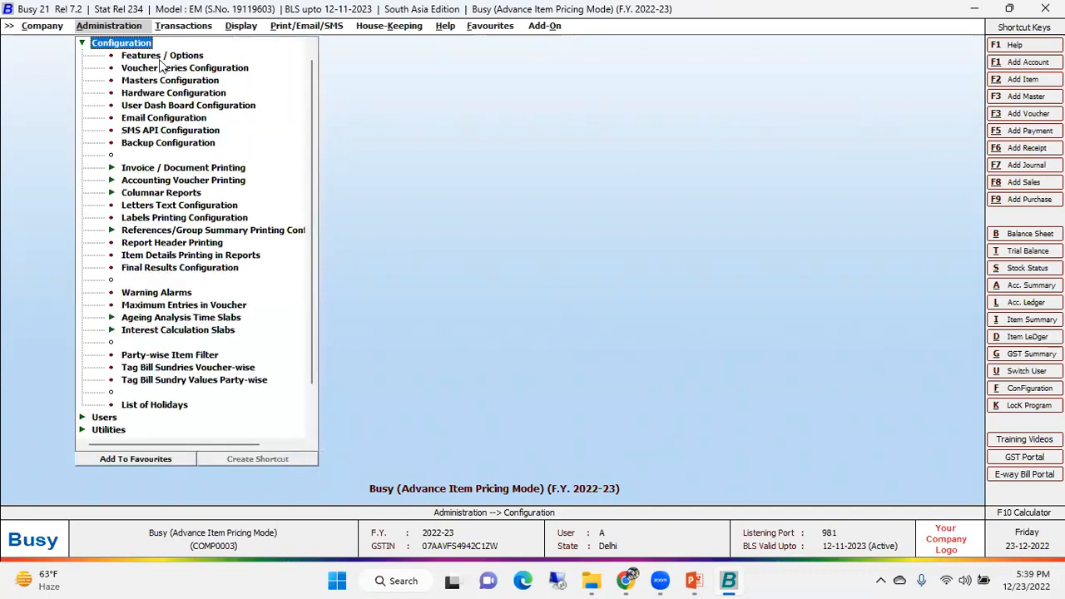
pyautogui.click(161, 56)
pyautogui.click(105, 451)
pyautogui.press('Escape')
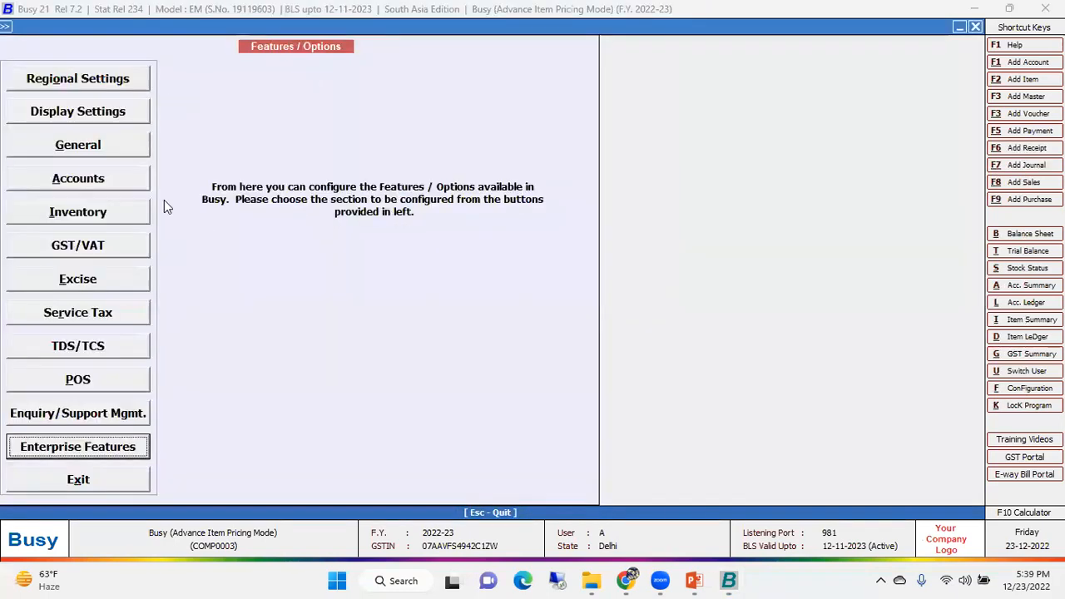
# Review the pricing mode options in the Inventory configuration again and quit the configuration without saving.
pyautogui.click(104, 203)
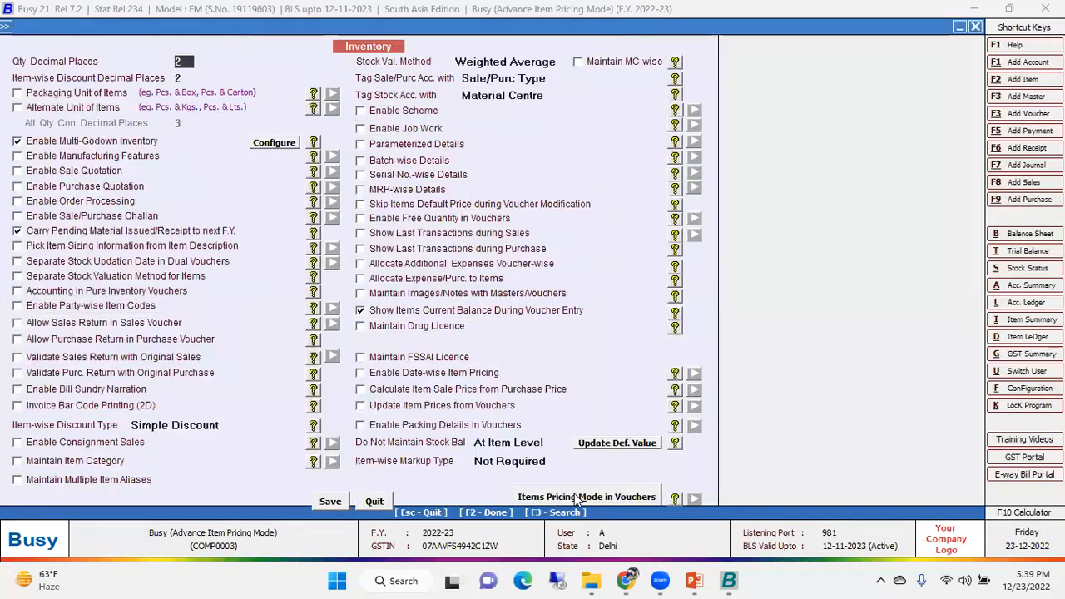
pyautogui.click(574, 498)
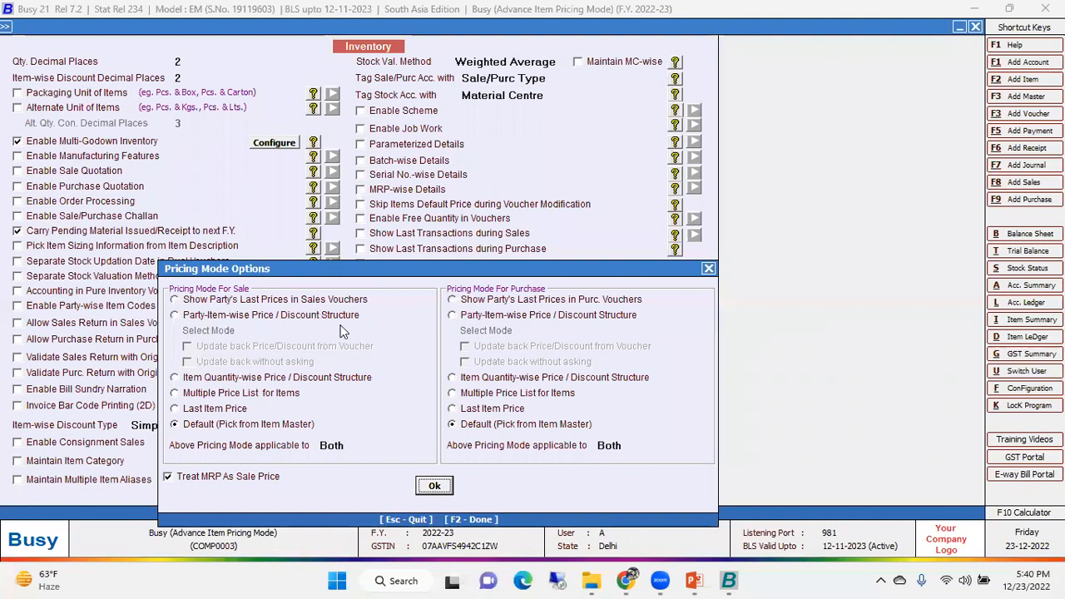
pyautogui.click(708, 269)
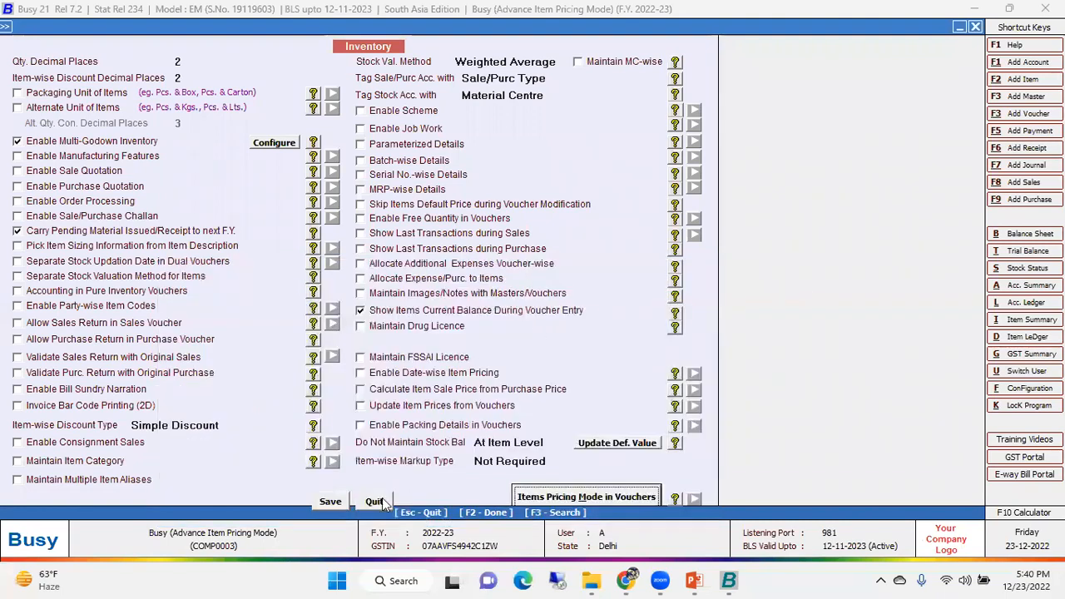
pyautogui.click(388, 498)
pyautogui.click(118, 490)
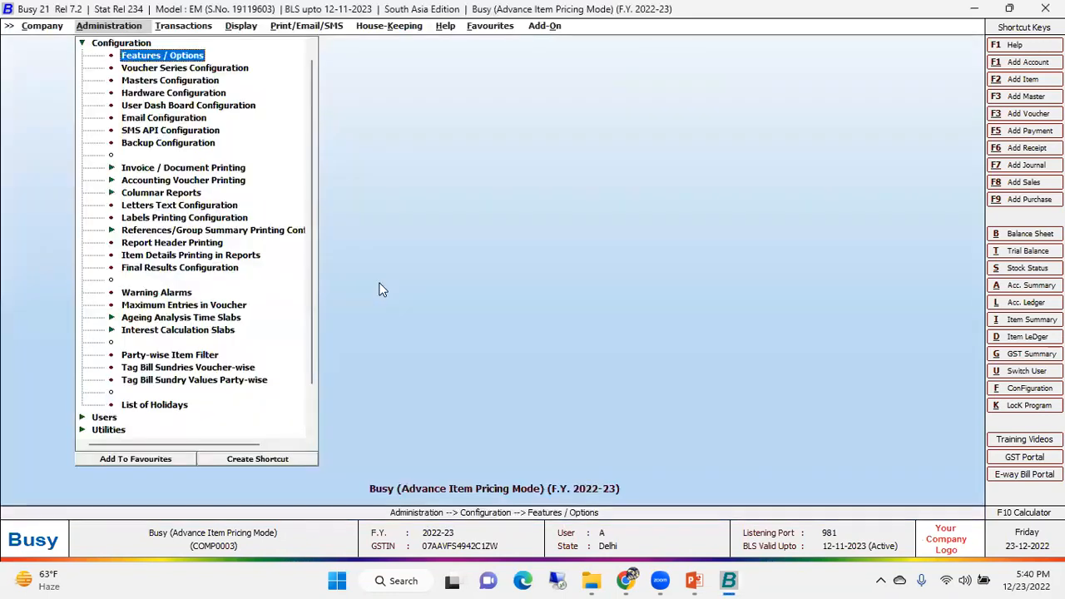
pyautogui.press('Escape')
# Switch to the PowerPoint slide show and reveal the first question and answer on the Q&A slide.
pyautogui.click(696, 580)
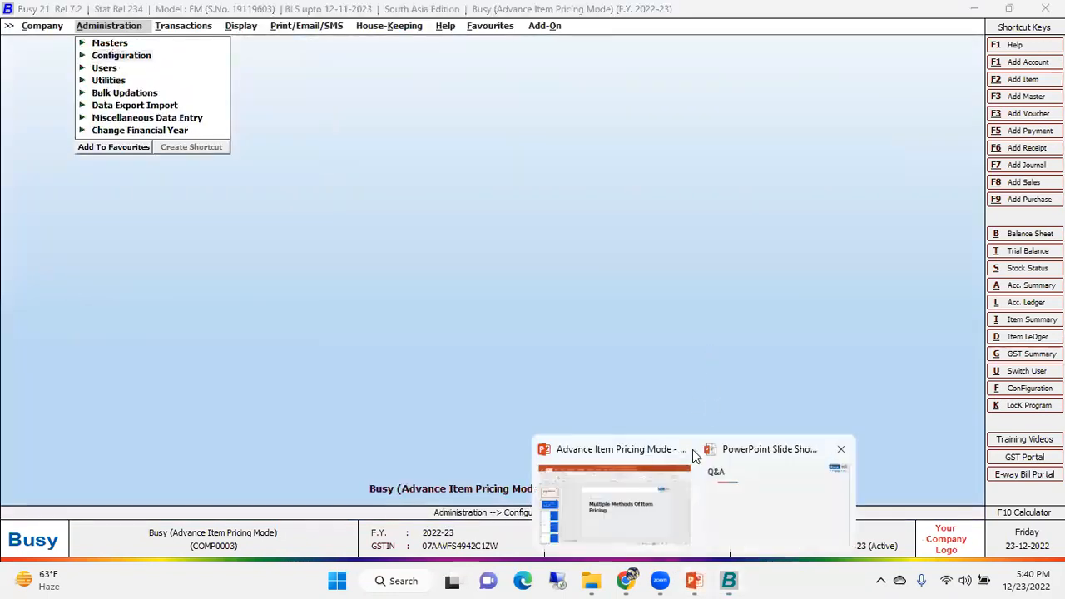
pyautogui.click(696, 454)
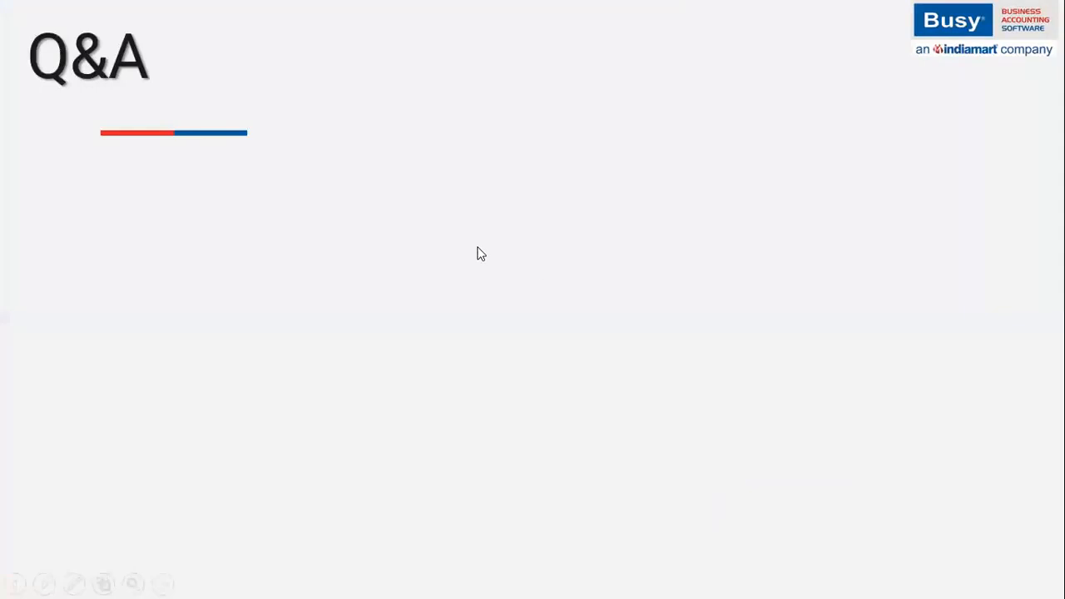
pyautogui.click(480, 254)
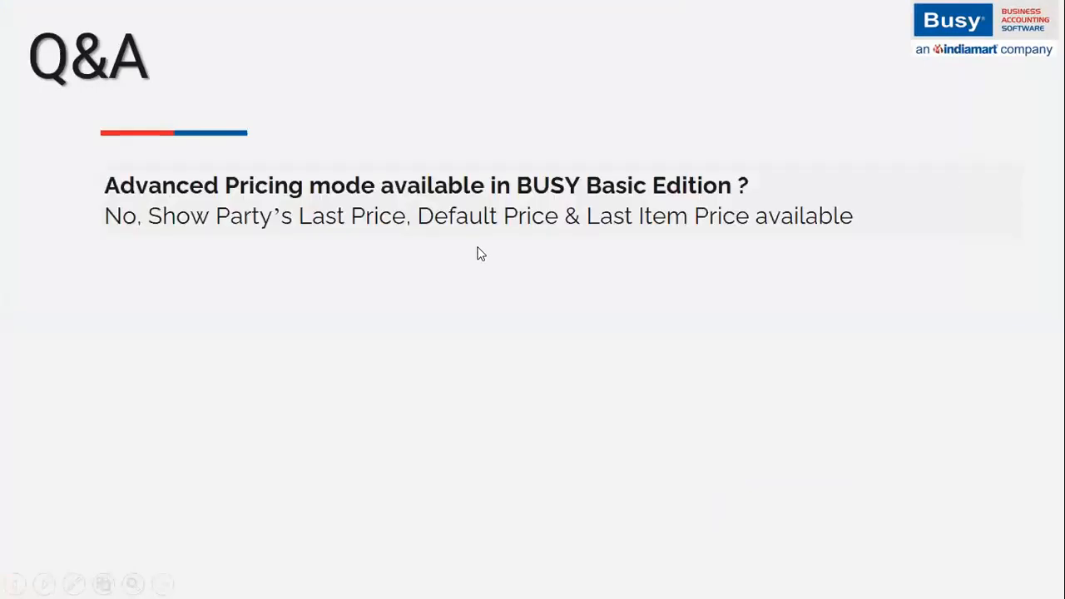